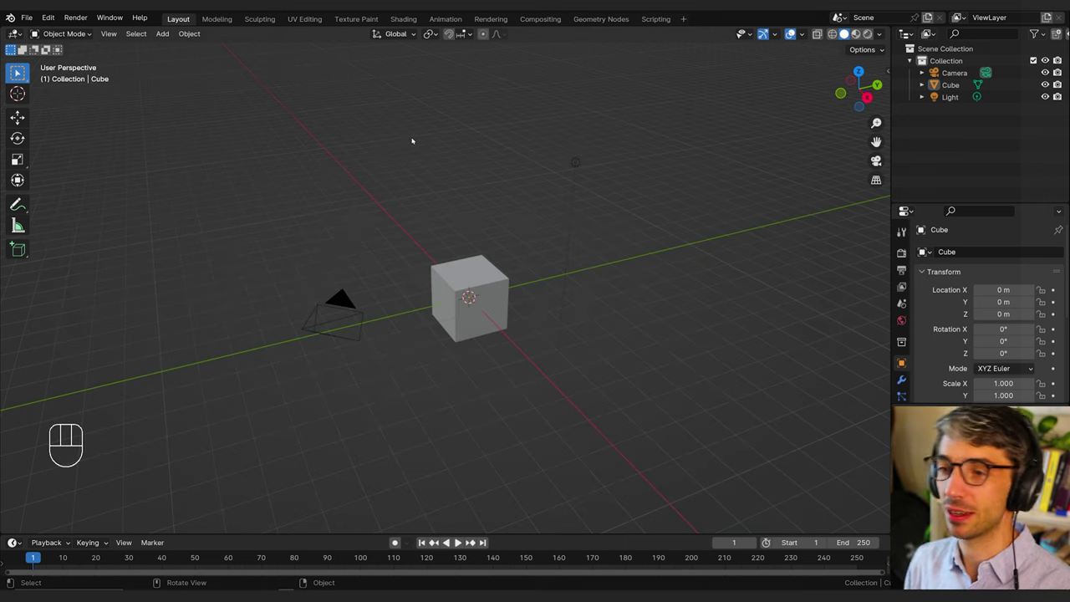
Step: Delete all the default objects, the camera, cube and light, from the scene
{"action": "middle_click_drag", "start_coordinate": [412, 141], "coordinate": [571, 234]}
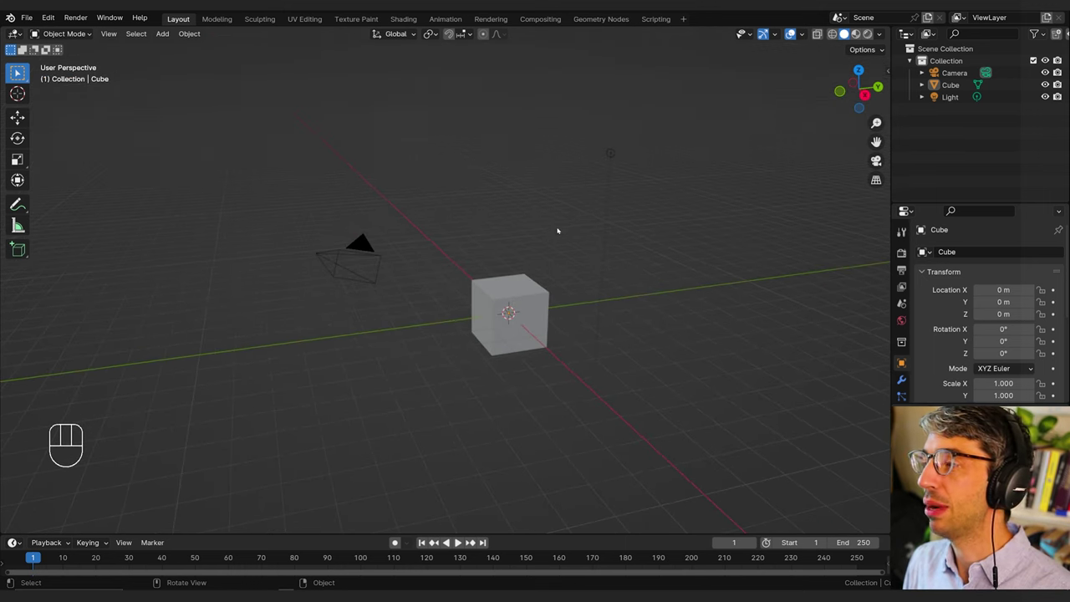
{"action": "key", "text": "a"}
{"action": "key", "text": "x"}
{"action": "left_click", "coordinate": [551, 216]}
Step: Add a new camera at the world origin and look through it
{"action": "key", "text": "shift+a"}
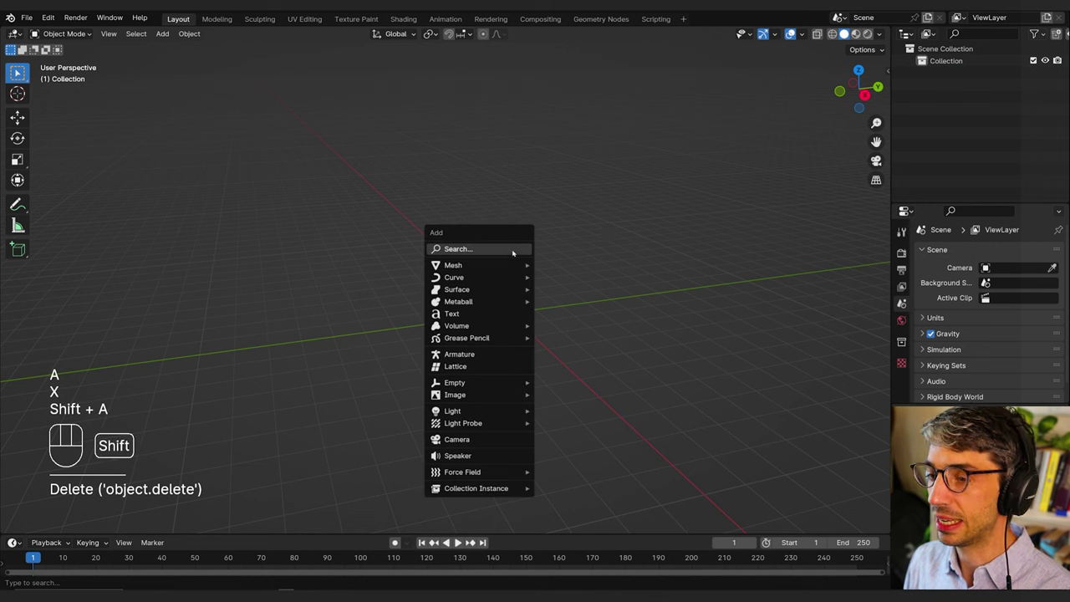
{"action": "left_click", "coordinate": [474, 444]}
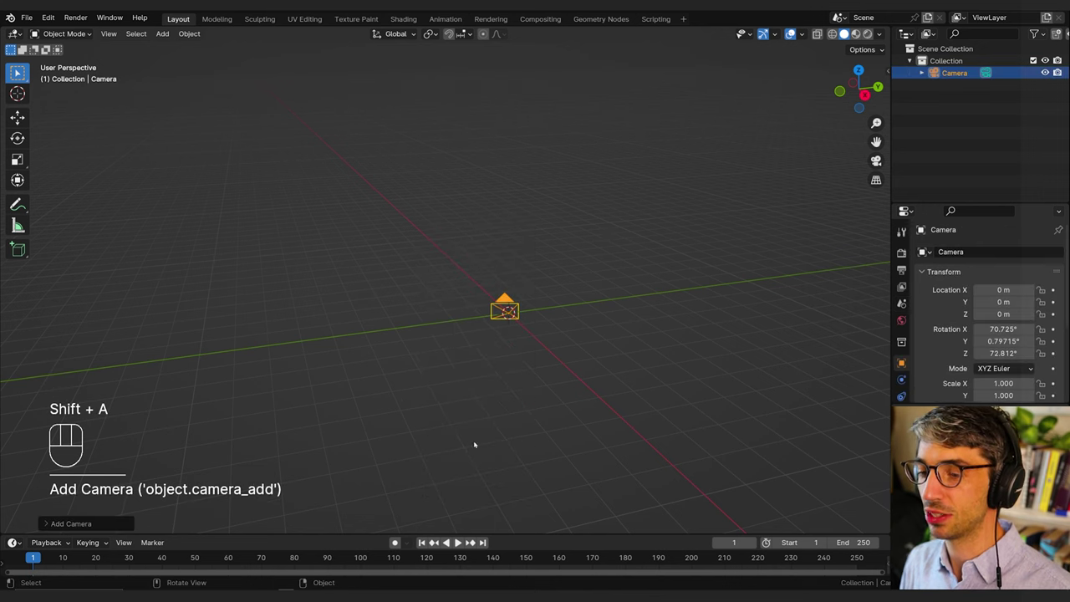
{"action": "key", "text": "KP_0"}
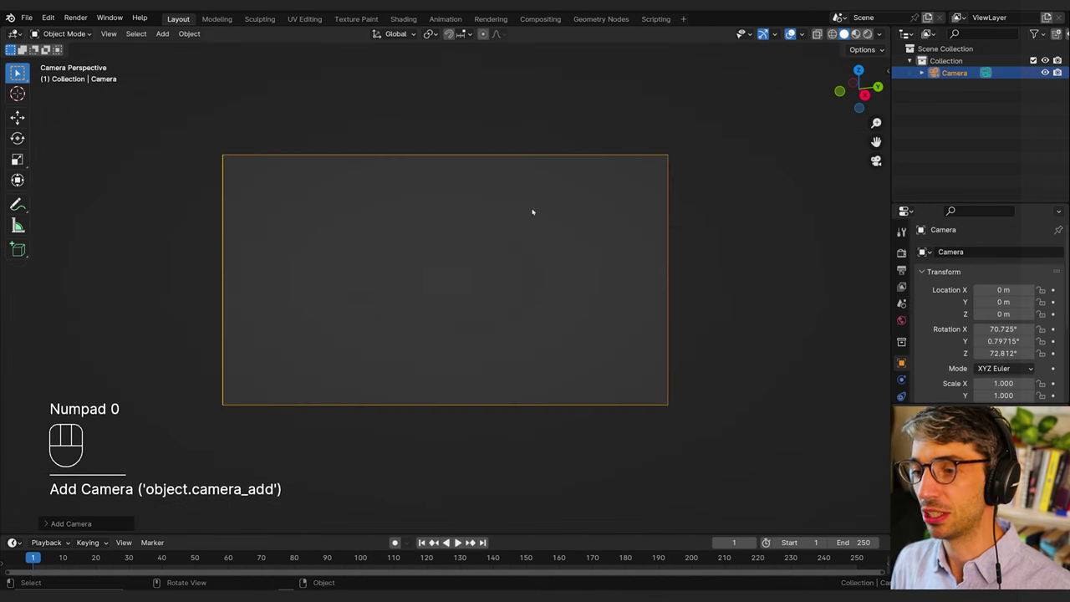
Step: Lock the camera to the view and pull it back along X to about 8.84 m, at a height of about 1.39 m, facing the origin
{"action": "left_click", "coordinate": [888, 71]}
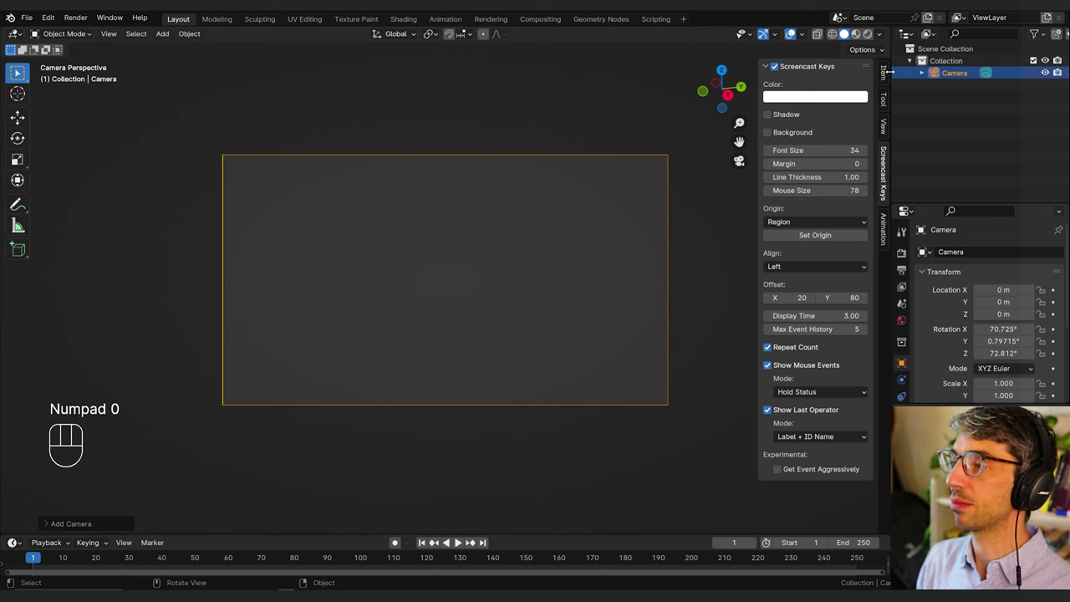
{"action": "left_click", "coordinate": [882, 126]}
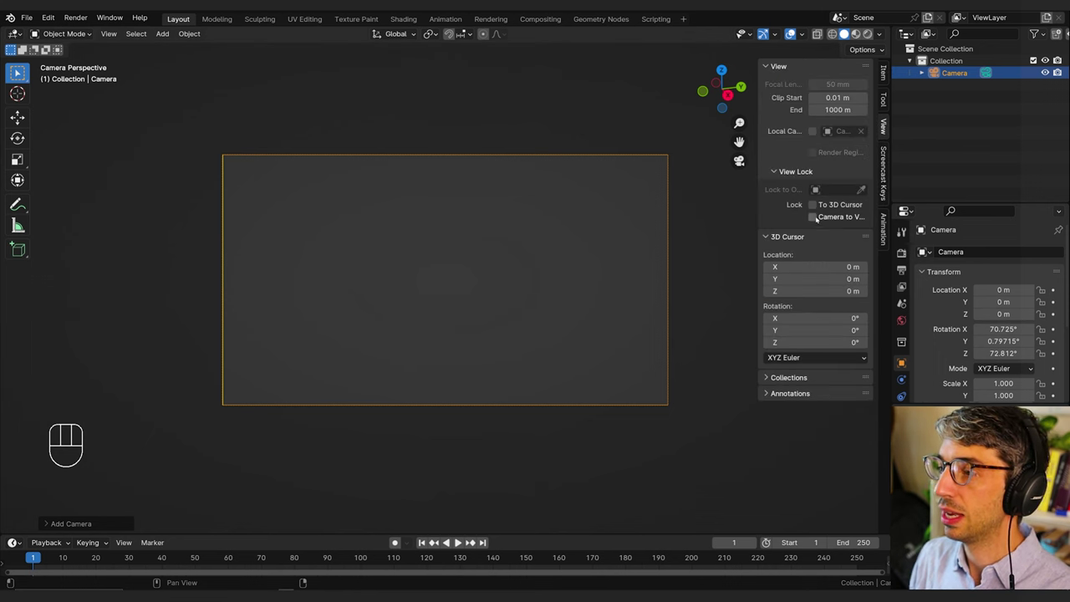
{"action": "left_click", "coordinate": [815, 217]}
{"action": "scroll", "coordinate": [590, 176], "scroll_direction": "down", "scroll_amount": 1}
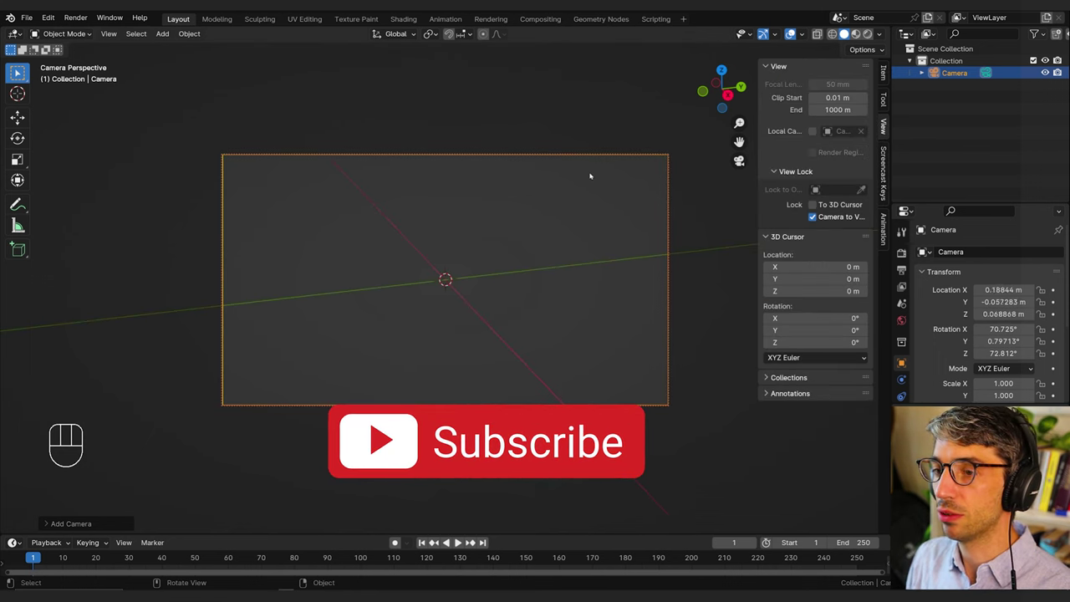
{"action": "scroll", "coordinate": [590, 180], "scroll_direction": "down", "scroll_amount": 5}
{"action": "middle_click_drag", "start_coordinate": [595, 230], "coordinate": [557, 243], "text": "shift"}
{"action": "scroll", "coordinate": [571, 256], "scroll_direction": "down", "scroll_amount": 7}
{"action": "scroll", "coordinate": [586, 260], "scroll_direction": "down", "scroll_amount": 3}
{"action": "scroll", "coordinate": [544, 253], "scroll_direction": "down", "scroll_amount": 5}
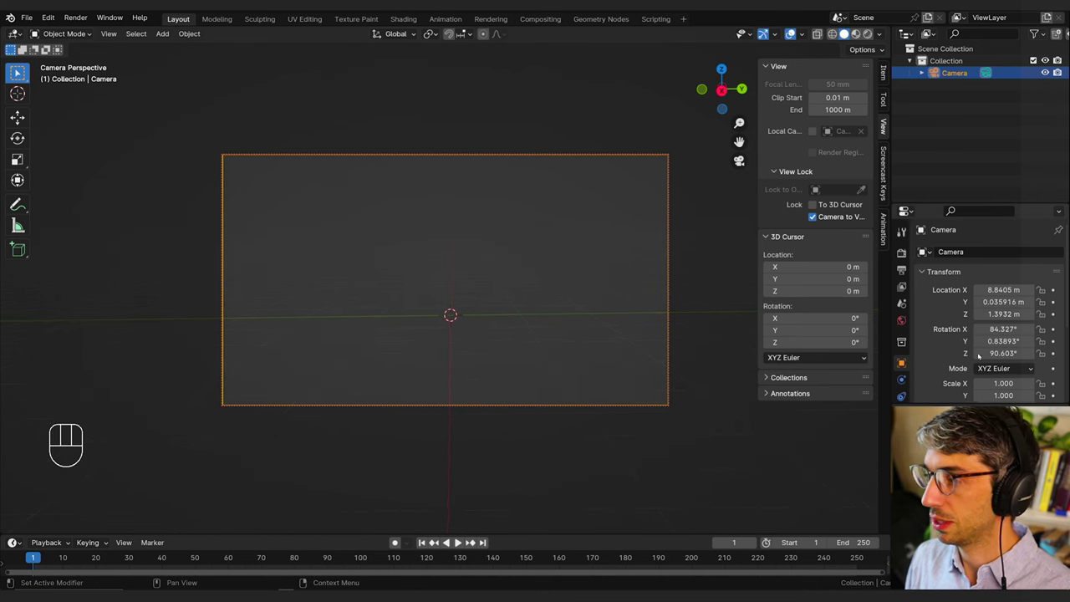
Step: Set the camera's rotation to 85° on X, 0° on Y and 90° on Z
{"action": "left_click", "coordinate": [1003, 341]}
{"action": "type", "text": "0"}
{"action": "key", "text": "Return"}
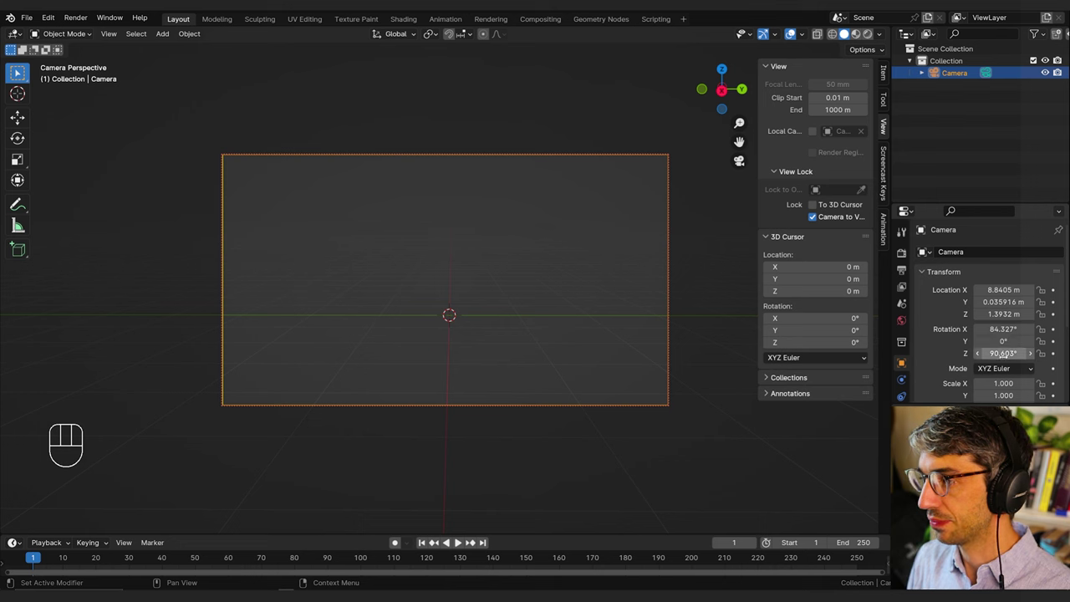
{"action": "left_click", "coordinate": [1003, 352]}
{"action": "type", "text": "90"}
{"action": "key", "text": "Return"}
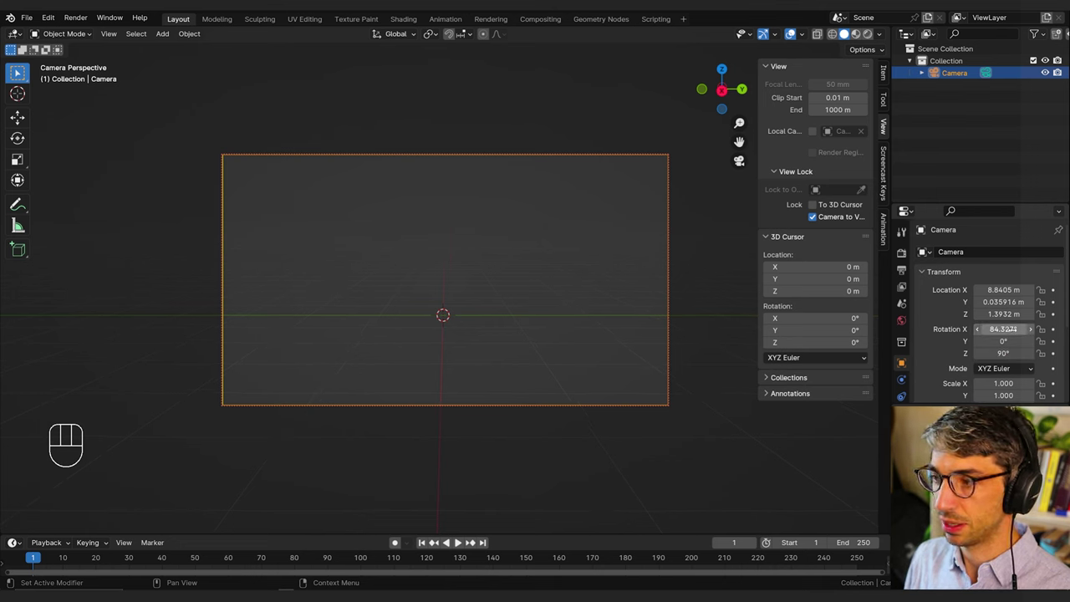
{"action": "left_click", "coordinate": [1003, 329]}
{"action": "type", "text": "85"}
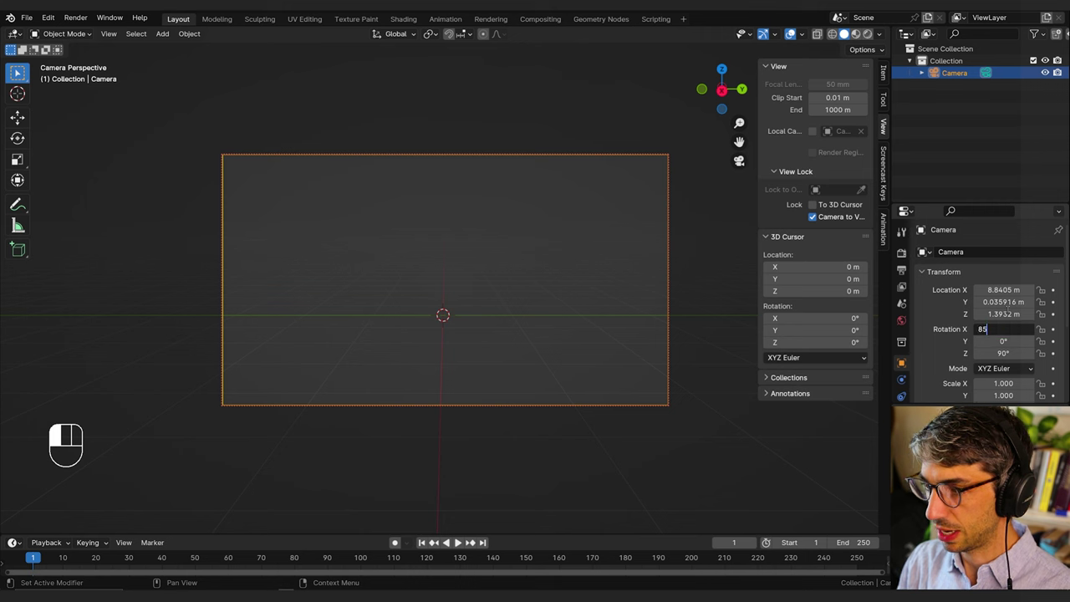
{"action": "key", "text": "Return"}
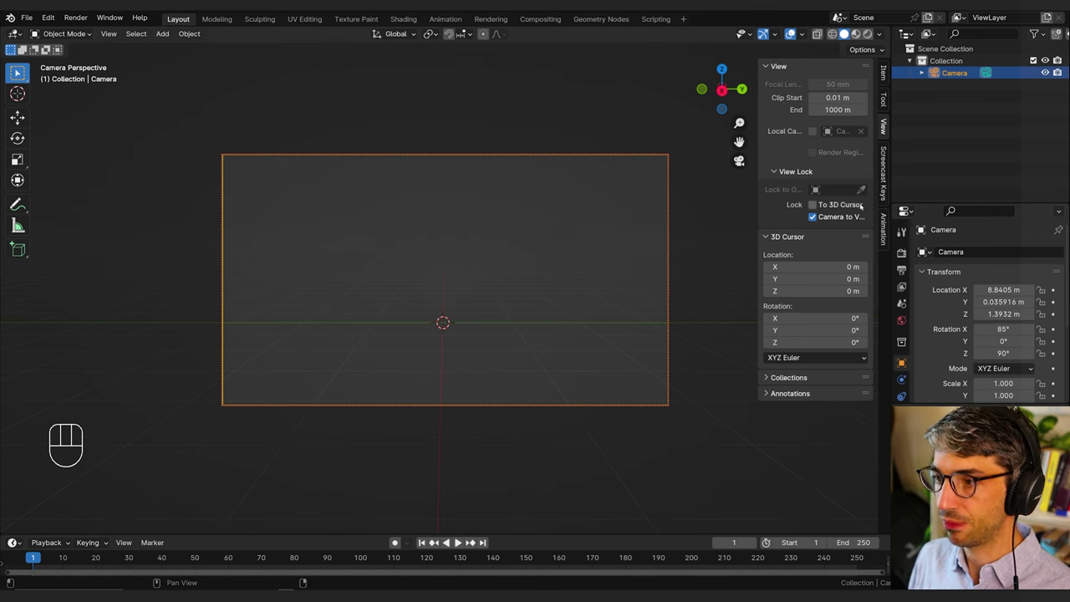
Step: Unlock the camera from the view and enlarge the camera frame in the viewport with the sidebar hidden
{"action": "left_click", "coordinate": [811, 216]}
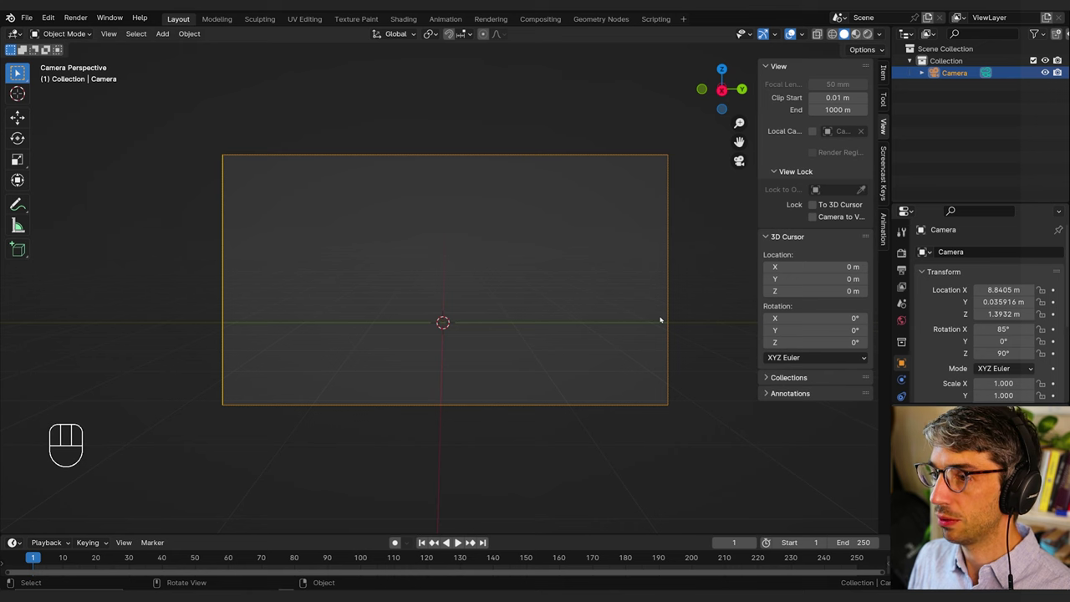
{"action": "scroll", "coordinate": [660, 320], "scroll_direction": "up", "scroll_amount": 3}
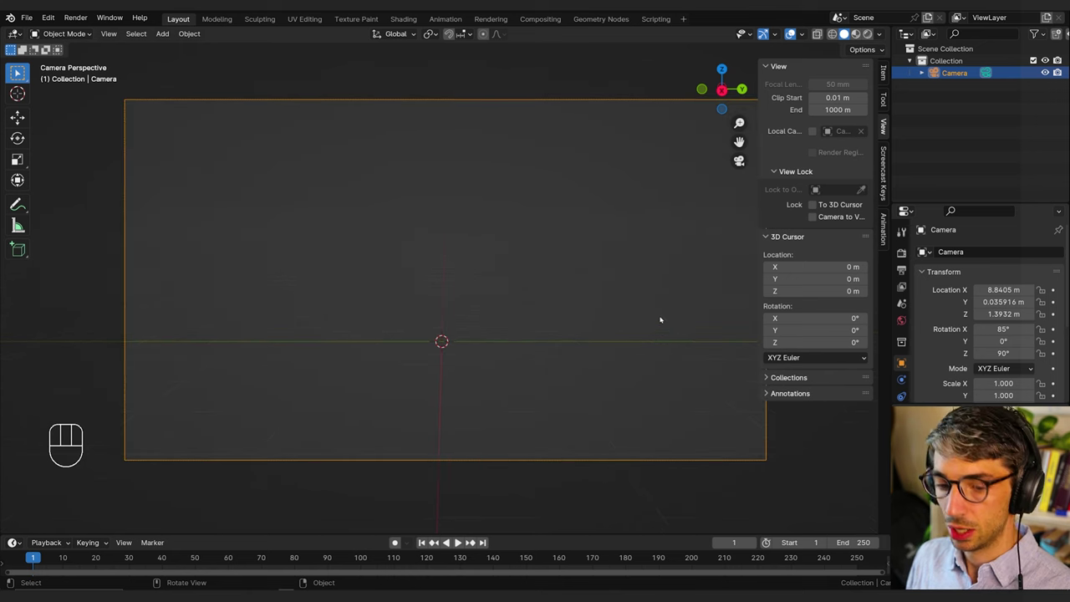
{"action": "key", "text": "n"}
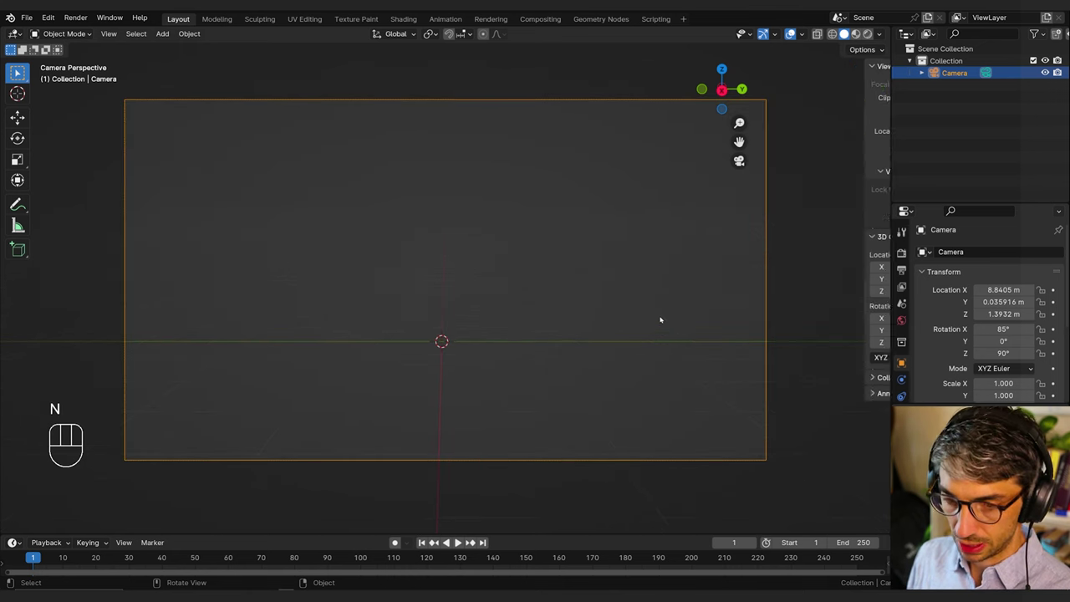
{"action": "scroll", "coordinate": [705, 286], "scroll_direction": "up", "scroll_amount": 1}
{"action": "scroll", "coordinate": [707, 289], "scroll_direction": "down", "scroll_amount": 1}
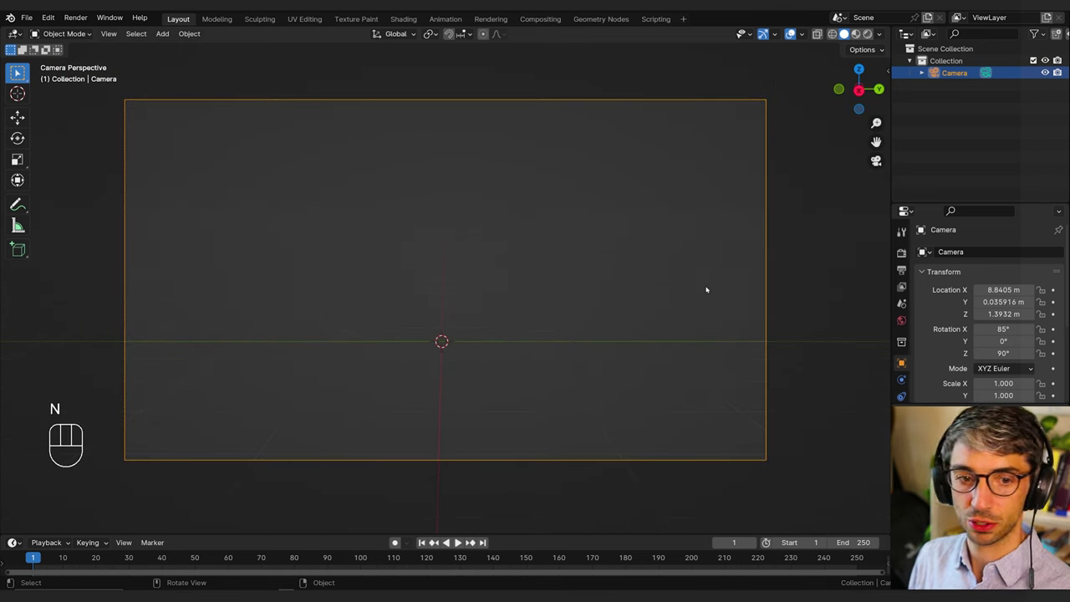
Step: Raise the camera's Passepartout opacity to about 0.966 in its viewport display settings
{"action": "scroll", "coordinate": [901, 318], "scroll_direction": "down", "scroll_amount": 3}
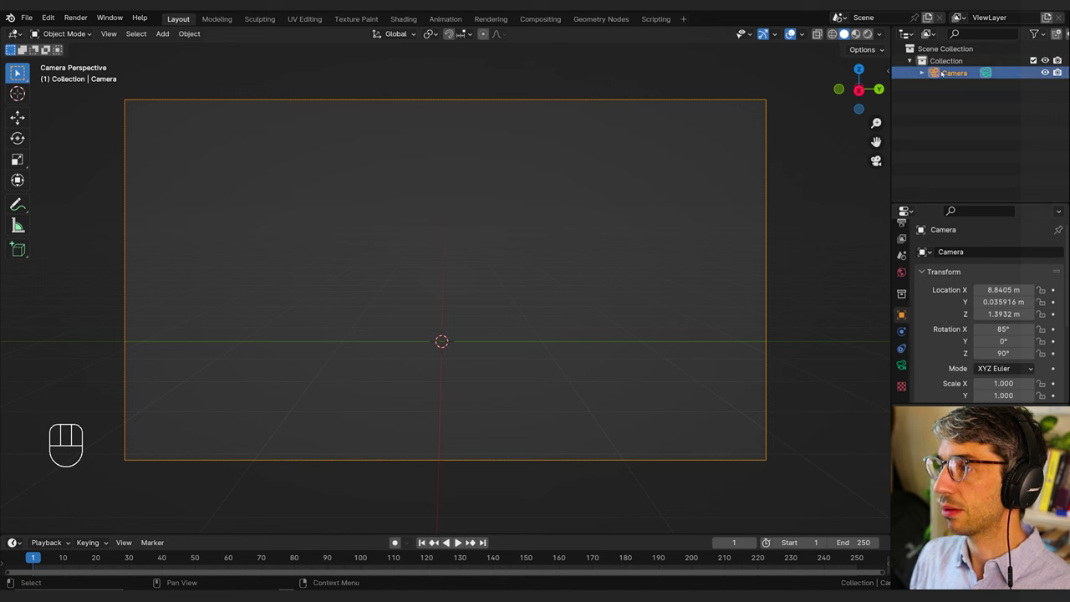
{"action": "left_click", "coordinate": [901, 365]}
{"action": "scroll", "coordinate": [960, 310], "scroll_direction": "down", "scroll_amount": 2}
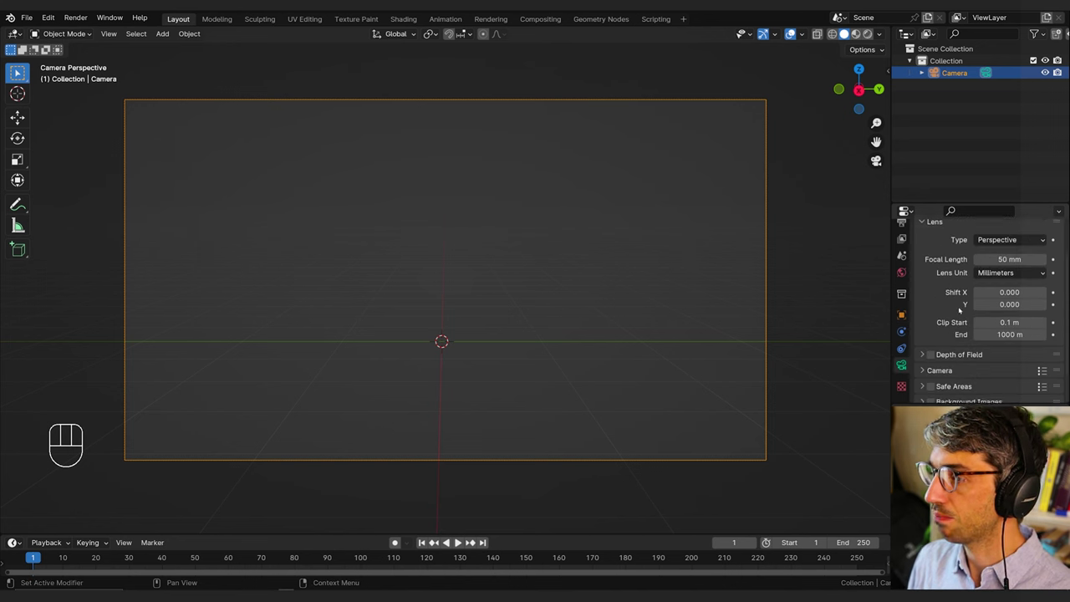
{"action": "scroll", "coordinate": [960, 310], "scroll_direction": "down", "scroll_amount": 1}
{"action": "scroll", "coordinate": [966, 378], "scroll_direction": "down", "scroll_amount": 1}
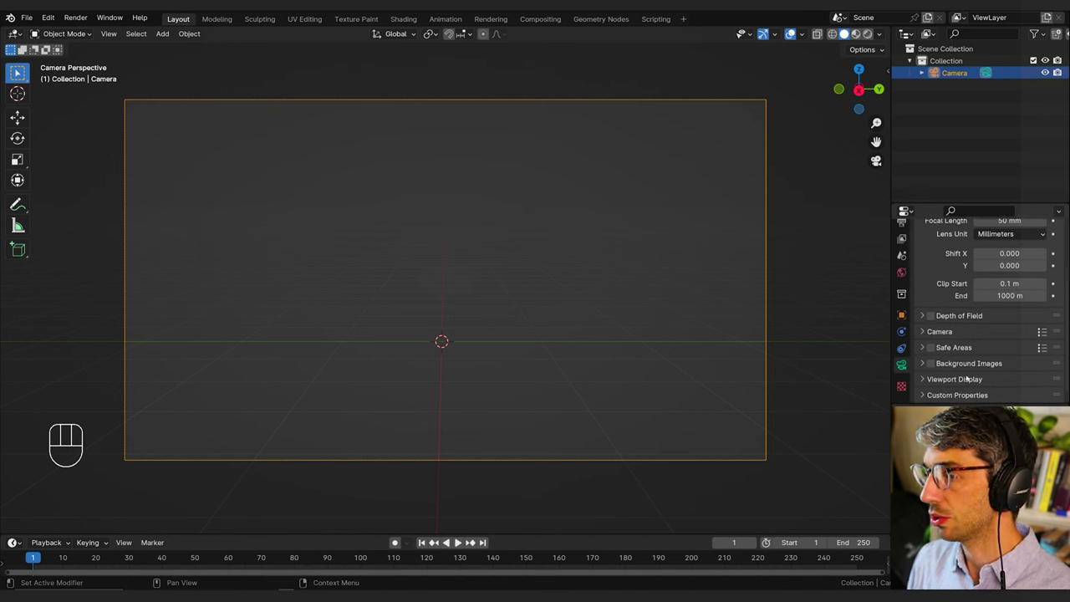
{"action": "left_click", "coordinate": [953, 380]}
{"action": "scroll", "coordinate": [986, 376], "scroll_direction": "down", "scroll_amount": 4}
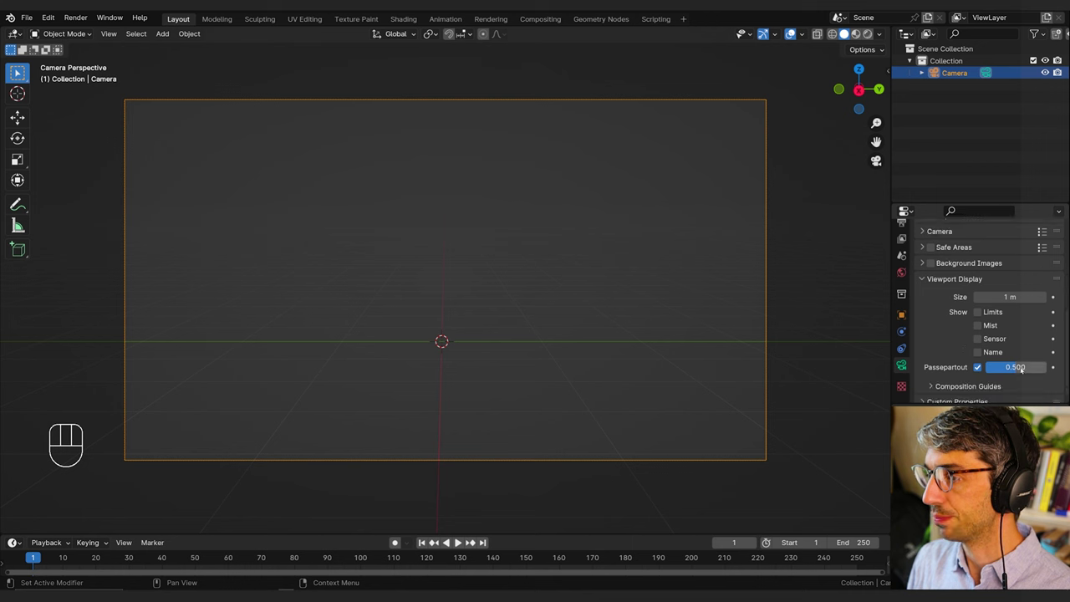
{"action": "left_click_drag", "start_coordinate": [1023, 370], "coordinate": [1049, 368]}
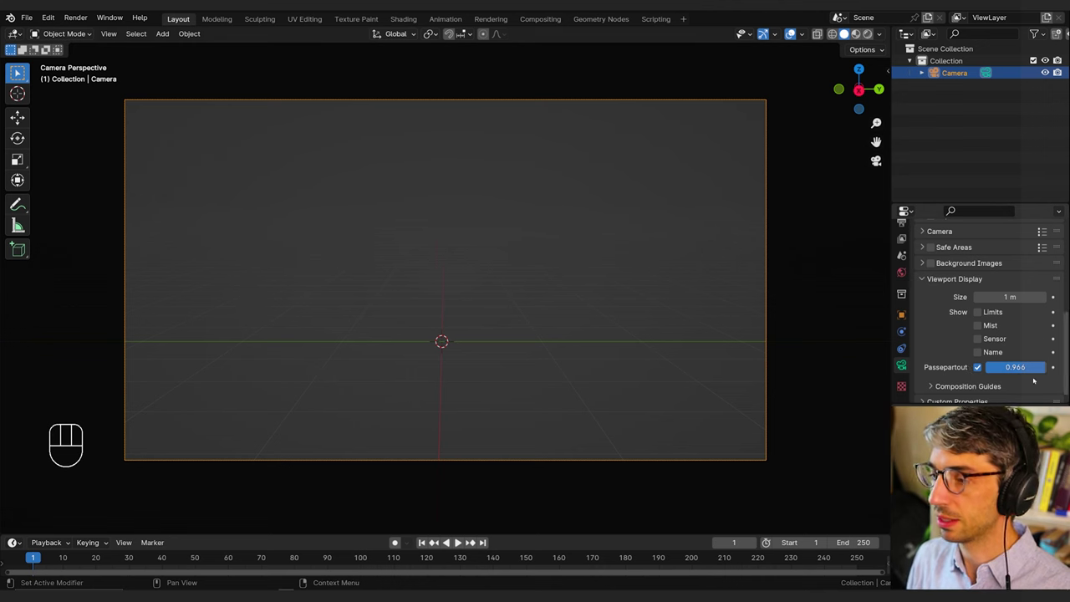
Step: Set the camera's focal length to 35 mm
{"action": "scroll", "coordinate": [943, 300], "scroll_direction": "up", "scroll_amount": 3}
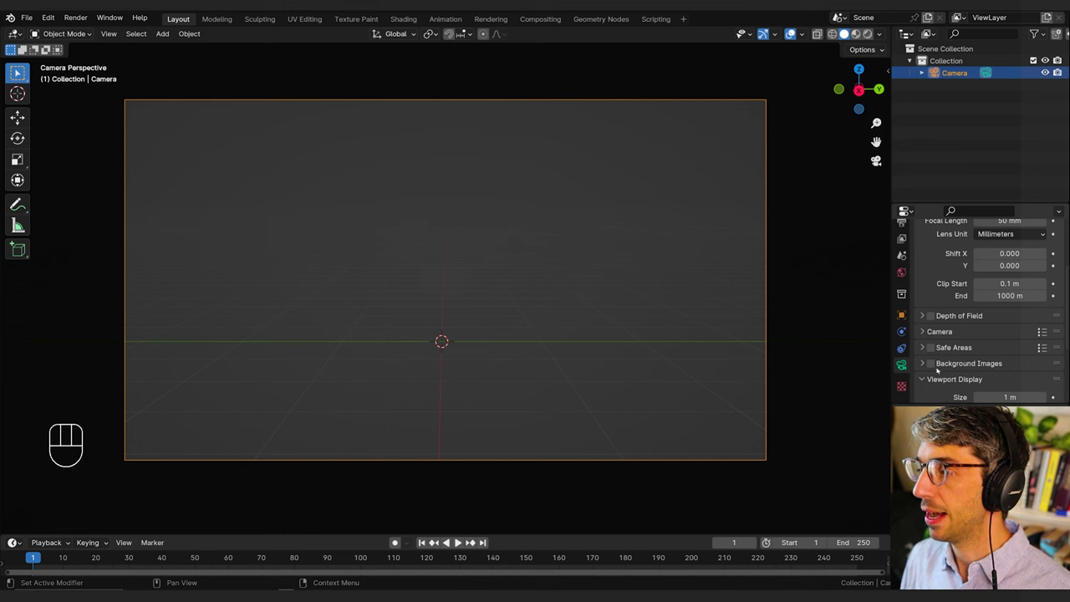
{"action": "scroll", "coordinate": [950, 333], "scroll_direction": "up", "scroll_amount": 3}
{"action": "left_click", "coordinate": [1017, 309]}
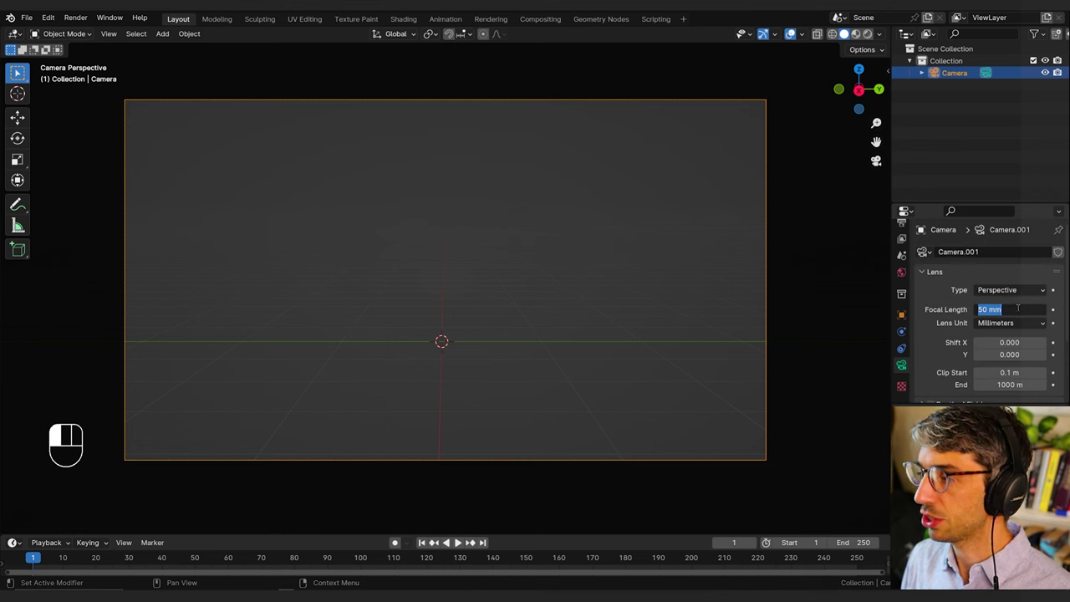
{"action": "type", "text": "35"}
{"action": "key", "text": "Return"}
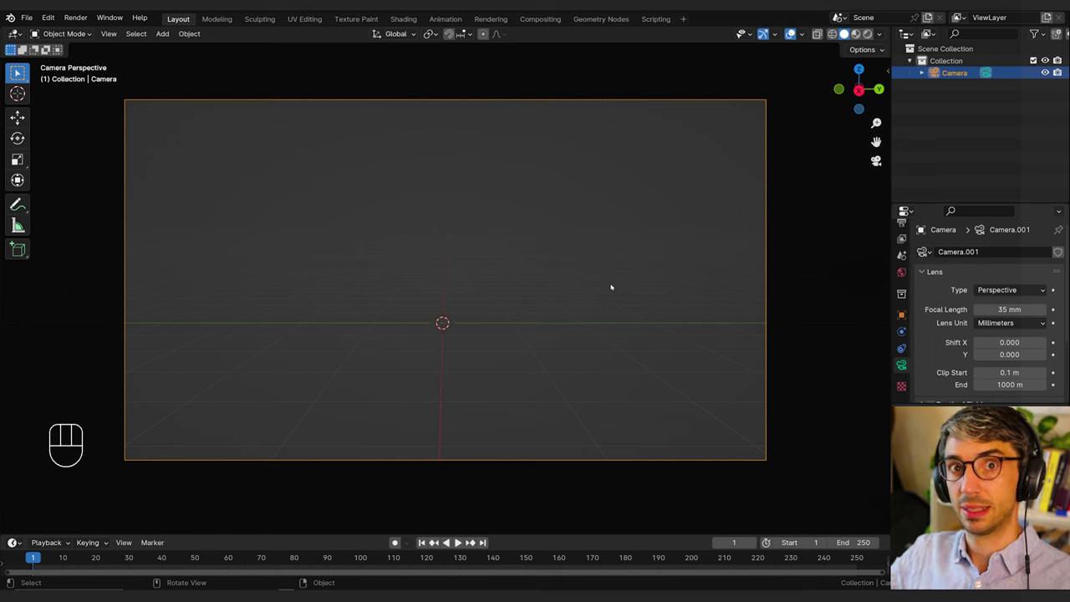
Step: Add the Lock Camera to View option to Quick Favorites and bring up the favorites list
{"action": "mouse_move", "coordinate": [578, 314]}
{"action": "middle_mouse_down", "text": "shift"}
{"action": "mouse_move", "coordinate": [582, 301]}
{"action": "mouse_move", "coordinate": [609, 318]}
{"action": "mouse_move", "coordinate": [585, 310]}
{"action": "middle_mouse_up", "text": "shift"}
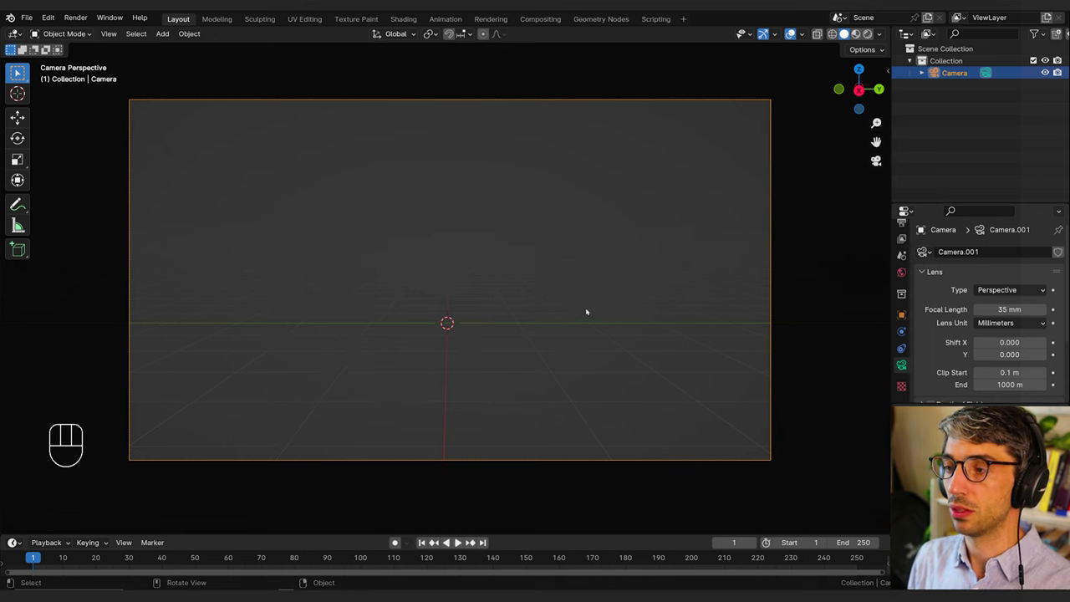
{"action": "left_click", "coordinate": [888, 70]}
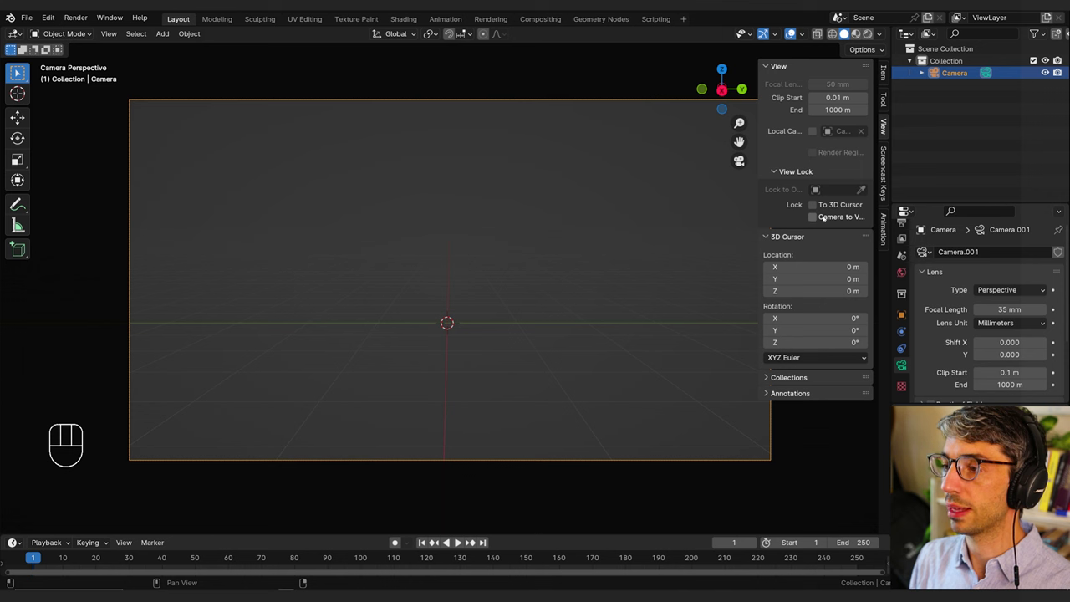
{"action": "right_click", "coordinate": [823, 217]}
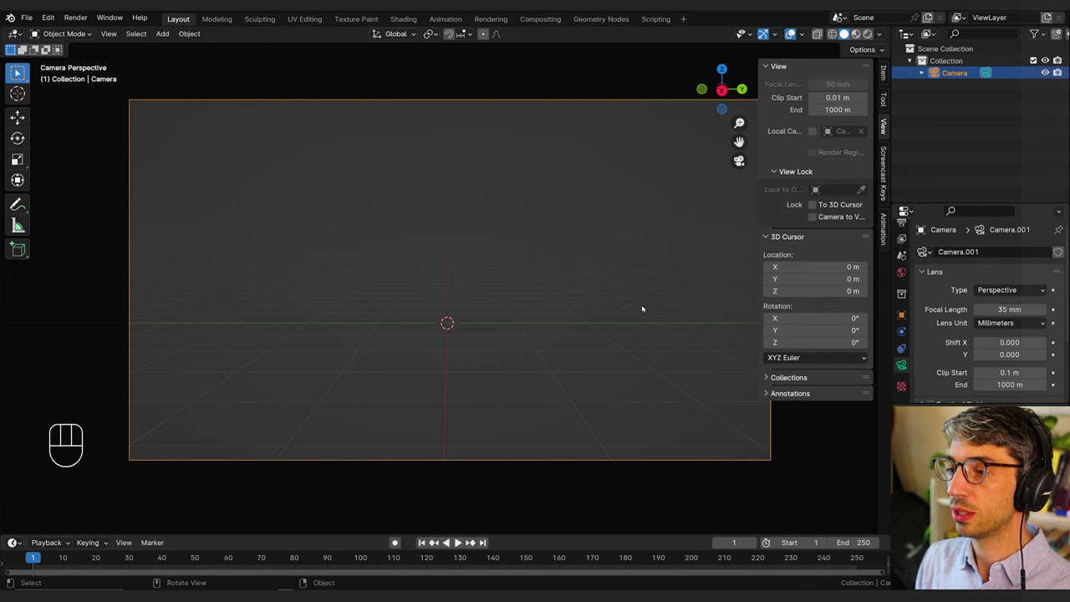
{"action": "right_click", "coordinate": [828, 220]}
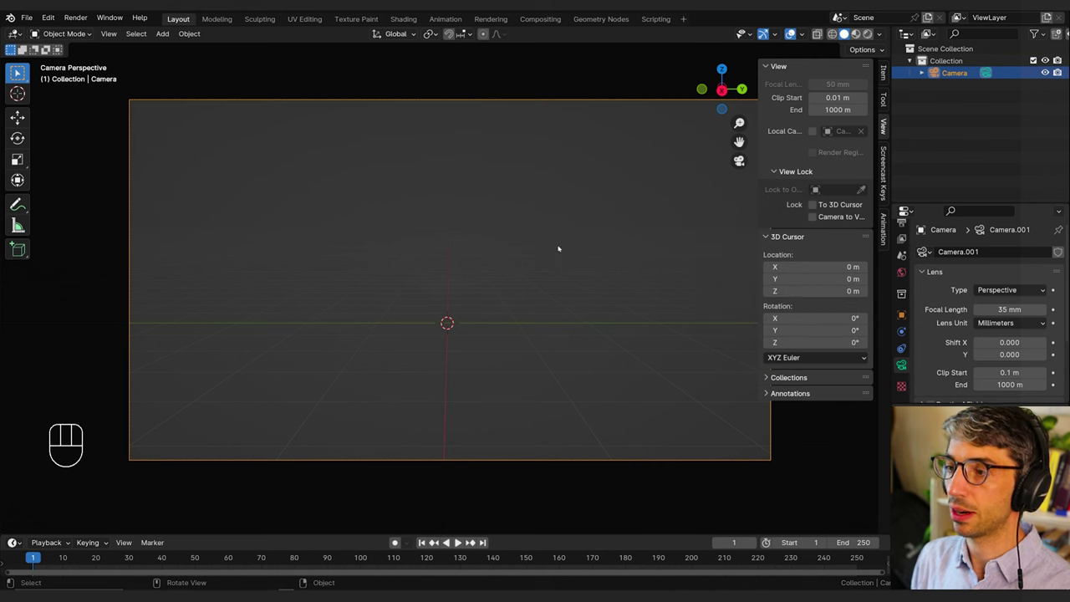
{"action": "key", "text": "n"}
{"action": "key", "text": "q"}
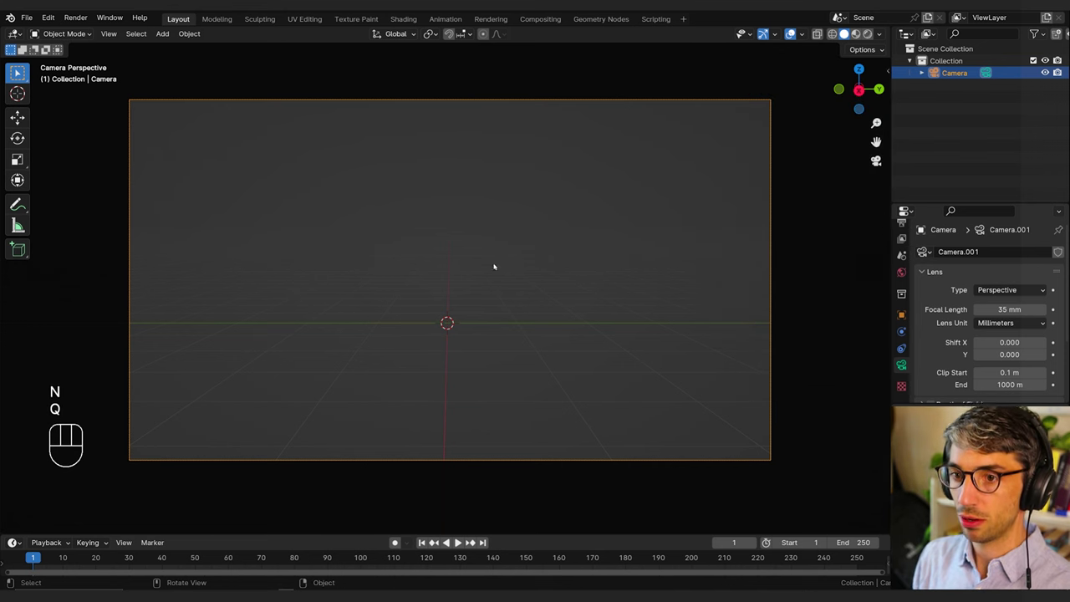
{"action": "key", "text": "q"}
{"action": "key", "text": "q"}
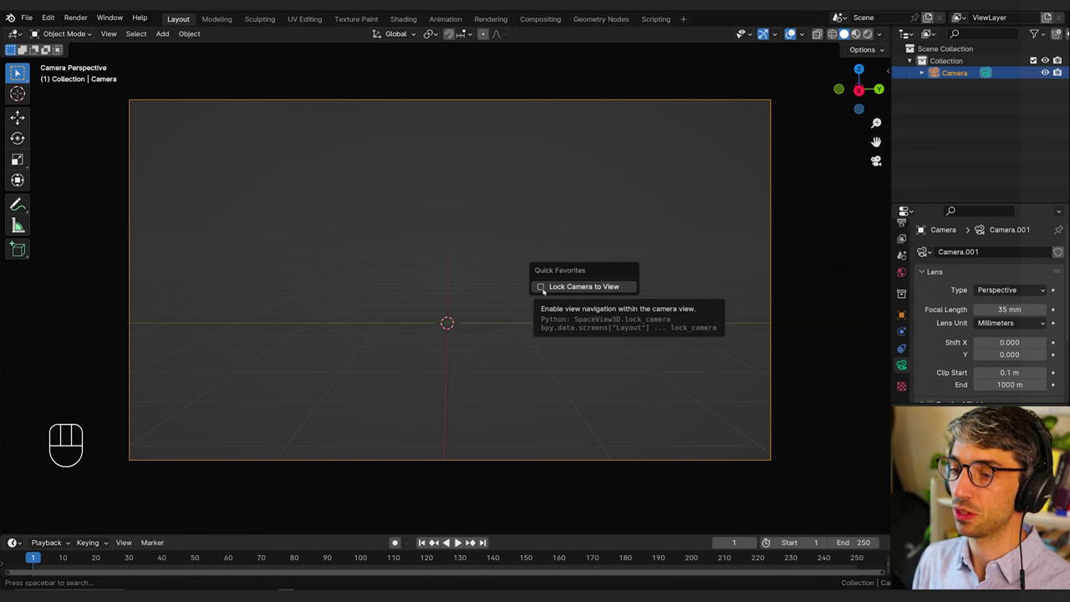
Step: With Lock Camera to View enabled from Quick Favorites, lower the camera slightly, tilt it upward around its local X axis, and release the lock
{"action": "left_click", "coordinate": [549, 287]}
{"action": "key", "text": "q"}
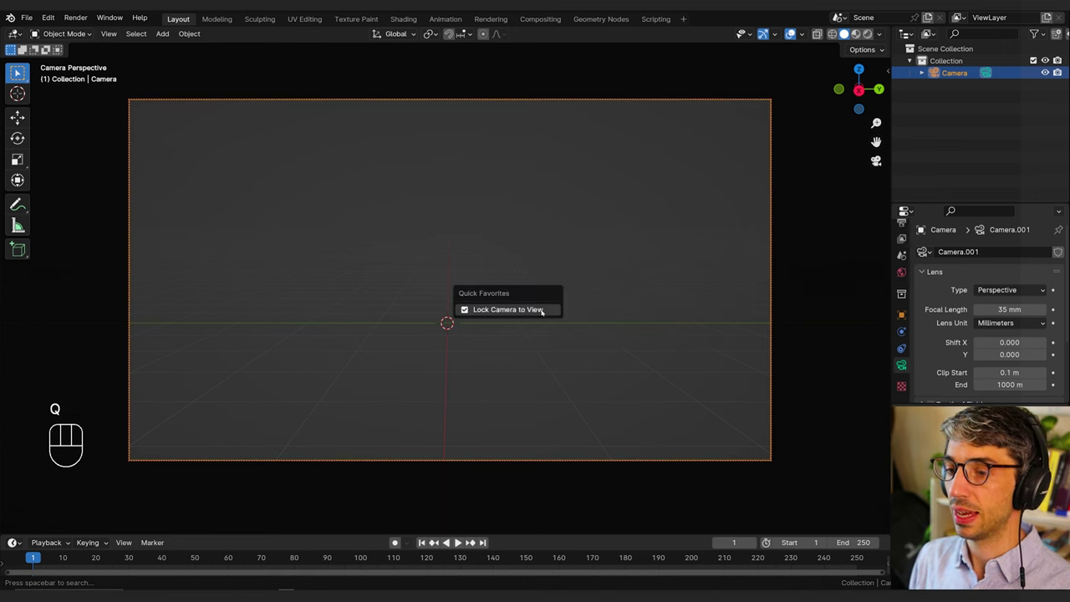
{"action": "left_click", "coordinate": [545, 309]}
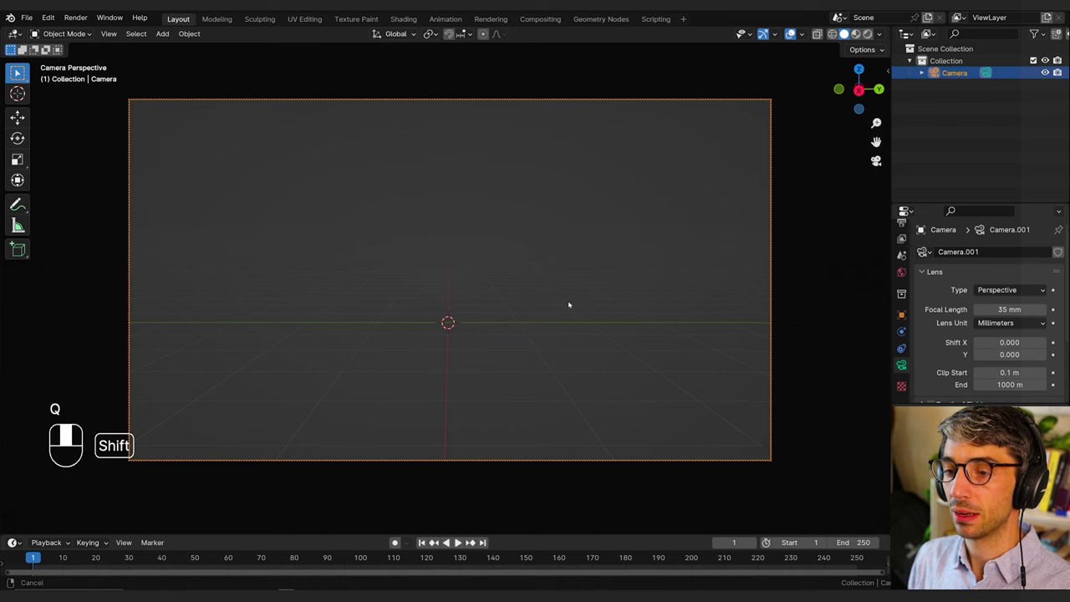
{"action": "middle_click_drag", "start_coordinate": [569, 303], "coordinate": [570, 272], "text": "shift"}
{"action": "key", "text": "r"}
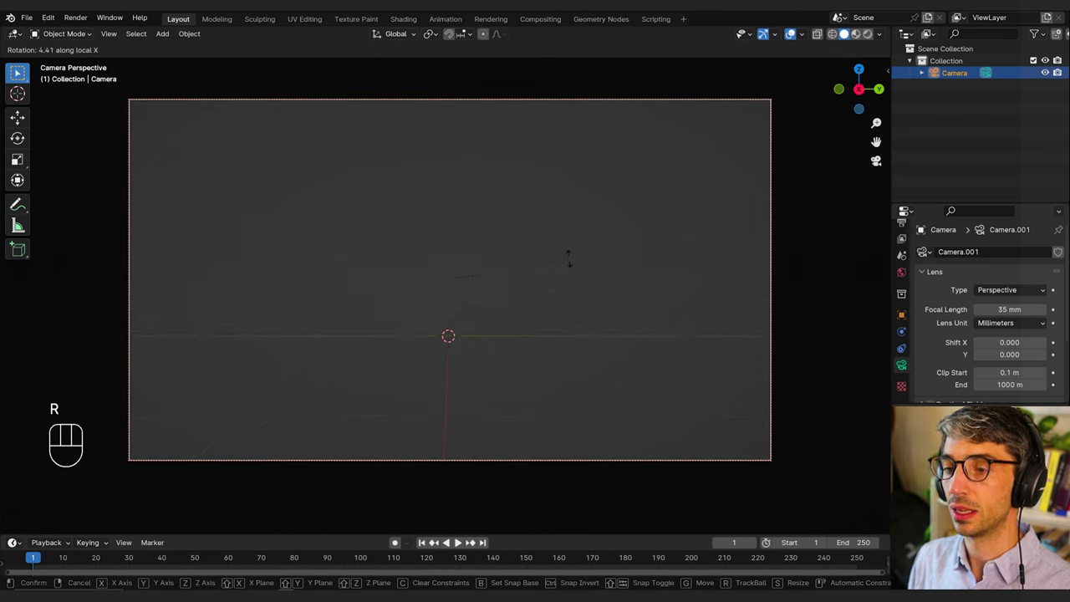
{"action": "left_click", "coordinate": [569, 257]}
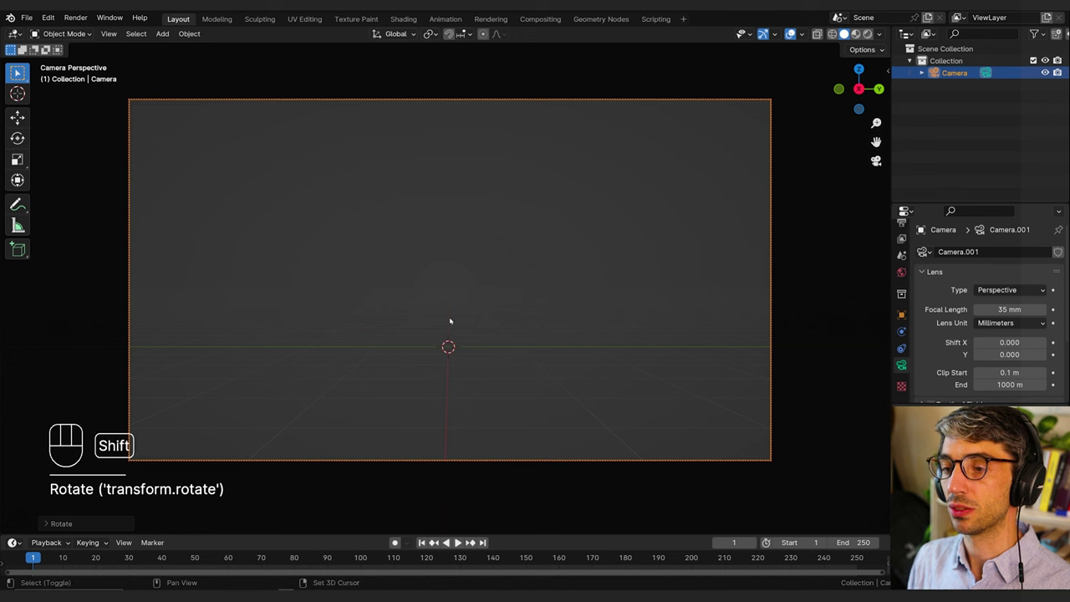
{"action": "key", "text": "q"}
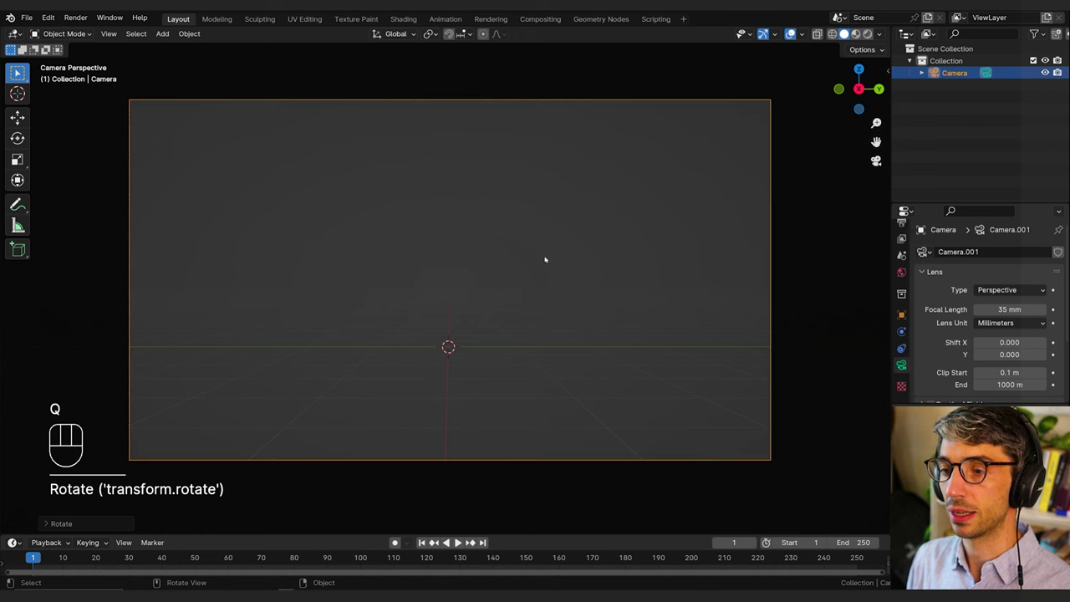
Step: Add a mesh plane at the origin and scale it uniformly to about 2.13 times its size
{"action": "key", "text": "shift+a"}
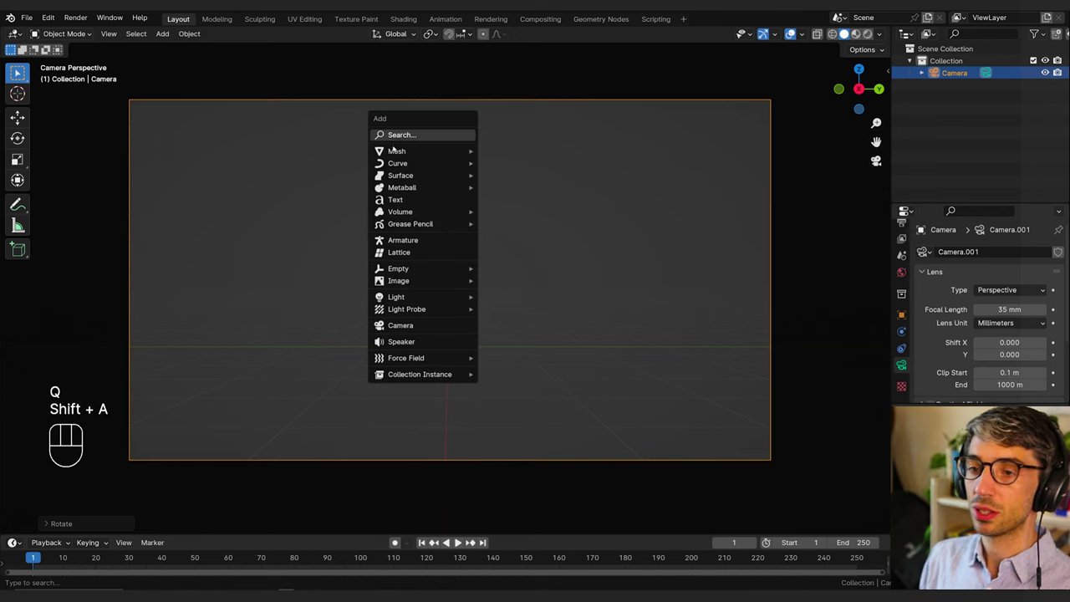
{"action": "mouse_move", "coordinate": [407, 151]}
{"action": "left_click", "coordinate": [504, 157]}
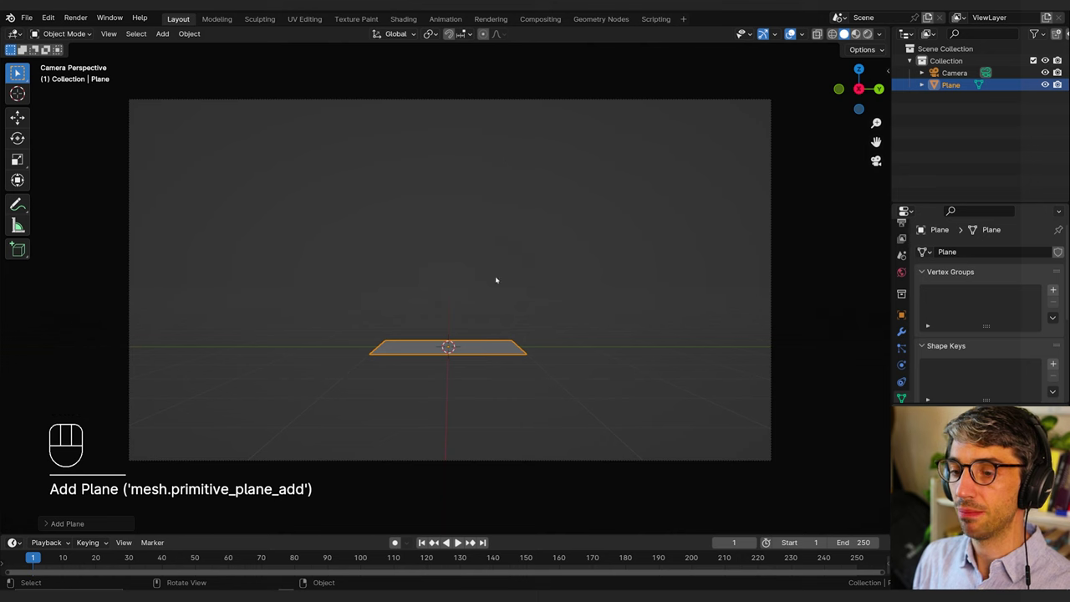
{"action": "key", "text": "s"}
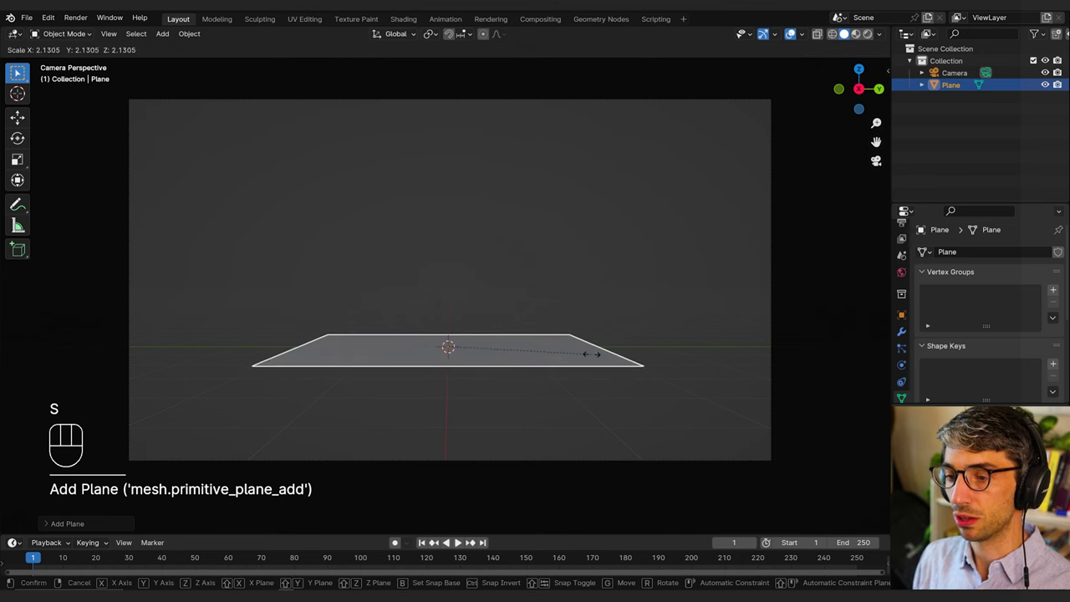
{"action": "left_click", "coordinate": [593, 353]}
Step: Stretch the plane along X, then enlarge it overall by about 1.17 so it spans the lower camera frame
{"action": "key", "text": "s"}
{"action": "key", "text": "x"}
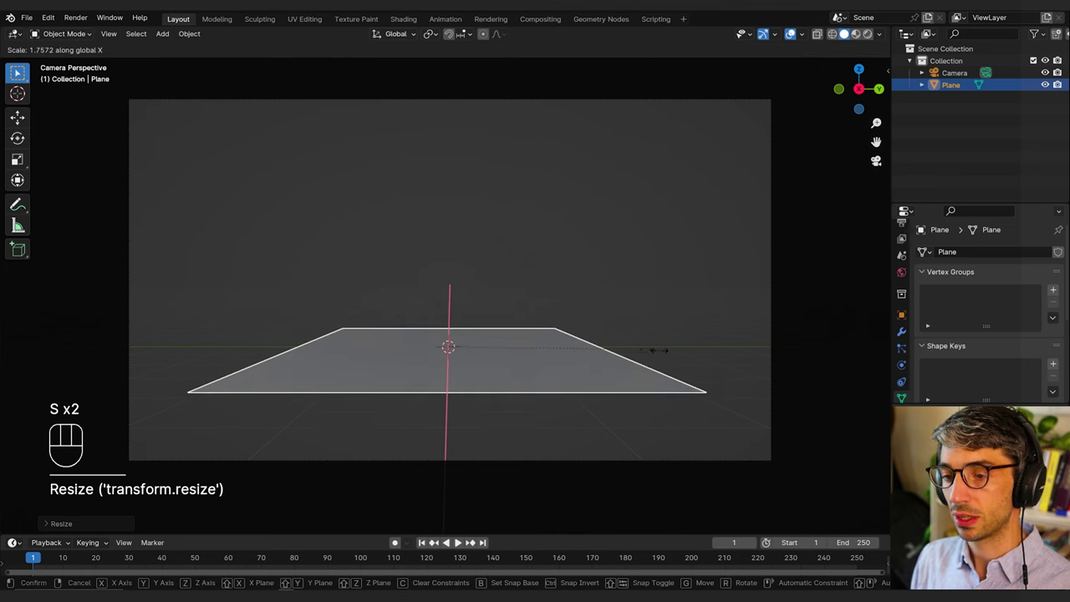
{"action": "key", "text": "s"}
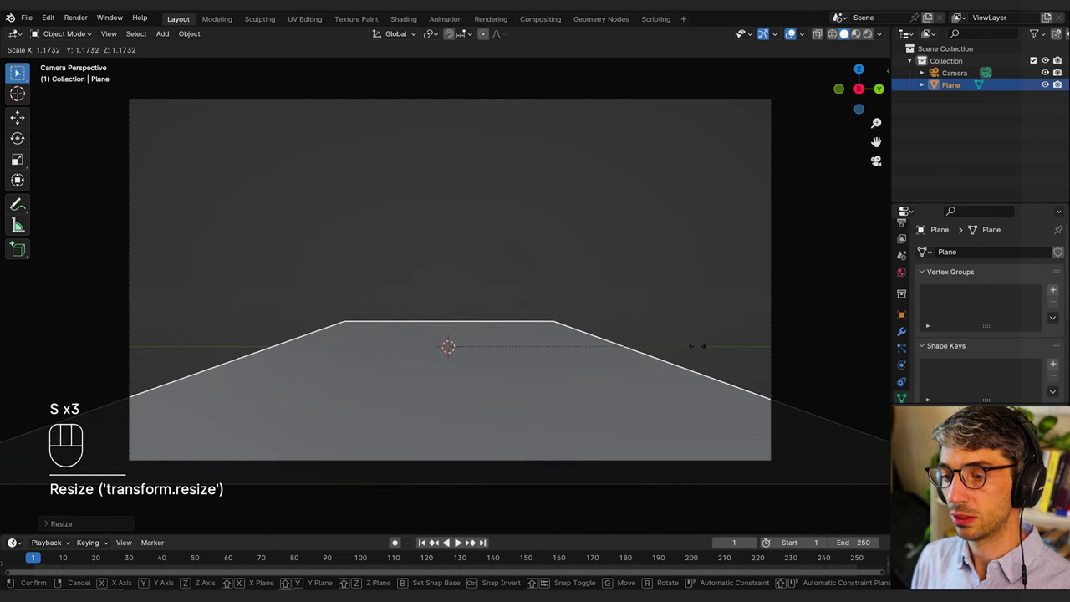
{"action": "left_click", "coordinate": [677, 363]}
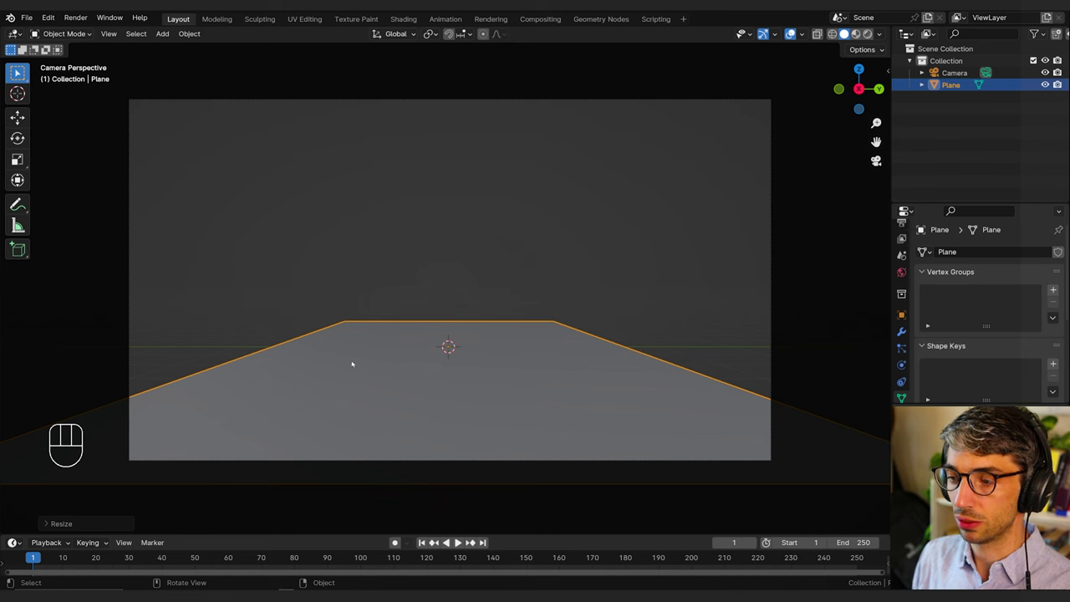
Step: Leave the camera view, add a cube, and move it about 3.3 m along Y to the plane's long edge
{"action": "key", "text": "q"}
{"action": "middle_click_drag", "start_coordinate": [577, 317], "coordinate": [506, 347]}
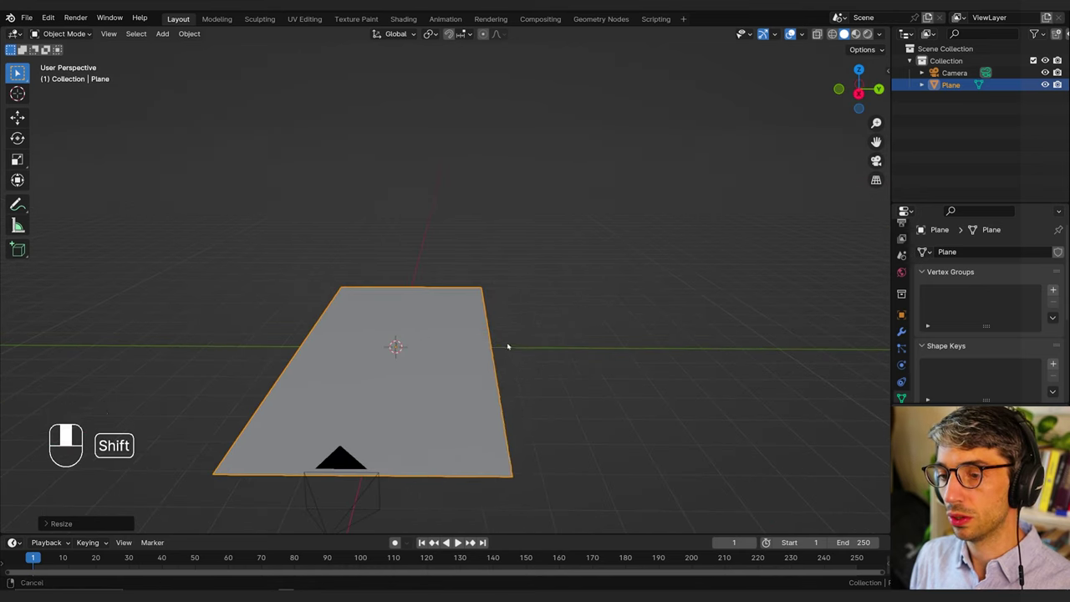
{"action": "key", "text": "shift+a"}
{"action": "mouse_move", "coordinate": [497, 346]}
{"action": "left_click", "coordinate": [579, 87]}
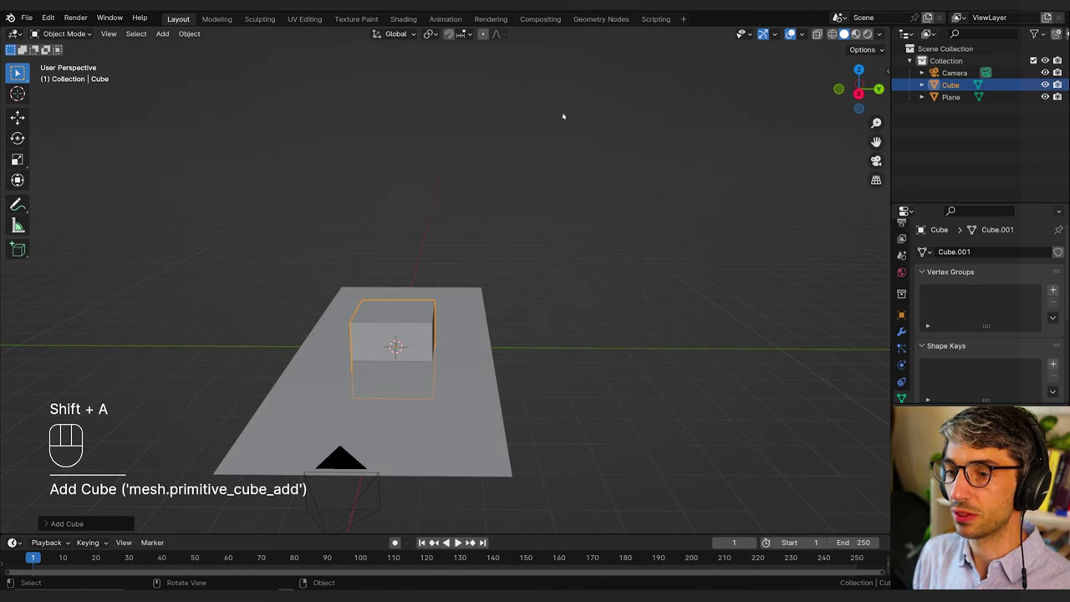
{"action": "middle_click_drag", "start_coordinate": [563, 115], "coordinate": [425, 311]}
{"action": "key", "text": "g"}
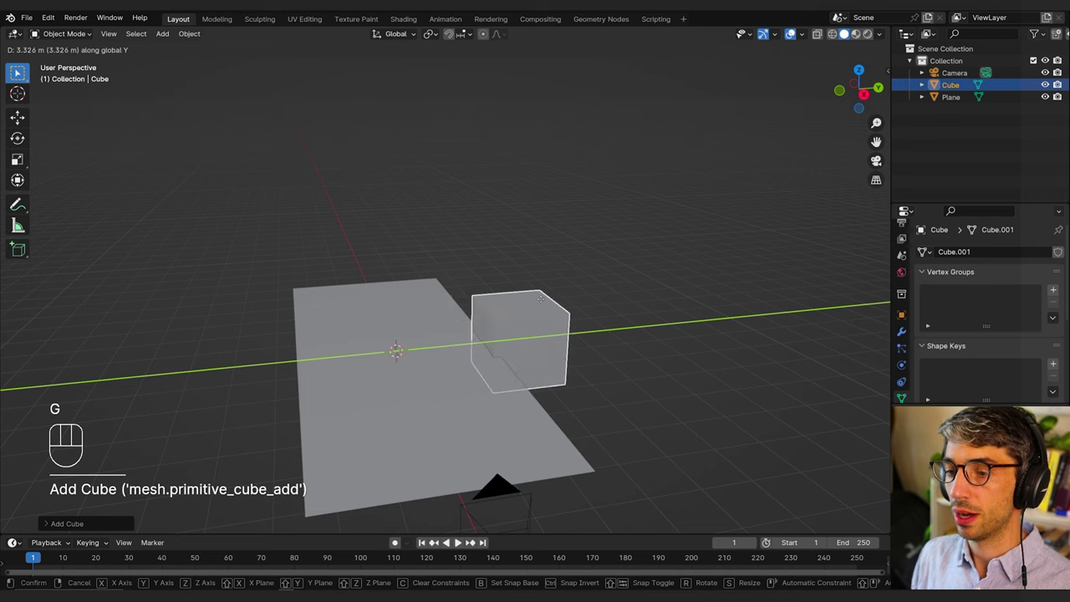
{"action": "left_click", "coordinate": [552, 306]}
Step: Scale the cube along X to about six times its length to match the plane, and raise it along Z onto the floor
{"action": "middle_click_drag", "start_coordinate": [552, 306], "coordinate": [497, 299]}
{"action": "key", "text": "s"}
{"action": "key", "text": "x"}
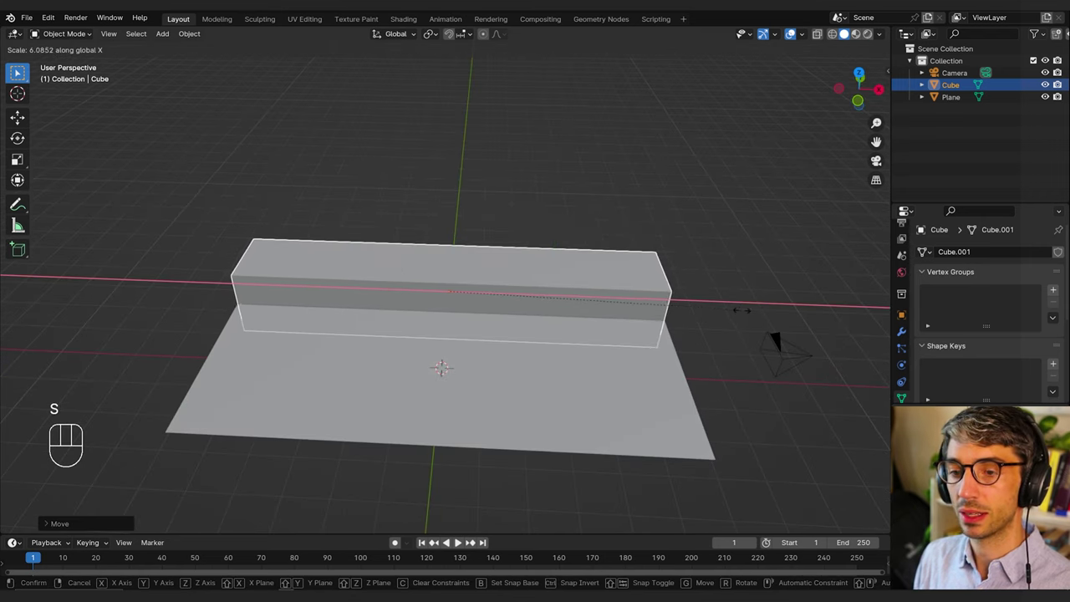
{"action": "left_click", "coordinate": [747, 309]}
{"action": "middle_click_drag", "start_coordinate": [746, 309], "coordinate": [549, 364]}
{"action": "key", "text": "g"}
{"action": "key", "text": "z"}
{"action": "left_click", "coordinate": [599, 306]}
Step: Enter Edit Mode on the stretched cube and cycle through vertex, edge and face selection, ending in face select
{"action": "key", "text": "Tab"}
{"action": "left_click", "coordinate": [125, 34]}
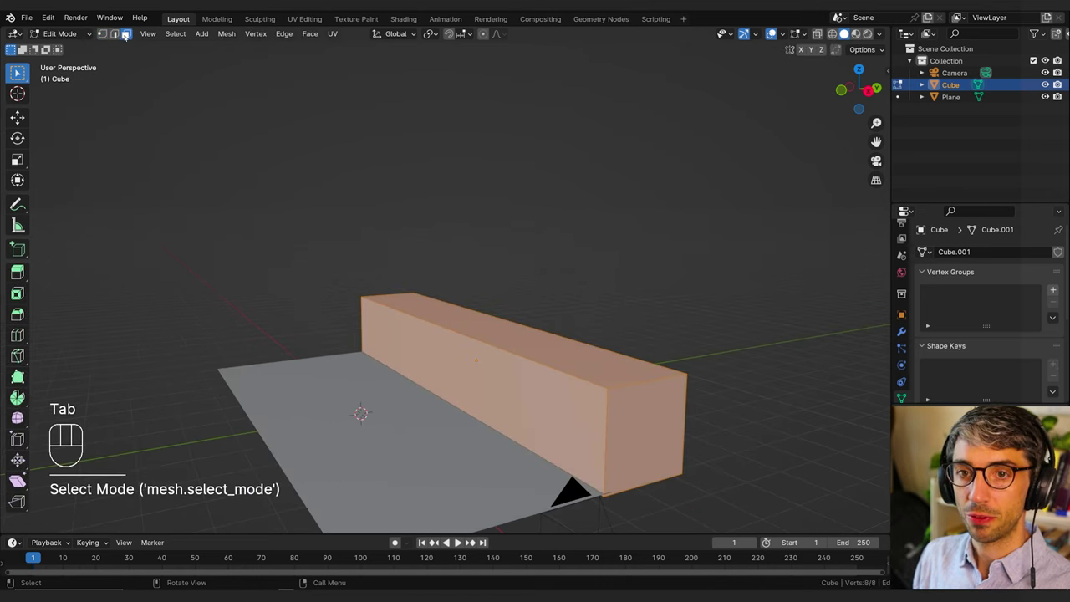
{"action": "key", "text": "3"}
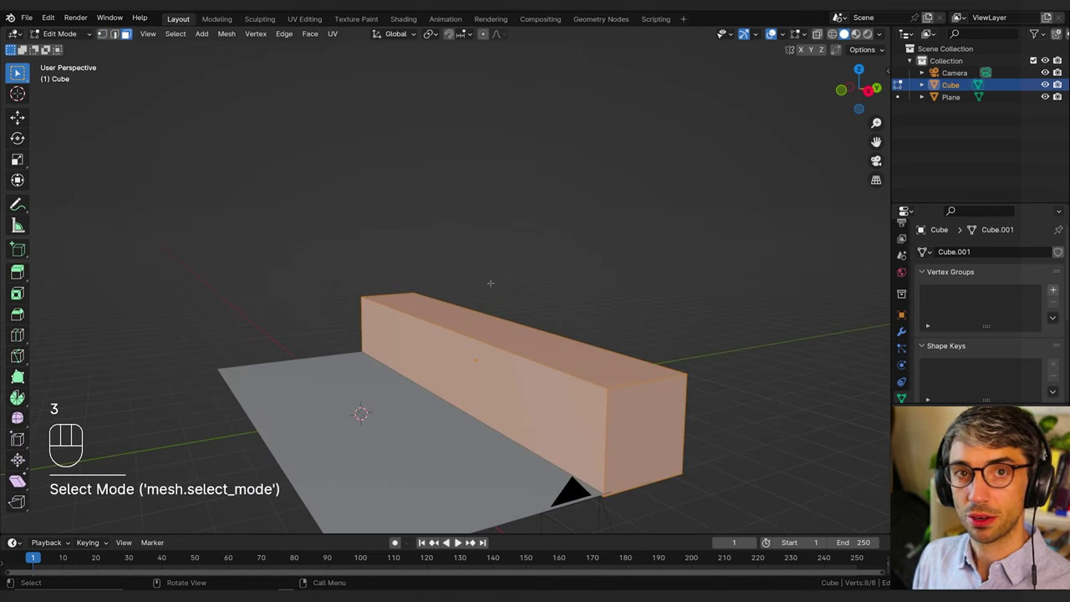
{"action": "key", "text": "1"}
{"action": "key", "text": "2"}
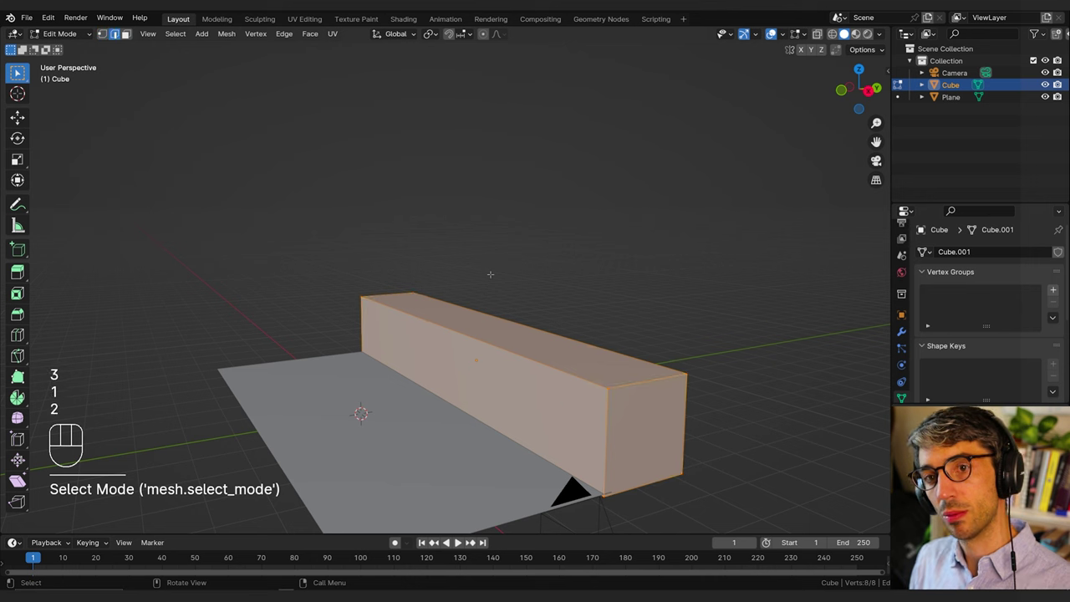
{"action": "key", "text": "1"}
{"action": "key", "text": "2"}
{"action": "key", "text": "3"}
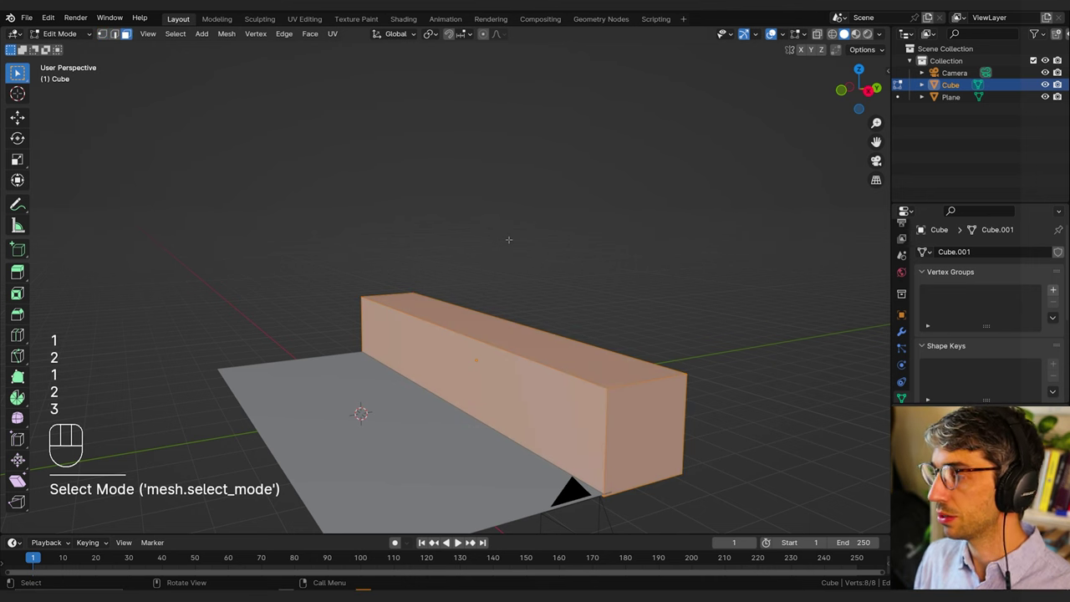
{"action": "key", "text": "3"}
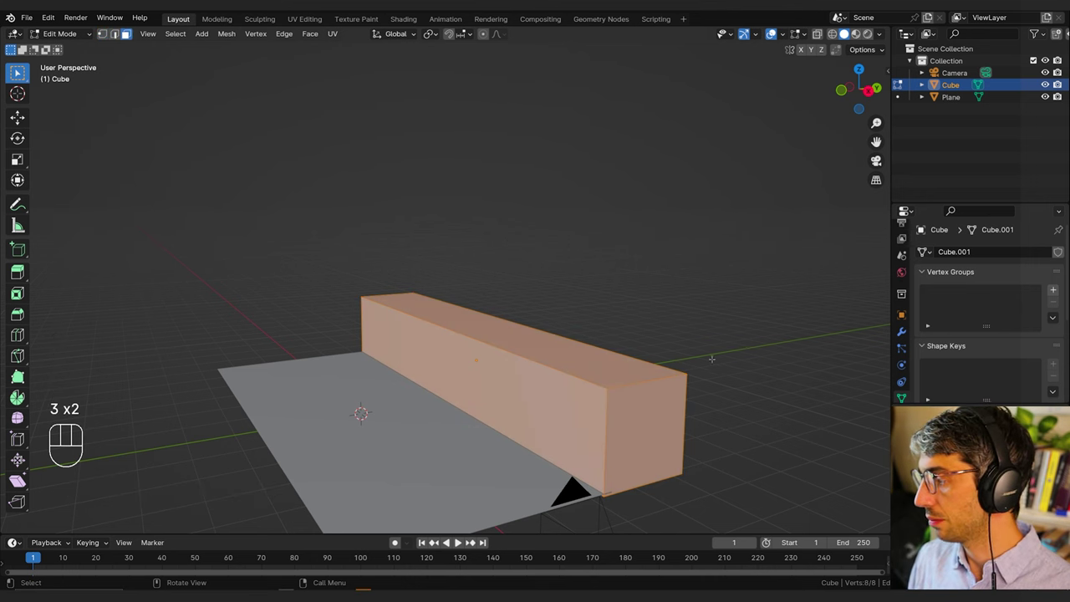
Step: Select the cube's top face and raise it along Z to turn the block into a tall wall
{"action": "left_click", "coordinate": [599, 358]}
{"action": "middle_click_drag", "start_coordinate": [599, 357], "coordinate": [714, 334]}
{"action": "key", "text": "g"}
{"action": "key", "text": "z"}
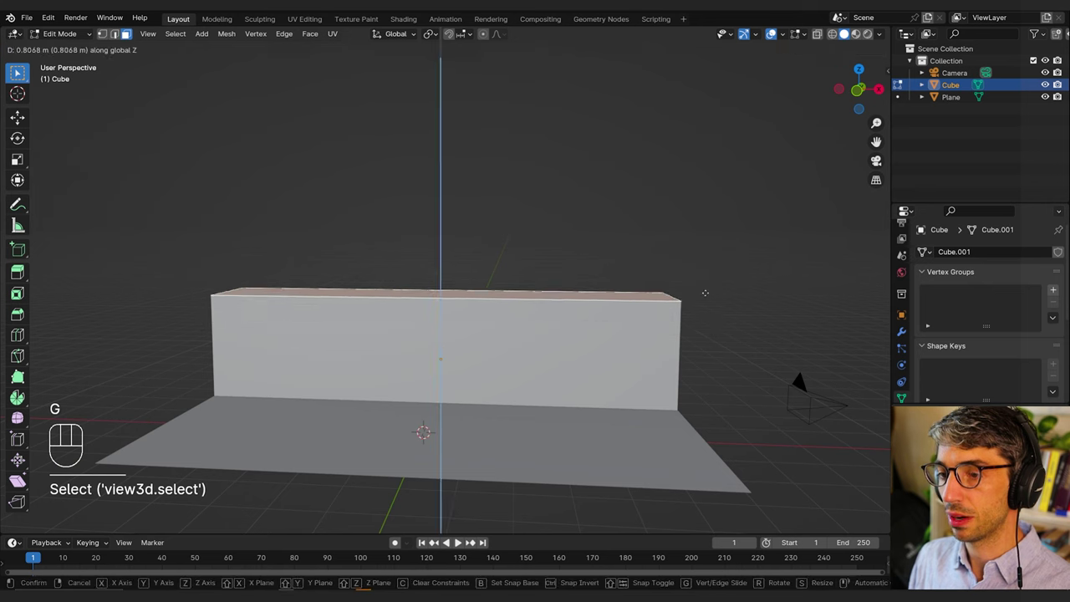
{"action": "left_click", "coordinate": [706, 203]}
{"action": "middle_click_drag", "start_coordinate": [706, 202], "coordinate": [666, 243]}
{"action": "key", "text": "g"}
{"action": "key", "text": "z"}
{"action": "left_click", "coordinate": [664, 253]}
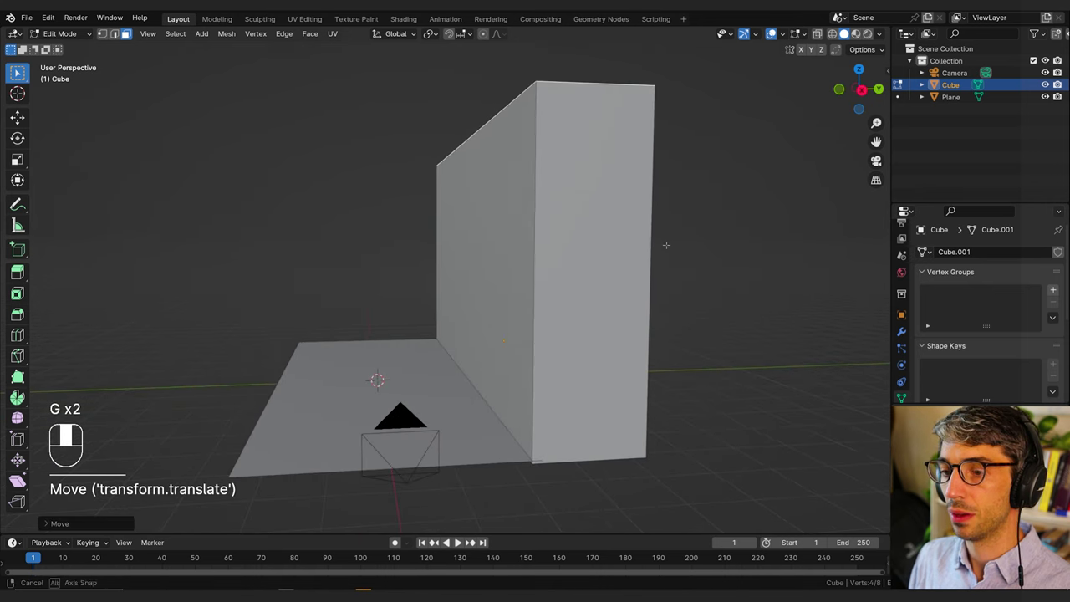
Step: In camera view, lower the wall's top face along Z until its upper edge shows in frame, and return to Object Mode
{"action": "key", "text": "g"}
{"action": "key", "text": "z"}
{"action": "key", "text": "KP_0"}
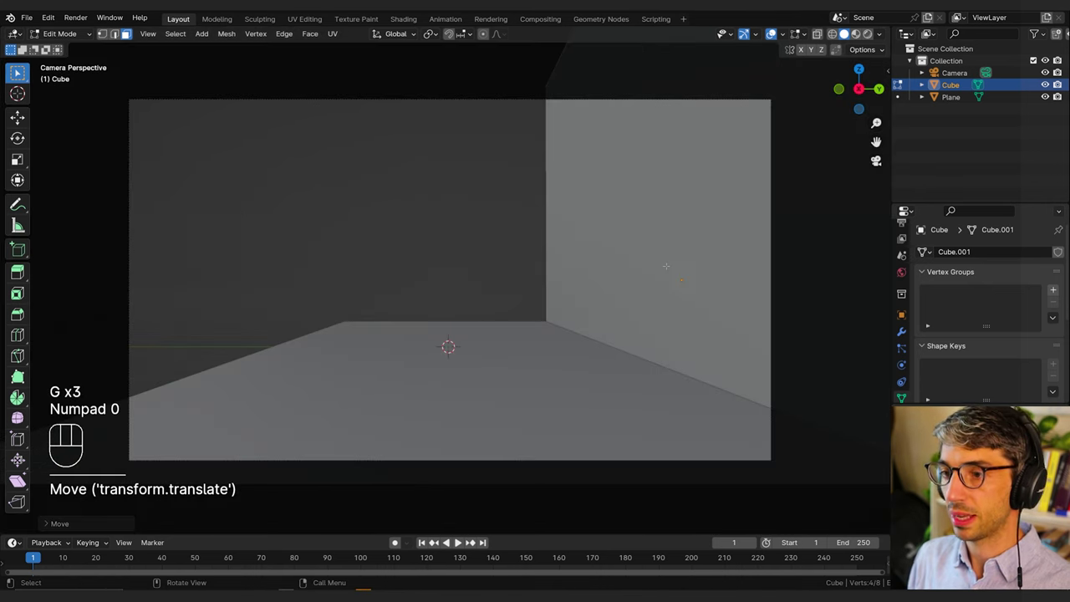
{"action": "key", "text": "g"}
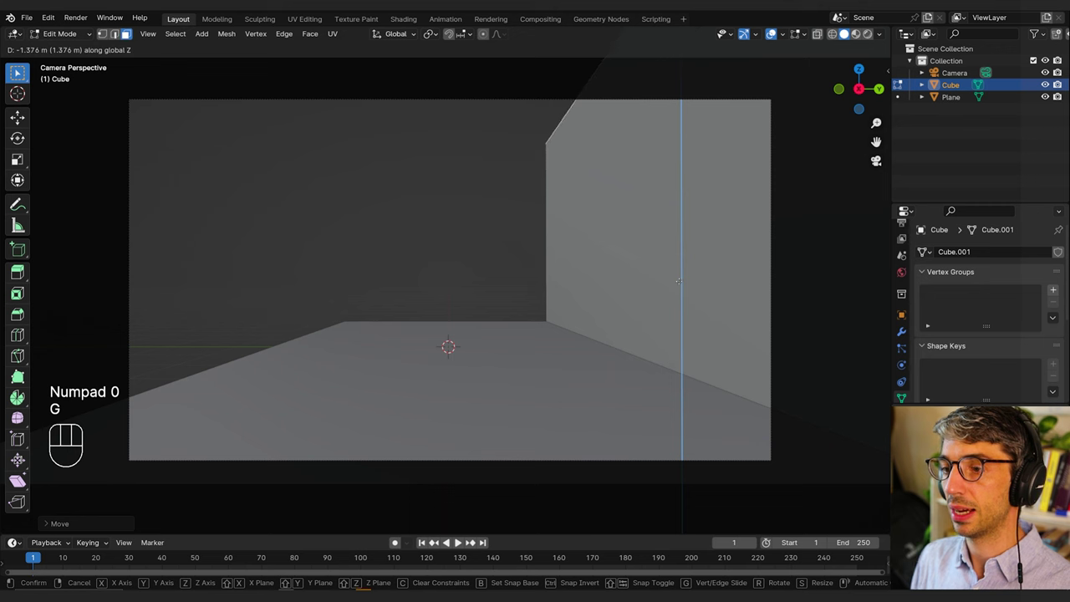
{"action": "left_click", "coordinate": [690, 324]}
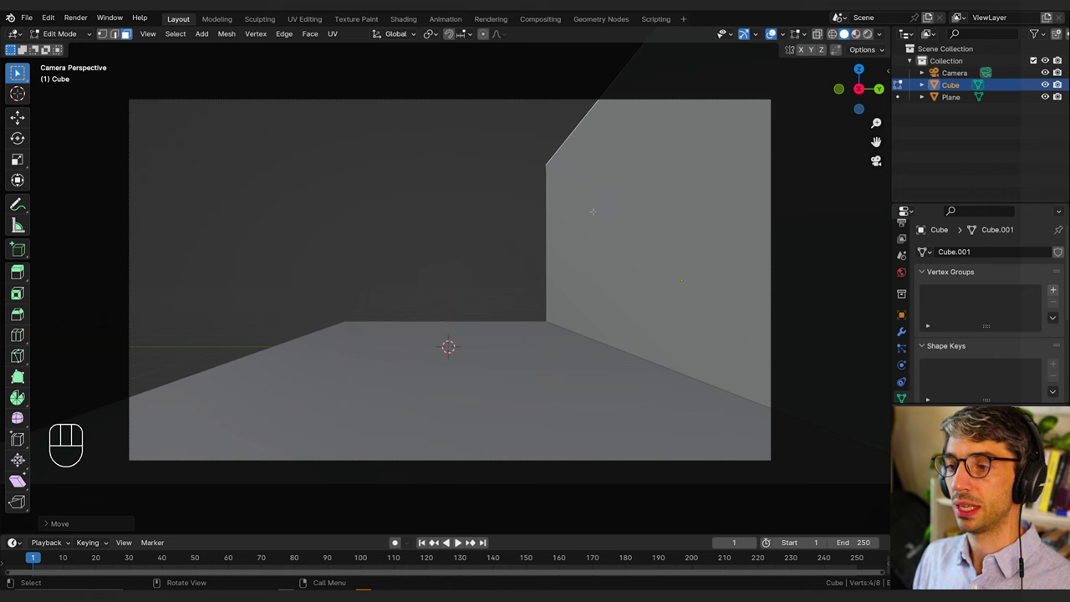
{"action": "key", "text": "Tab"}
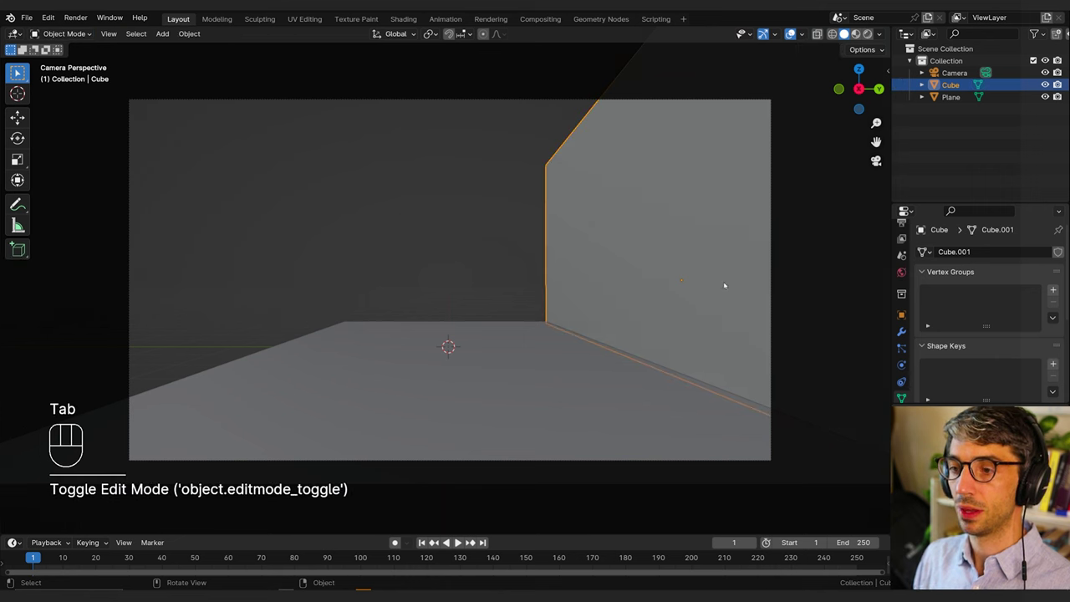
Step: Duplicate the wall along Y and align the copy with the plane's opposite long edge, checking it in camera view
{"action": "key", "text": "shift"}
{"action": "key", "text": "shift+d"}
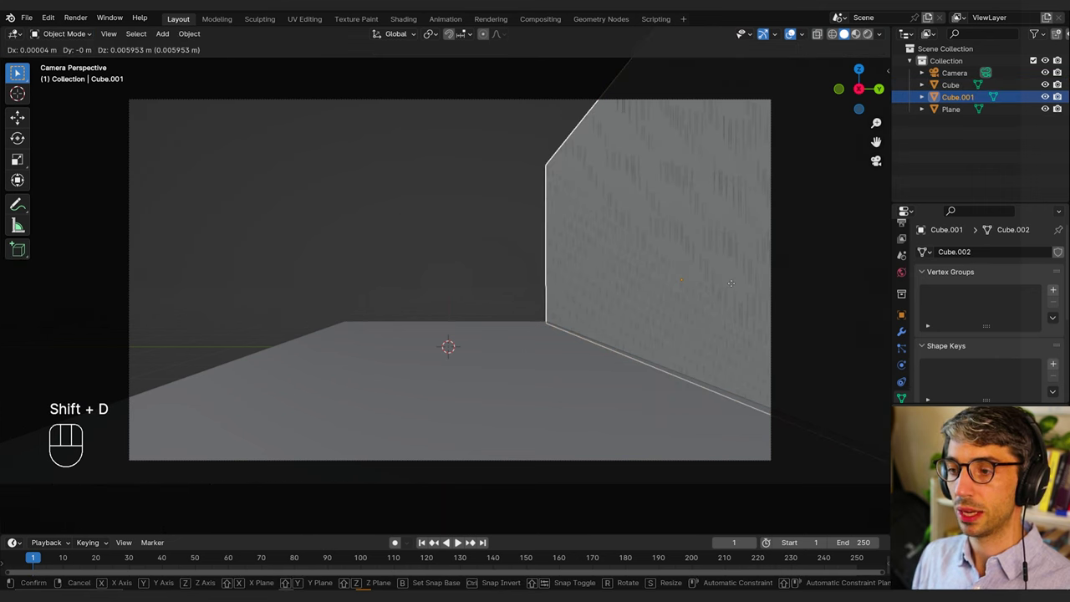
{"action": "key", "text": "y"}
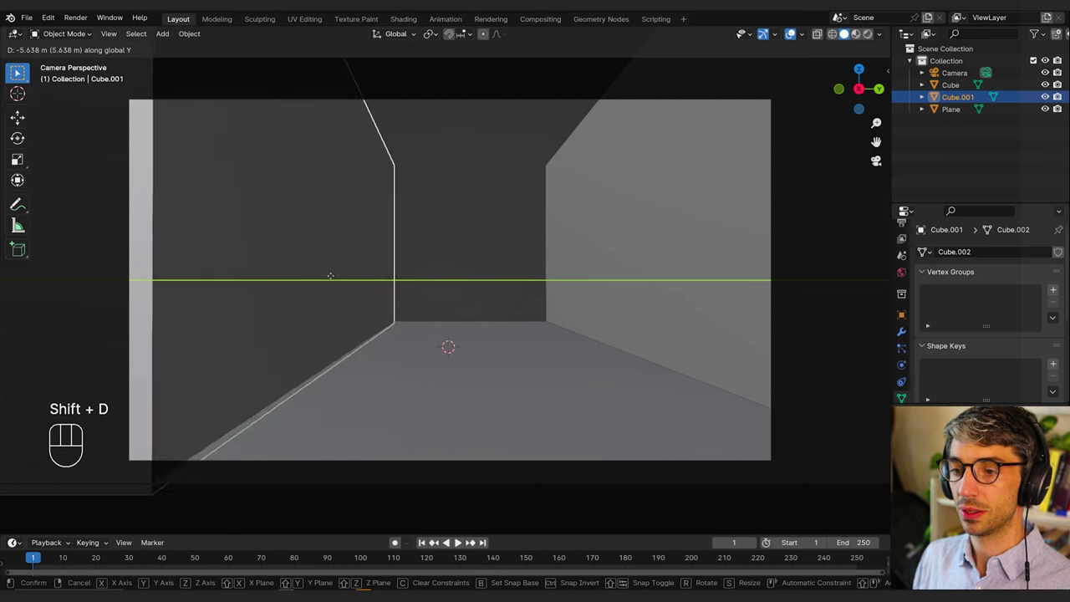
{"action": "left_click", "coordinate": [268, 311]}
{"action": "middle_click_drag", "start_coordinate": [270, 313], "coordinate": [340, 353]}
{"action": "key", "text": "g"}
{"action": "left_click", "coordinate": [341, 354]}
{"action": "key", "text": "KP_0"}
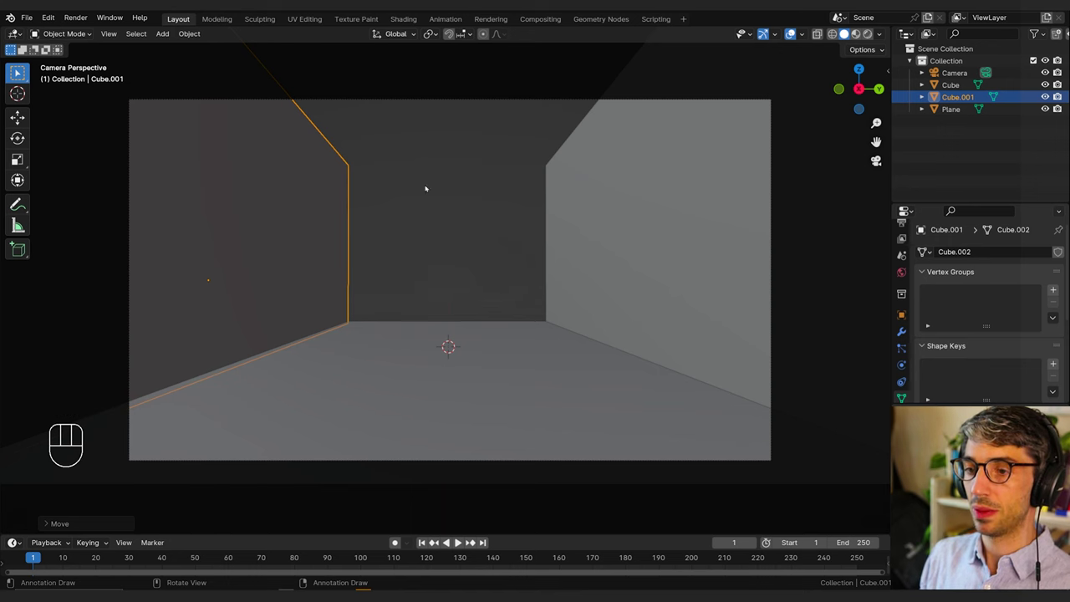
Step: Select both walls and duplicate them along X to behind the far end of the plane
{"action": "middle_click_drag", "start_coordinate": [428, 234], "coordinate": [443, 343]}
{"action": "scroll", "coordinate": [443, 284], "scroll_direction": "down", "scroll_amount": 5}
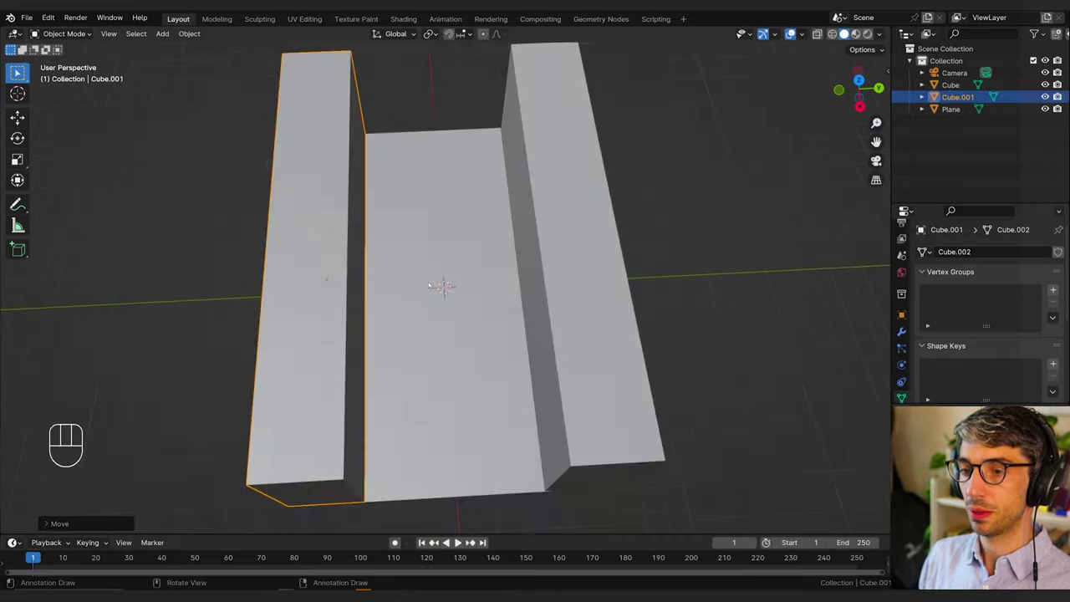
{"action": "middle_click_drag", "start_coordinate": [443, 268], "coordinate": [456, 300], "text": "shift"}
{"action": "left_click", "coordinate": [456, 300]}
{"action": "left_click", "coordinate": [525, 298], "text": "shift"}
{"action": "middle_click_drag", "start_coordinate": [525, 298], "coordinate": [559, 325]}
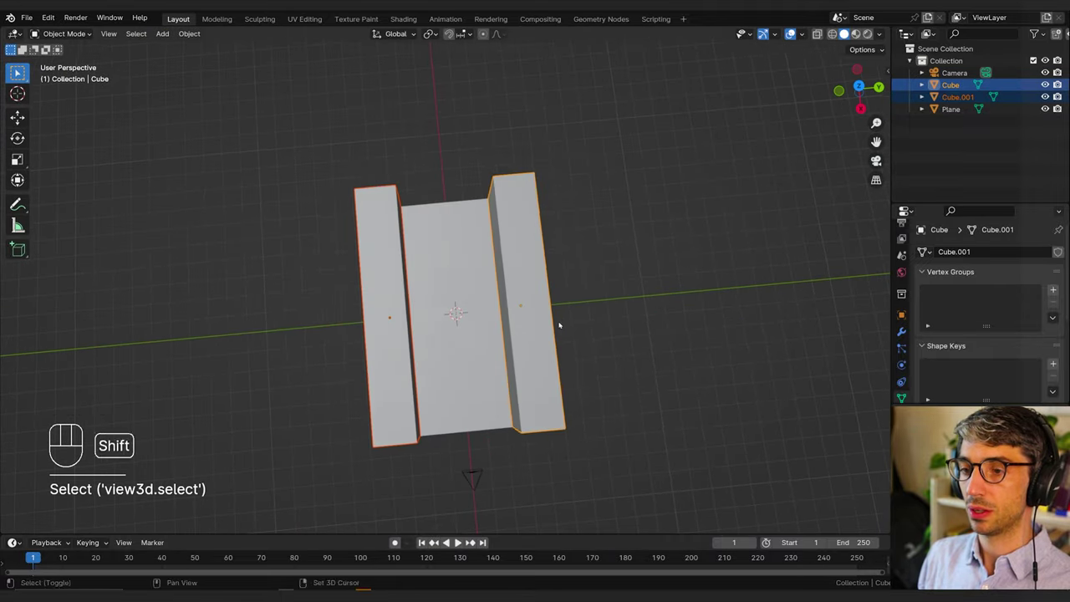
{"action": "key", "text": "shift+d"}
{"action": "key", "text": "x"}
{"action": "left_click", "coordinate": [512, 55]}
Step: Move the duplicated pair of walls farther back along X, leaving a gap for a cross street
{"action": "middle_click_drag", "start_coordinate": [582, 179], "coordinate": [584, 303], "text": "shift"}
{"action": "key", "text": "g"}
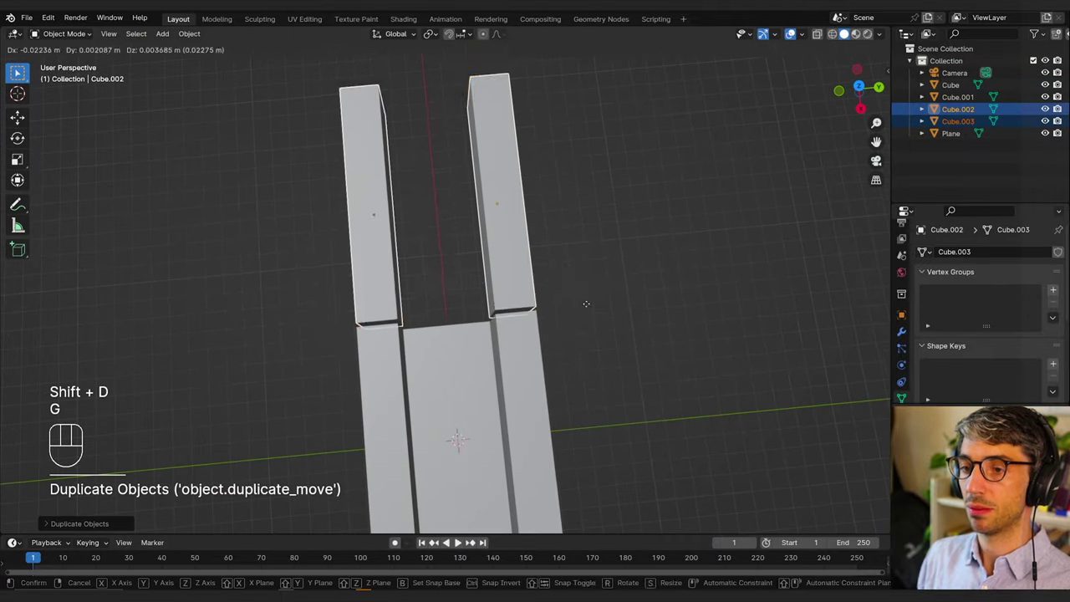
{"action": "key", "text": "x"}
{"action": "left_click", "coordinate": [575, 257]}
{"action": "middle_click_drag", "start_coordinate": [568, 268], "coordinate": [579, 279]}
{"action": "key", "text": "g"}
{"action": "right_click", "coordinate": [581, 295]}
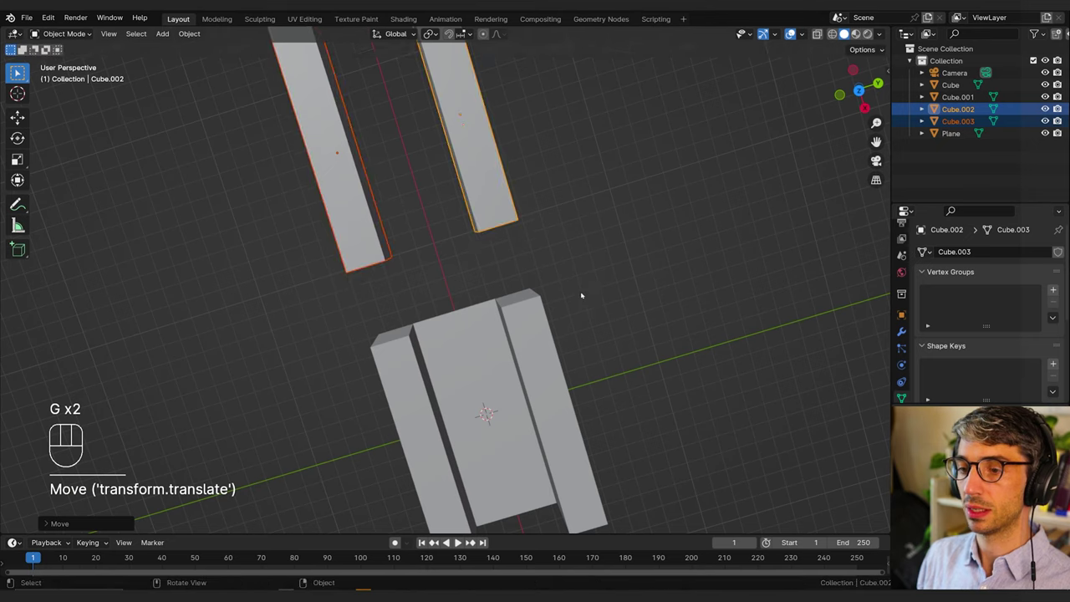
Step: Duplicate the rear wall on the positive Y side in place and rotate the copy a quarter turn about Z
{"action": "middle_click_drag", "start_coordinate": [652, 289], "coordinate": [559, 226]}
{"action": "left_click", "coordinate": [489, 243]}
{"action": "left_click", "coordinate": [428, 236]}
{"action": "key", "text": "shift+d"}
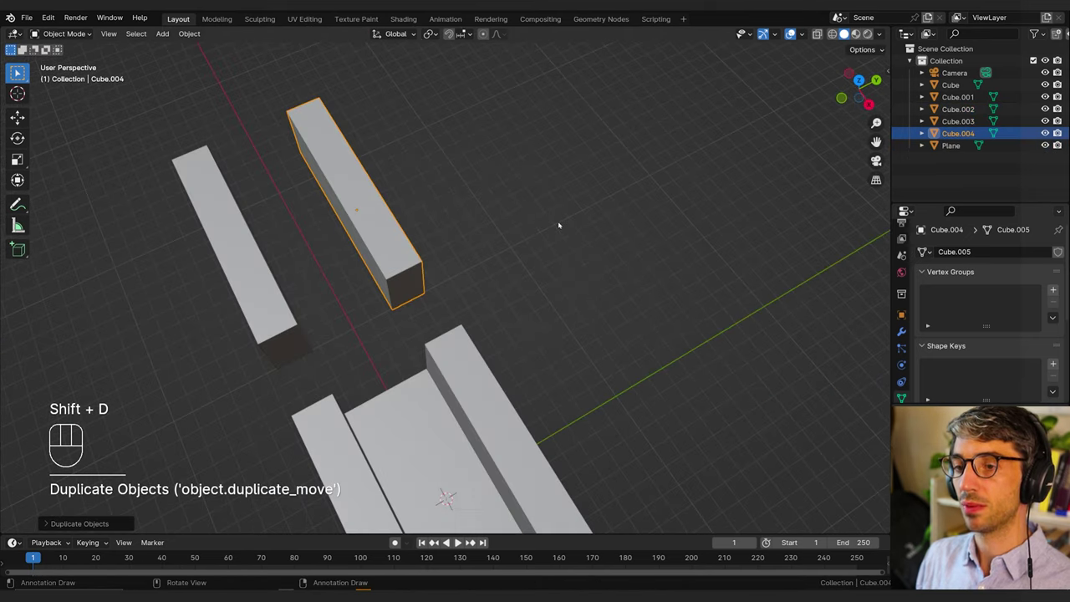
{"action": "key", "text": "r"}
{"action": "left_click", "coordinate": [560, 225]}
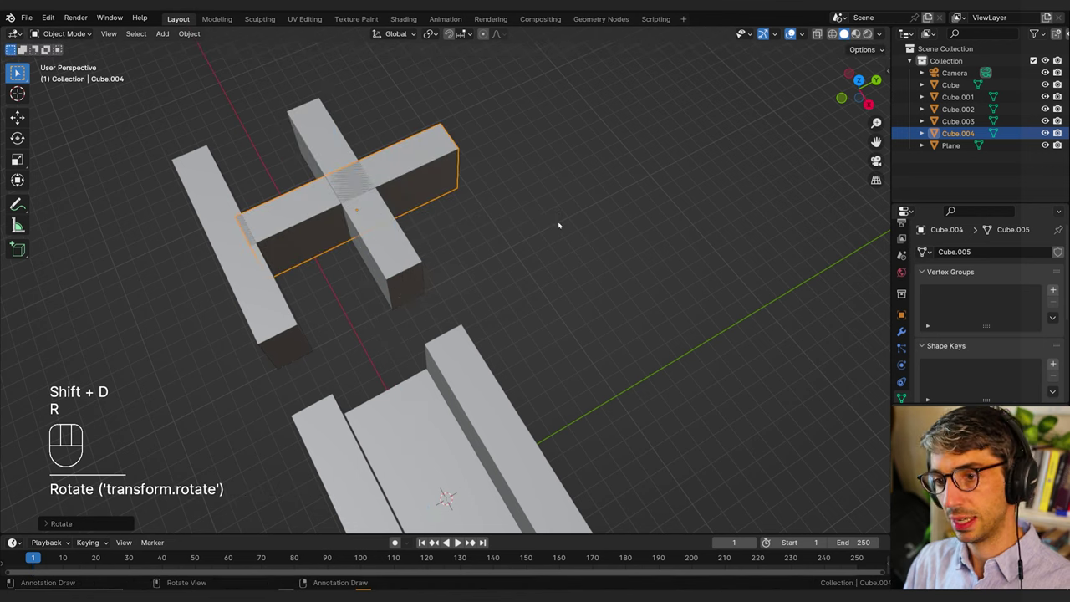
Step: Move the rotated wall along X to the rear wall's front end and along Y outward to form a corner
{"action": "key", "text": "g"}
{"action": "key", "text": "x"}
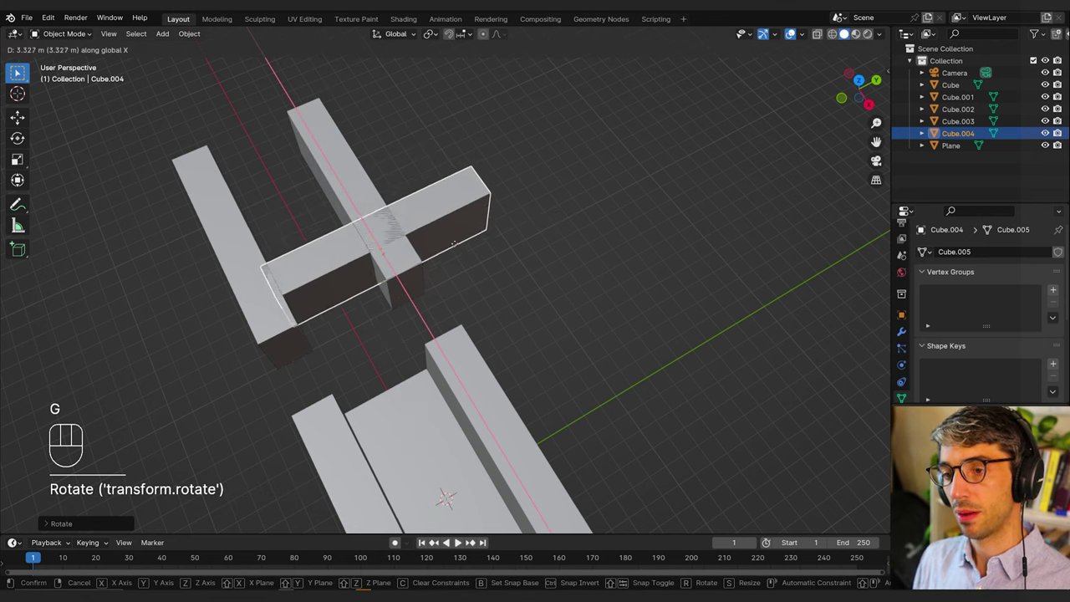
{"action": "left_click", "coordinate": [472, 267]}
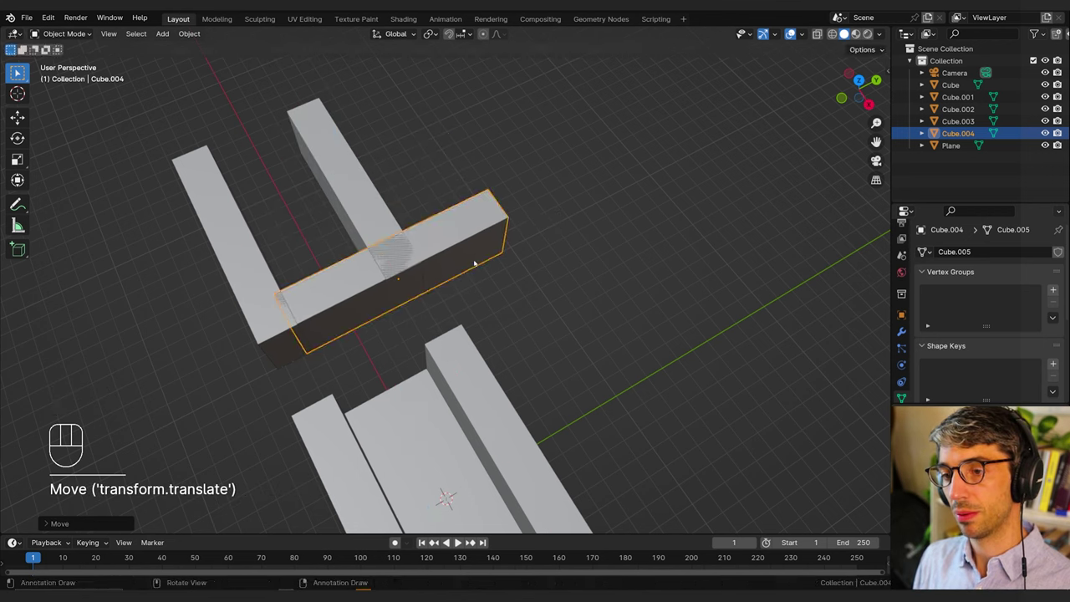
{"action": "key", "text": "g"}
{"action": "key", "text": "y"}
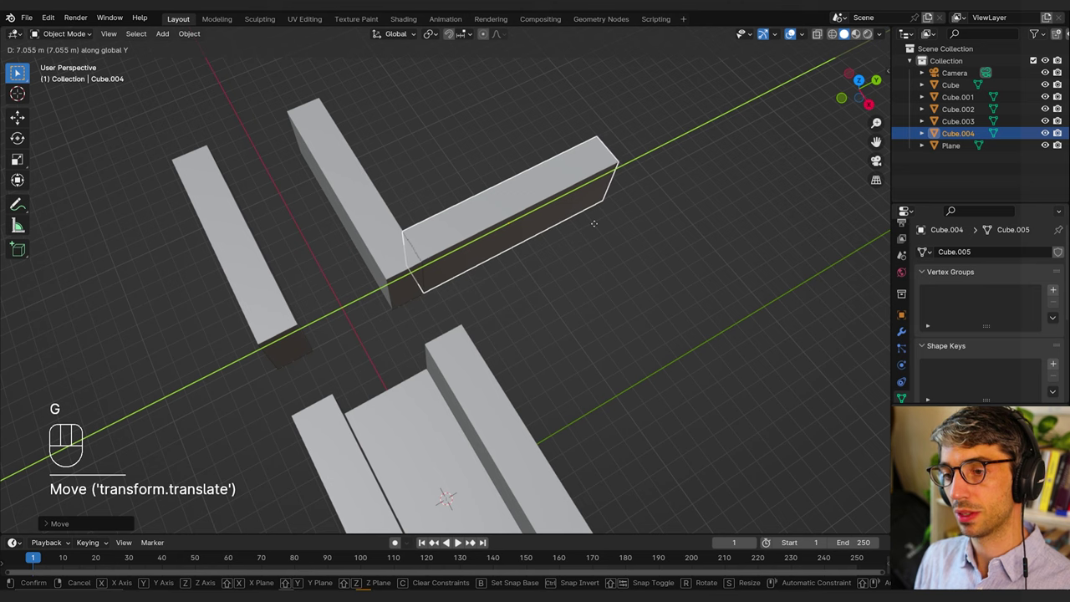
{"action": "left_click", "coordinate": [577, 231]}
Step: Duplicate the rotated corner wall along Y to the opposite side, meeting the other rear wall's outer face
{"action": "middle_click_drag", "start_coordinate": [557, 239], "coordinate": [698, 332]}
{"action": "key", "text": "shift+d"}
{"action": "key", "text": "y"}
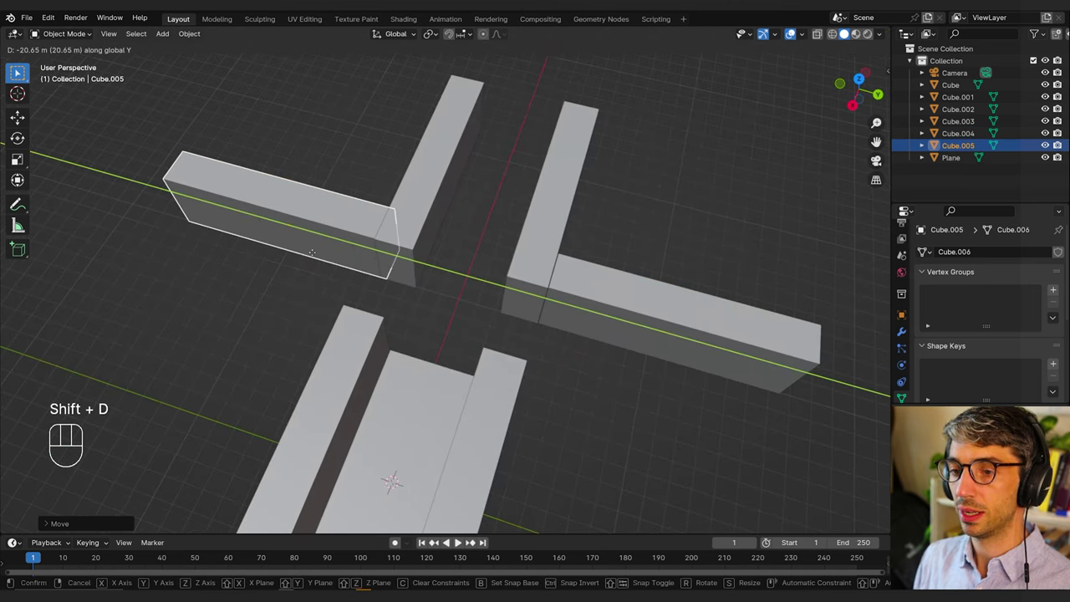
{"action": "left_click", "coordinate": [292, 230]}
{"action": "middle_click_drag", "start_coordinate": [292, 230], "coordinate": [410, 255]}
{"action": "key", "text": "shift+d"}
{"action": "key", "text": "g"}
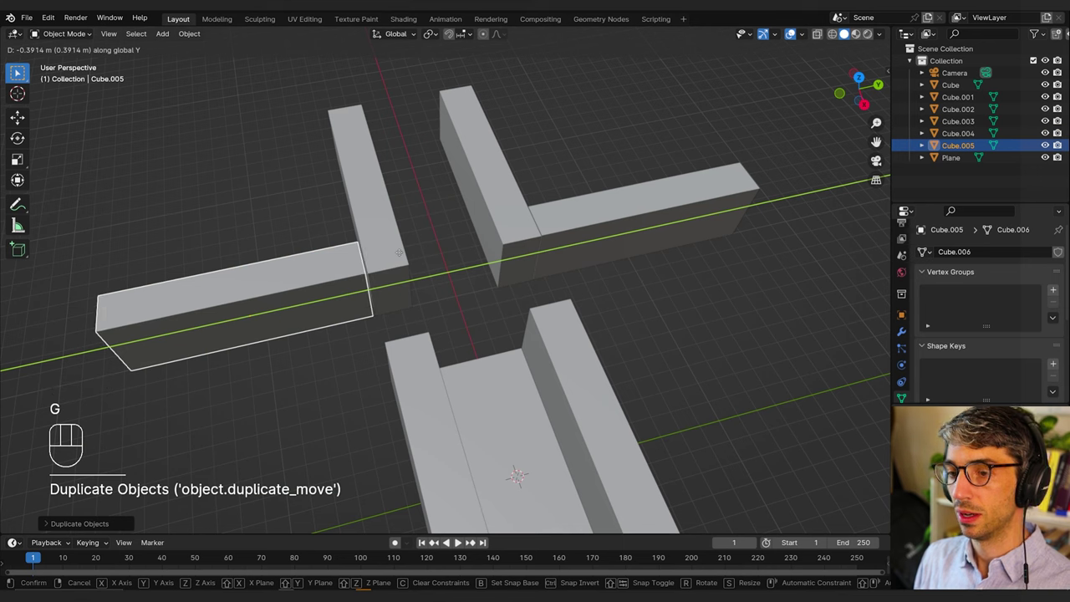
{"action": "left_click", "coordinate": [402, 254]}
Step: Select both cross-street walls and duplicate them along X to line up with the far ends of the front walls
{"action": "middle_click_drag", "start_coordinate": [411, 281], "coordinate": [334, 387]}
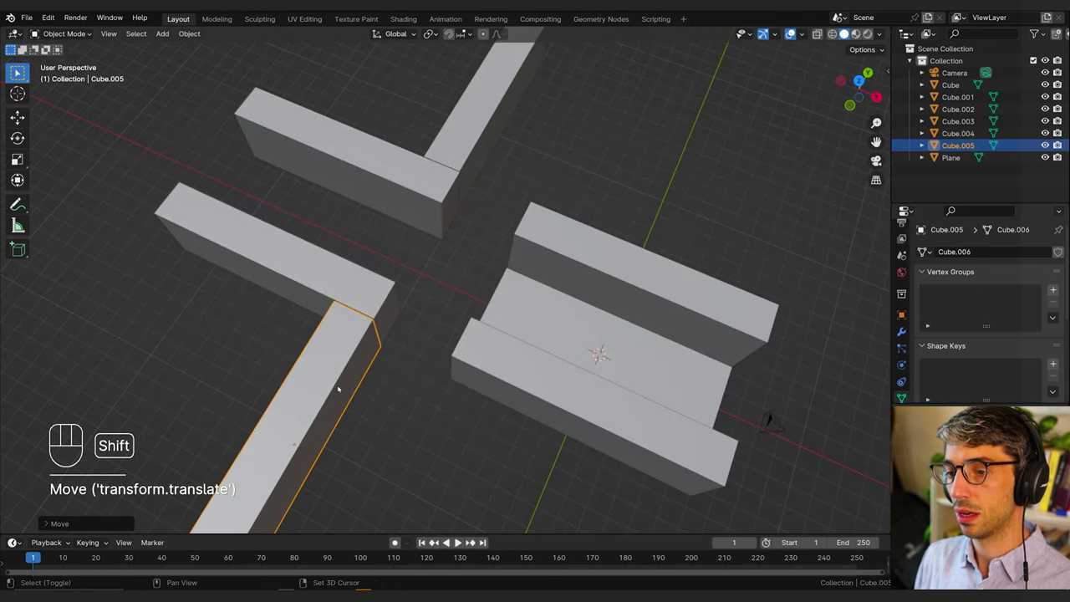
{"action": "left_click", "coordinate": [486, 147], "text": "shift"}
{"action": "key", "text": "shift+d"}
{"action": "key", "text": "x"}
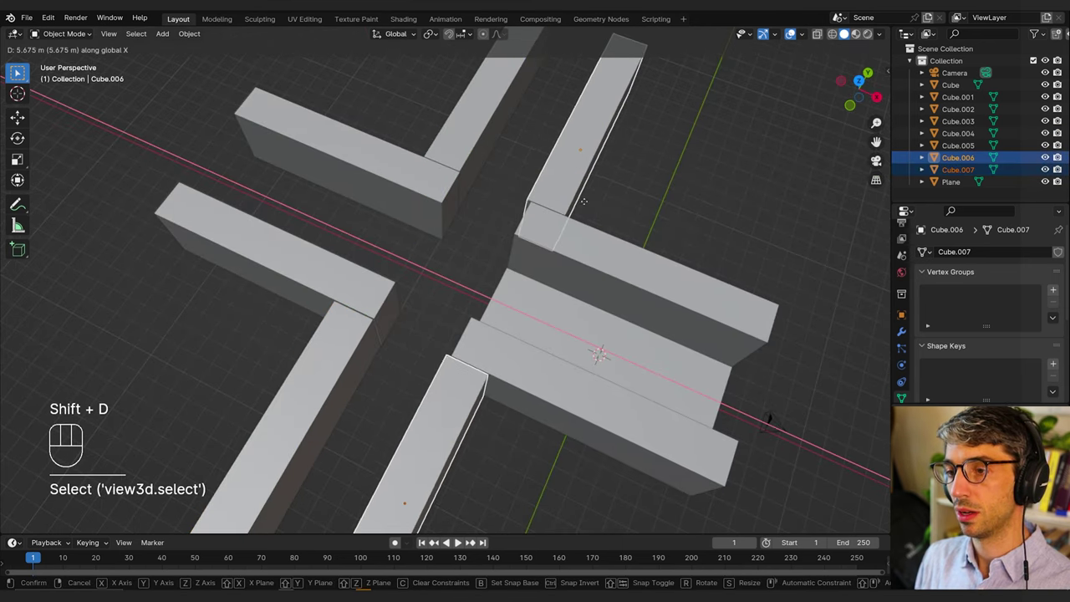
{"action": "left_click", "coordinate": [585, 203]}
{"action": "middle_click_drag", "start_coordinate": [585, 203], "coordinate": [535, 234]}
{"action": "scroll", "coordinate": [501, 284], "scroll_direction": "up", "scroll_amount": 2}
Step: Move the floor plane's far edge about 15.6 m along negative X so the floor runs between the rear walls
{"action": "left_click", "coordinate": [456, 344]}
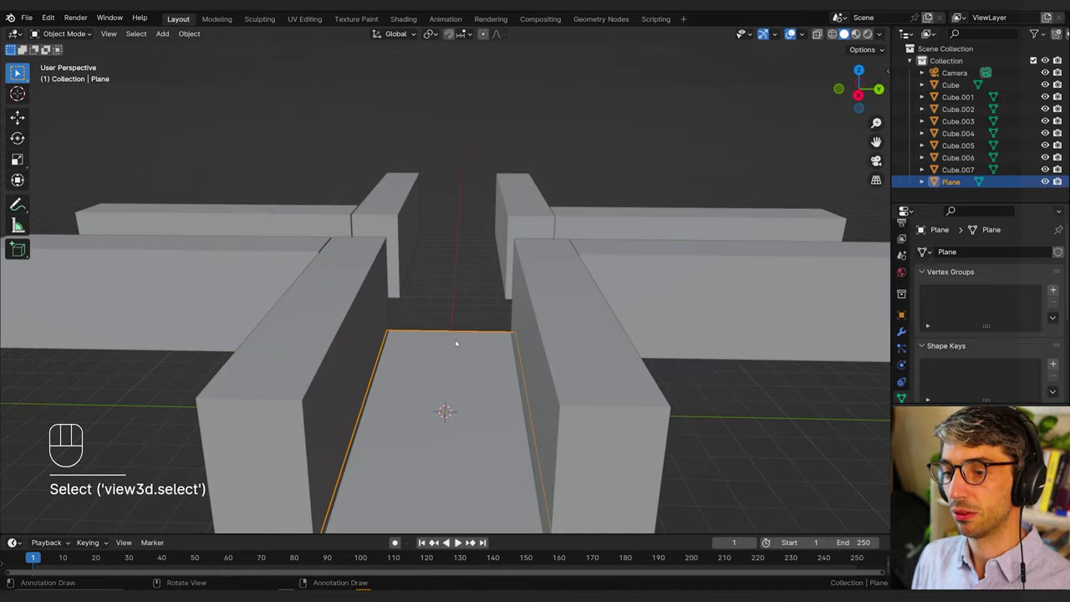
{"action": "scroll", "coordinate": [461, 320], "scroll_direction": "down", "scroll_amount": 4}
{"action": "middle_click_drag", "start_coordinate": [461, 267], "coordinate": [468, 361]}
{"action": "mouse_move", "coordinate": [452, 354]}
{"action": "middle_mouse_down", "text": "shift"}
{"action": "mouse_move", "coordinate": [445, 305]}
{"action": "mouse_move", "coordinate": [413, 314]}
{"action": "mouse_move", "coordinate": [446, 348]}
{"action": "mouse_move", "coordinate": [439, 371]}
{"action": "middle_mouse_up", "text": "shift"}
{"action": "middle_click_drag", "start_coordinate": [439, 371], "coordinate": [456, 371]}
{"action": "middle_click_drag", "start_coordinate": [439, 334], "coordinate": [445, 372], "text": "shift"}
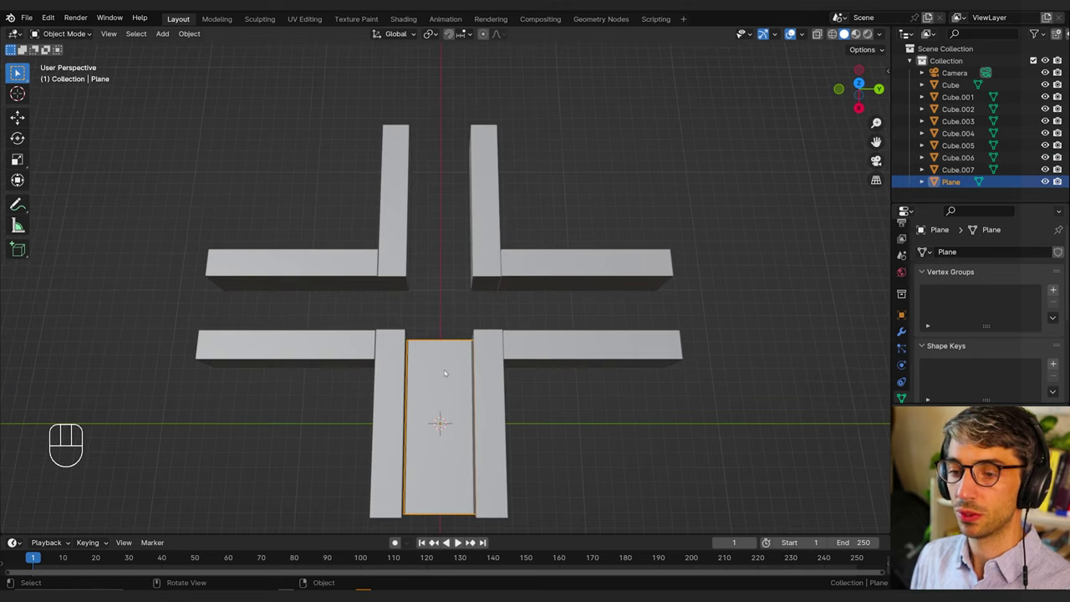
{"action": "key", "text": "Tab"}
{"action": "key", "text": "2"}
{"action": "left_click", "coordinate": [457, 326]}
{"action": "middle_click_drag", "start_coordinate": [458, 326], "coordinate": [455, 351]}
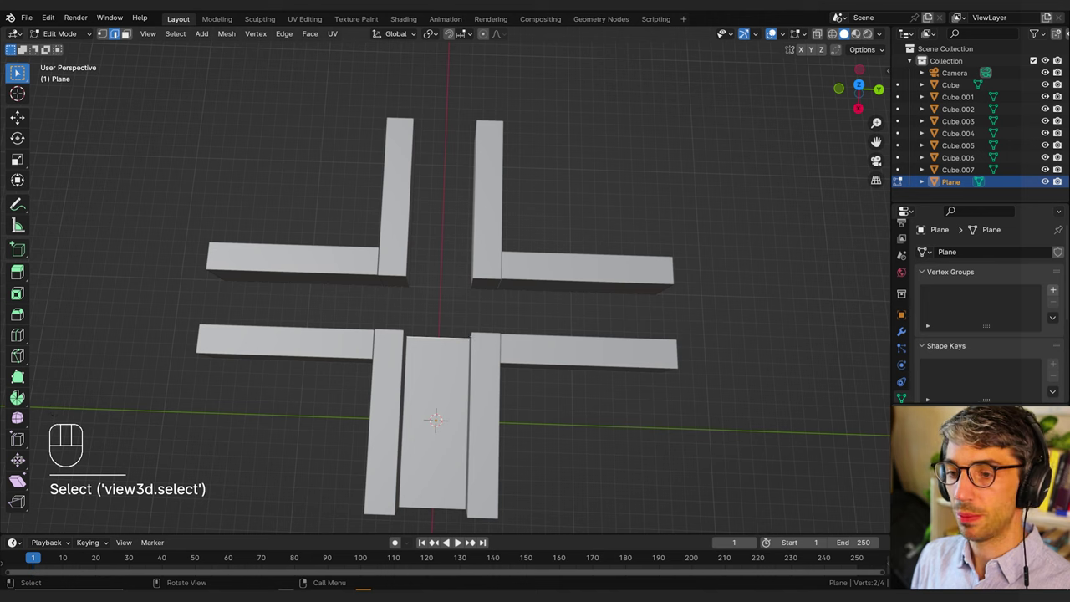
{"action": "key", "text": "g"}
{"action": "key", "text": "y"}
{"action": "key", "text": "x"}
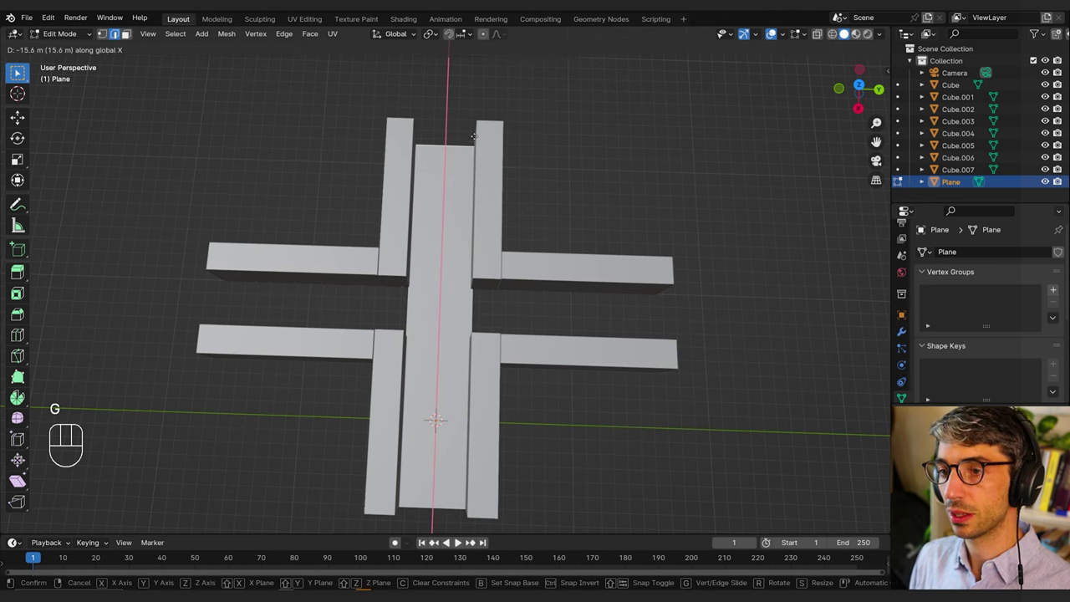
{"action": "left_click", "coordinate": [475, 129]}
{"action": "mouse_move", "coordinate": [474, 142]}
{"action": "middle_mouse_down"}
{"action": "mouse_move", "coordinate": [475, 234]}
{"action": "mouse_move", "coordinate": [475, 138]}
{"action": "middle_mouse_up"}
Step: Add two loop cuts across the floor plane and scale them closer together along X to bracket the cross street
{"action": "middle_click_drag", "start_coordinate": [455, 259], "coordinate": [684, 267]}
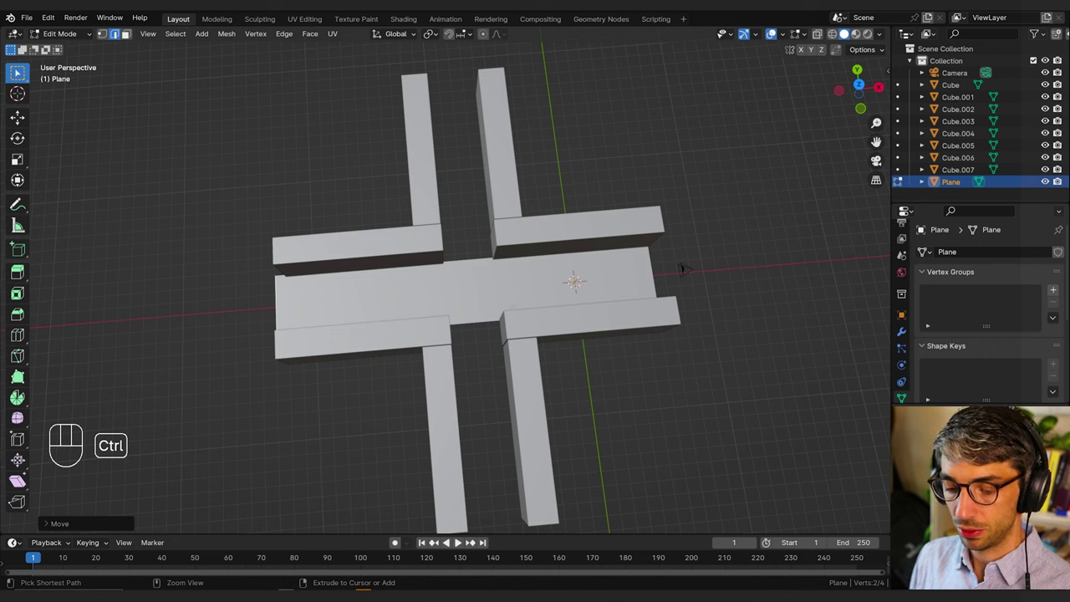
{"action": "key", "text": "ctrl+r"}
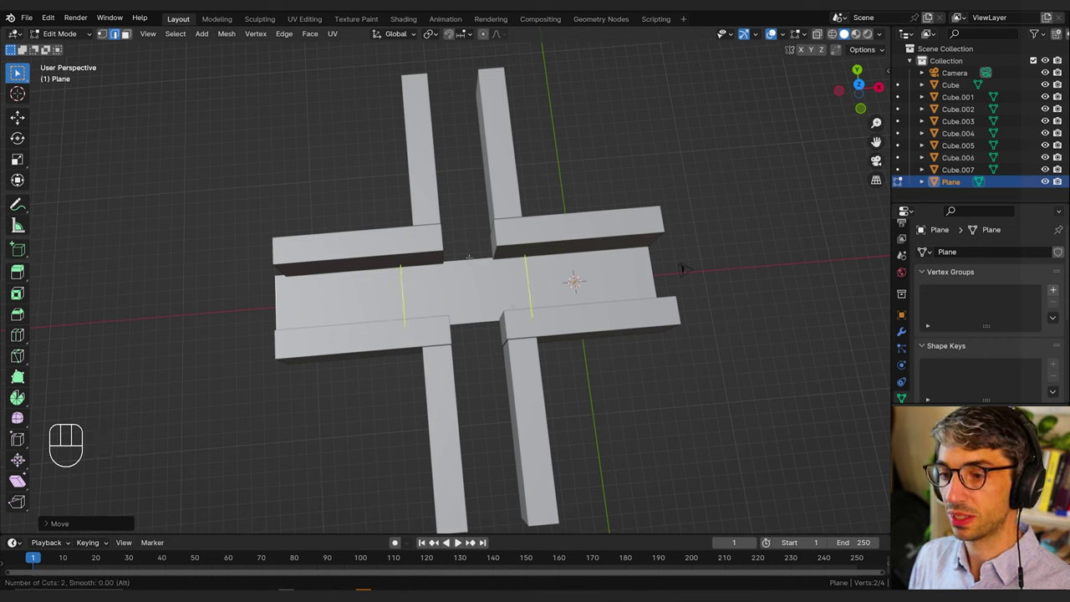
{"action": "left_click", "coordinate": [679, 269]}
{"action": "right_click", "coordinate": [682, 268]}
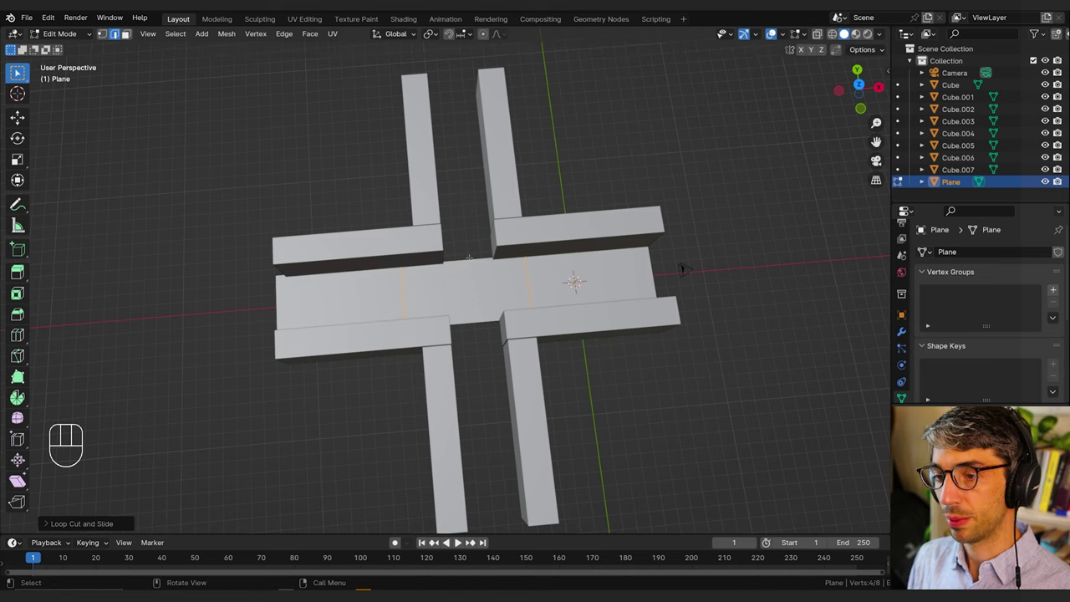
{"action": "middle_click_drag", "start_coordinate": [681, 268], "coordinate": [652, 281]}
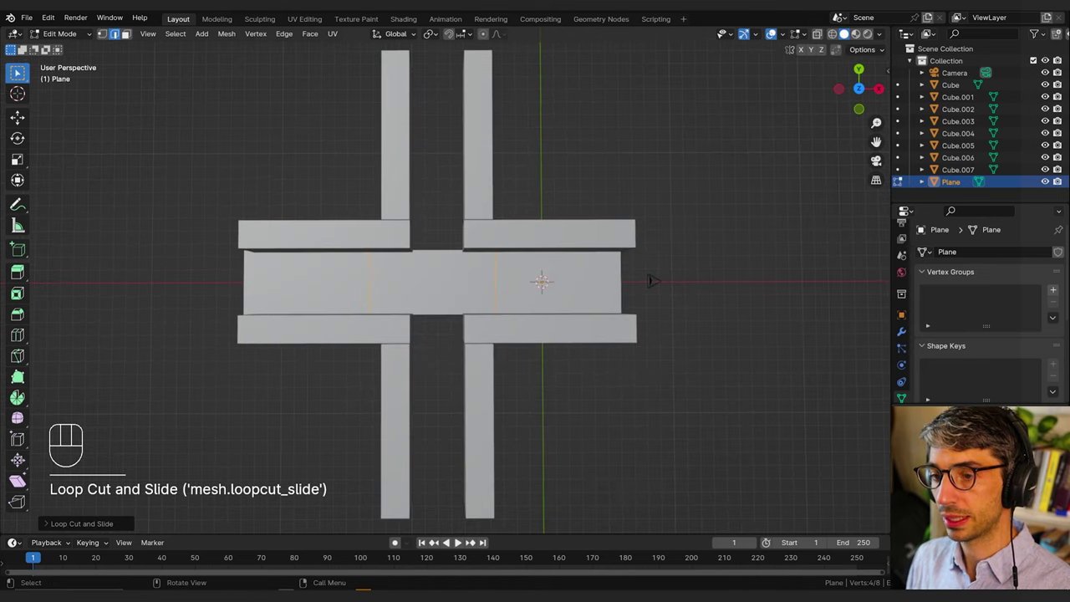
{"action": "key", "text": "s"}
{"action": "key", "text": "x"}
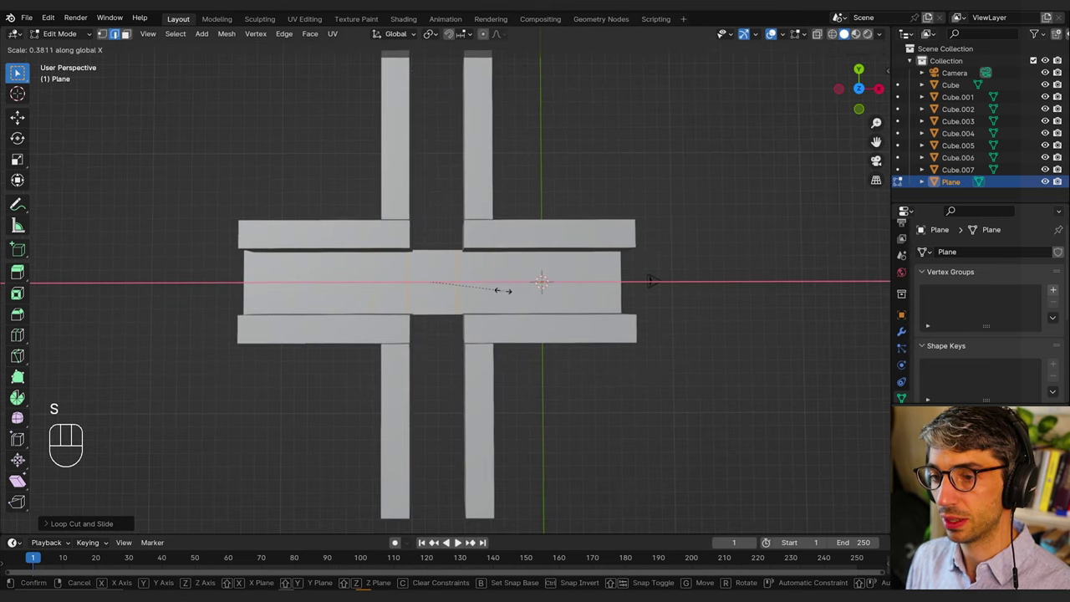
{"action": "left_click", "coordinate": [544, 289]}
Step: Extrude both side edges of the floor's middle section and scale them outward along Y to near the cross-street walls' ends
{"action": "left_click", "coordinate": [437, 315]}
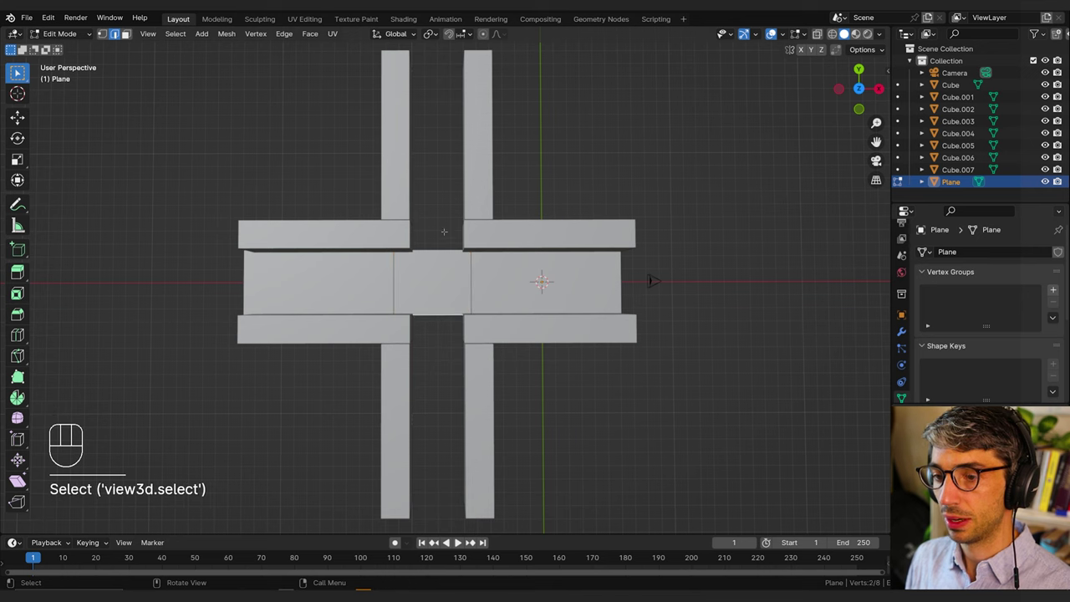
{"action": "middle_click_drag", "start_coordinate": [443, 249], "coordinate": [530, 268]}
{"action": "key", "text": "e"}
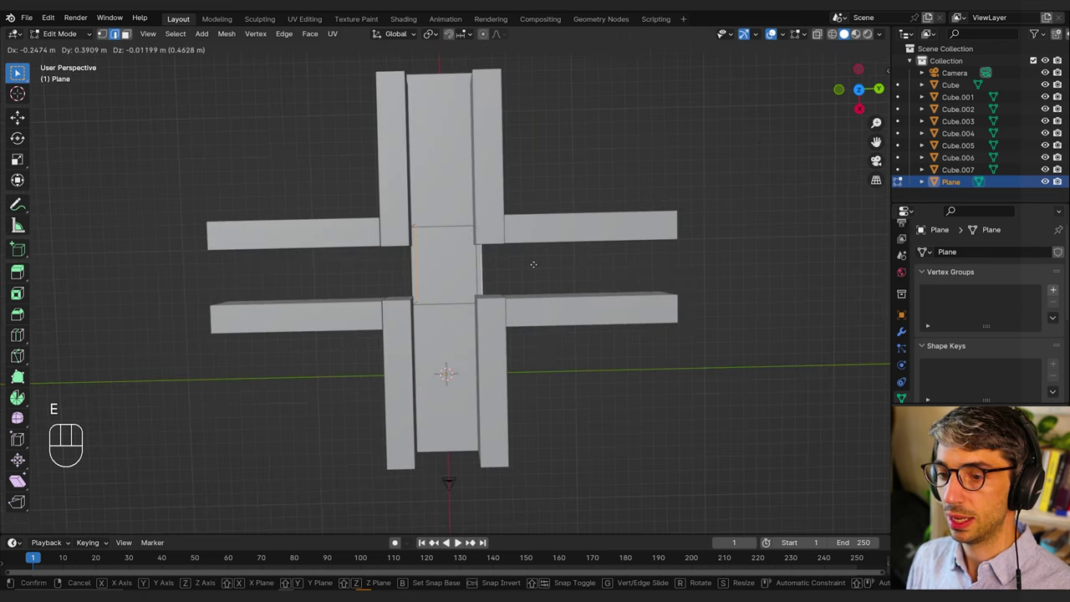
{"action": "left_click", "coordinate": [531, 263]}
{"action": "key", "text": "s"}
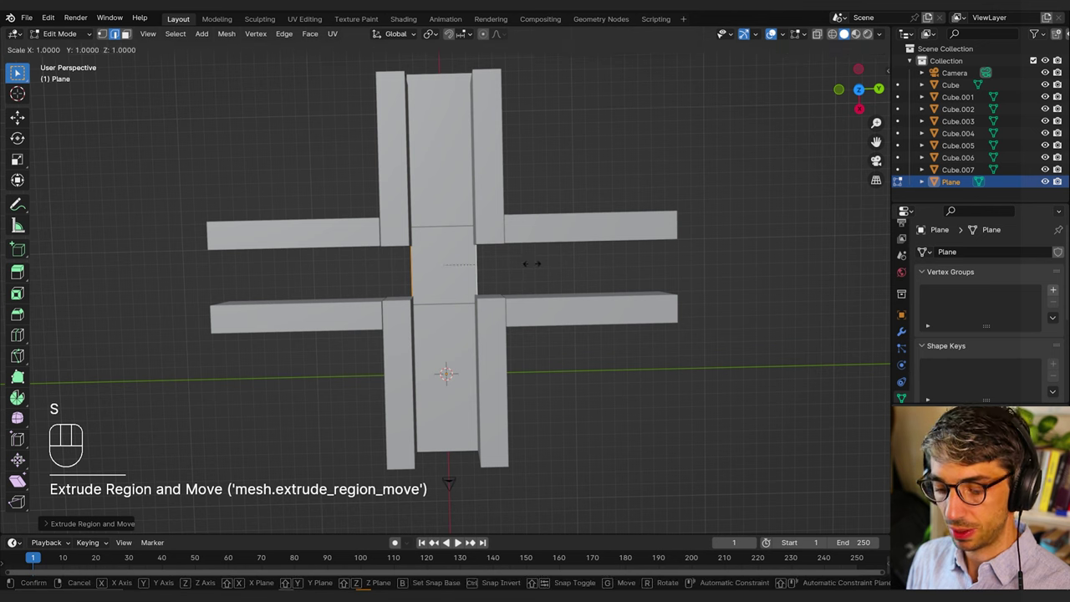
{"action": "key", "text": "y"}
{"action": "left_click", "coordinate": [21, 274]}
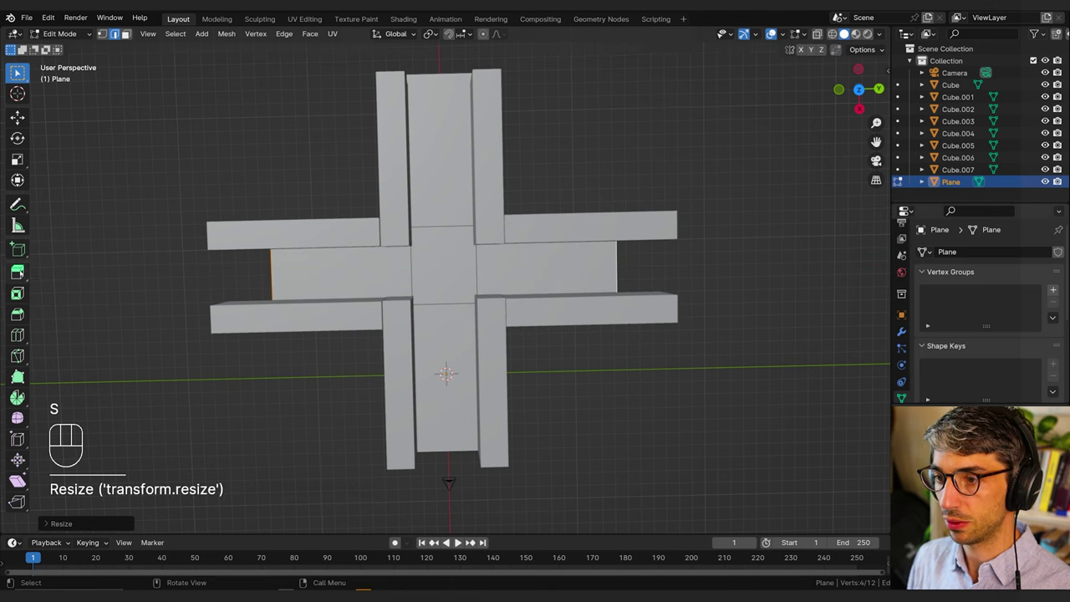
{"action": "key", "text": "s"}
{"action": "key", "text": "y"}
{"action": "left_click", "coordinate": [701, 249]}
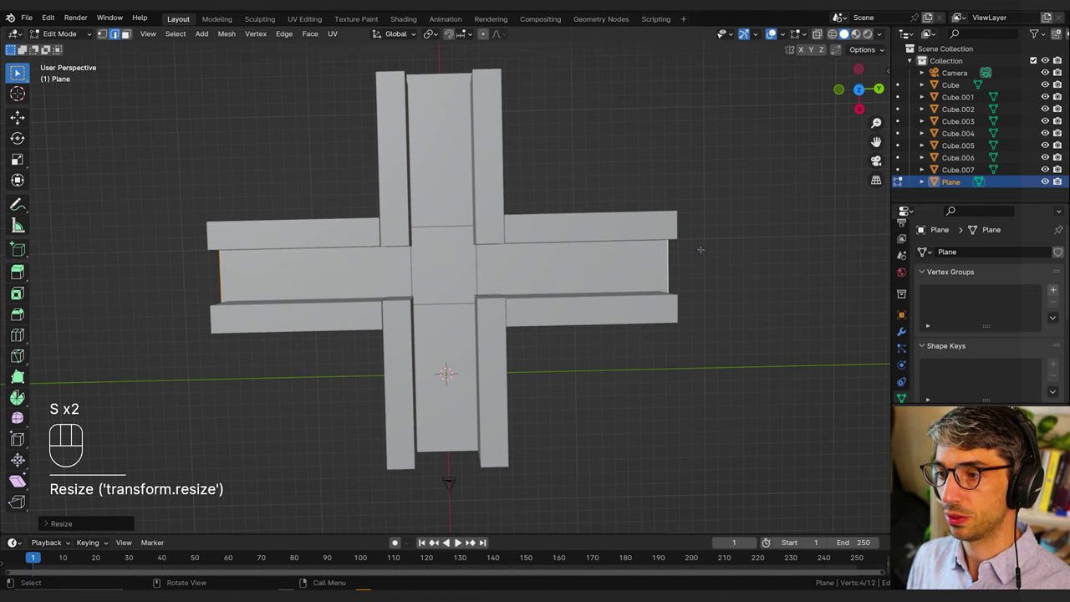
Step: Return to object mode and check the street intersection through the camera
{"action": "middle_click_drag", "start_coordinate": [645, 293], "coordinate": [509, 413]}
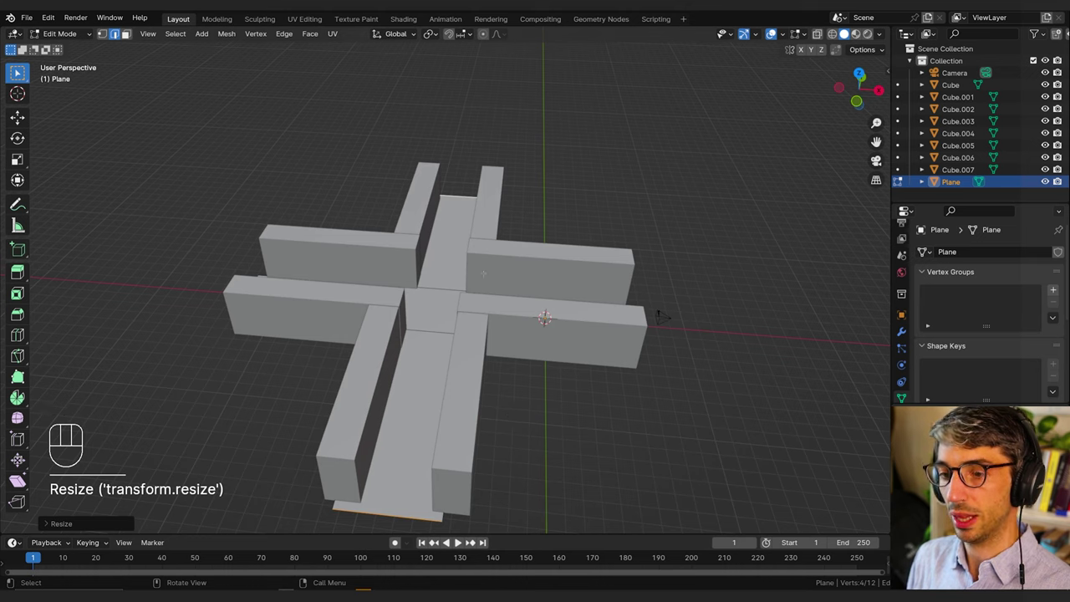
{"action": "middle_click_drag", "start_coordinate": [660, 316], "coordinate": [564, 408]}
{"action": "key", "text": "KP_0"}
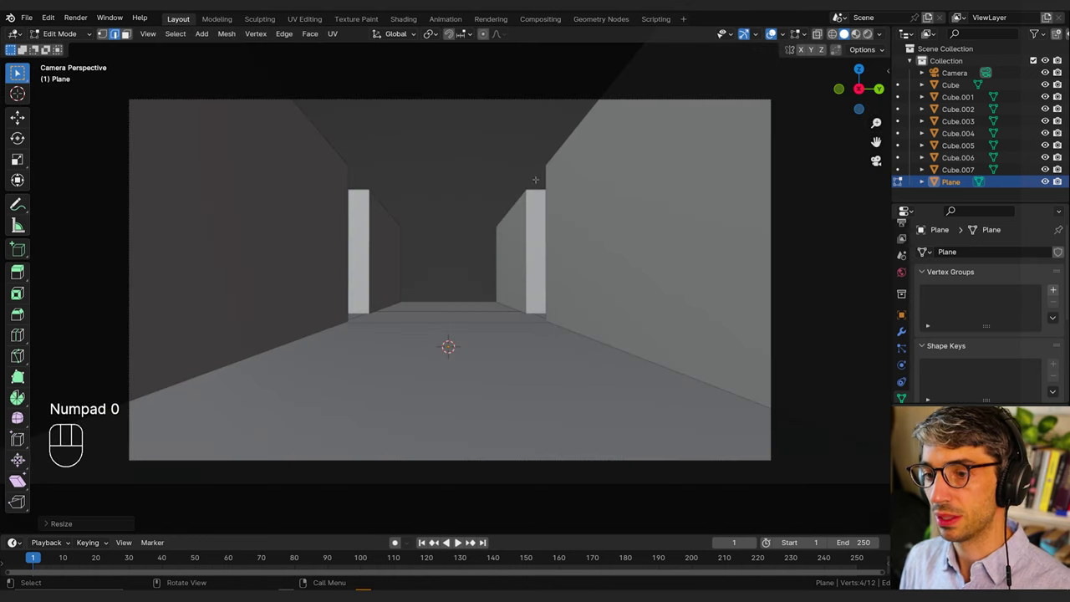
{"action": "key", "text": "Tab"}
{"action": "middle_click_drag", "start_coordinate": [513, 264], "coordinate": [425, 236]}
{"action": "scroll", "coordinate": [480, 256], "scroll_direction": "down", "scroll_amount": 6}
{"action": "key", "text": "KP_0"}
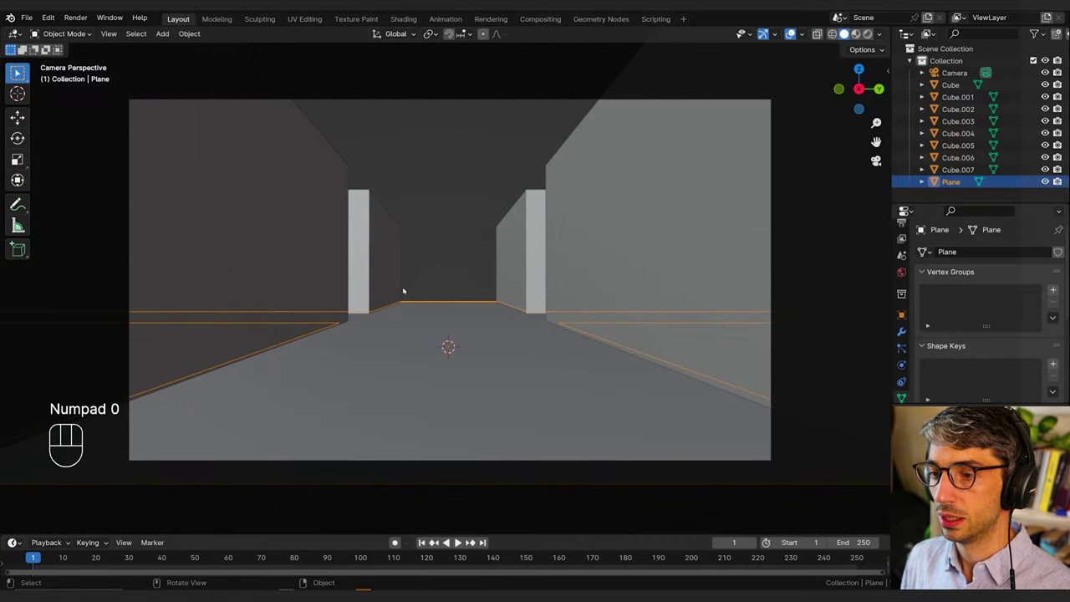
Step: Duplicate the rear cross-street wall on the negative Y side and move the copy along Y across the far street opening
{"action": "middle_click_drag", "start_coordinate": [498, 246], "coordinate": [451, 265]}
{"action": "scroll", "coordinate": [451, 266], "scroll_direction": "down", "scroll_amount": 2}
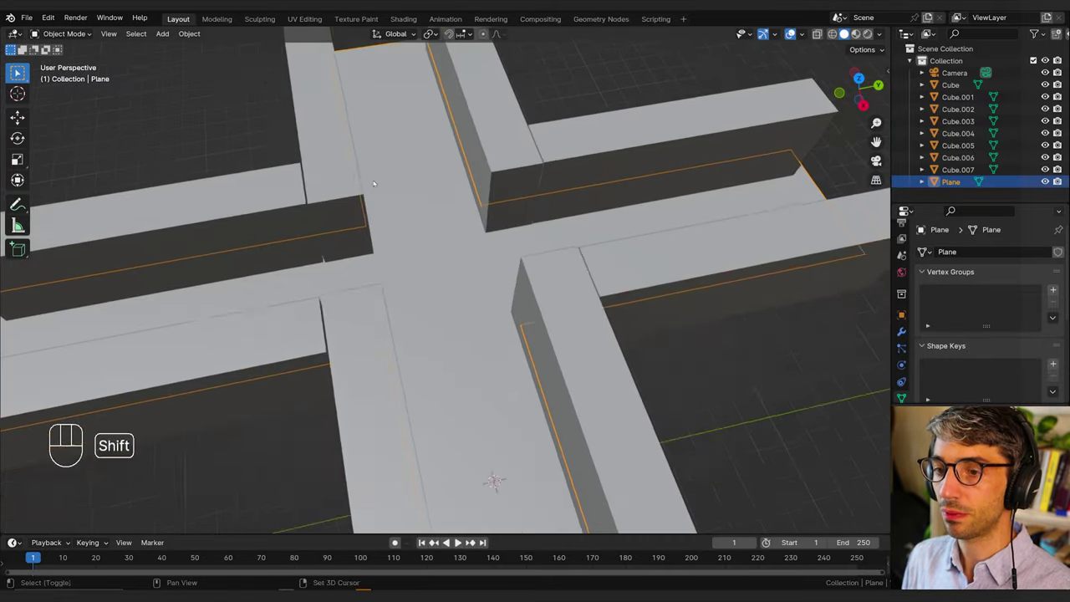
{"action": "middle_click_drag", "start_coordinate": [435, 230], "coordinate": [464, 280], "text": "shift"}
{"action": "left_click", "coordinate": [258, 287]}
{"action": "scroll", "coordinate": [276, 223], "scroll_direction": "down", "scroll_amount": 3}
{"action": "middle_click_drag", "start_coordinate": [276, 223], "coordinate": [406, 221]}
{"action": "key", "text": "shift+d"}
{"action": "right_click", "coordinate": [345, 195]}
{"action": "key", "text": "g"}
{"action": "key", "text": "y"}
{"action": "left_click", "coordinate": [547, 237]}
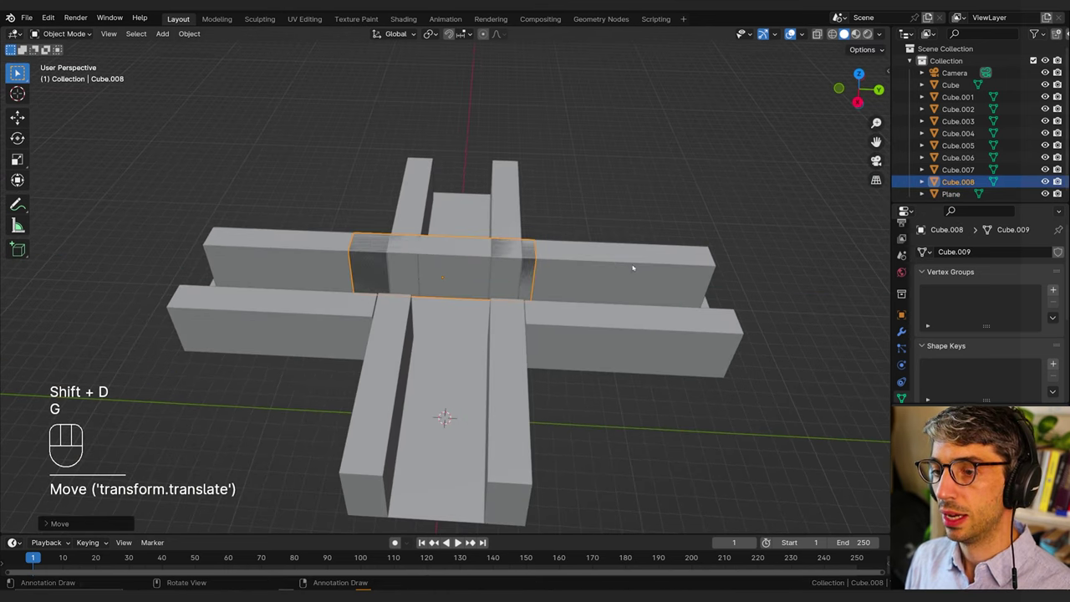
Step: Scale the wall copy along Y into a narrow block and move it along Y beside the negative Y rear wall
{"action": "middle_click_drag", "start_coordinate": [632, 268], "coordinate": [638, 270]}
{"action": "key", "text": "s"}
{"action": "key", "text": "y"}
{"action": "left_click", "coordinate": [490, 265]}
{"action": "scroll", "coordinate": [502, 276], "scroll_direction": "up", "scroll_amount": 4}
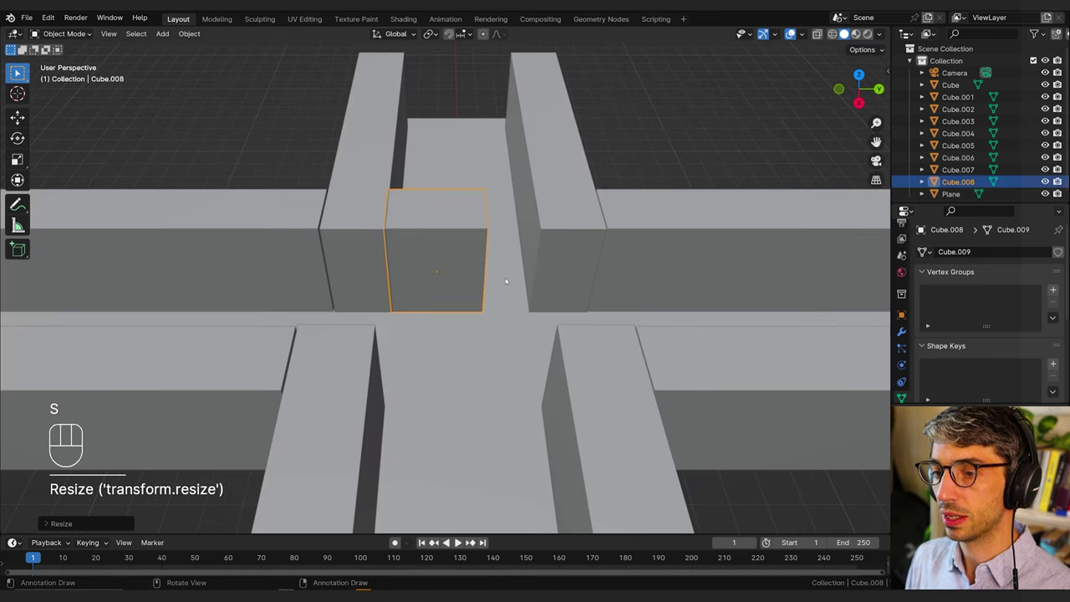
{"action": "key", "text": "s"}
{"action": "key", "text": "y"}
{"action": "left_click", "coordinate": [475, 270]}
{"action": "key", "text": "g"}
{"action": "key", "text": "y"}
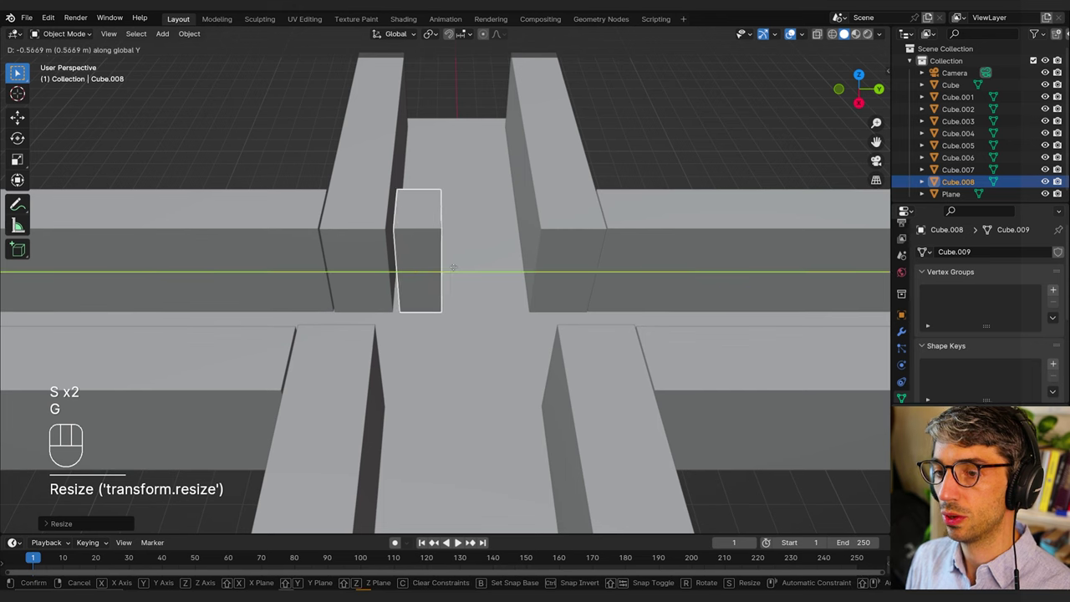
{"action": "left_click", "coordinate": [448, 265]}
Step: Duplicate the narrow block along Y to the opposite rear wall and check the narrowed opening through the camera
{"action": "middle_click_drag", "start_coordinate": [448, 265], "coordinate": [452, 257]}
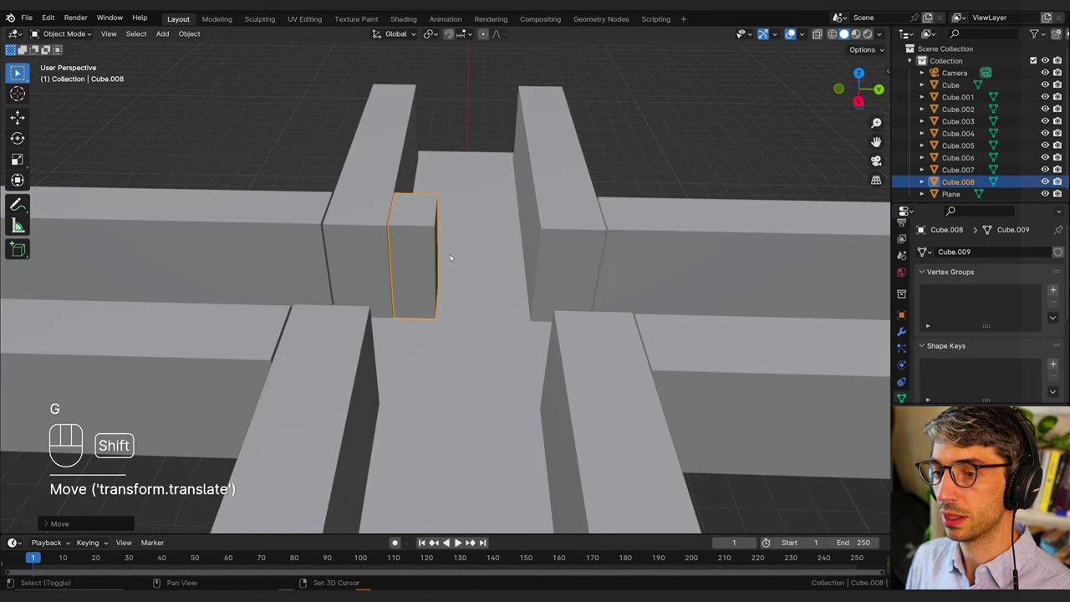
{"action": "key", "text": "shift+d"}
{"action": "key", "text": "y"}
{"action": "left_click", "coordinate": [494, 316]}
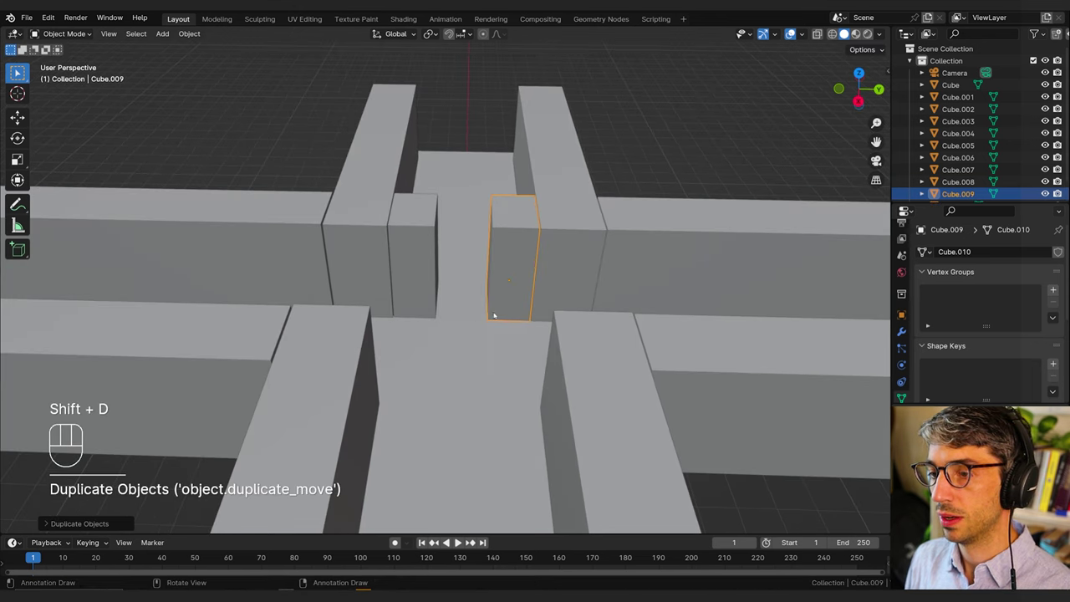
{"action": "middle_click_drag", "start_coordinate": [497, 284], "coordinate": [496, 251]}
{"action": "key", "text": "KP_0"}
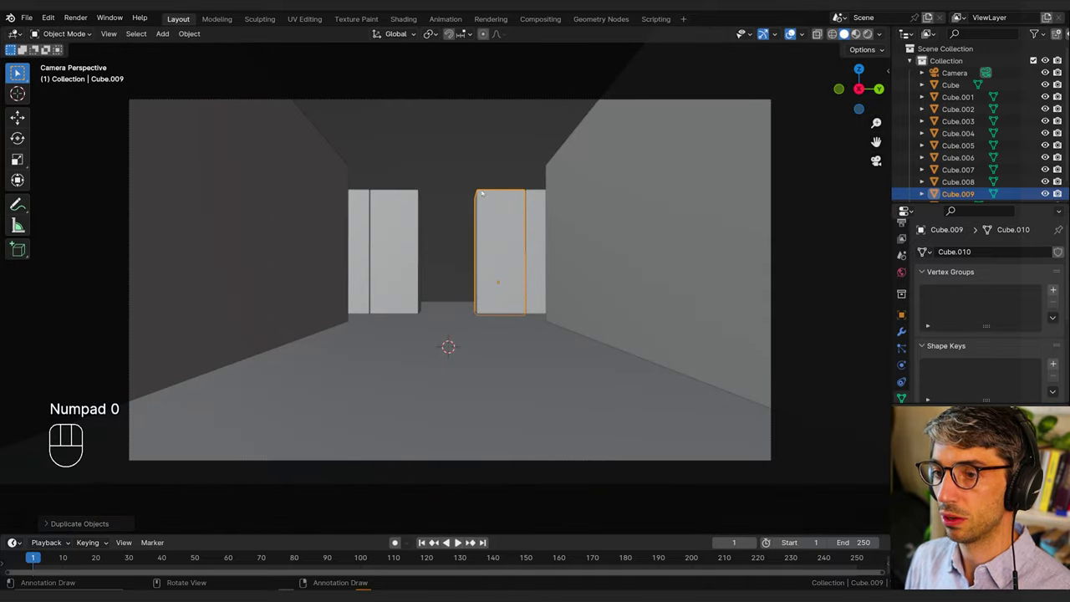
Step: Add a mesh circle and raise it along Z above the street walls
{"action": "middle_click_drag", "start_coordinate": [473, 184], "coordinate": [449, 228]}
{"action": "key", "text": "shift+a"}
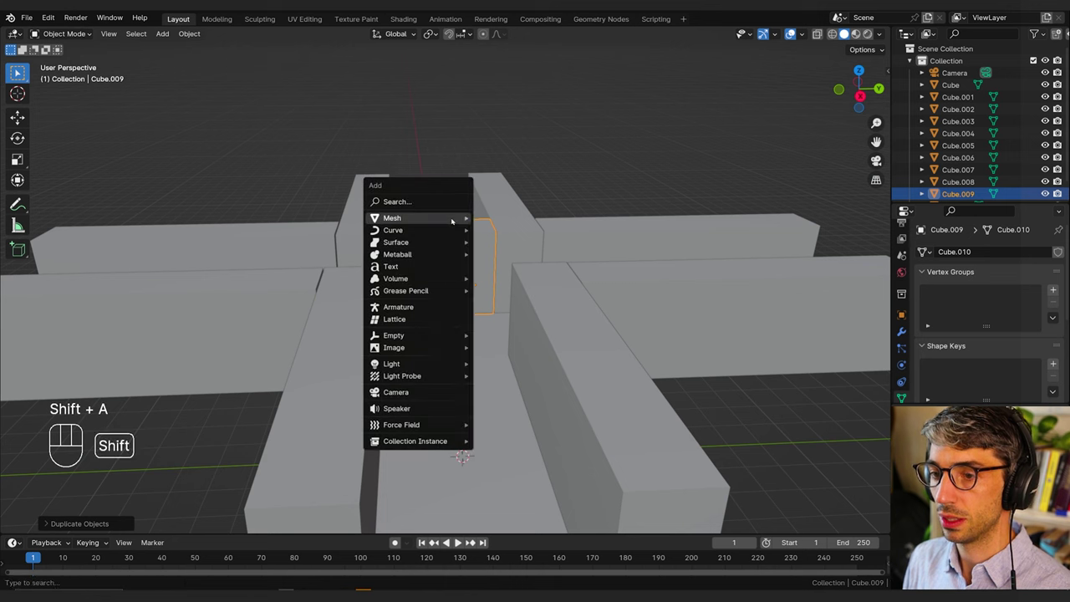
{"action": "mouse_move", "coordinate": [451, 218]}
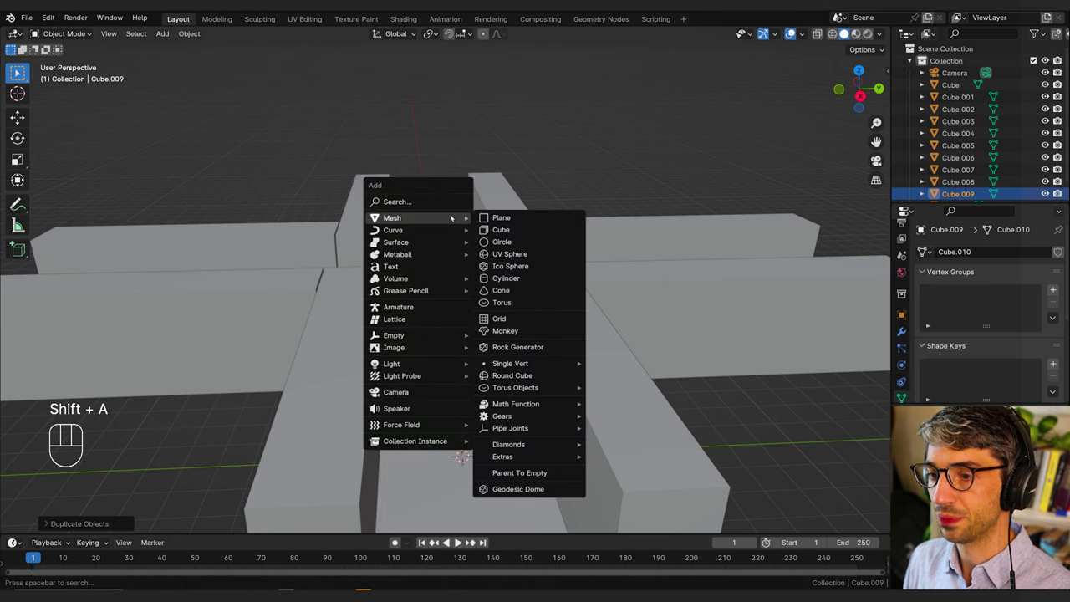
{"action": "left_click", "coordinate": [518, 242]}
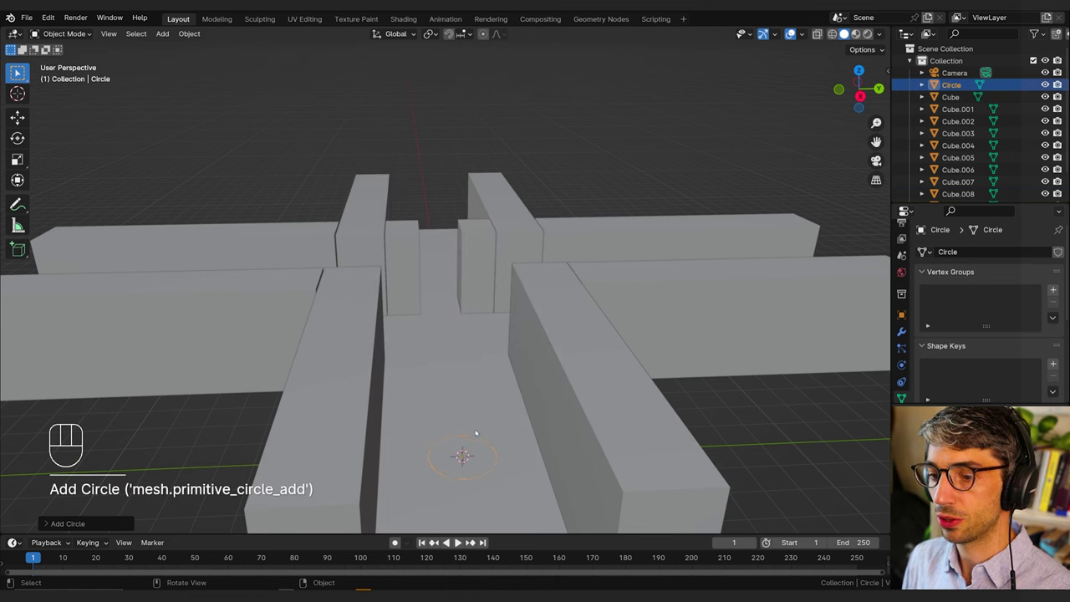
{"action": "key", "text": "g"}
{"action": "key", "text": "z"}
{"action": "left_click", "coordinate": [469, 125]}
{"action": "middle_click_drag", "start_coordinate": [505, 132], "coordinate": [492, 112]}
{"action": "key", "text": "r"}
{"action": "key", "text": "x"}
{"action": "right_click", "coordinate": [485, 125]}
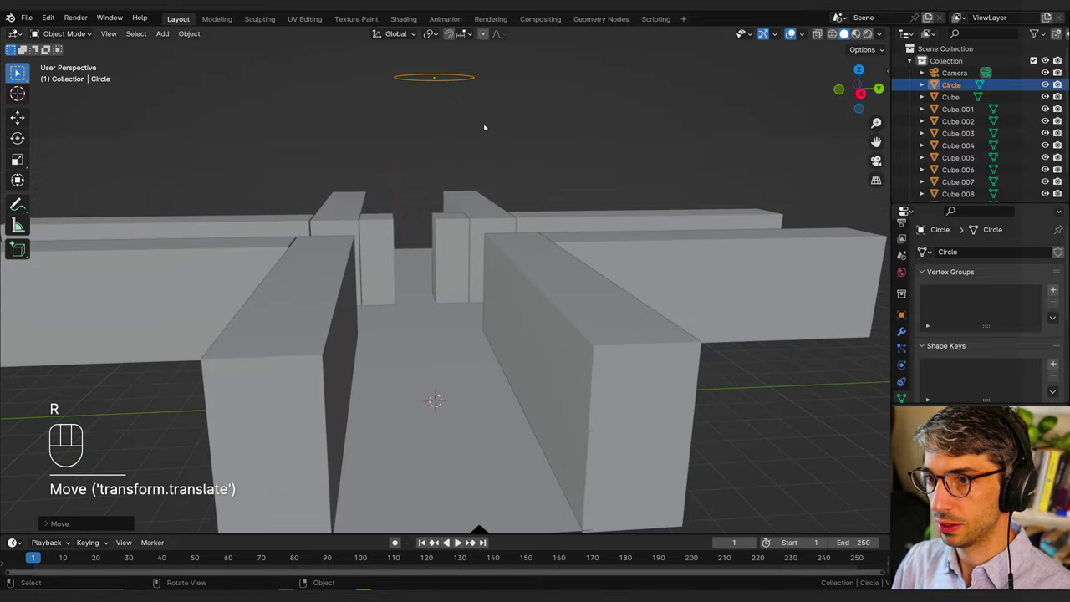
Step: Rotate the circle 90 degrees about Y so it stands upright across the street
{"action": "type", "text": "ry90"}
{"action": "key", "text": "Return"}
{"action": "middle_click_drag", "start_coordinate": [483, 130], "coordinate": [502, 158]}
Step: Select the lower half of the circle's vertices in Edit Mode and delete them to leave a half-circle arc
{"action": "key", "text": "Tab"}
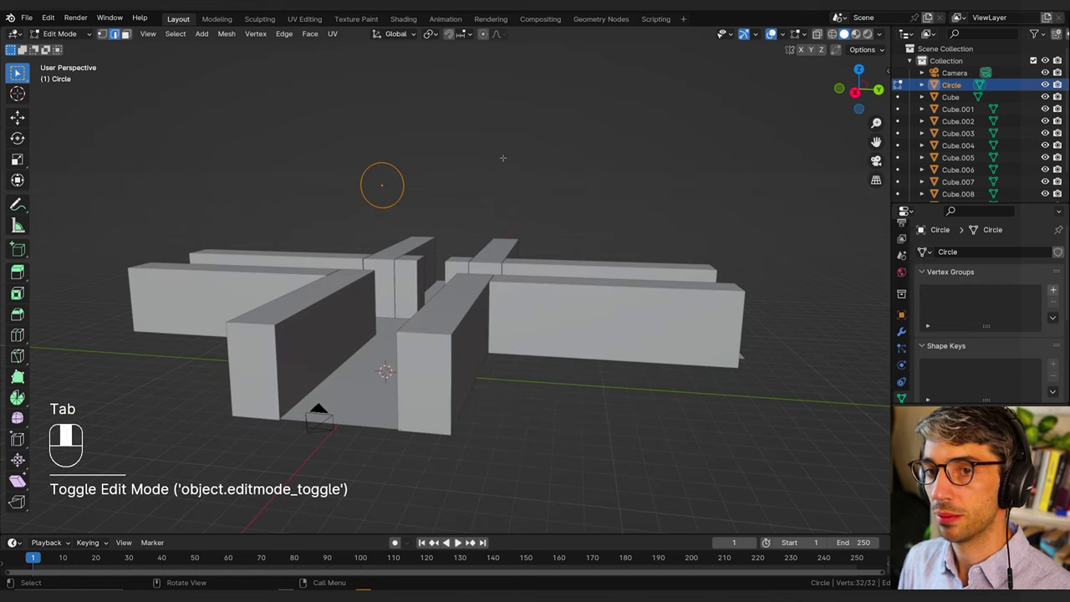
{"action": "left_click", "coordinate": [101, 34]}
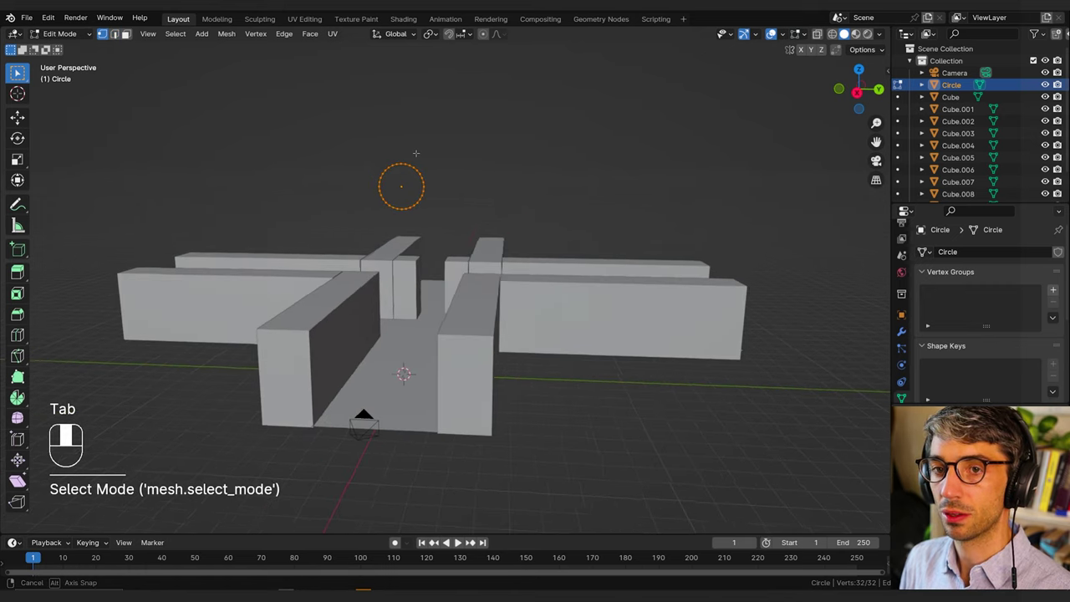
{"action": "key", "text": "alt+a"}
{"action": "scroll", "coordinate": [450, 165], "scroll_direction": "up", "scroll_amount": 5}
{"action": "scroll", "coordinate": [450, 164], "scroll_direction": "down", "scroll_amount": 4}
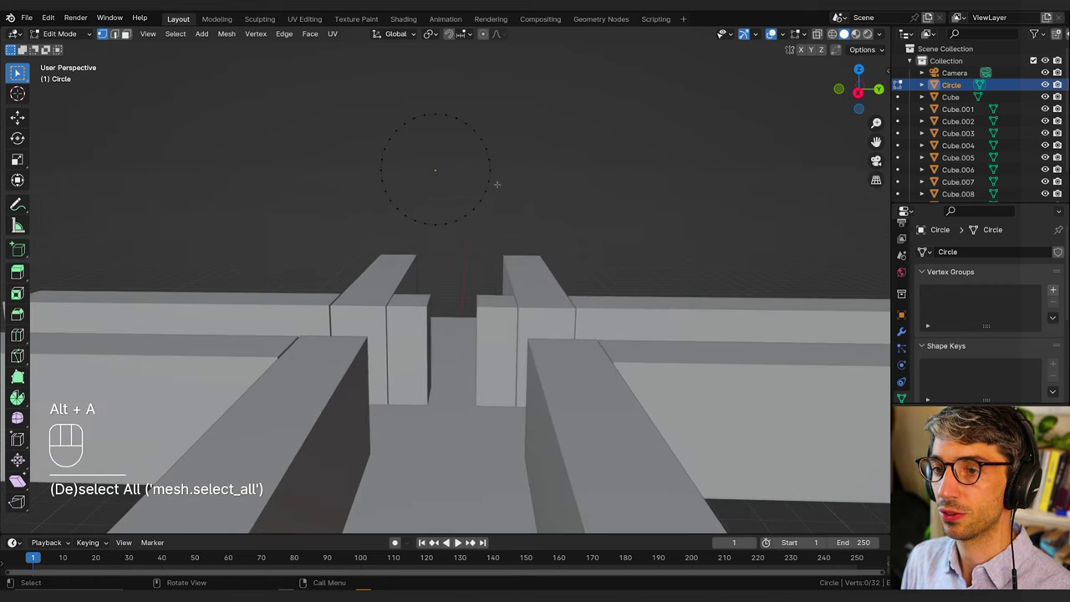
{"action": "left_click_drag", "start_coordinate": [501, 105], "coordinate": [368, 209]}
{"action": "key", "text": "KP_Decimal"}
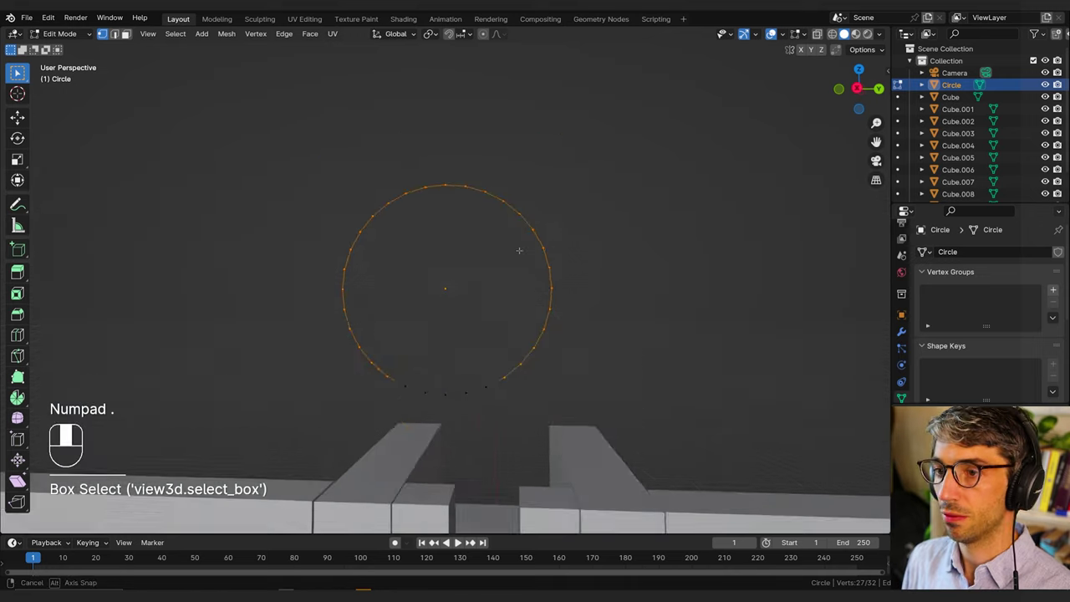
{"action": "middle_click_drag", "start_coordinate": [633, 240], "coordinate": [607, 246]}
{"action": "left_click", "coordinate": [552, 252]}
{"action": "left_click_drag", "start_coordinate": [352, 262], "coordinate": [657, 346]}
{"action": "key", "text": "x"}
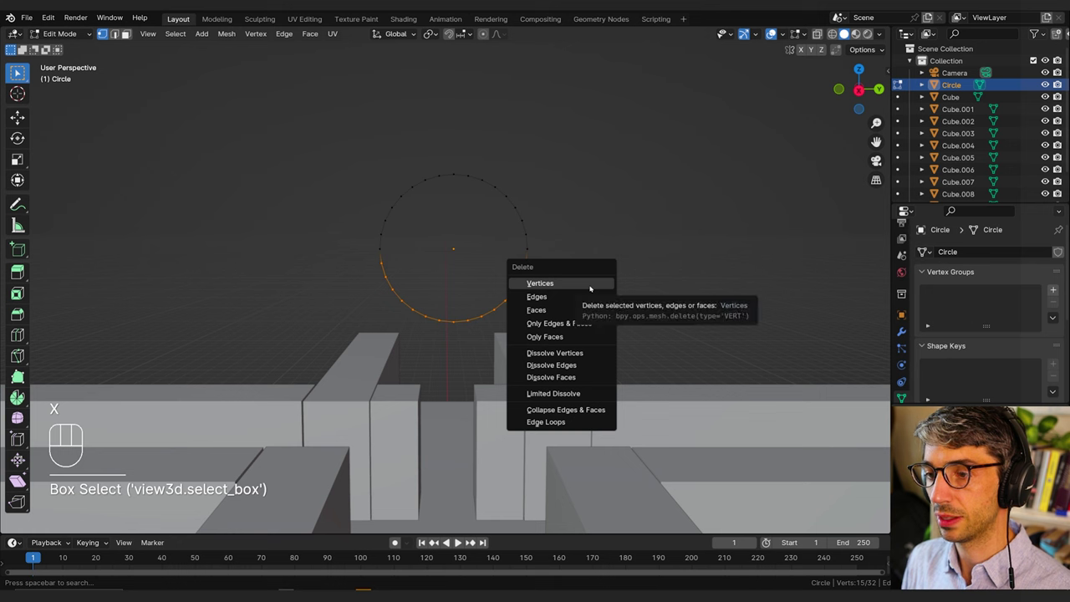
{"action": "left_click", "coordinate": [588, 285]}
Step: Extrude the whole half-circle arc about 1.5 m along negative X into an open arch surface
{"action": "middle_click_drag", "start_coordinate": [564, 275], "coordinate": [581, 259]}
{"action": "key", "text": "Tab"}
{"action": "key", "text": "Tab"}
{"action": "key", "text": "a"}
{"action": "key", "text": "e"}
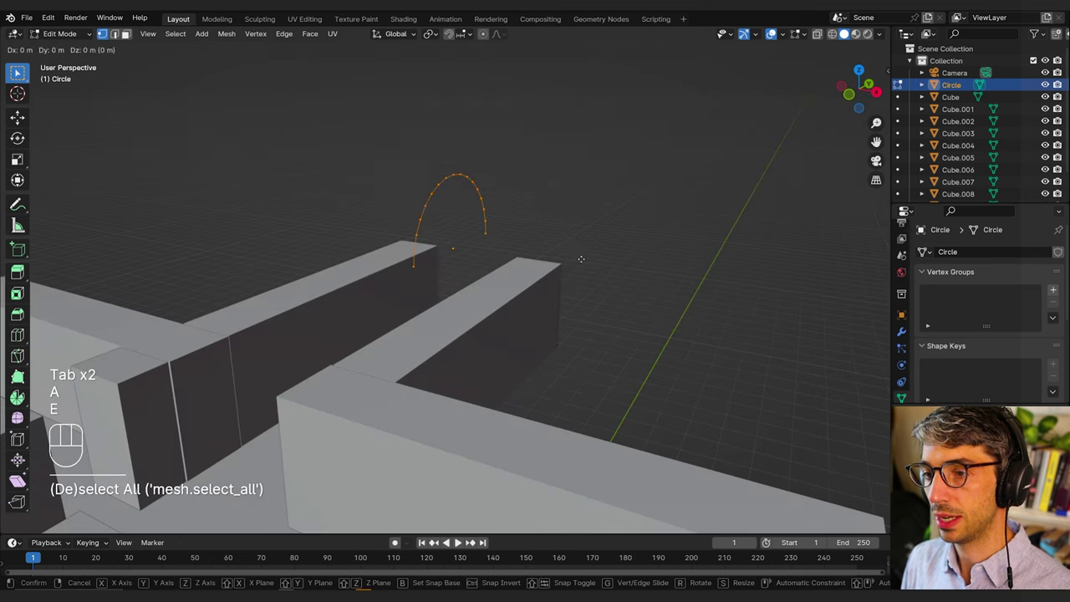
{"action": "key", "text": "x"}
{"action": "left_click", "coordinate": [500, 244]}
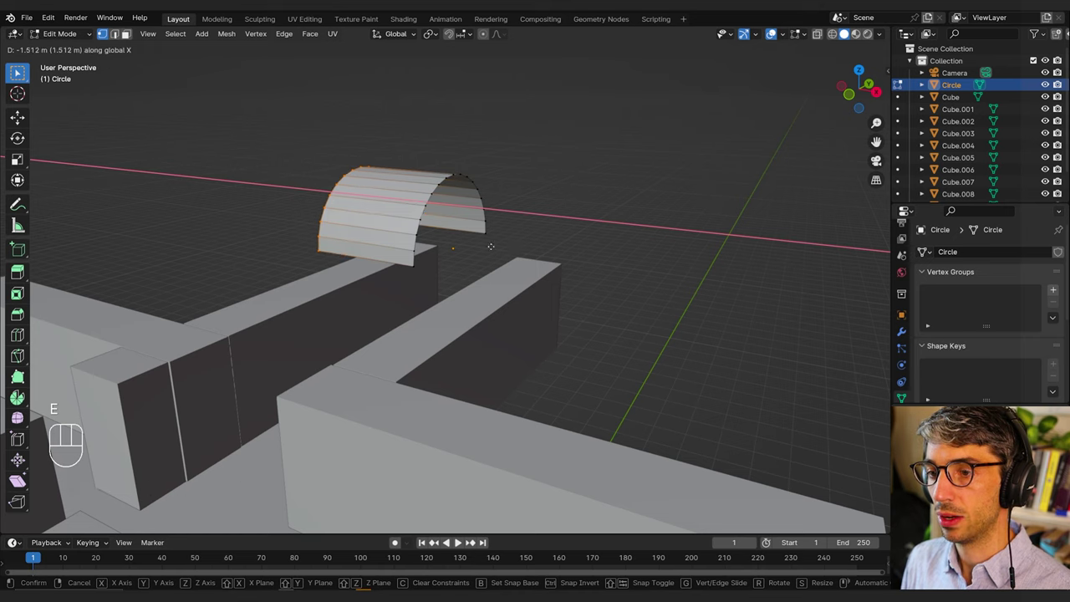
{"action": "mouse_move", "coordinate": [489, 242]}
{"action": "middle_mouse_down"}
{"action": "mouse_move", "coordinate": [476, 252]}
{"action": "mouse_move", "coordinate": [537, 241]}
{"action": "mouse_move", "coordinate": [530, 229]}
{"action": "mouse_move", "coordinate": [493, 237]}
{"action": "middle_mouse_up"}
{"action": "key", "text": "Tab"}
Step: Lower the arch along Z to the wall tops and move it along X toward the far end of the street
{"action": "scroll", "coordinate": [492, 248], "scroll_direction": "down", "scroll_amount": 5}
{"action": "key", "text": "g"}
{"action": "key", "text": "z"}
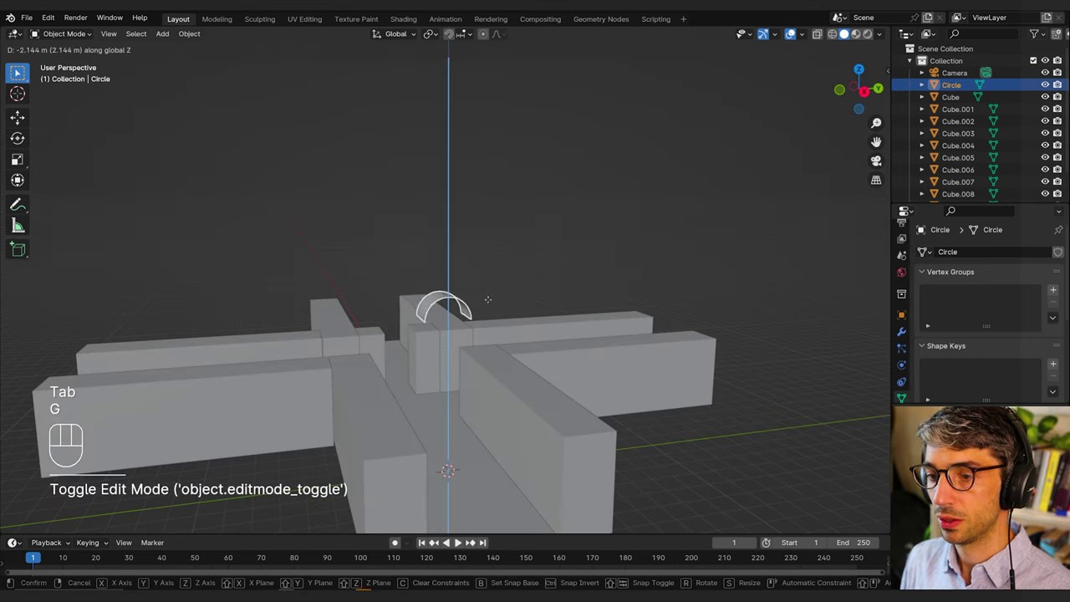
{"action": "left_click", "coordinate": [485, 359]}
{"action": "key", "text": "g"}
{"action": "key", "text": "y"}
{"action": "key", "text": "x"}
{"action": "left_click", "coordinate": [401, 267]}
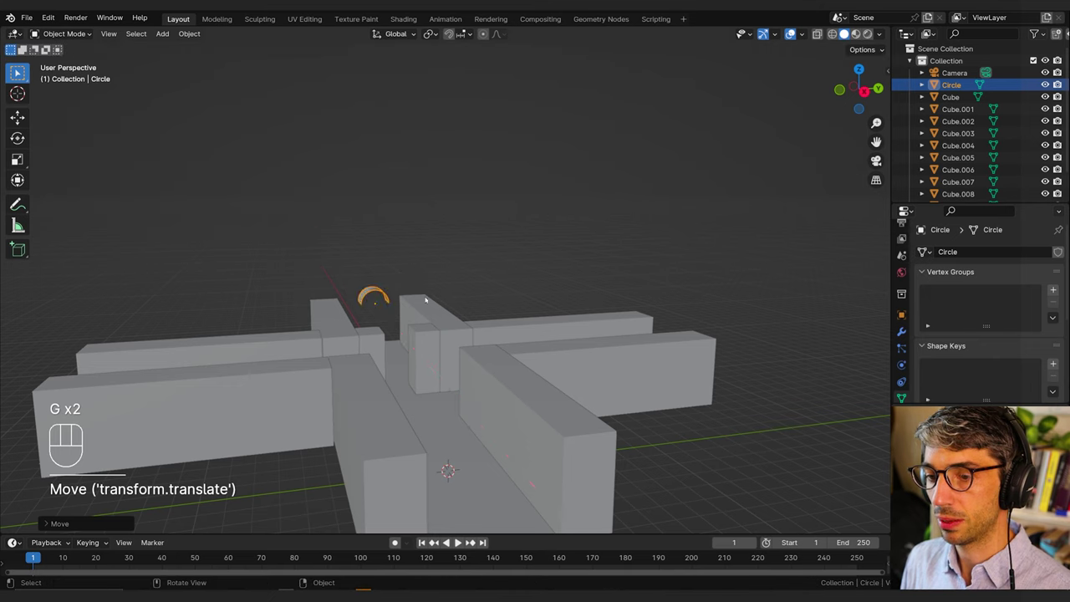
Step: Refine the arch's position along X so it sits over the narrow blocks at the far opening
{"action": "scroll", "coordinate": [424, 301], "scroll_direction": "up", "scroll_amount": 3}
{"action": "middle_click_drag", "start_coordinate": [425, 300], "coordinate": [286, 351]}
{"action": "middle_click_drag", "start_coordinate": [500, 366], "coordinate": [542, 344]}
{"action": "key", "text": "g"}
{"action": "key", "text": "x"}
{"action": "left_click", "coordinate": [477, 430]}
{"action": "key", "text": "KP_Decimal"}
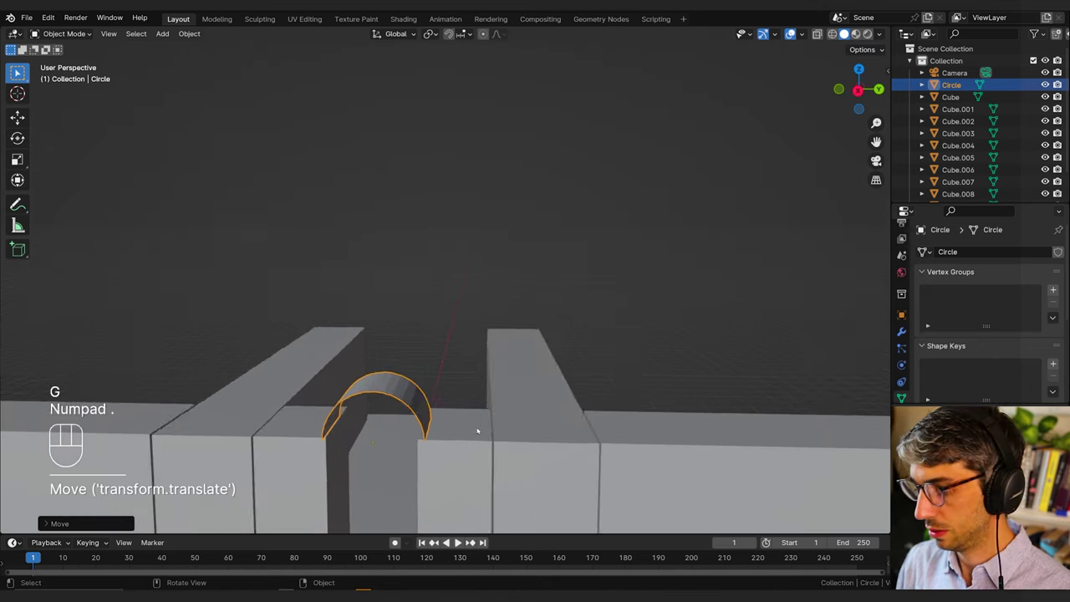
{"action": "middle_click_drag", "start_coordinate": [540, 411], "coordinate": [520, 309]}
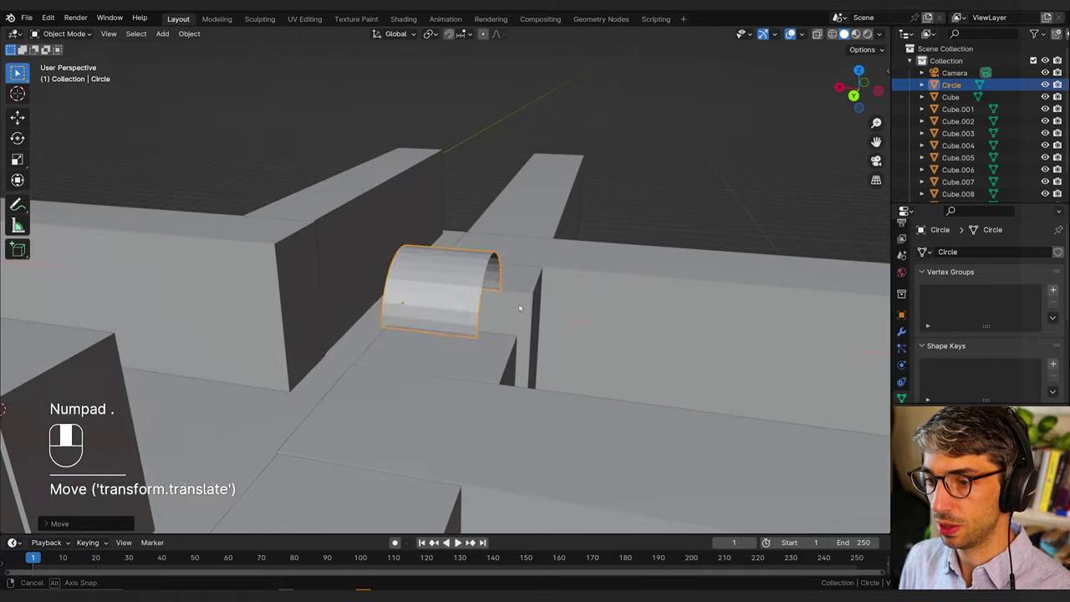
{"action": "key", "text": "g"}
{"action": "key", "text": "x"}
{"action": "left_click", "coordinate": [547, 311]}
Step: Adjust the arch's height along Z and centre it along Y over the narrowed opening as seen through the camera
{"action": "middle_click_drag", "start_coordinate": [419, 321], "coordinate": [470, 332]}
{"action": "key", "text": "g"}
{"action": "middle_click", "coordinate": [447, 377]}
{"action": "left_click", "coordinate": [438, 375]}
{"action": "key", "text": "g"}
{"action": "left_click", "coordinate": [507, 365]}
{"action": "key", "text": "g"}
{"action": "key", "text": "z"}
{"action": "left_click", "coordinate": [580, 289]}
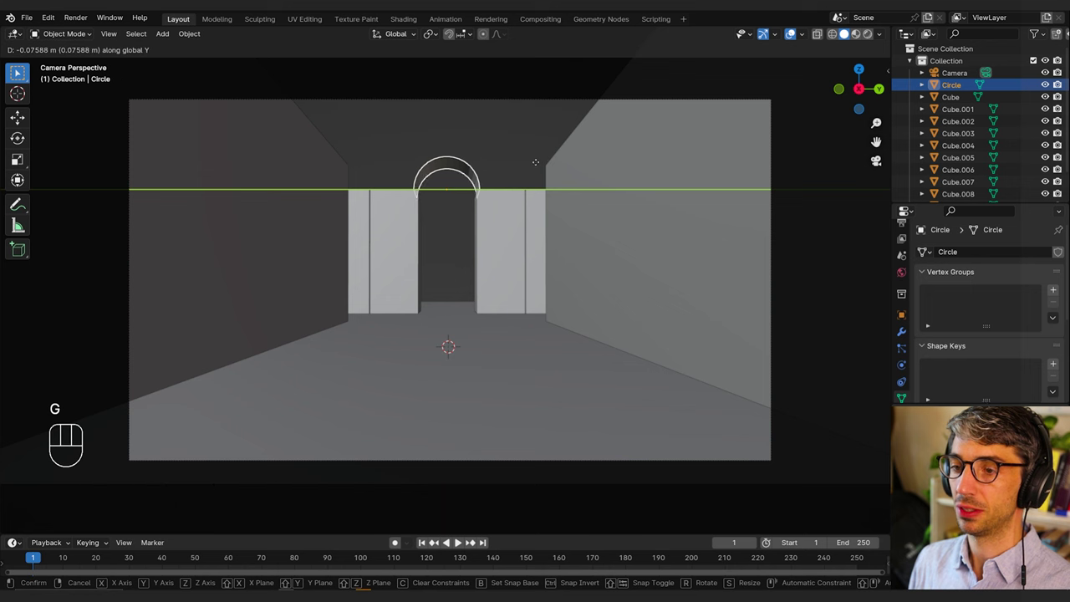
{"action": "left_click", "coordinate": [536, 163]}
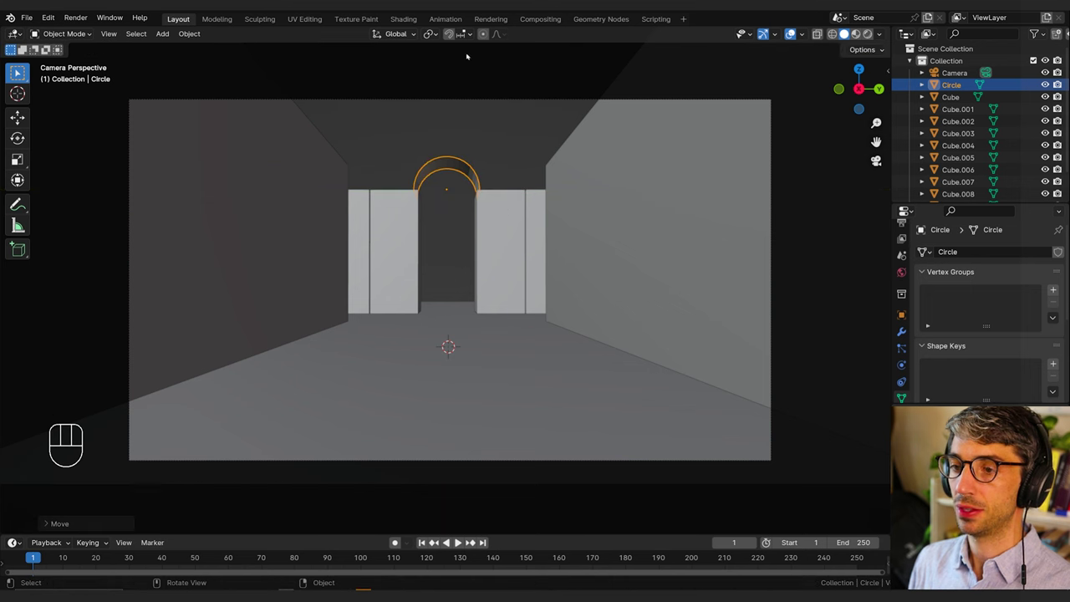
Step: Select the arch's near edge loop and move it about 10.3 m along X toward the camera to form a vault
{"action": "key", "text": "Tab"}
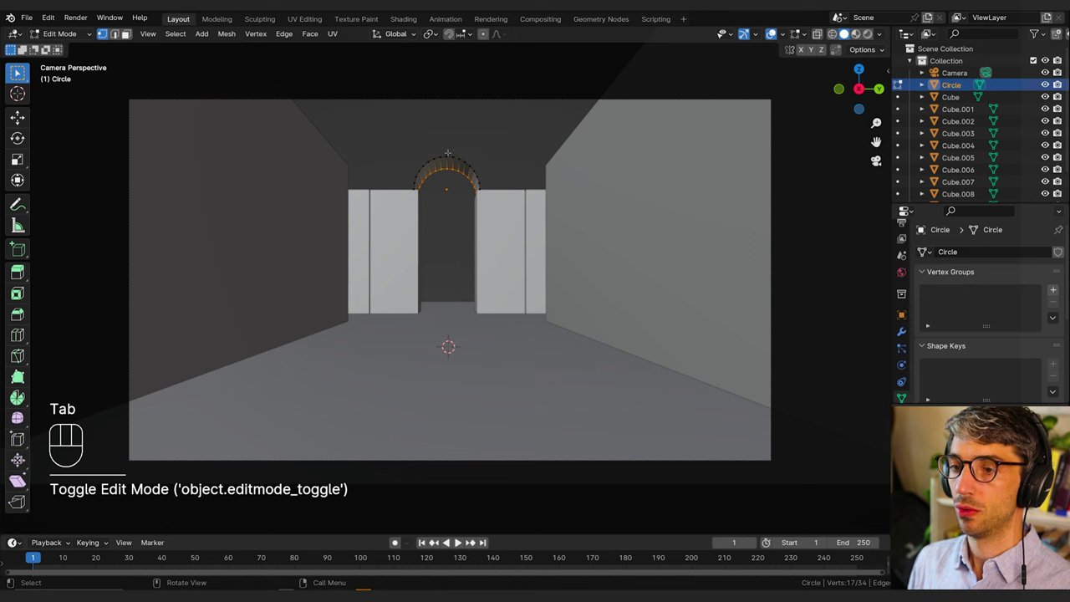
{"action": "key", "text": "2"}
{"action": "left_click", "coordinate": [457, 157], "text": "alt"}
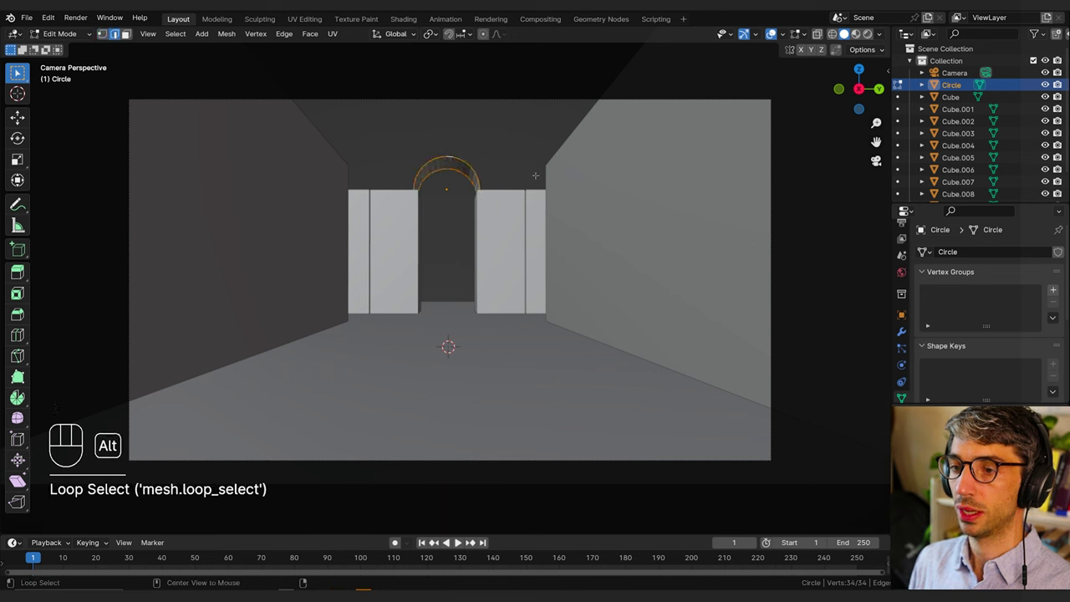
{"action": "left_click", "coordinate": [443, 159]}
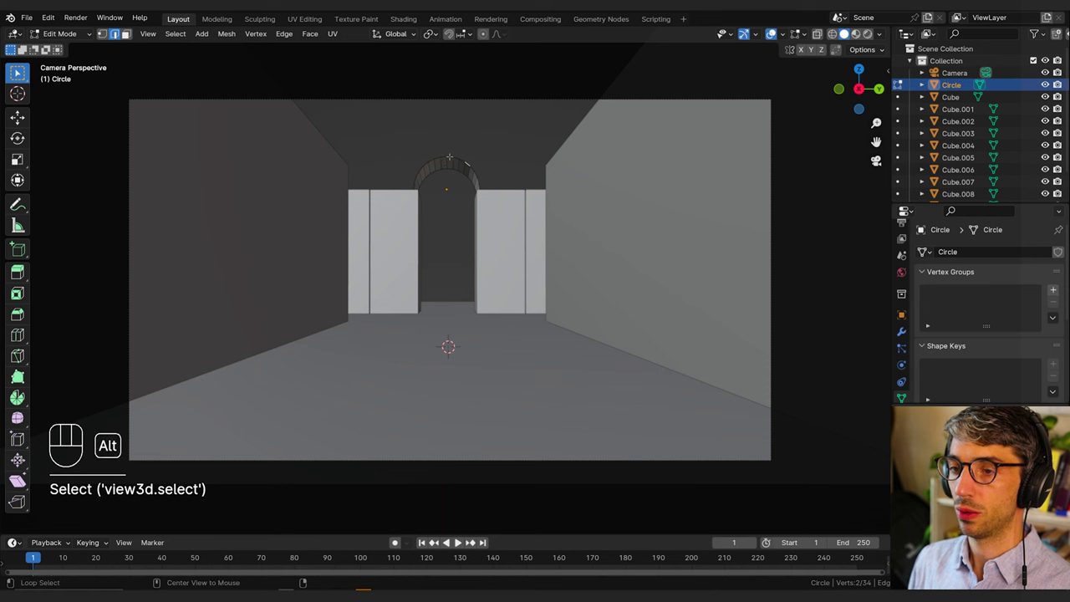
{"action": "left_click", "coordinate": [449, 157], "text": "alt"}
{"action": "key", "text": "g"}
{"action": "key", "text": "y"}
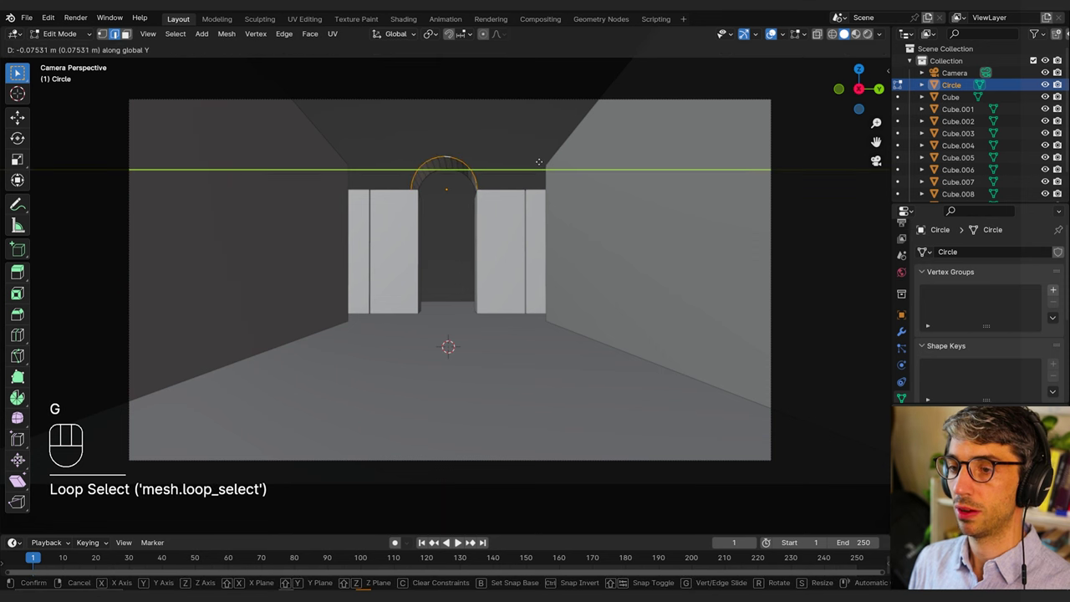
{"action": "key", "text": "x"}
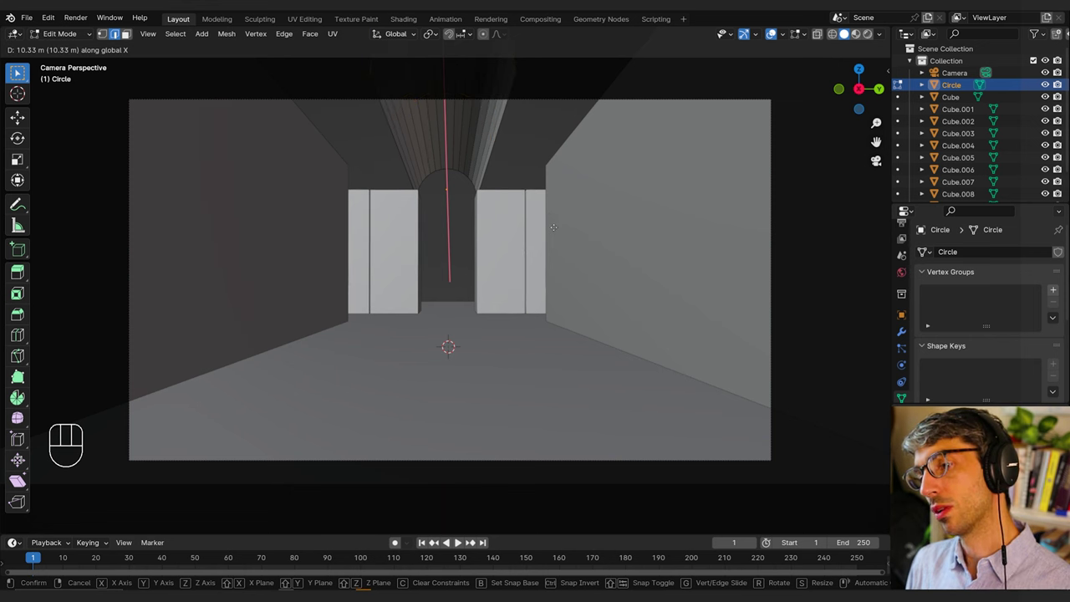
{"action": "left_click", "coordinate": [553, 226]}
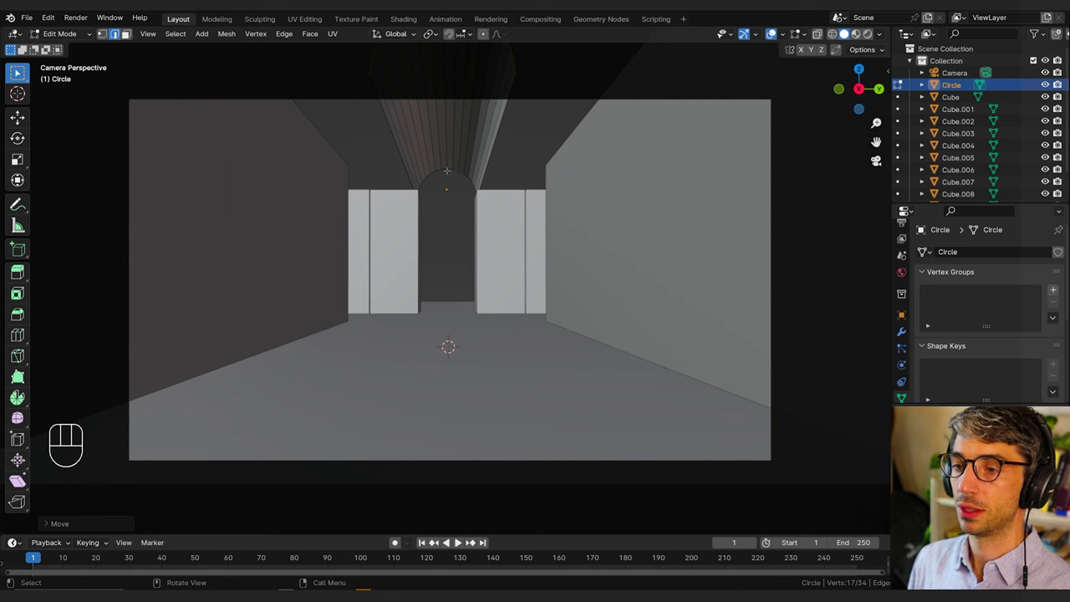
Step: Extrude both lower side edges of the vault outward along Y into flat ceiling strips over the side walls
{"action": "left_click", "coordinate": [401, 160]}
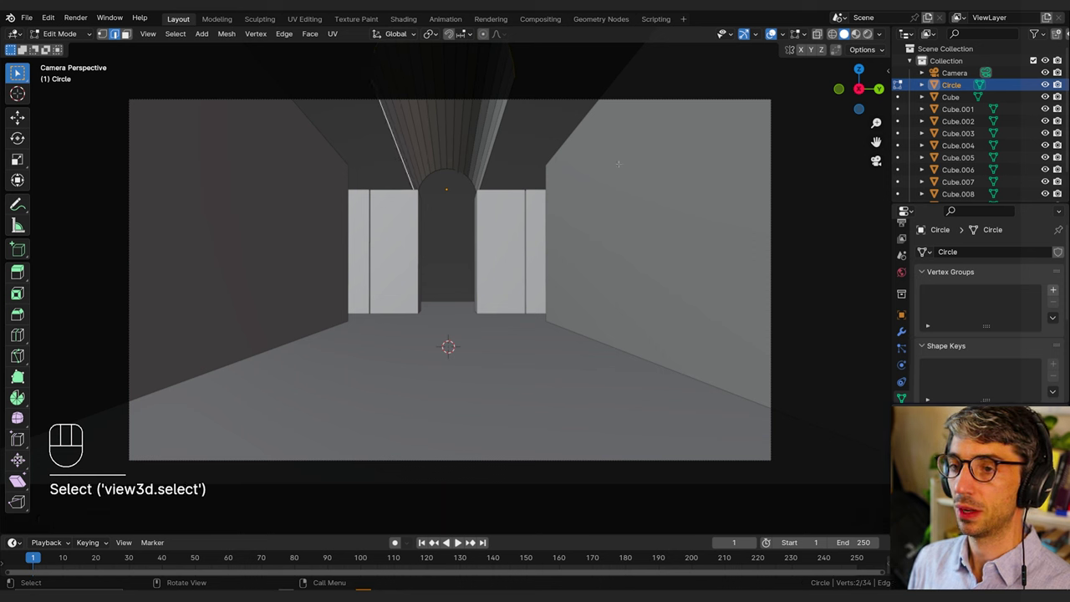
{"action": "key", "text": "e"}
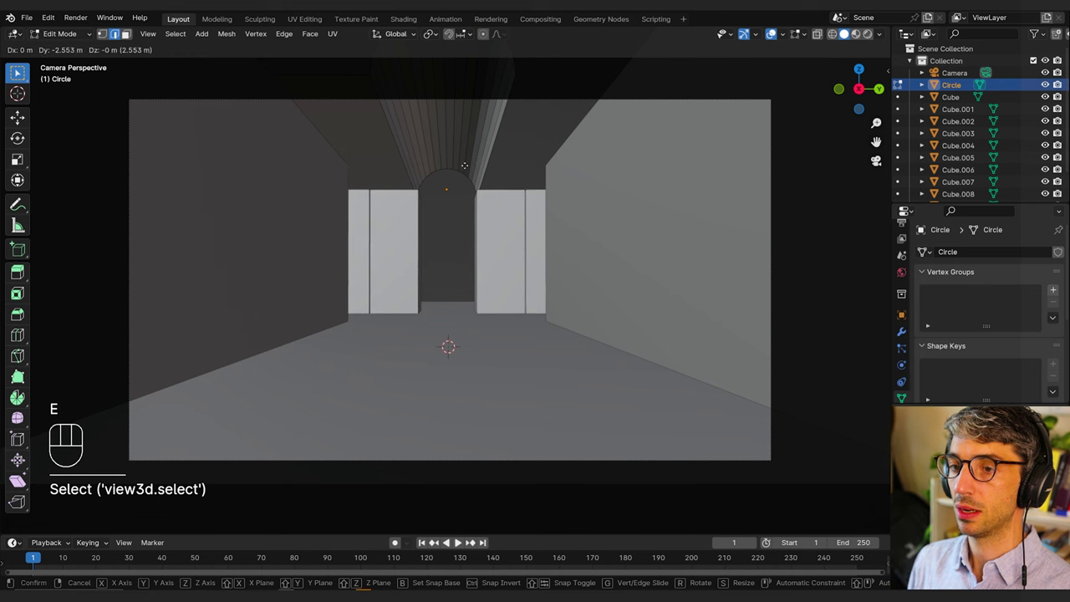
{"action": "left_click", "coordinate": [463, 165]}
{"action": "left_click", "coordinate": [485, 167]}
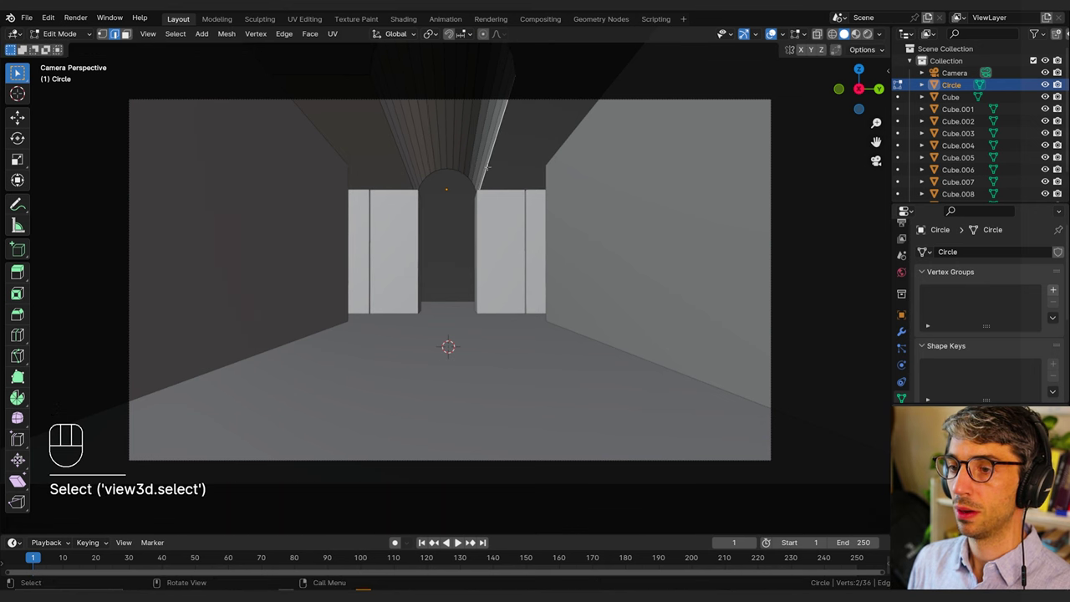
{"action": "key", "text": "e"}
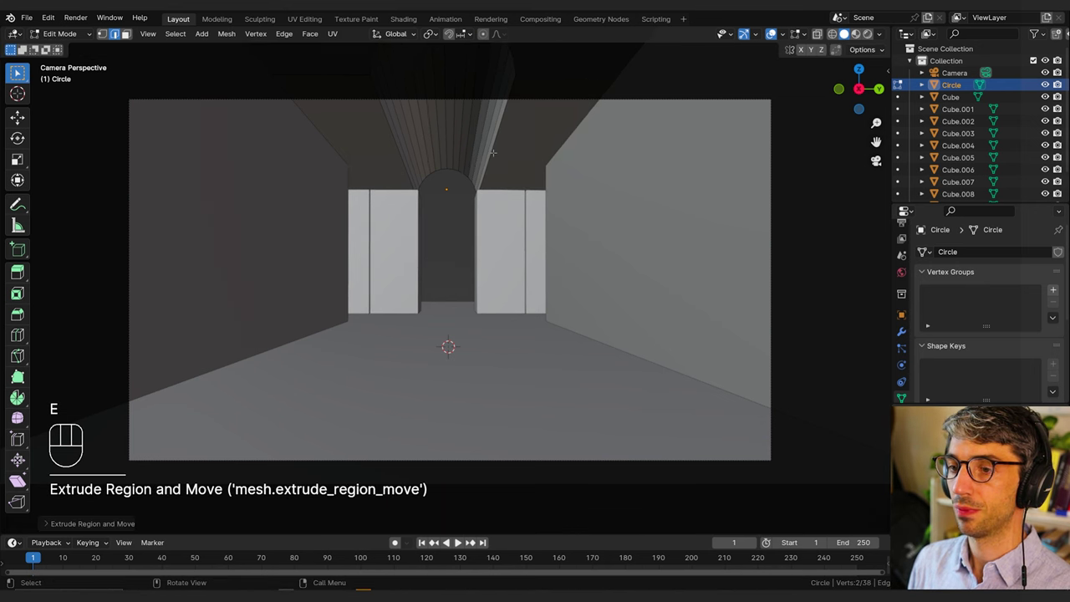
Step: Move the ceiling's near edge loop about 5.7 m along X to the street's near end and return to Object Mode
{"action": "key", "text": "Tab"}
{"action": "middle_click_drag", "start_coordinate": [519, 153], "coordinate": [468, 250]}
{"action": "key", "text": "Tab"}
{"action": "key", "text": "3"}
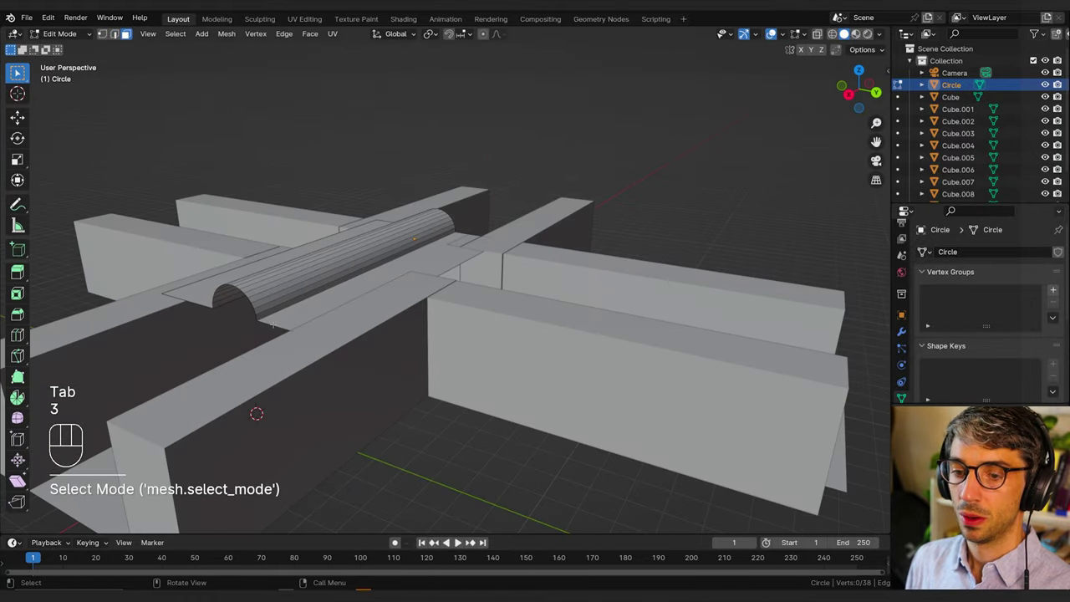
{"action": "left_click", "coordinate": [271, 324], "text": "alt"}
{"action": "middle_click_drag", "start_coordinate": [272, 325], "coordinate": [430, 221], "text": "shift"}
{"action": "key", "text": "g"}
{"action": "key", "text": "x"}
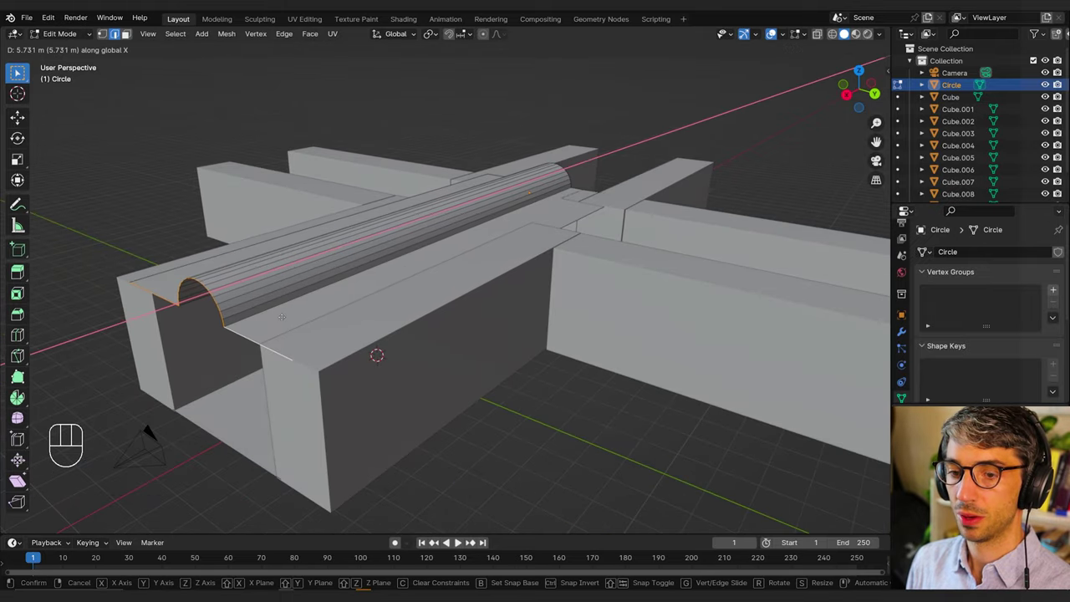
{"action": "left_click", "coordinate": [282, 316]}
{"action": "middle_click_drag", "start_coordinate": [282, 317], "coordinate": [343, 293]}
{"action": "mouse_move", "coordinate": [344, 292]}
{"action": "middle_mouse_down"}
{"action": "mouse_move", "coordinate": [289, 324]}
{"action": "mouse_move", "coordinate": [173, 326]}
{"action": "mouse_move", "coordinate": [326, 335]}
{"action": "mouse_move", "coordinate": [343, 293]}
{"action": "middle_mouse_up"}
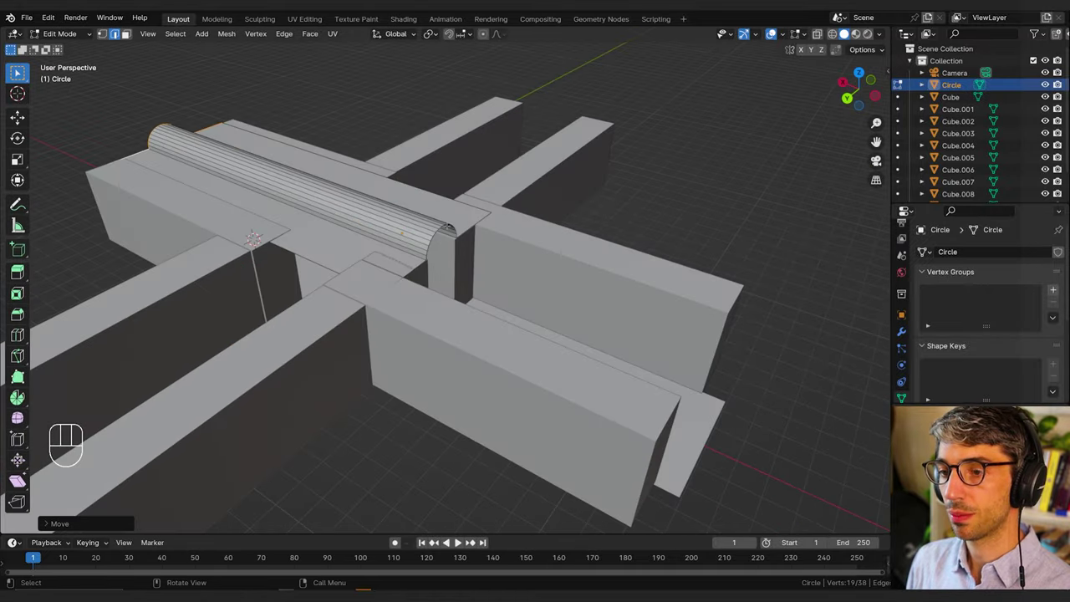
{"action": "scroll", "coordinate": [405, 300], "scroll_direction": "down", "scroll_amount": 1}
{"action": "middle_click_drag", "start_coordinate": [443, 292], "coordinate": [531, 269], "text": "shift"}
{"action": "left_click", "coordinate": [512, 275]}
{"action": "key", "text": "Tab"}
Step: Add a mesh plane and move it horizontally, with Z locked, between the walls of the positive Y side street
{"action": "middle_click_drag", "start_coordinate": [414, 299], "coordinate": [454, 280]}
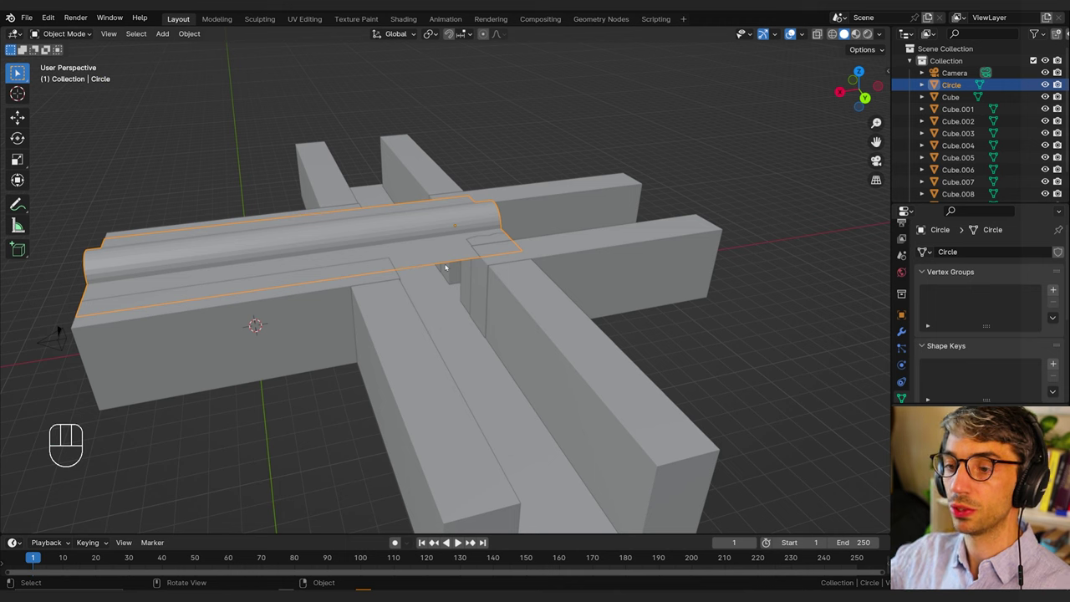
{"action": "middle_click_drag", "start_coordinate": [493, 261], "coordinate": [343, 408]}
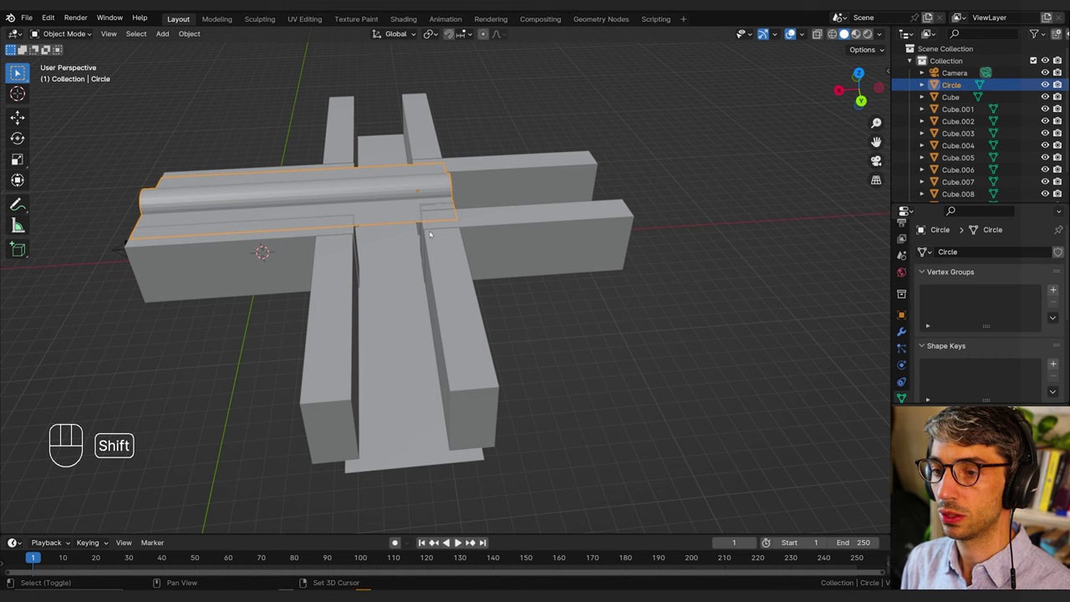
{"action": "key", "text": "shift+a"}
{"action": "left_click", "coordinate": [474, 231]}
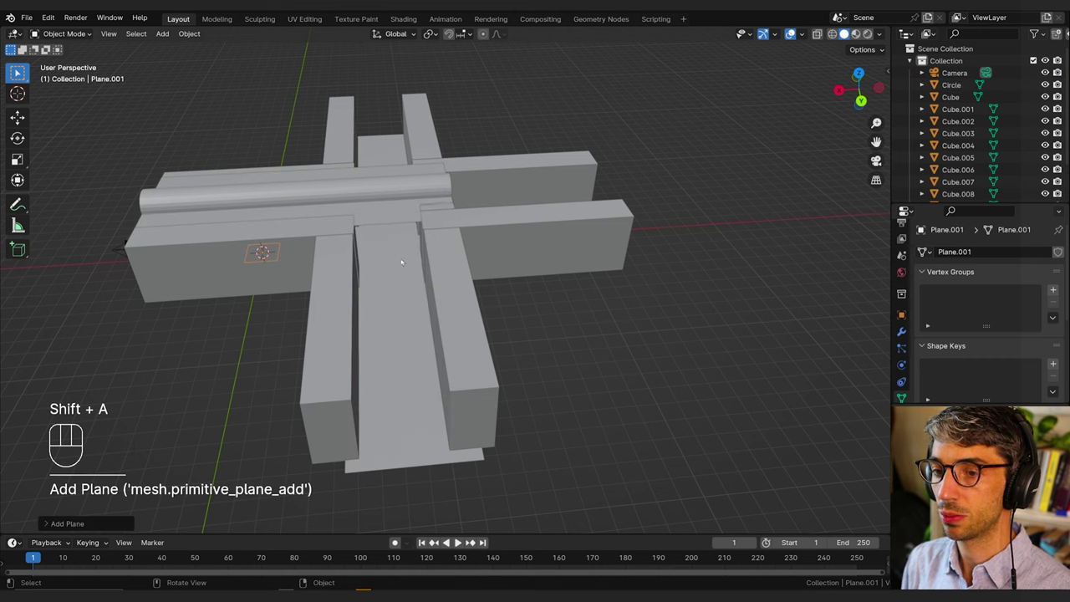
{"action": "key", "text": "g"}
{"action": "key", "text": "g"}
{"action": "key", "text": "shift+z"}
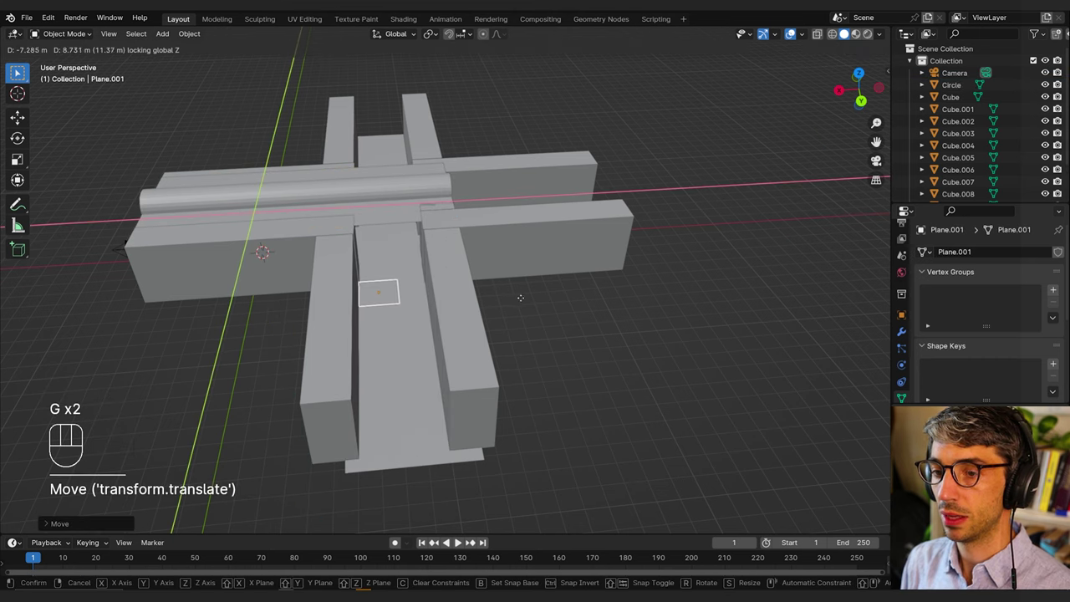
{"action": "left_click", "coordinate": [525, 298]}
Step: Raise the plane to the wall tops, enlarge it to span the side street and align it along X
{"action": "middle_click_drag", "start_coordinate": [433, 332], "coordinate": [458, 234]}
{"action": "key", "text": "g"}
{"action": "key", "text": "z"}
{"action": "key", "text": "s"}
{"action": "key", "text": "g"}
{"action": "left_click", "coordinate": [464, 234]}
{"action": "key", "text": "g"}
{"action": "key", "text": "x"}
{"action": "left_click", "coordinate": [461, 261]}
Step: Stretch the plane along Y and shift it along Y to roof the full length of the side street
{"action": "key", "text": "s"}
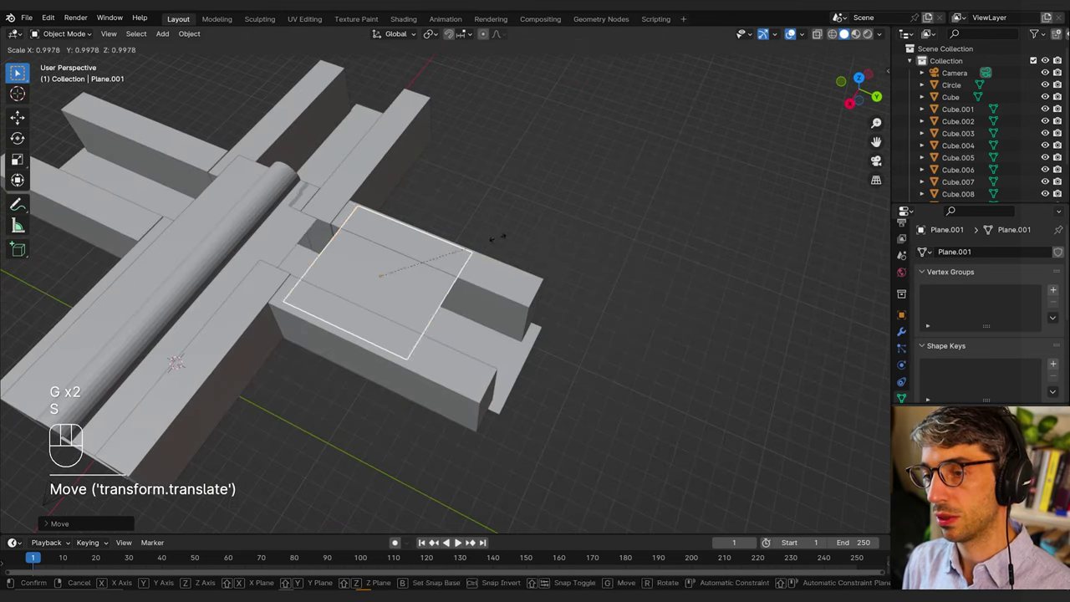
{"action": "key", "text": "y"}
{"action": "left_click", "coordinate": [572, 274]}
{"action": "key", "text": "g"}
{"action": "middle_click", "coordinate": [578, 280]}
{"action": "left_click", "coordinate": [605, 299]}
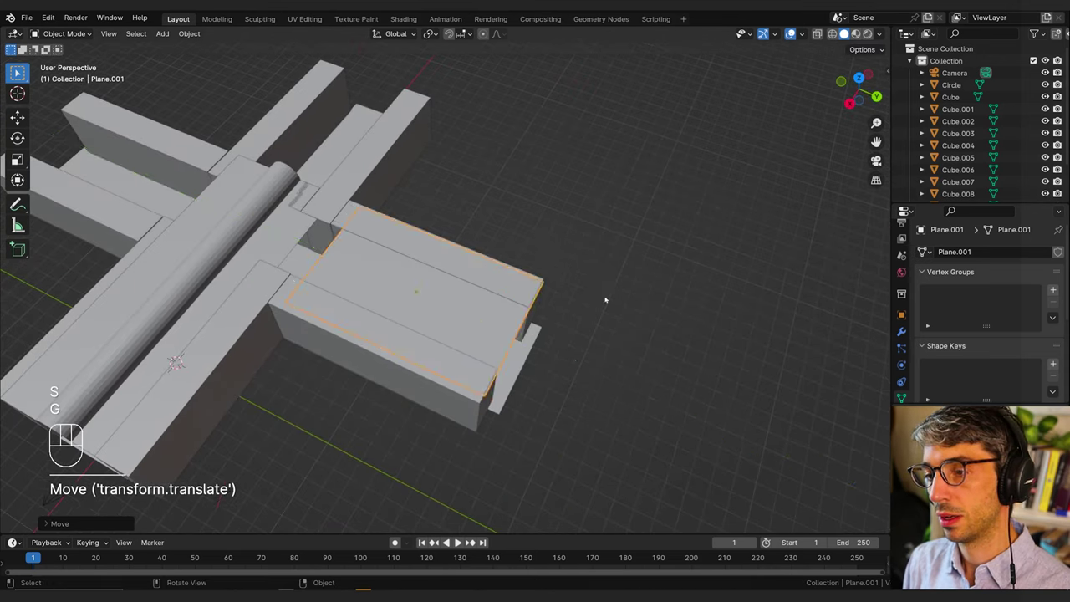
Step: Duplicate the roof plane about 19.8 m along negative Y over the opposite side street and check it through the camera
{"action": "middle_click_drag", "start_coordinate": [605, 299], "coordinate": [700, 257]}
{"action": "key", "text": "shift+d"}
{"action": "middle_click", "coordinate": [589, 252]}
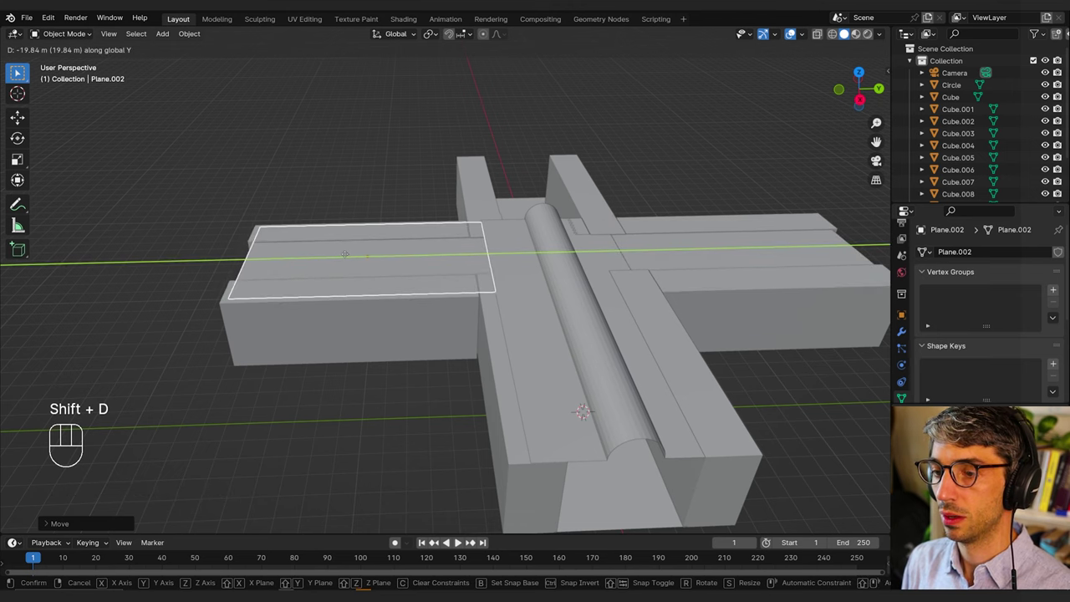
{"action": "left_click", "coordinate": [344, 254]}
{"action": "key", "text": "KP_0"}
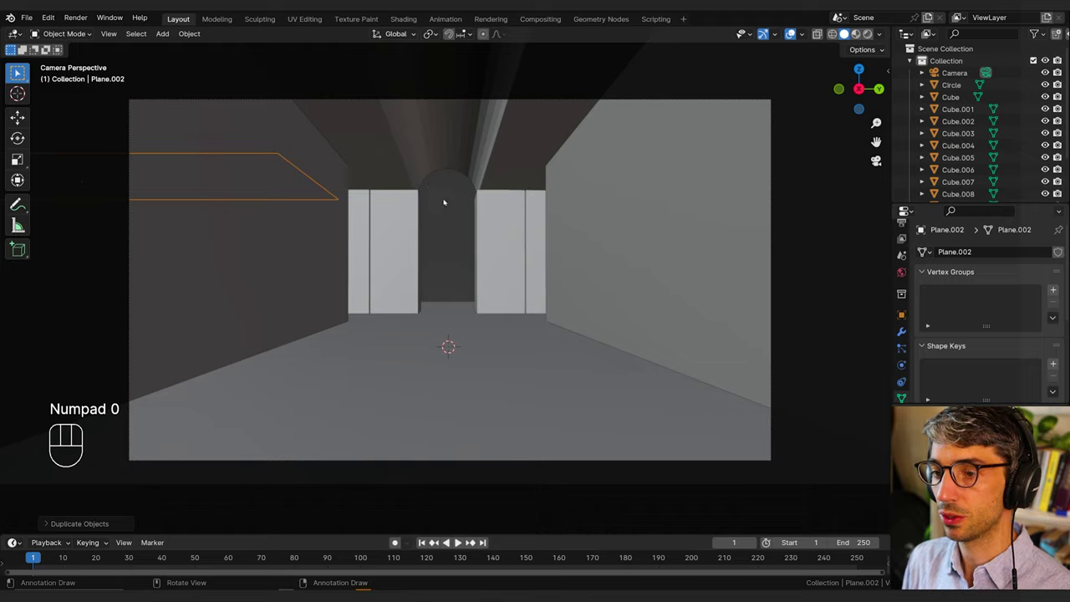
{"action": "key", "text": "KP_0"}
{"action": "scroll", "coordinate": [432, 270], "scroll_direction": "down", "scroll_amount": 3}
{"action": "middle_click_drag", "start_coordinate": [432, 270], "coordinate": [412, 194], "text": "shift"}
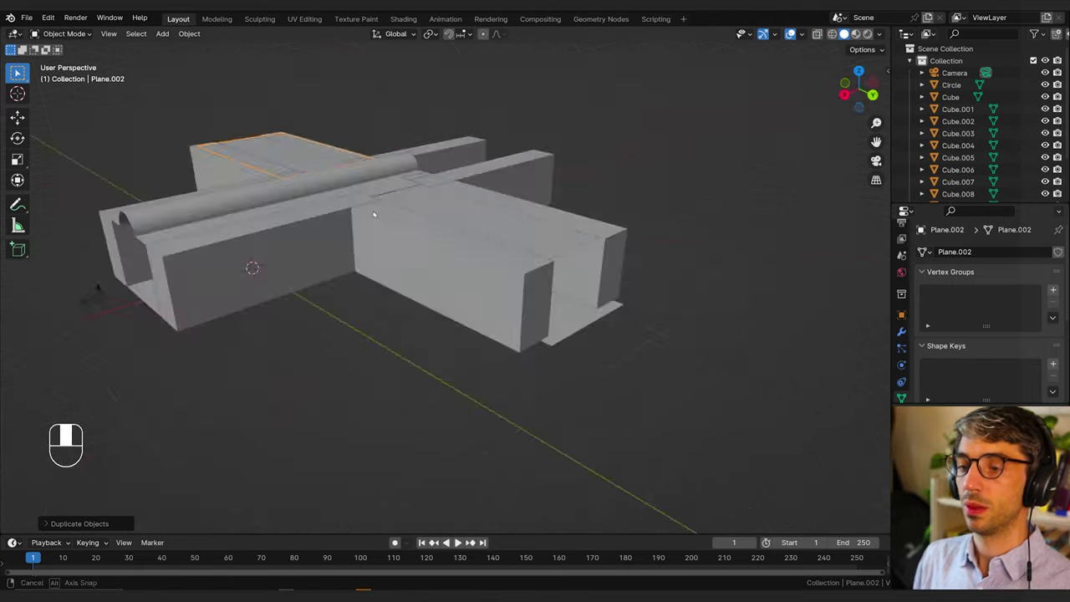
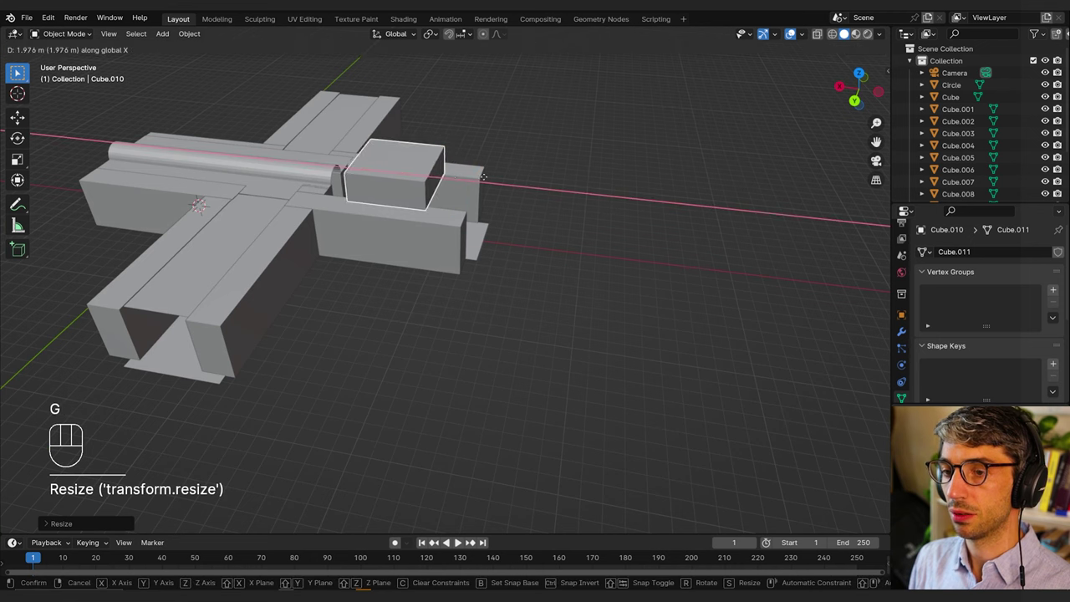
Step: Lengthen the new roof block along X by moving its end face out to the end of the far street walls
{"action": "middle_click_drag", "start_coordinate": [502, 197], "coordinate": [526, 327]}
{"action": "key", "text": "Tab"}
{"action": "left_click", "coordinate": [418, 173]}
{"action": "key", "text": "3"}
{"action": "left_click", "coordinate": [439, 173]}
{"action": "key", "text": "g"}
{"action": "left_click", "coordinate": [479, 219]}
{"action": "left_click", "coordinate": [393, 297]}
{"action": "key", "text": "x"}
{"action": "left_click", "coordinate": [435, 319]}
{"action": "key", "text": "Tab"}
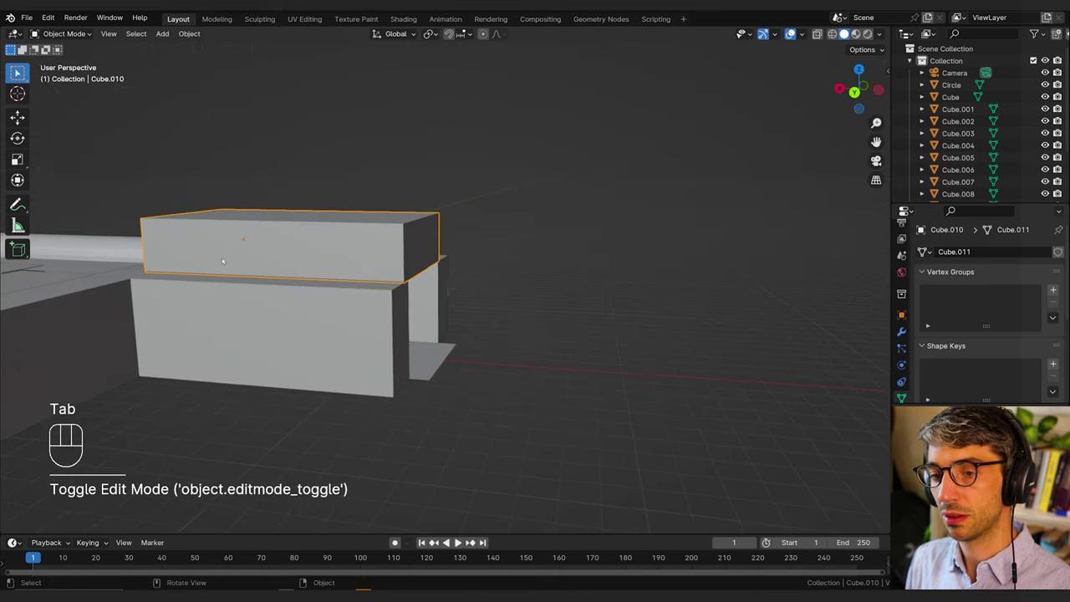
Step: Add five centred lengthwise loop cuts across the width of the far street's roof block
{"action": "middle_click_drag", "start_coordinate": [225, 259], "coordinate": [293, 257]}
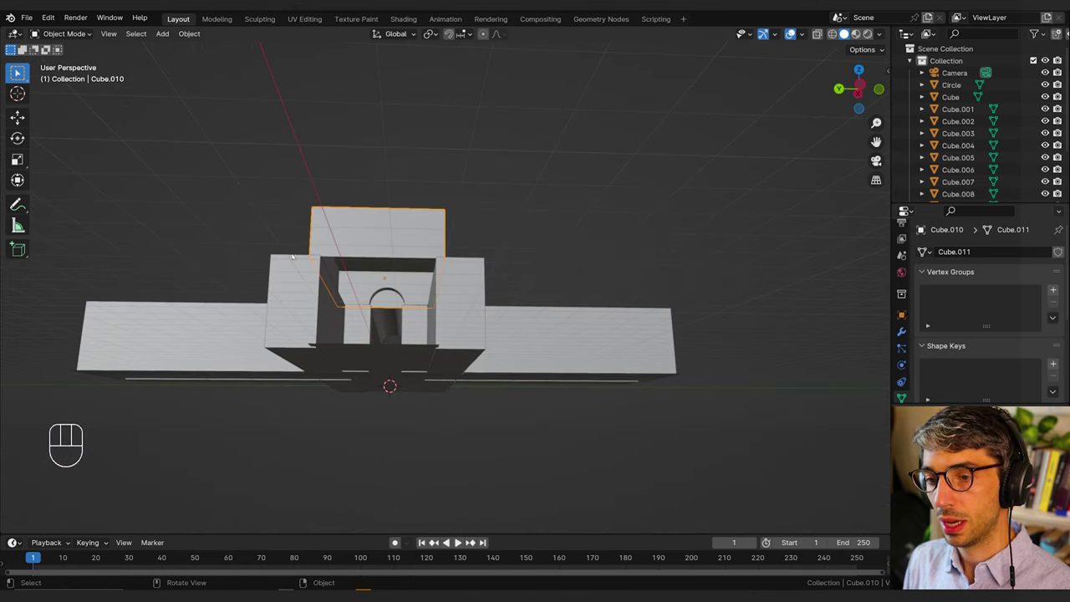
{"action": "scroll", "coordinate": [409, 309], "scroll_direction": "up", "scroll_amount": 3}
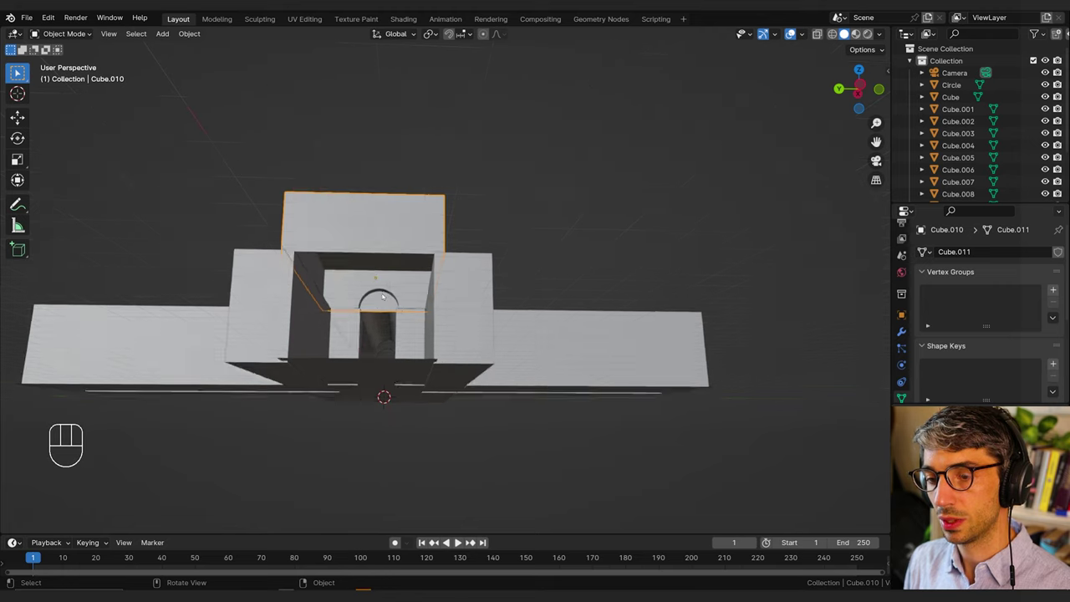
{"action": "middle_click_drag", "start_coordinate": [393, 308], "coordinate": [401, 262], "text": "shift"}
{"action": "middle_click_drag", "start_coordinate": [412, 199], "coordinate": [405, 247]}
{"action": "key", "text": "Tab"}
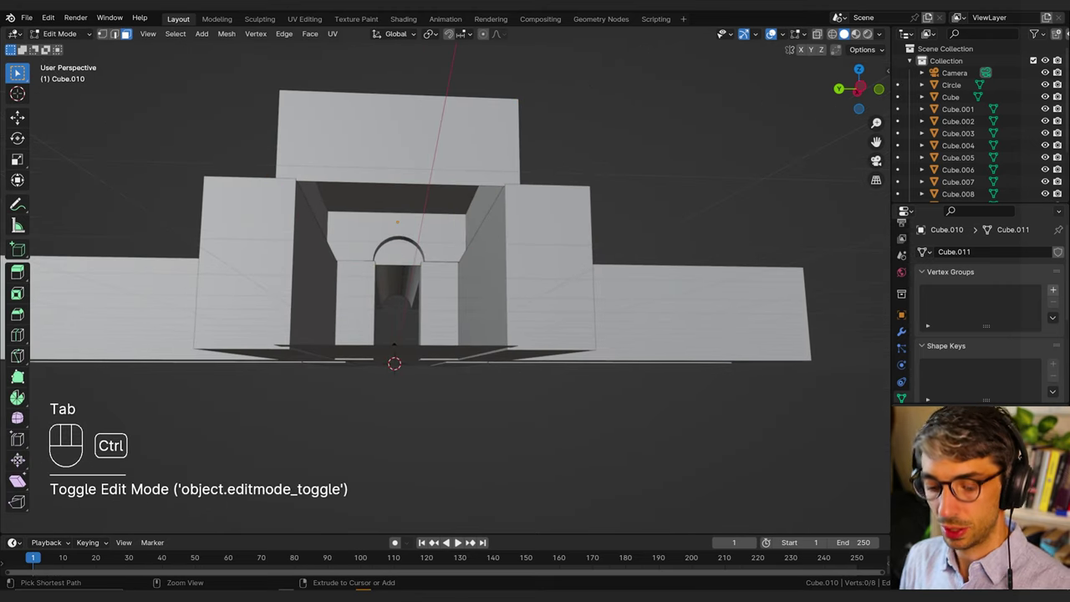
{"action": "key", "text": "ctrl+r"}
{"action": "scroll", "coordinate": [398, 217], "scroll_direction": "up", "scroll_amount": 1}
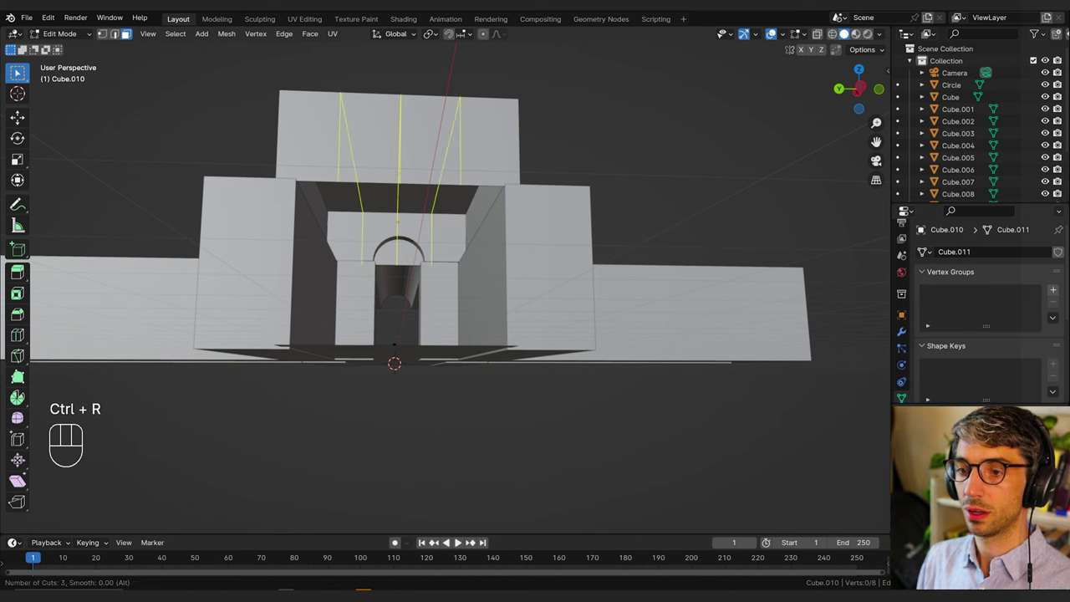
{"action": "scroll", "coordinate": [398, 218], "scroll_direction": "up", "scroll_amount": 2}
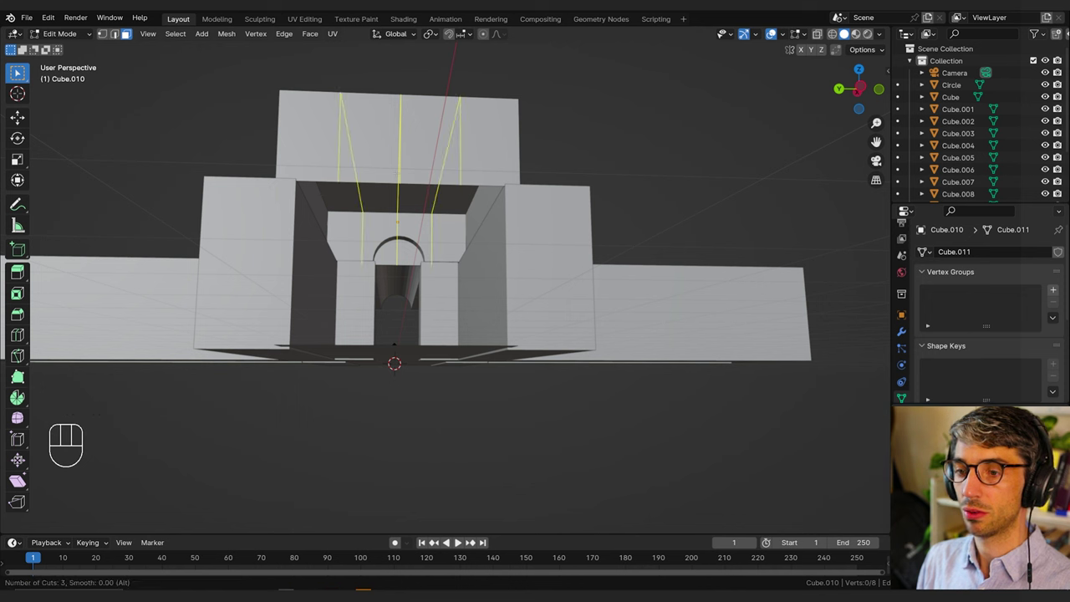
{"action": "scroll", "coordinate": [398, 221], "scroll_direction": "up", "scroll_amount": 1}
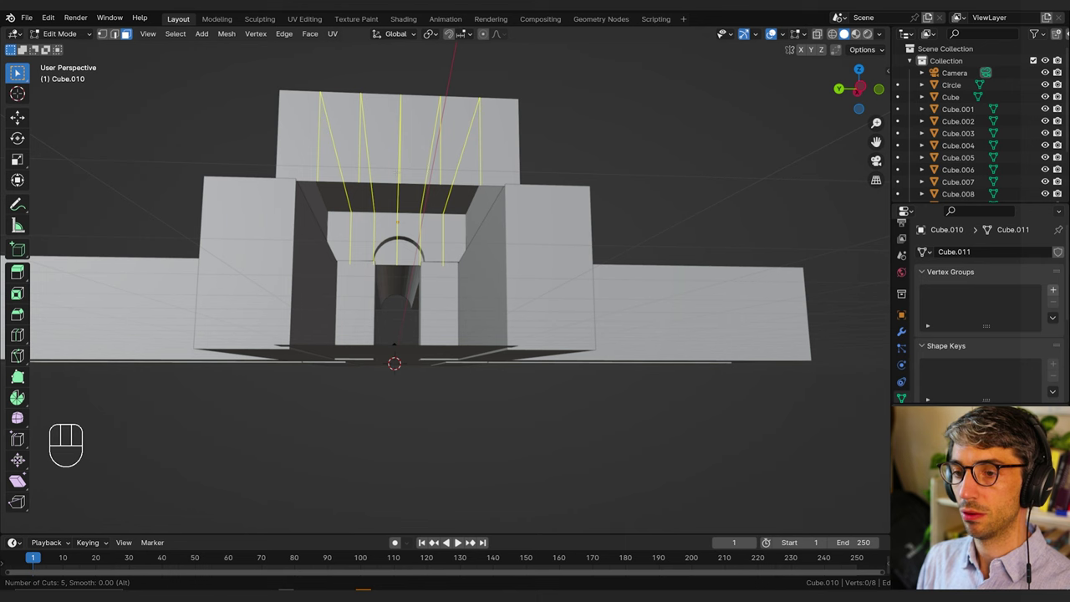
{"action": "left_click", "coordinate": [398, 222]}
{"action": "right_click", "coordinate": [398, 222]}
Step: Raise the middle bottom edges of the roof block's inner end about 1.1 m along Z to clear the arched opening
{"action": "middle_click_drag", "start_coordinate": [398, 222], "coordinate": [465, 240]}
{"action": "key", "text": "2"}
{"action": "left_click", "coordinate": [411, 223]}
{"action": "left_click", "coordinate": [434, 224], "text": "shift"}
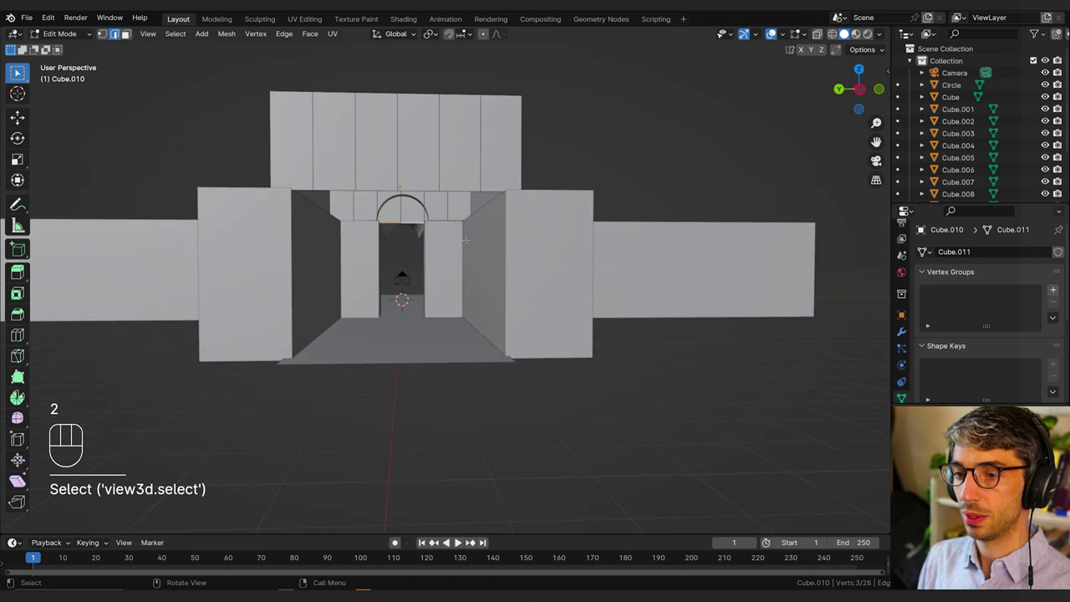
{"action": "key", "text": "g"}
{"action": "key", "text": "z"}
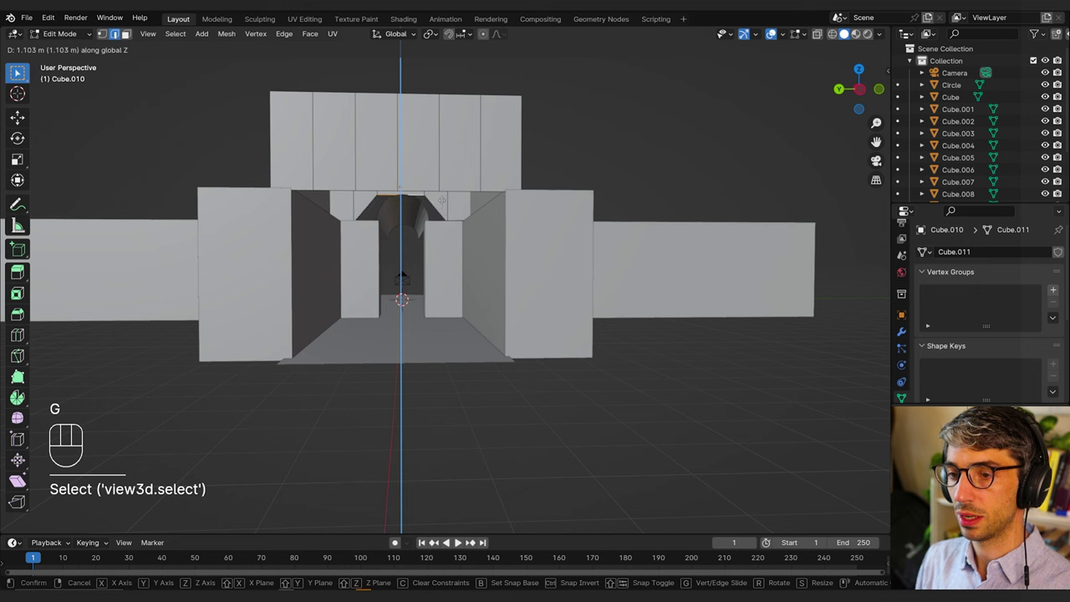
{"action": "left_click", "coordinate": [441, 197]}
{"action": "key", "text": "Tab"}
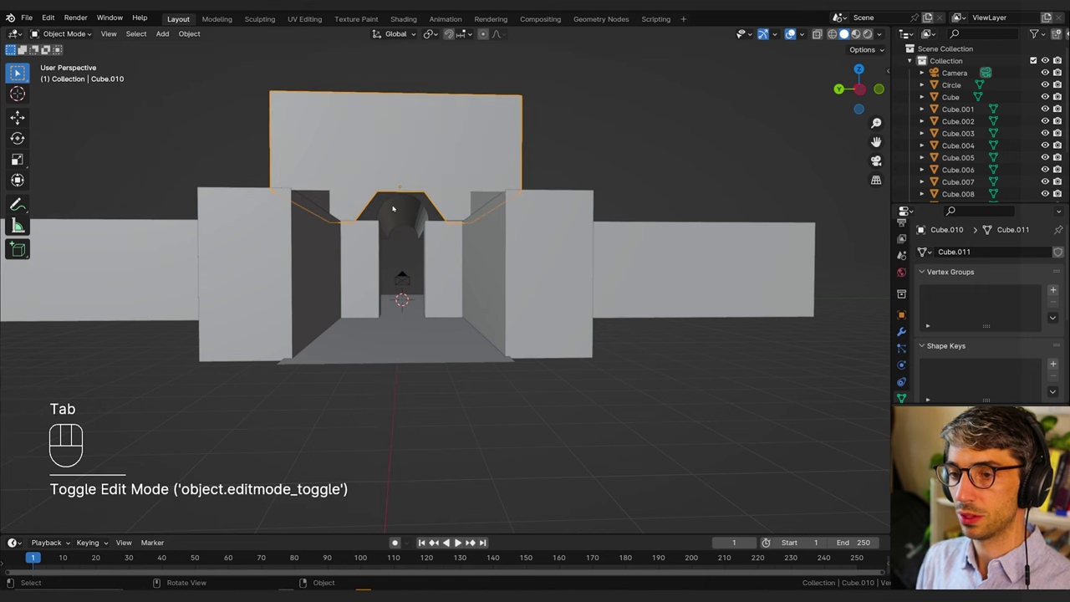
Step: Extrude the far end edge loop of the vaulted ceiling straight up along Z past the roof block's top
{"action": "middle_click_drag", "start_coordinate": [333, 204], "coordinate": [494, 215]}
{"action": "middle_click_drag", "start_coordinate": [276, 220], "coordinate": [407, 223], "text": "shift"}
{"action": "middle_click_drag", "start_coordinate": [311, 209], "coordinate": [472, 227]}
{"action": "middle_click_drag", "start_coordinate": [472, 228], "coordinate": [537, 214], "text": "shift"}
{"action": "left_click", "coordinate": [544, 215]}
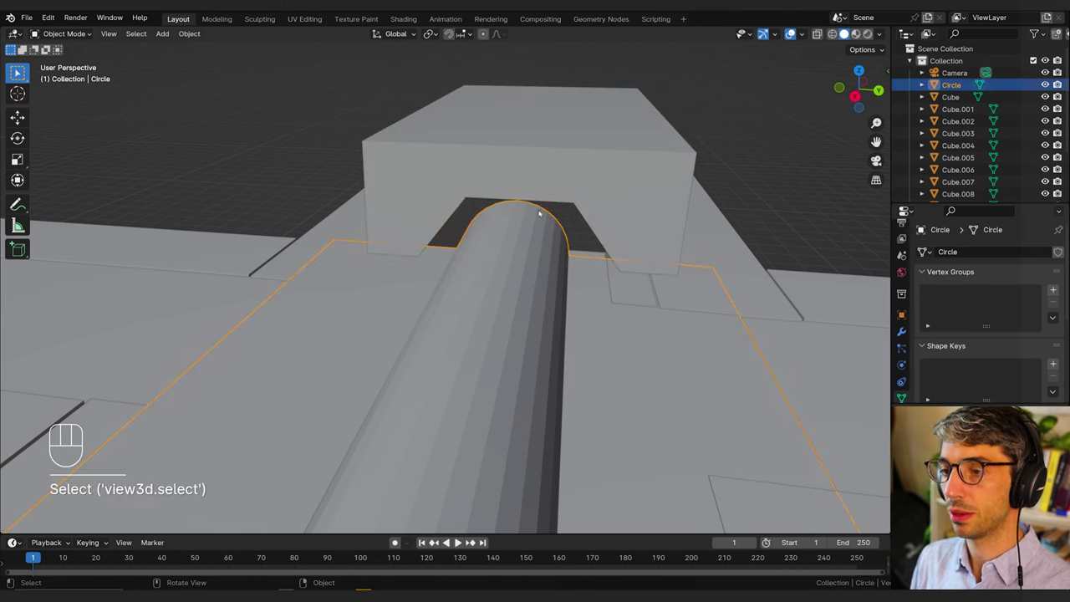
{"action": "key", "text": "Tab"}
{"action": "key", "text": "2"}
{"action": "left_click", "coordinate": [542, 206], "text": "alt"}
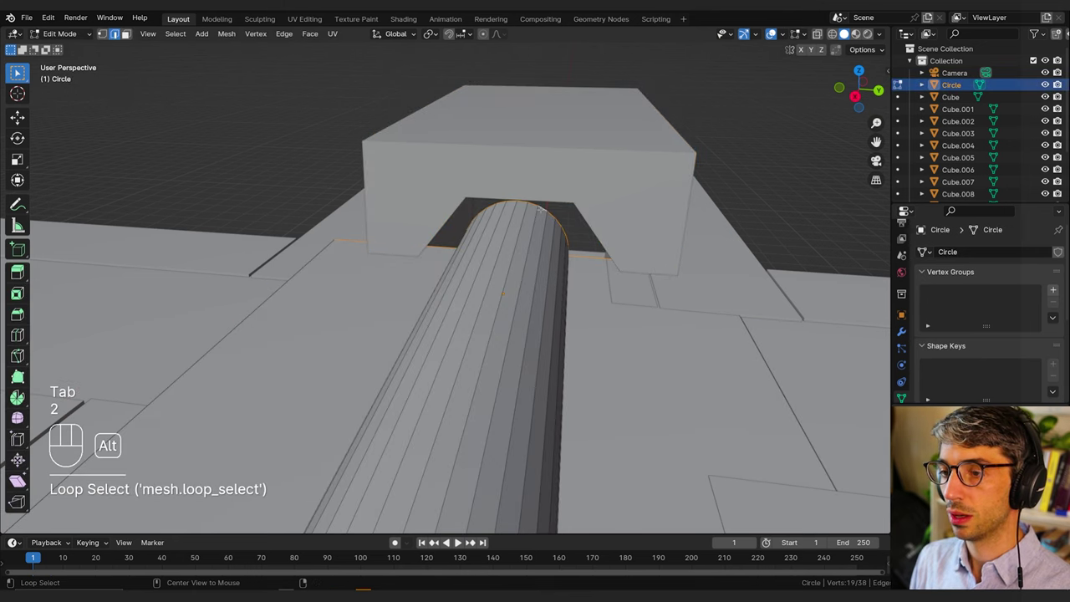
{"action": "middle_click_drag", "start_coordinate": [542, 205], "coordinate": [442, 189]}
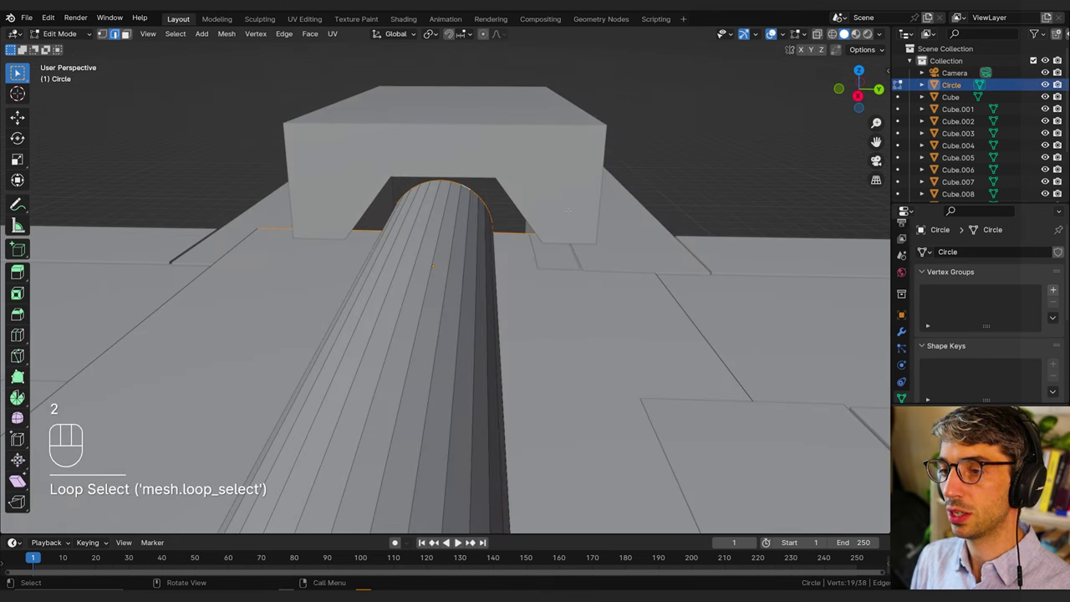
{"action": "key", "text": "e"}
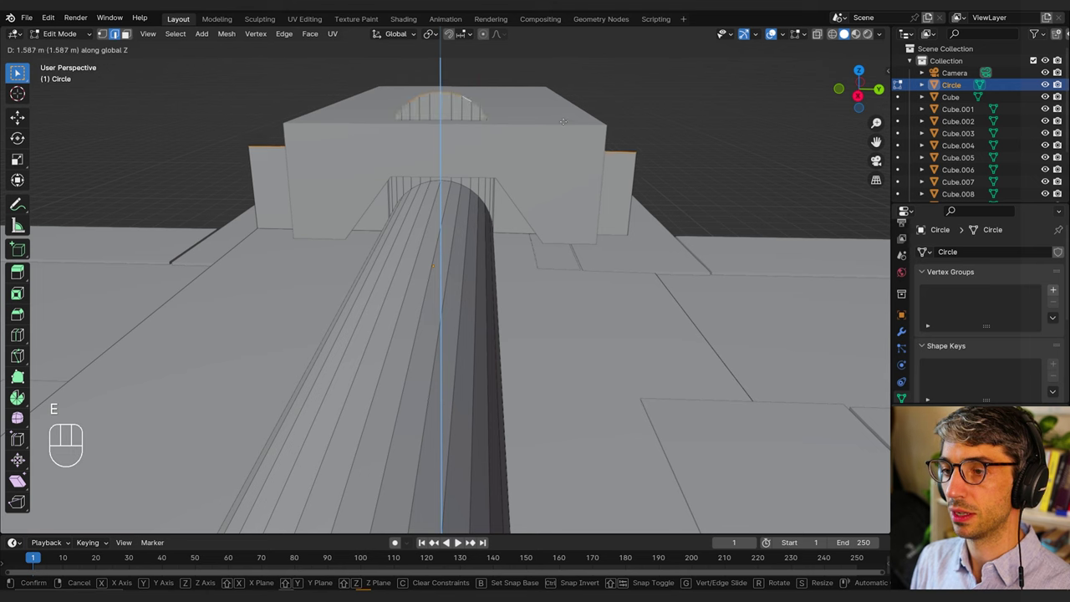
{"action": "left_click", "coordinate": [567, 51]}
{"action": "key", "text": "Tab"}
Step: Lower the roof block's far bottom edges about 3.8 m along Z to close the street end, checking the camera view
{"action": "middle_click_drag", "start_coordinate": [435, 266], "coordinate": [368, 221]}
{"action": "scroll", "coordinate": [501, 211], "scroll_direction": "down", "scroll_amount": 2}
{"action": "middle_click_drag", "start_coordinate": [523, 249], "coordinate": [499, 287], "text": "shift"}
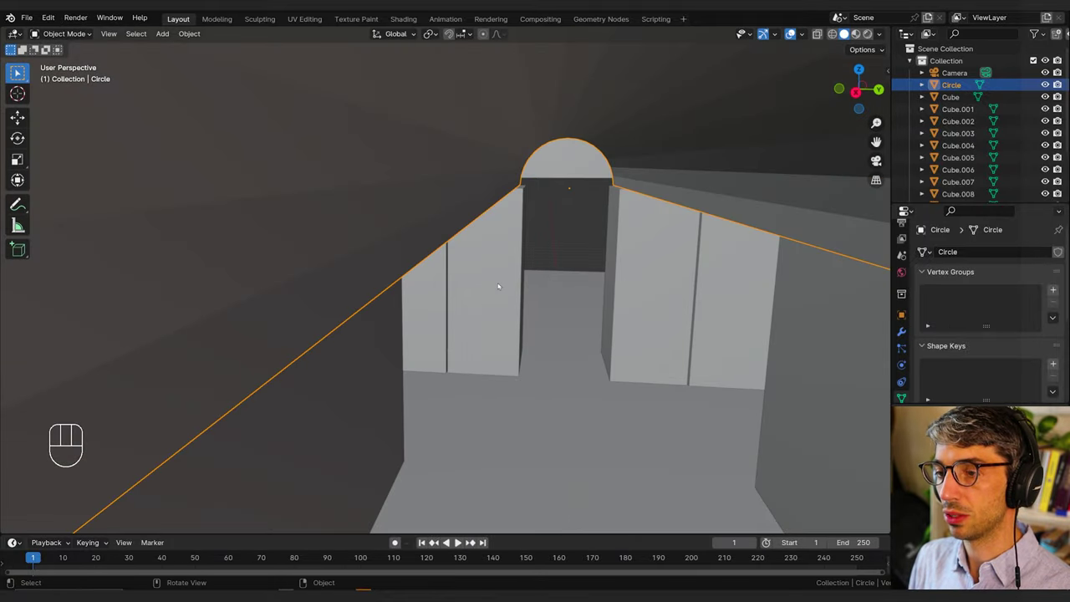
{"action": "key", "text": "KP_0"}
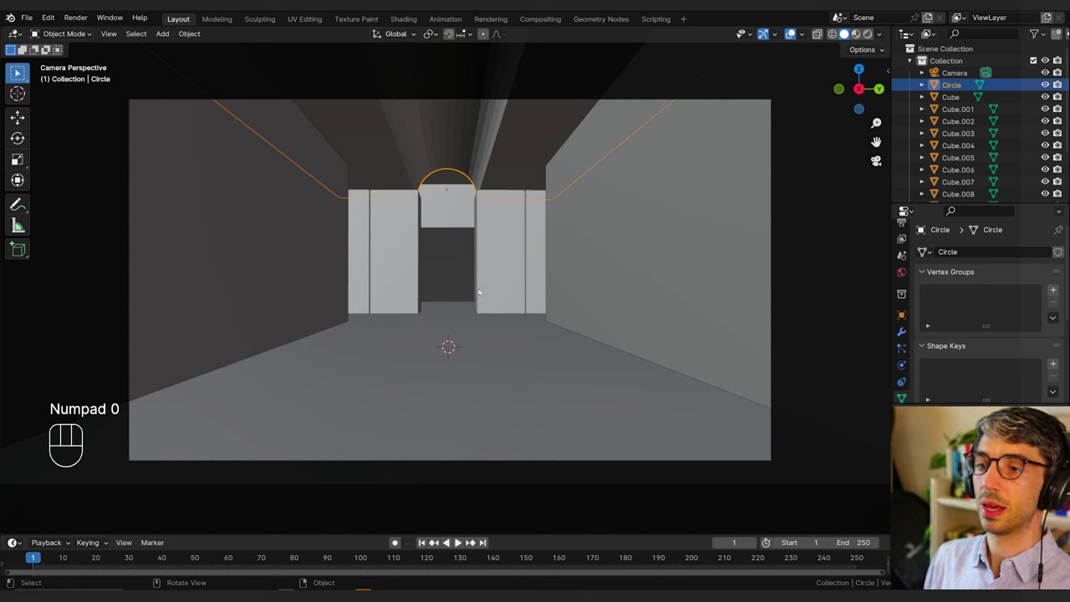
{"action": "left_click", "coordinate": [446, 219]}
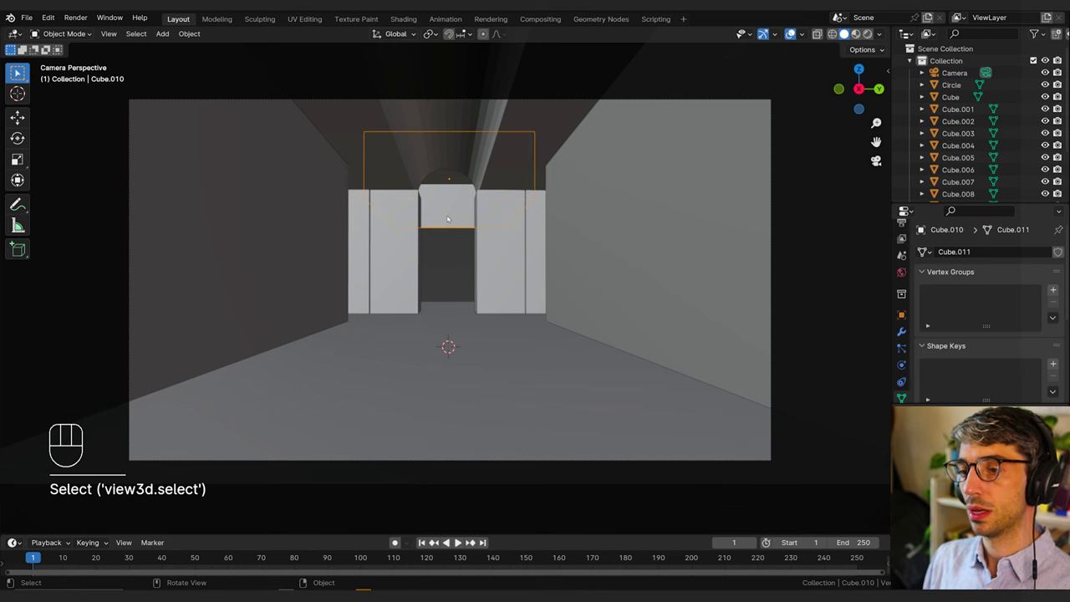
{"action": "key", "text": "Tab"}
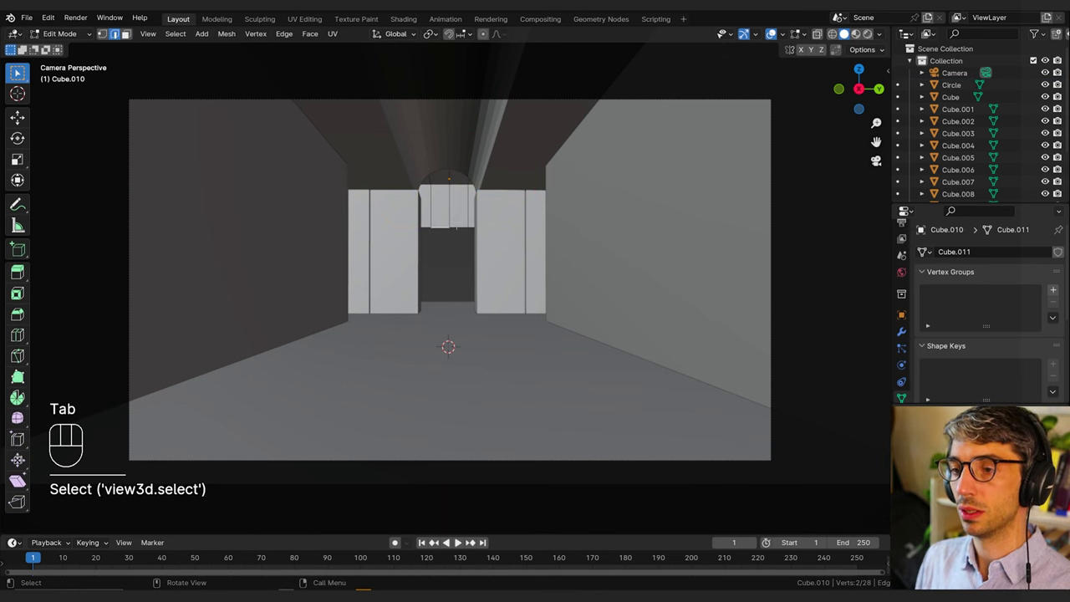
{"action": "left_click", "coordinate": [456, 226], "text": "alt"}
{"action": "middle_click_drag", "start_coordinate": [455, 226], "coordinate": [493, 251]}
{"action": "key", "text": "g"}
{"action": "key", "text": "z"}
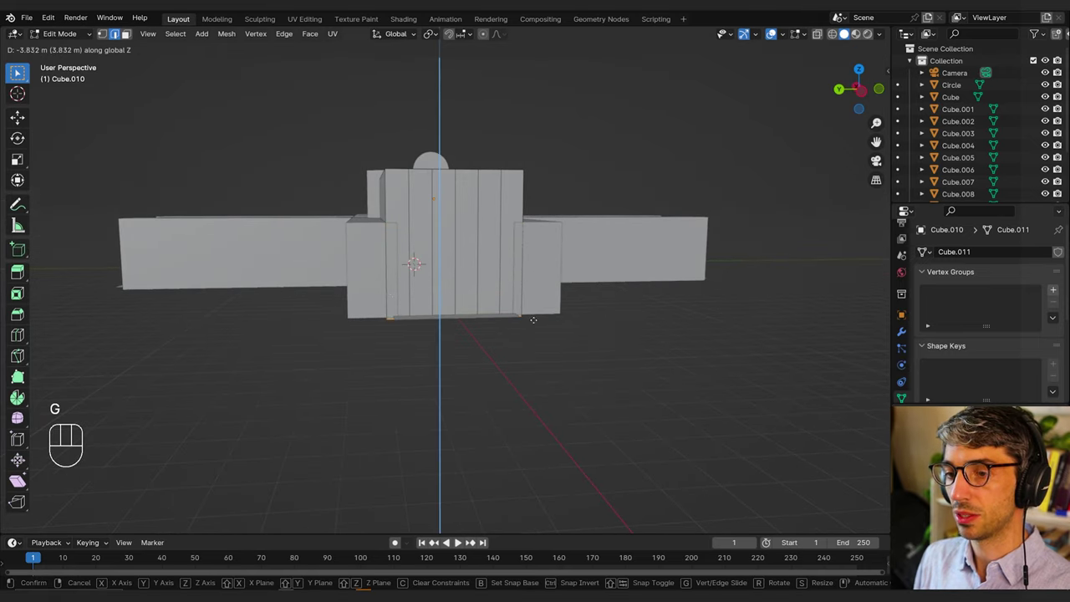
{"action": "left_click", "coordinate": [533, 321]}
{"action": "middle_click_drag", "start_coordinate": [381, 301], "coordinate": [476, 300]}
{"action": "key", "text": "Tab"}
{"action": "key", "text": "KP_0"}
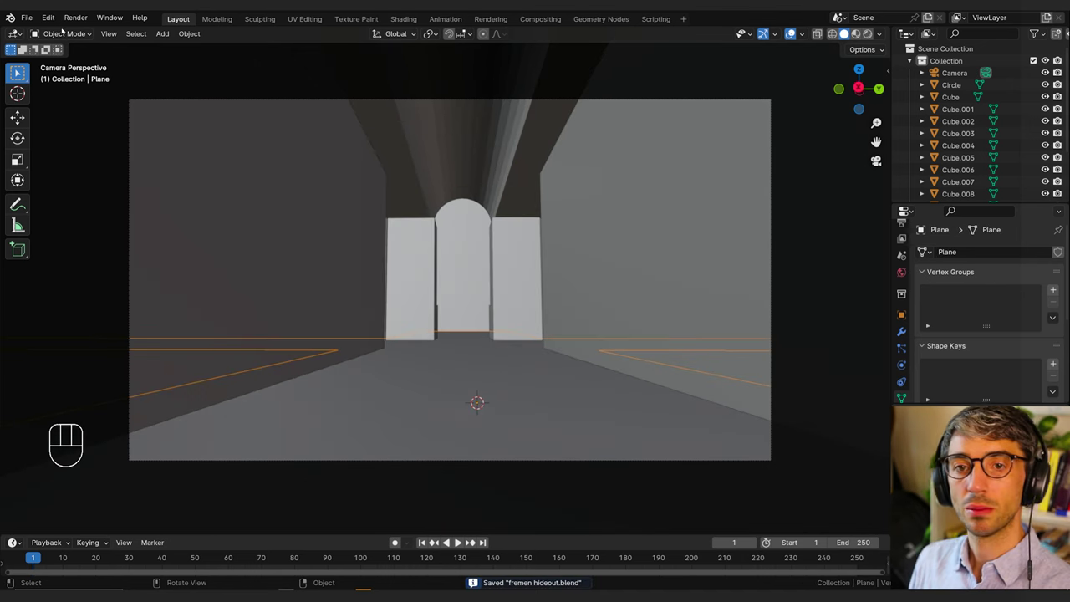
Step: Put the floor plane into Sculpt Mode, set the Draw brush strength to 1.000 and enable Dyntopo
{"action": "left_click", "coordinate": [61, 33]}
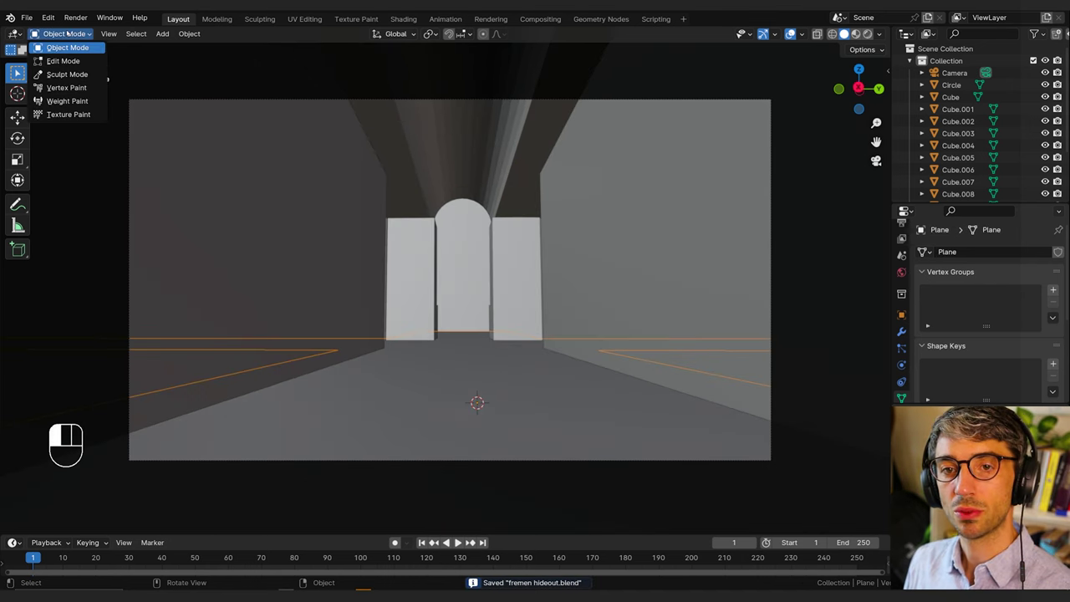
{"action": "left_click", "coordinate": [67, 74]}
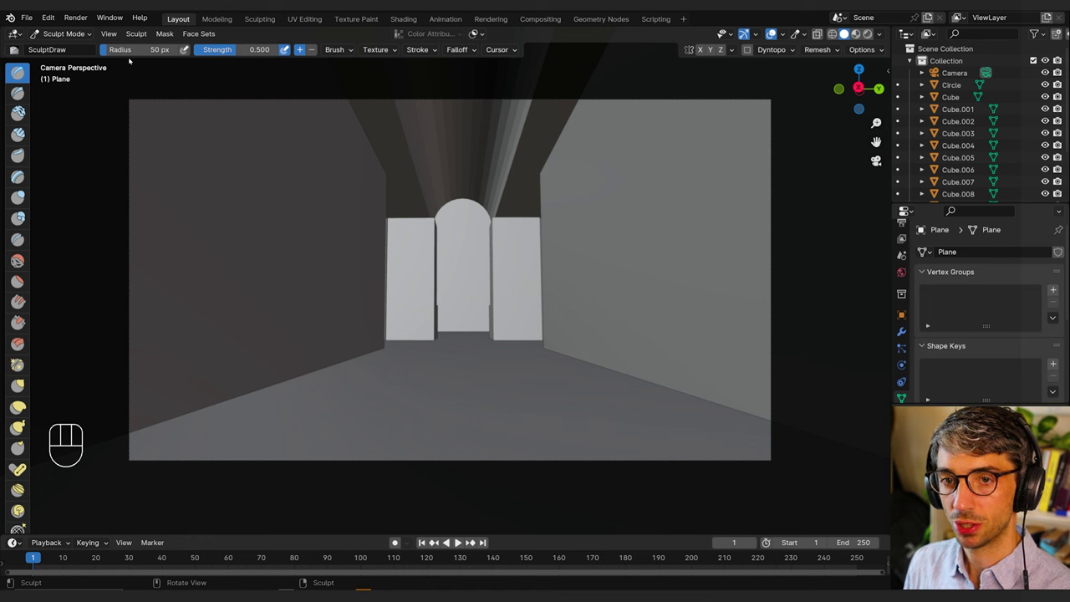
{"action": "left_click_drag", "start_coordinate": [251, 50], "coordinate": [284, 52]}
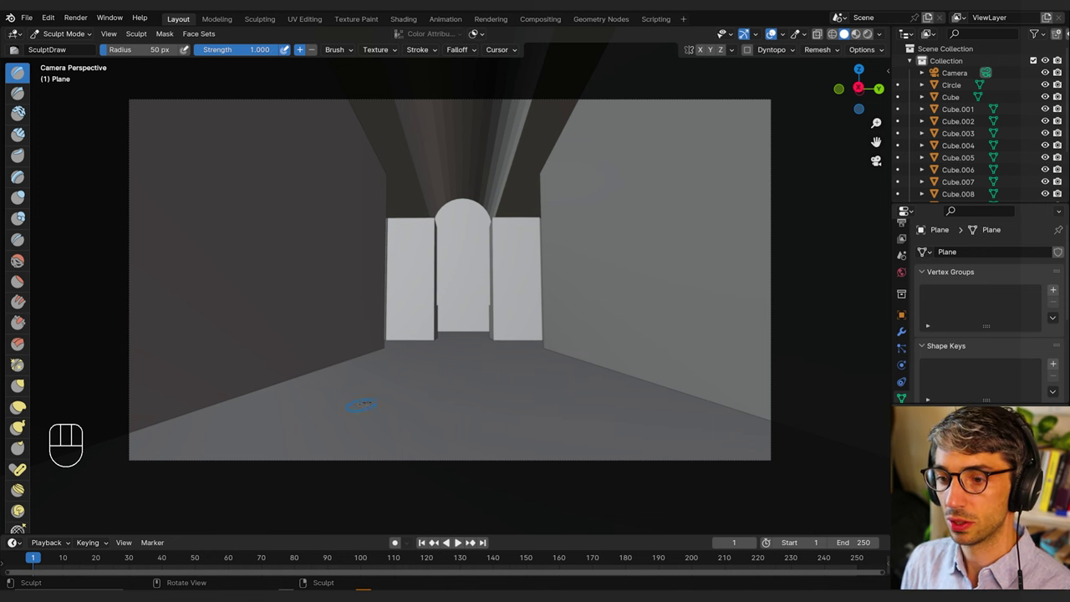
{"action": "left_click", "coordinate": [747, 50]}
{"action": "left_click", "coordinate": [747, 77]}
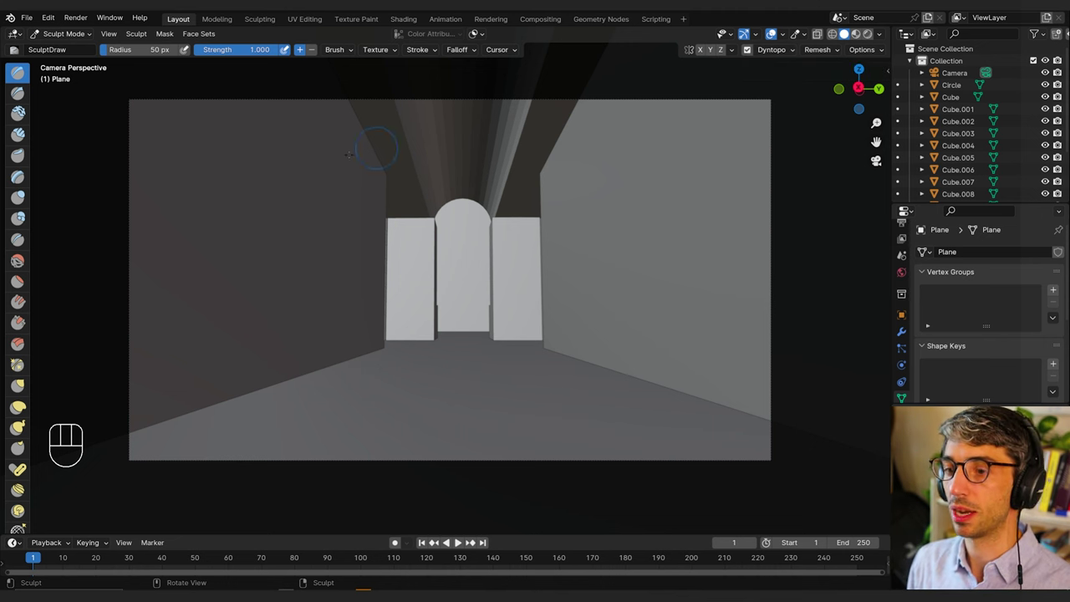
Step: Try sculpting a ridge on the floor along the dark wall's base, also at strength 0.500, and undo the strokes
{"action": "left_click_drag", "start_coordinate": [380, 350], "coordinate": [227, 397]}
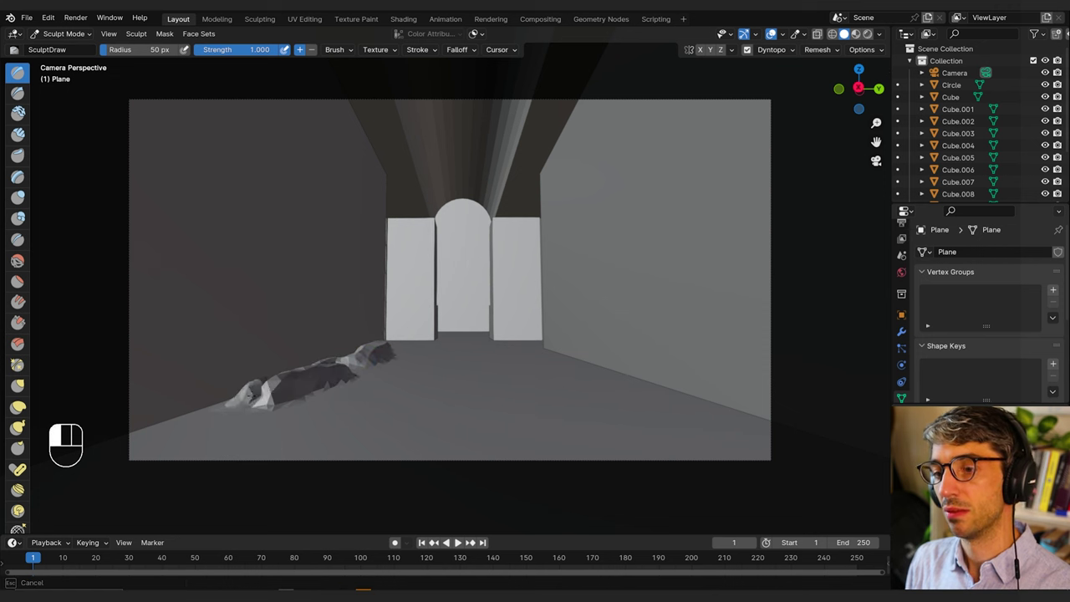
{"action": "key", "text": "ctrl+z"}
{"action": "key", "text": "ctrl+z"}
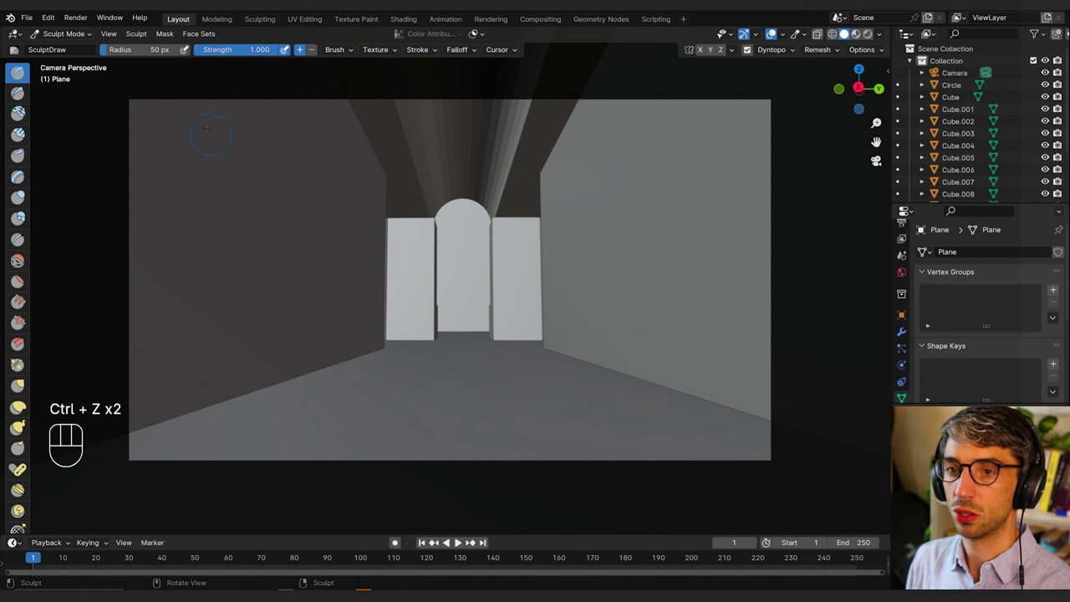
{"action": "left_click_drag", "start_coordinate": [269, 52], "coordinate": [239, 52]}
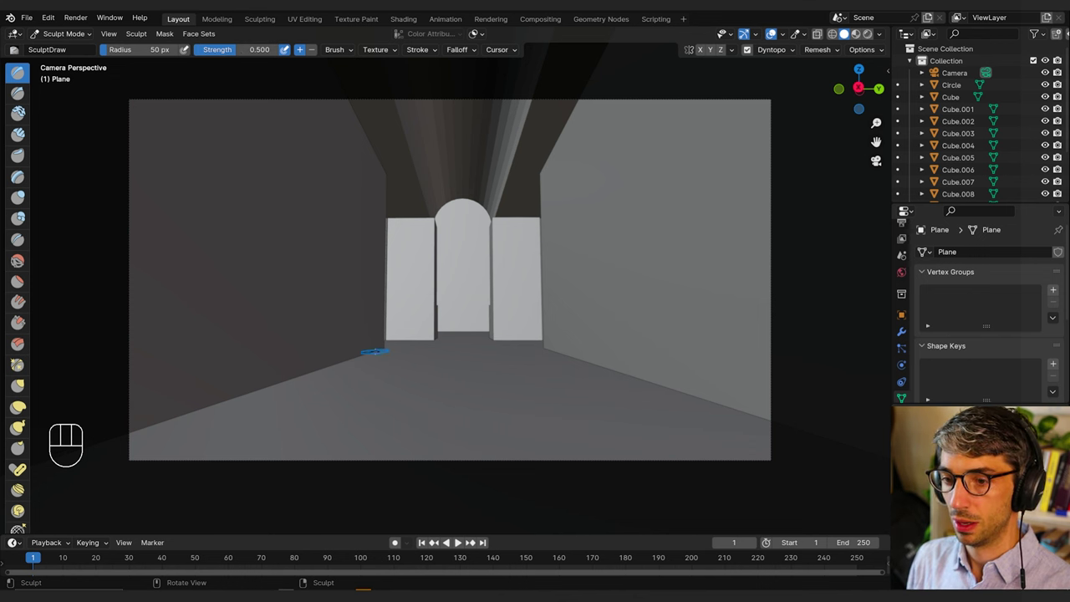
{"action": "mouse_move", "coordinate": [375, 349]}
{"action": "left_mouse_down"}
{"action": "mouse_move", "coordinate": [322, 372]}
{"action": "mouse_move", "coordinate": [217, 388]}
{"action": "left_mouse_up"}
{"action": "key", "text": "ctrl+z"}
Step: Set the brush strength to 0.200 and sculpt raised sand along both wall bases and across the floor
{"action": "left_click_drag", "start_coordinate": [251, 49], "coordinate": [208, 50]}
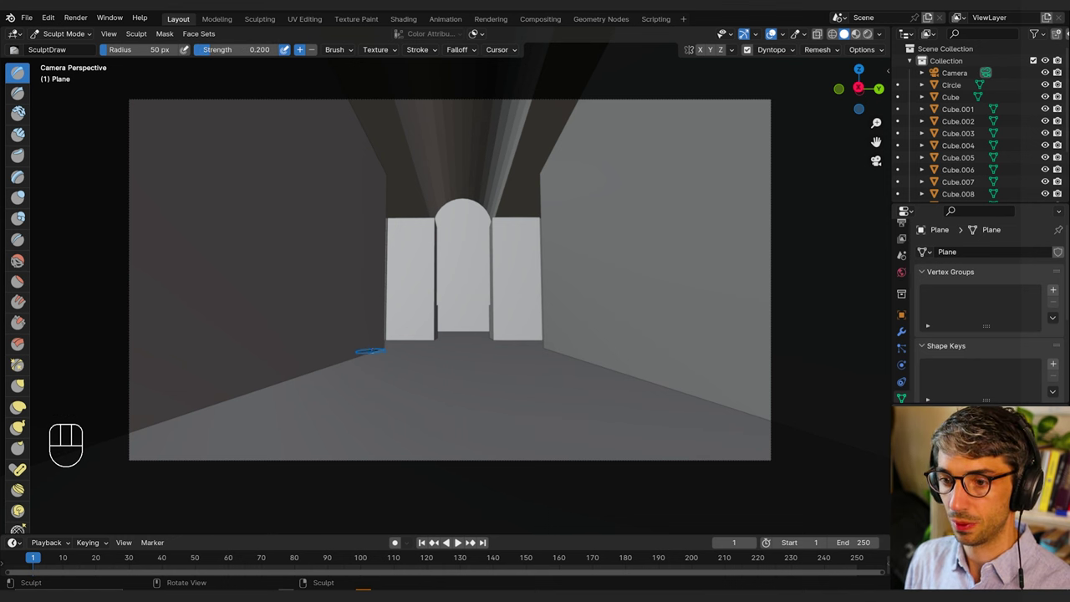
{"action": "mouse_move", "coordinate": [360, 353]}
{"action": "left_mouse_down"}
{"action": "mouse_move", "coordinate": [176, 408]}
{"action": "mouse_move", "coordinate": [134, 433]}
{"action": "left_mouse_up"}
{"action": "mouse_move", "coordinate": [556, 352]}
{"action": "left_mouse_down"}
{"action": "mouse_move", "coordinate": [577, 368]}
{"action": "mouse_move", "coordinate": [753, 400]}
{"action": "mouse_move", "coordinate": [580, 361]}
{"action": "mouse_move", "coordinate": [615, 370]}
{"action": "left_mouse_up"}
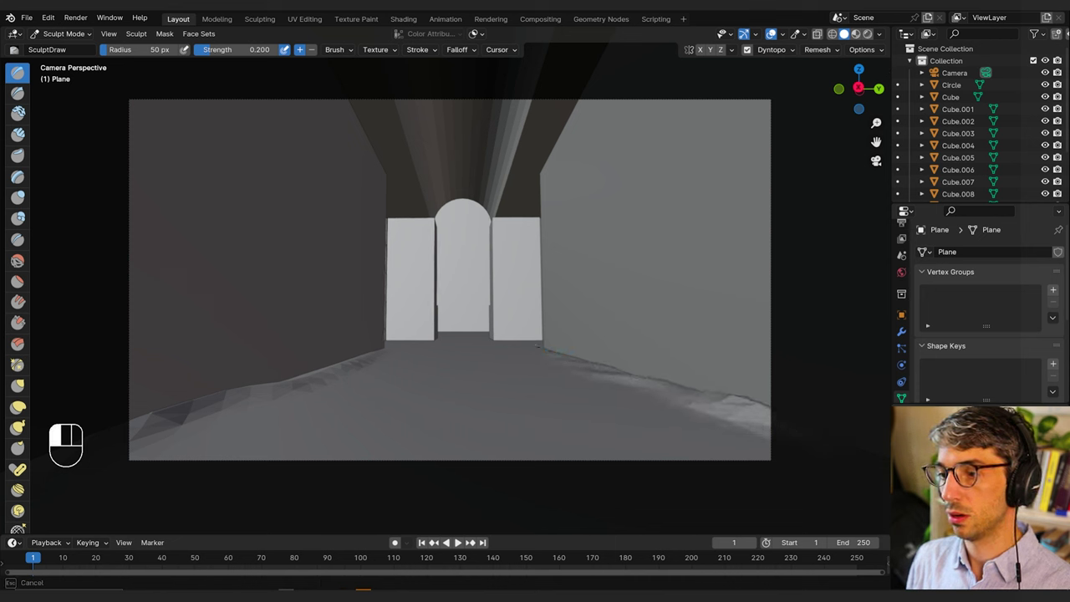
{"action": "mouse_move", "coordinate": [537, 345]}
{"action": "left_mouse_down"}
{"action": "mouse_move", "coordinate": [447, 349]}
{"action": "mouse_move", "coordinate": [448, 334]}
{"action": "left_mouse_up"}
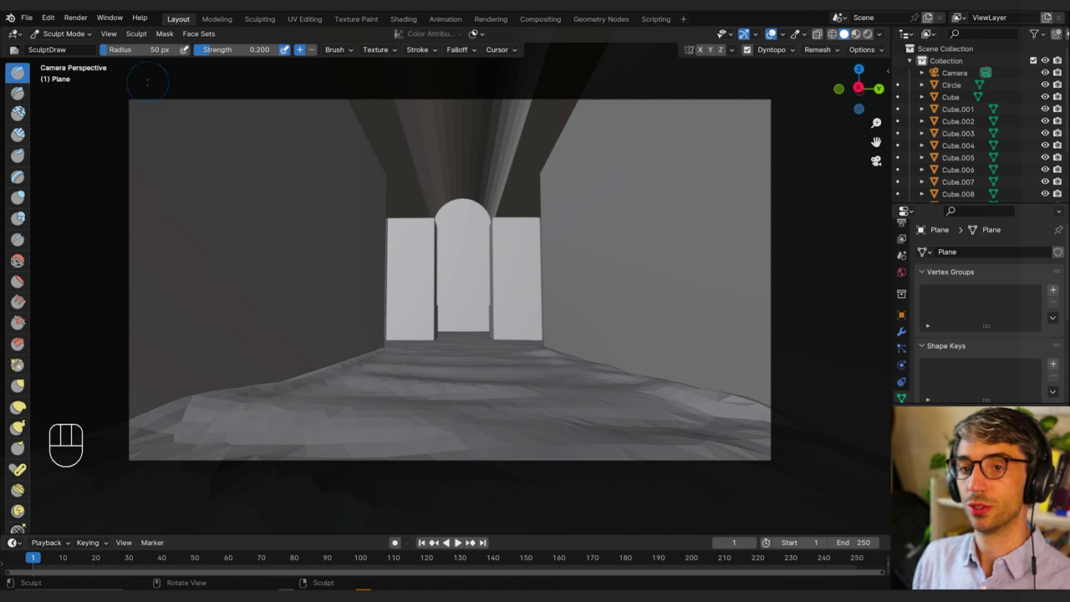
Step: Enlarge the sculpt brush radius to 82 px, sculpt mounds toward the floor's far end and return to Object Mode
{"action": "left_click", "coordinate": [106, 52]}
{"action": "left_click_drag", "start_coordinate": [151, 49], "coordinate": [244, 50]}
{"action": "left_click_drag", "start_coordinate": [432, 338], "coordinate": [378, 338]}
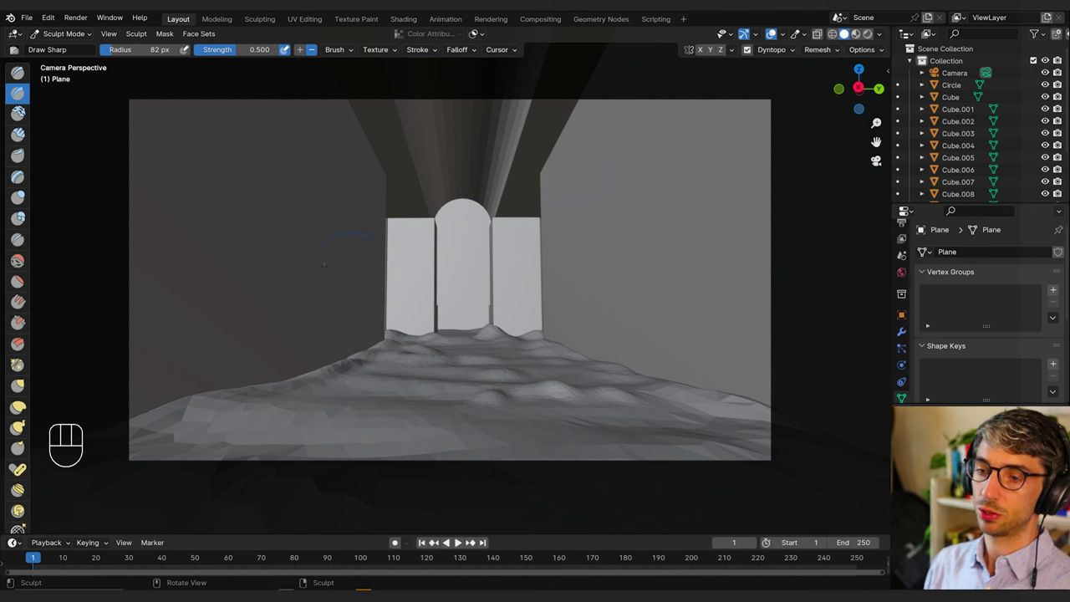
{"action": "left_click", "coordinate": [63, 34]}
{"action": "left_click", "coordinate": [67, 60]}
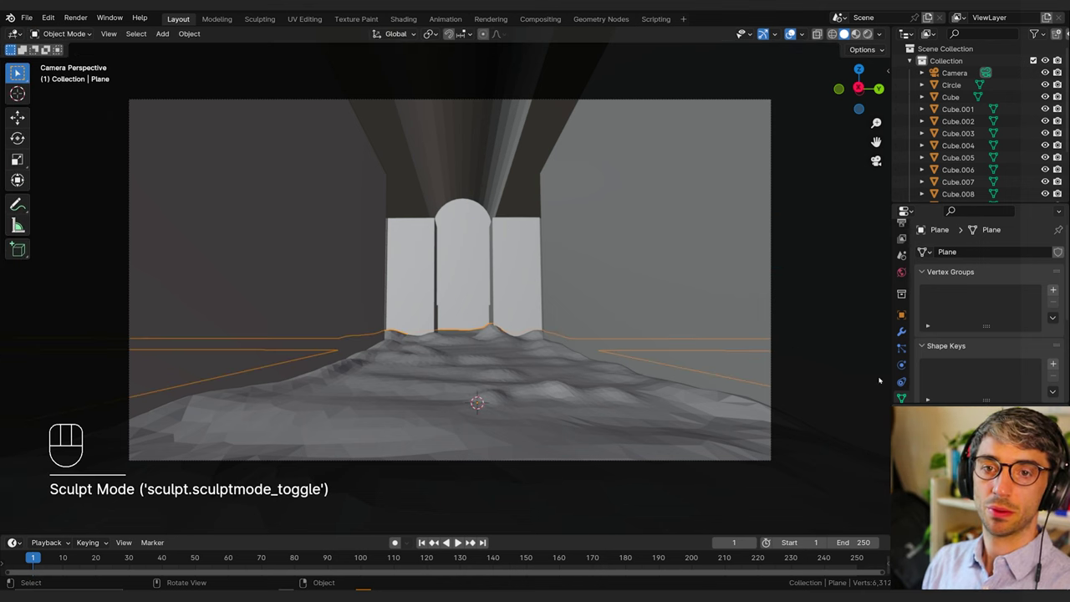
Step: Put the light-gray side wall into Edit Mode and add three evenly spaced loop cuts running along its length
{"action": "left_click", "coordinate": [717, 277]}
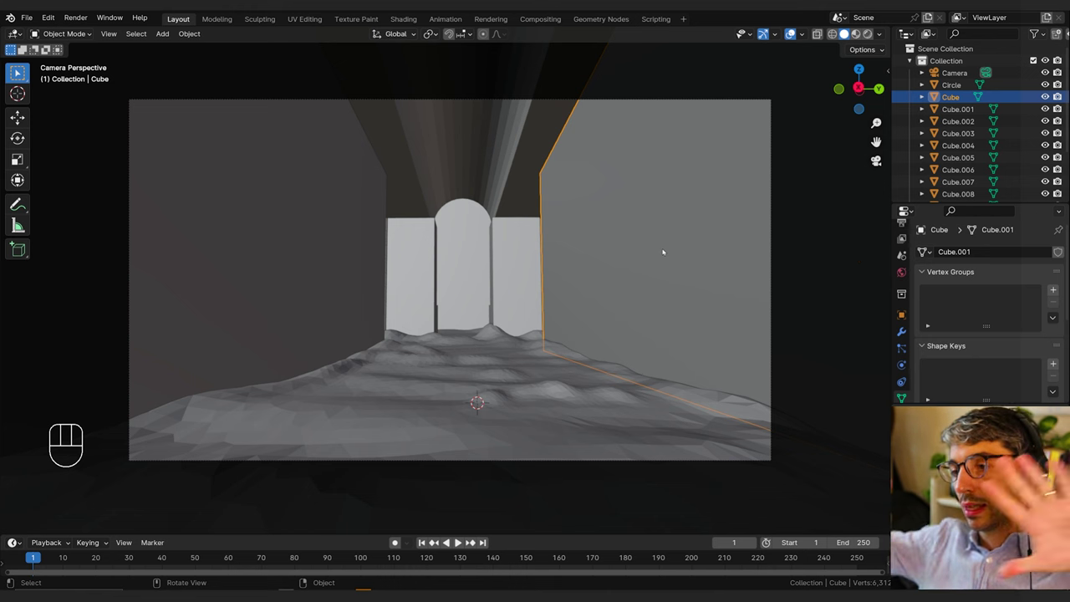
{"action": "key", "text": "Tab"}
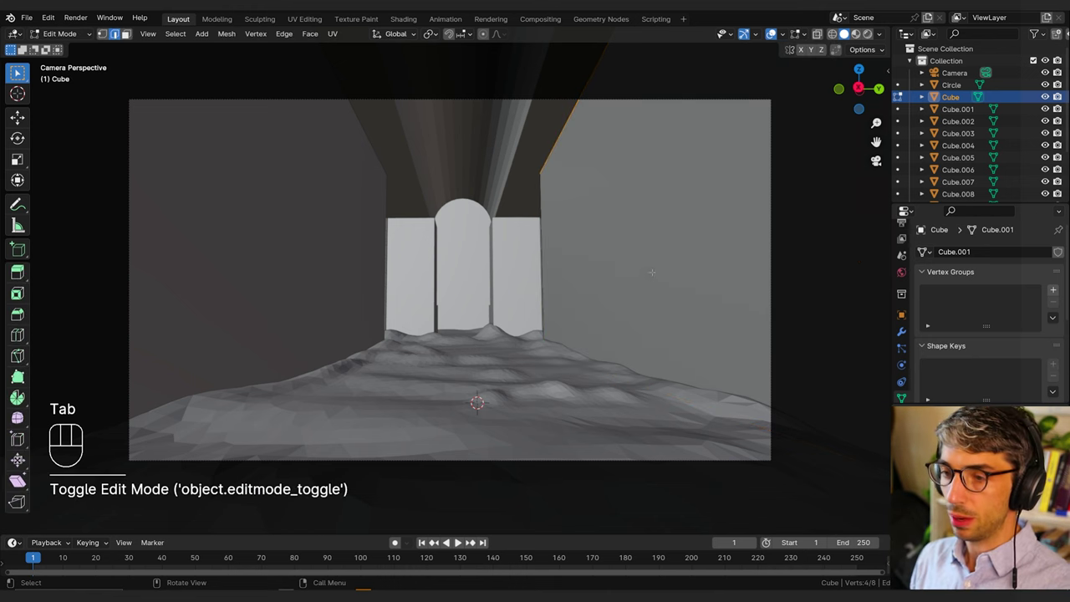
{"action": "key", "text": "ctrl+r"}
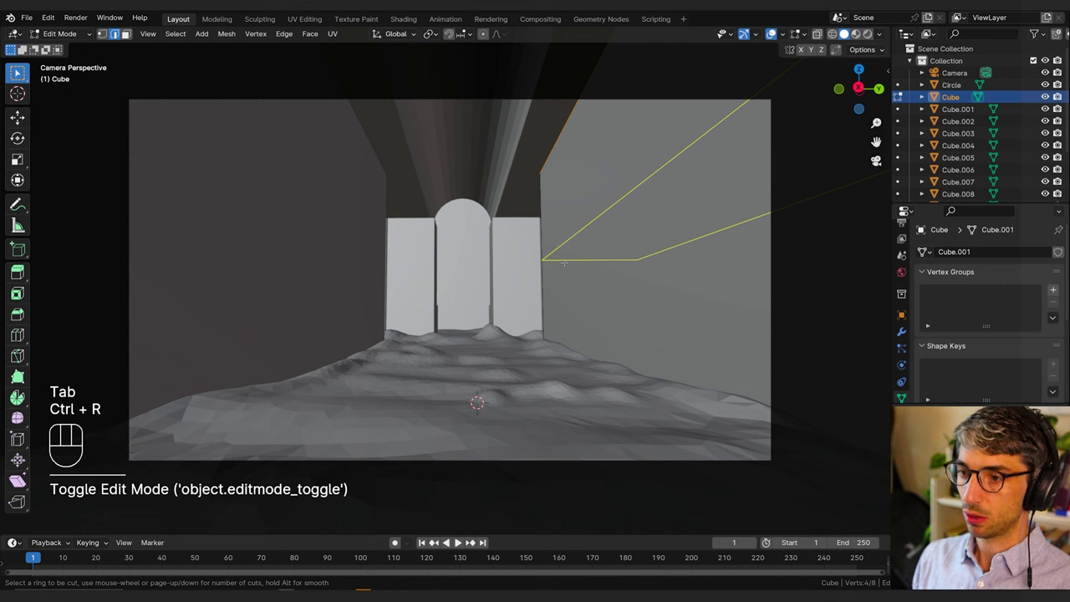
{"action": "scroll", "coordinate": [565, 264], "scroll_direction": "up", "scroll_amount": 2}
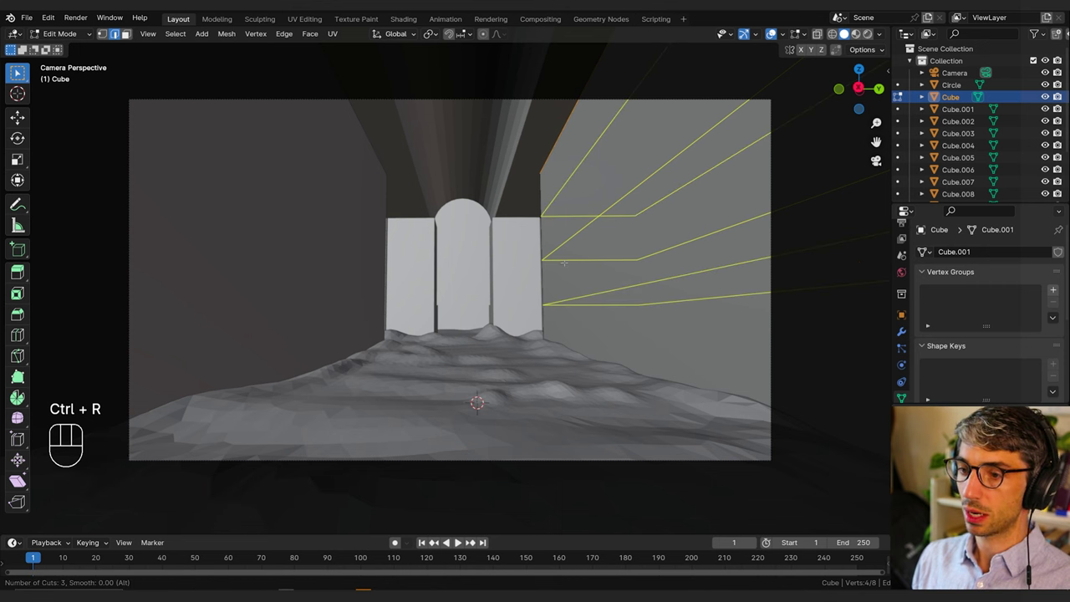
{"action": "left_click", "coordinate": [564, 264]}
{"action": "left_click", "coordinate": [564, 264]}
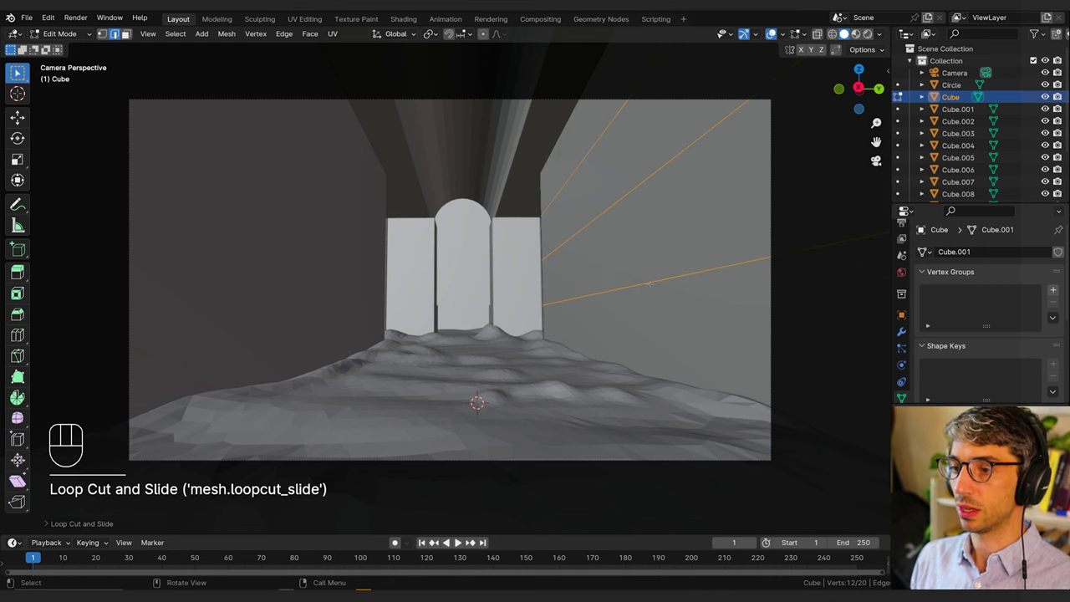
{"action": "left_click", "coordinate": [629, 289]}
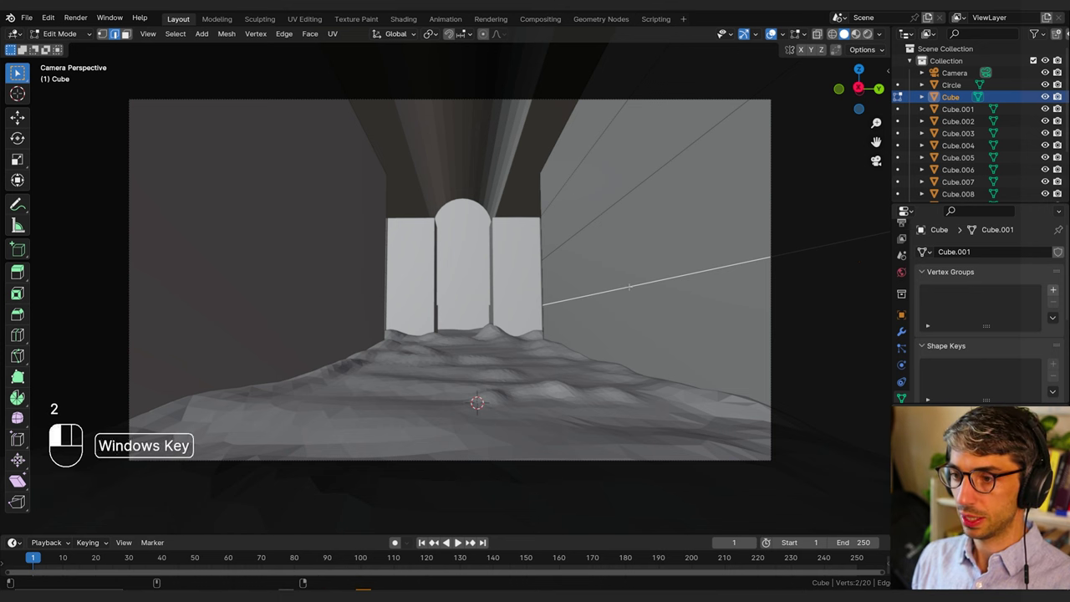
{"action": "left_click", "coordinate": [620, 198], "text": "alt"}
{"action": "key", "text": "ctrl+z"}
{"action": "key", "text": "ctrl+z"}
{"action": "key", "text": "ctrl+z"}
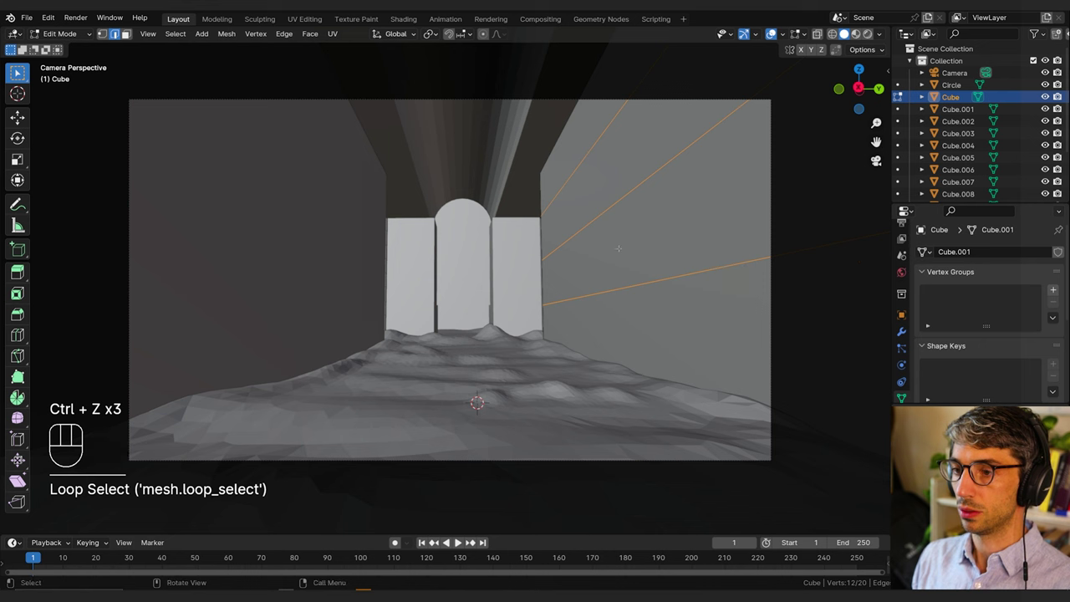
Step: Bevel the three lengthwise loops into narrow bands about 0.058 m wide and extrude them into wall ledges
{"action": "key", "text": "ctrl+b"}
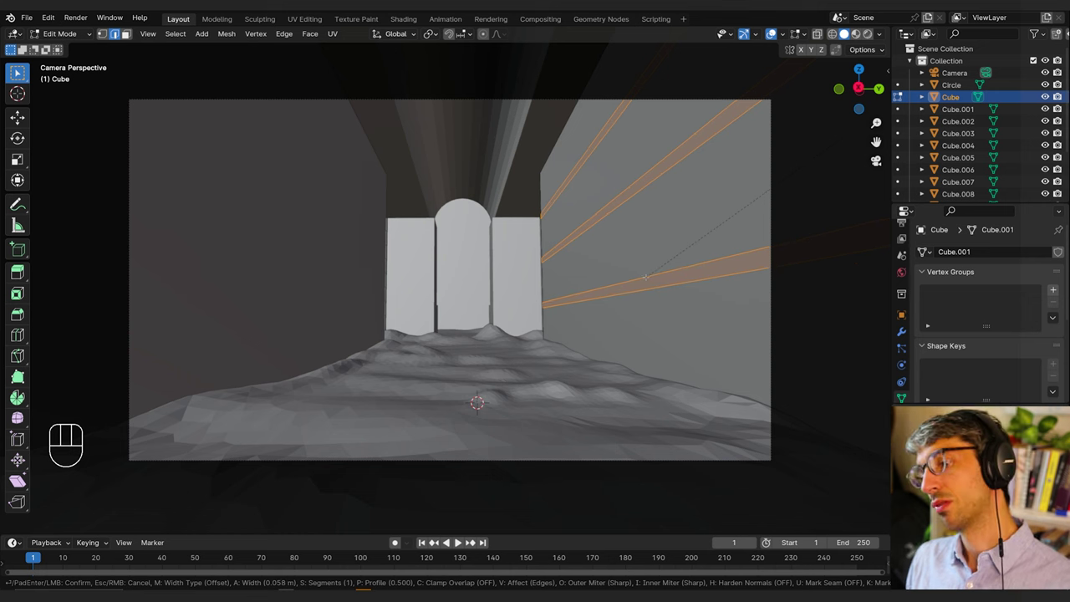
{"action": "left_click", "coordinate": [641, 269]}
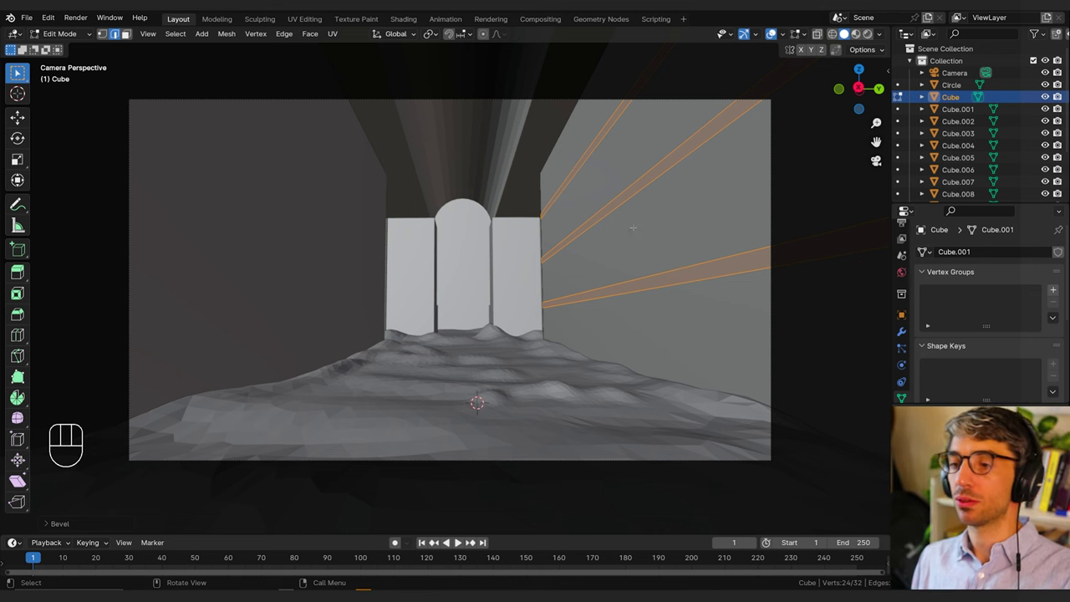
{"action": "key", "text": "e"}
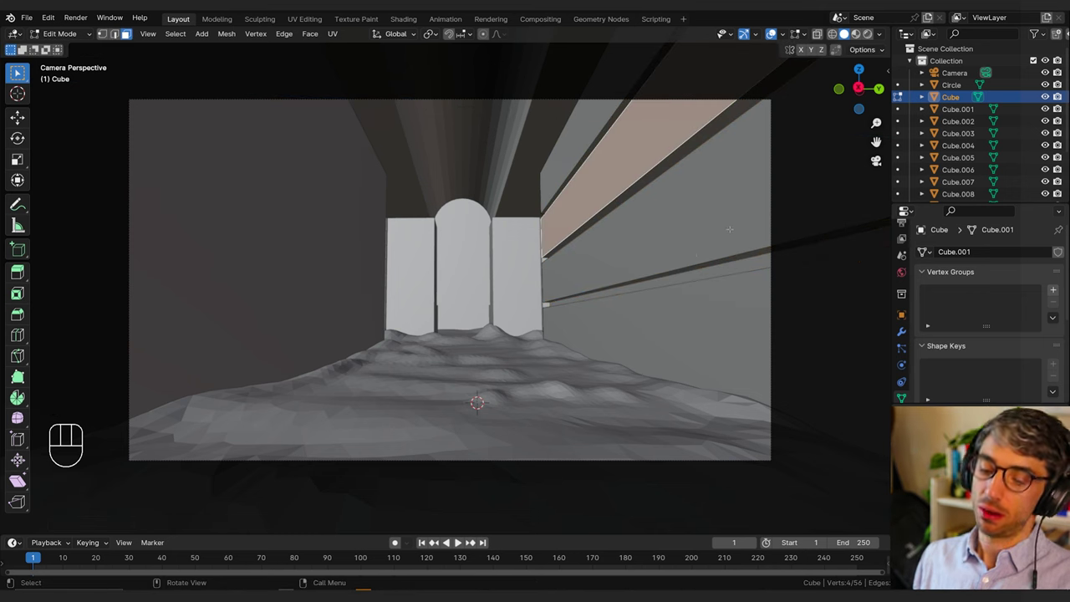
Step: Inset the wall face between the upper two ledges, scale it along X and extrude it inward as a recess
{"action": "key", "text": "i"}
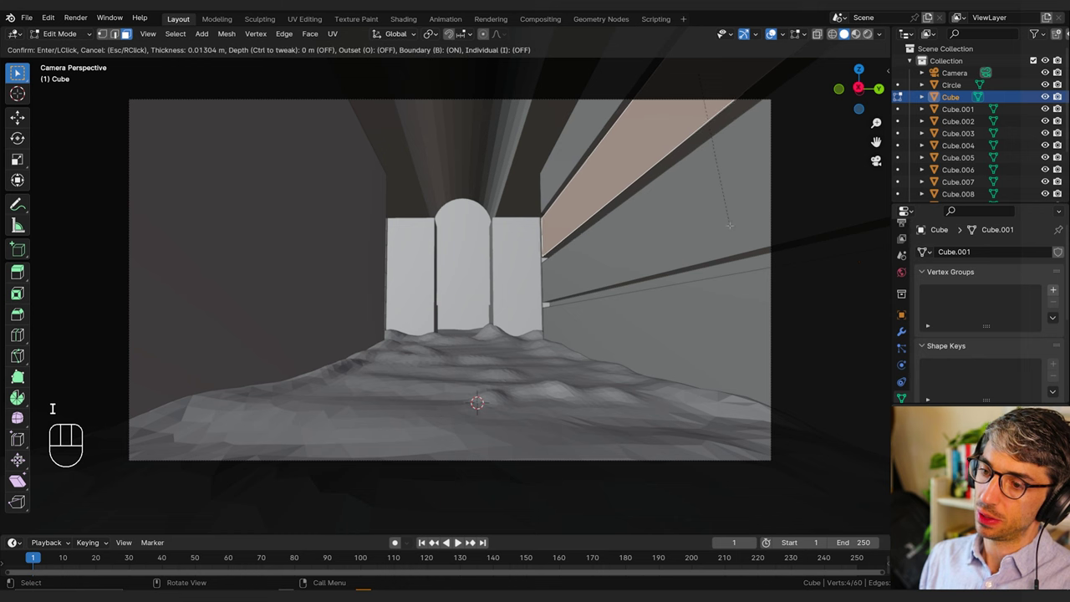
{"action": "left_click", "coordinate": [715, 183]}
{"action": "key", "text": "s"}
{"action": "key", "text": "x"}
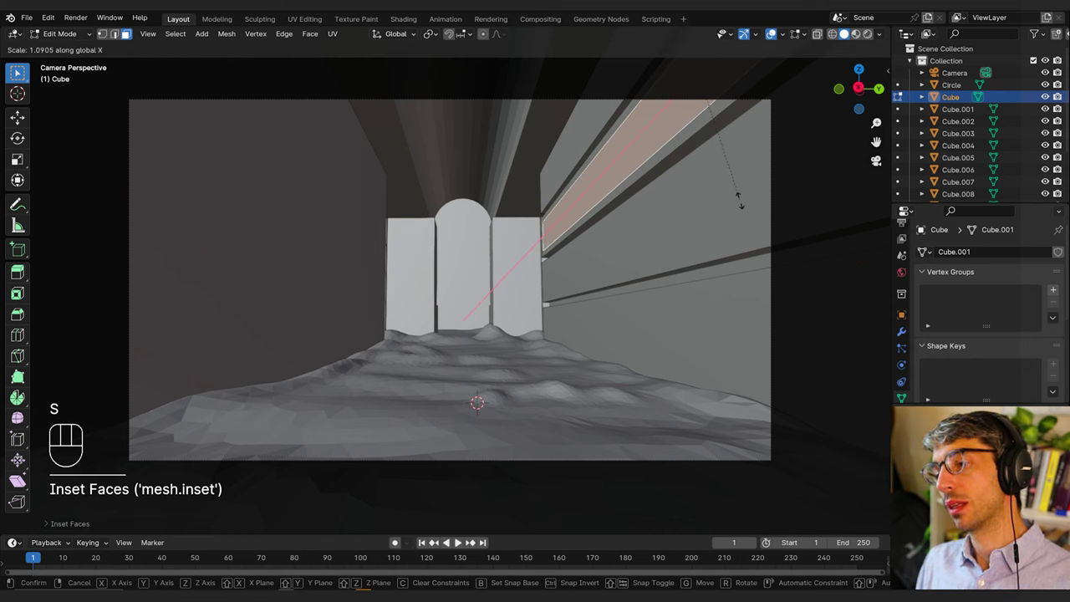
{"action": "left_click", "coordinate": [710, 202]}
{"action": "key", "text": "e"}
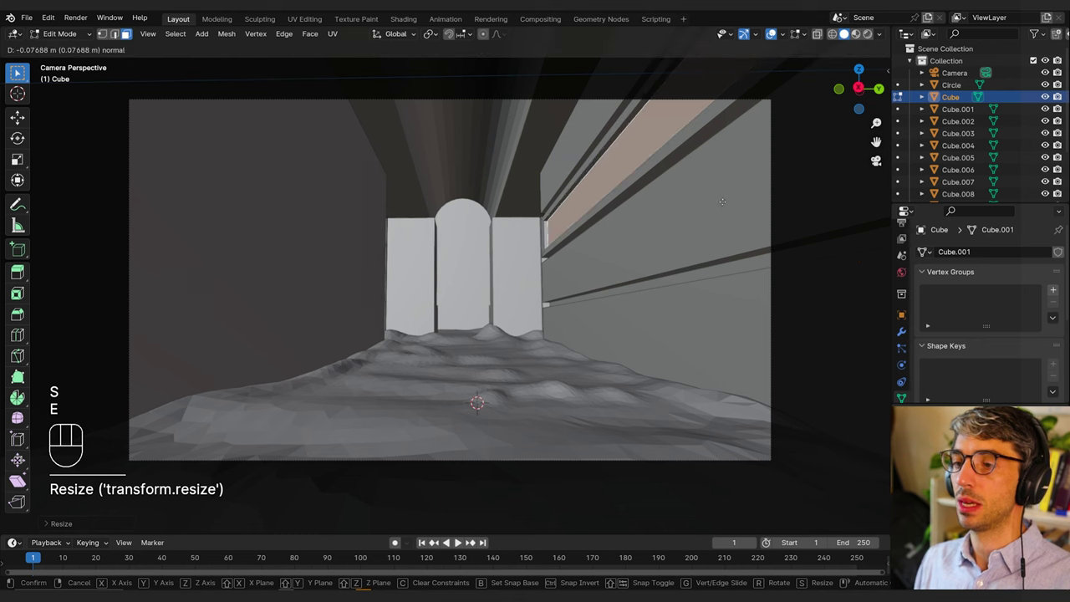
{"action": "left_click", "coordinate": [730, 204]}
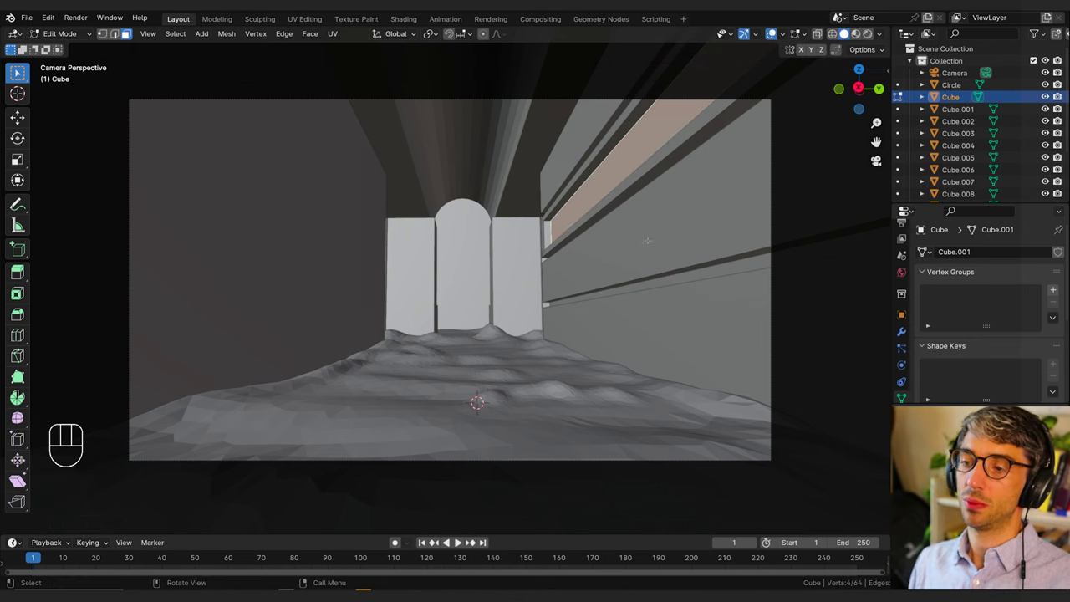
Step: Add a vertical loop cut across the wall, bevel it into a strip and extrude it about 0.34 m into a pillar
{"action": "key", "text": "ctrl+r"}
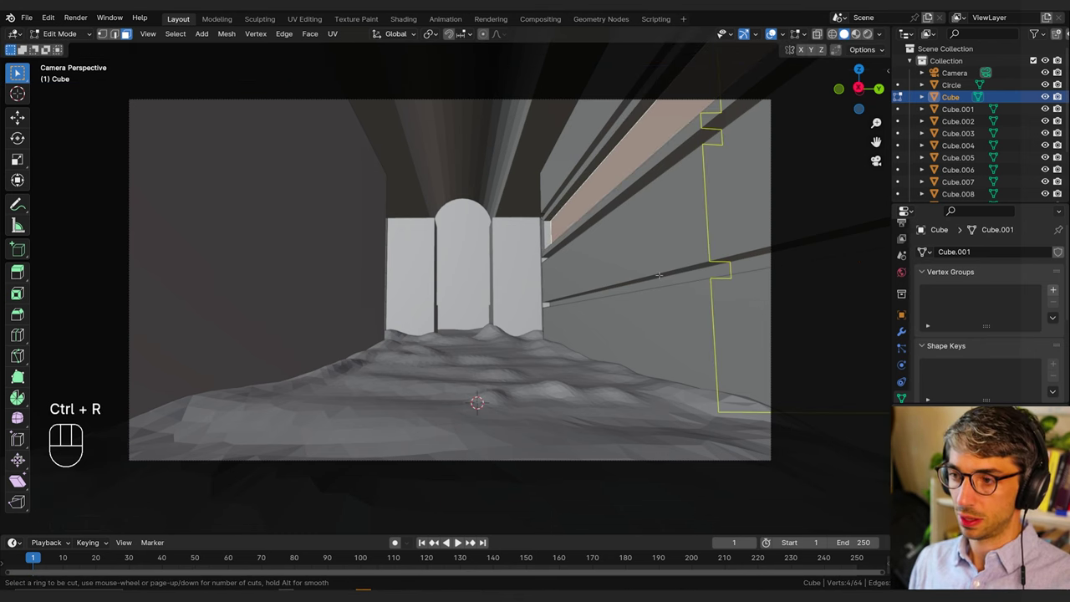
{"action": "left_click", "coordinate": [658, 274]}
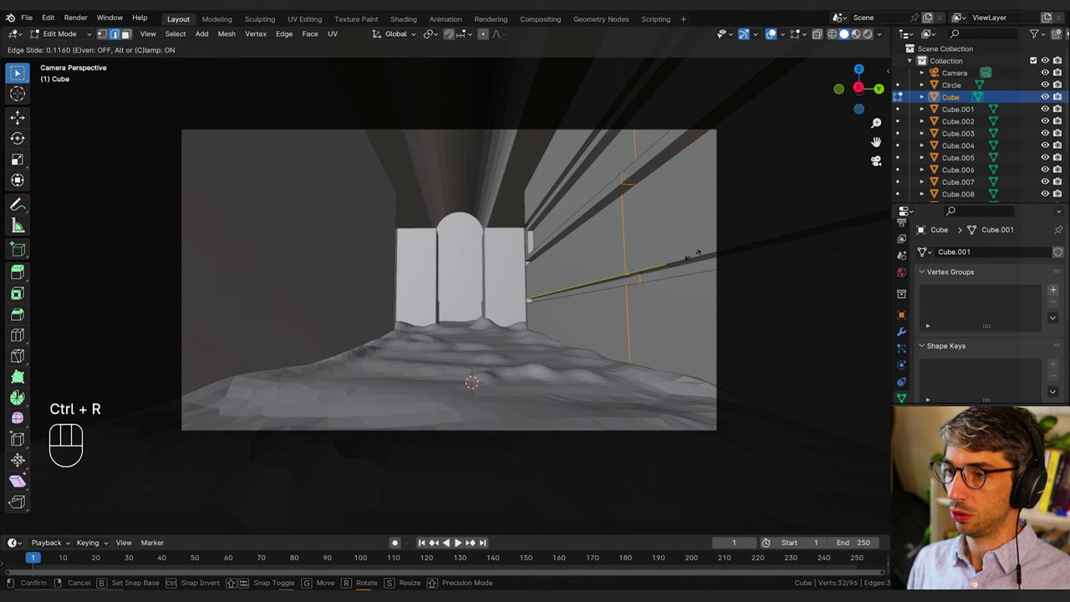
{"action": "left_click", "coordinate": [693, 253]}
{"action": "key", "text": "ctrl+b"}
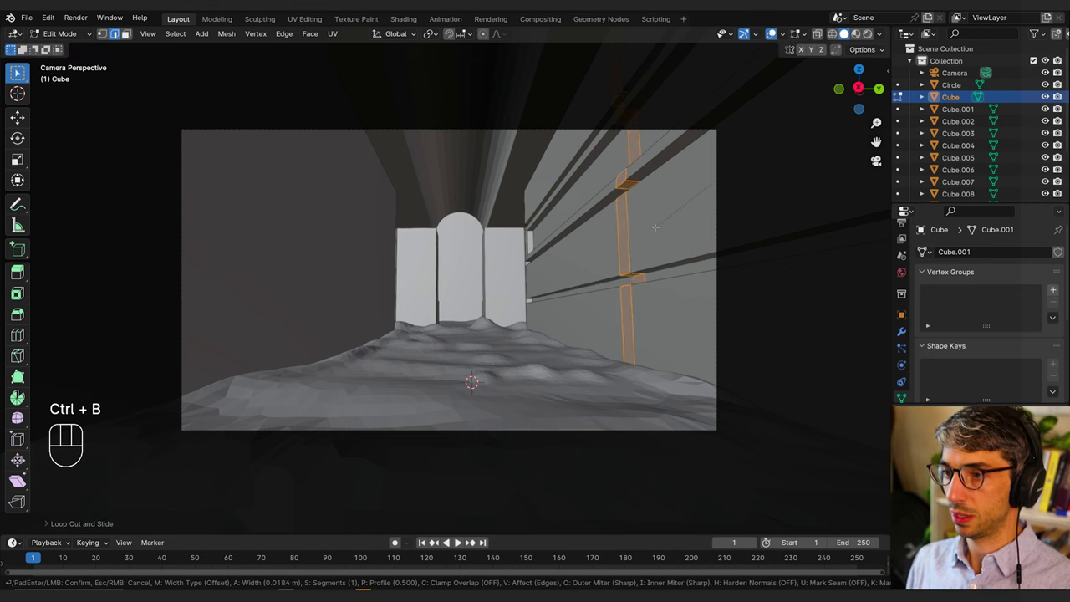
{"action": "left_click", "coordinate": [652, 231]}
{"action": "key", "text": "e"}
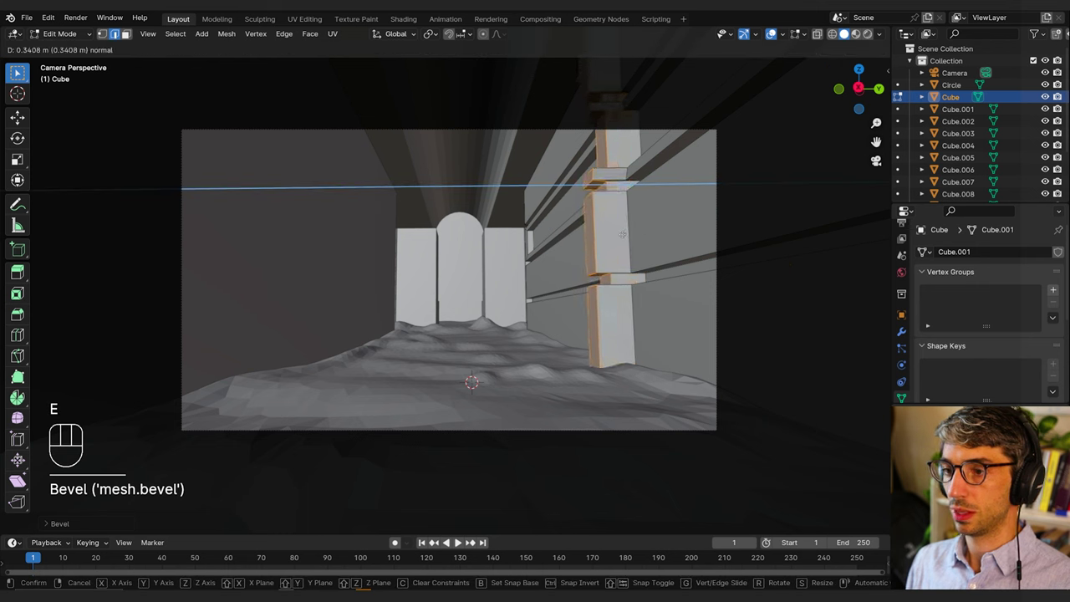
{"action": "left_click", "coordinate": [620, 237]}
{"action": "key", "text": "Tab"}
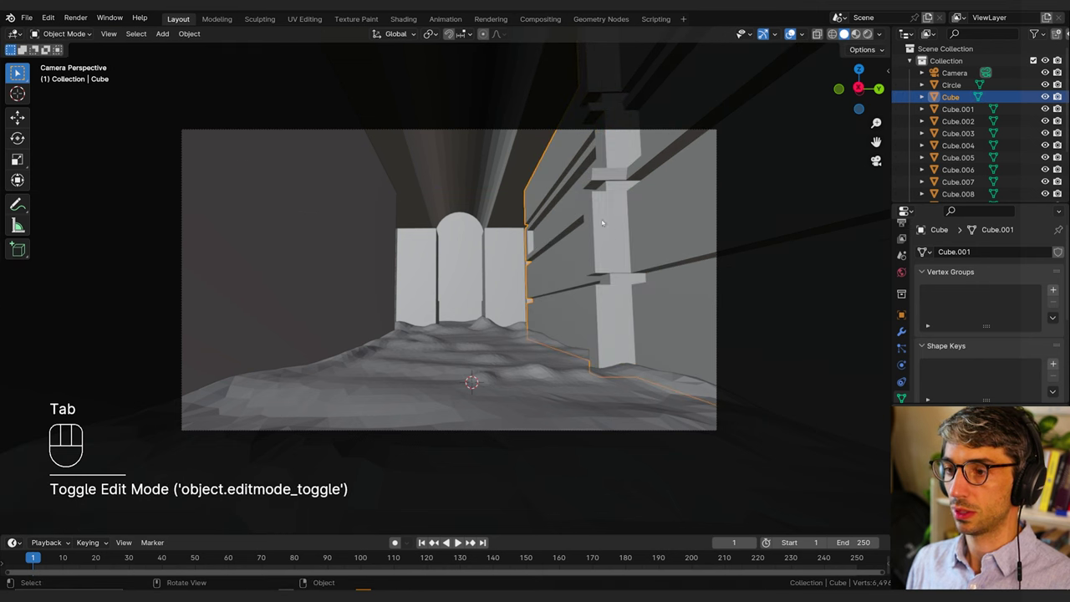
Step: Inset the wall panel between the lower two ledges on the camera side of the pillar and scale it along Z
{"action": "key", "text": "Tab"}
{"action": "key", "text": "3"}
{"action": "left_click", "coordinate": [759, 232]}
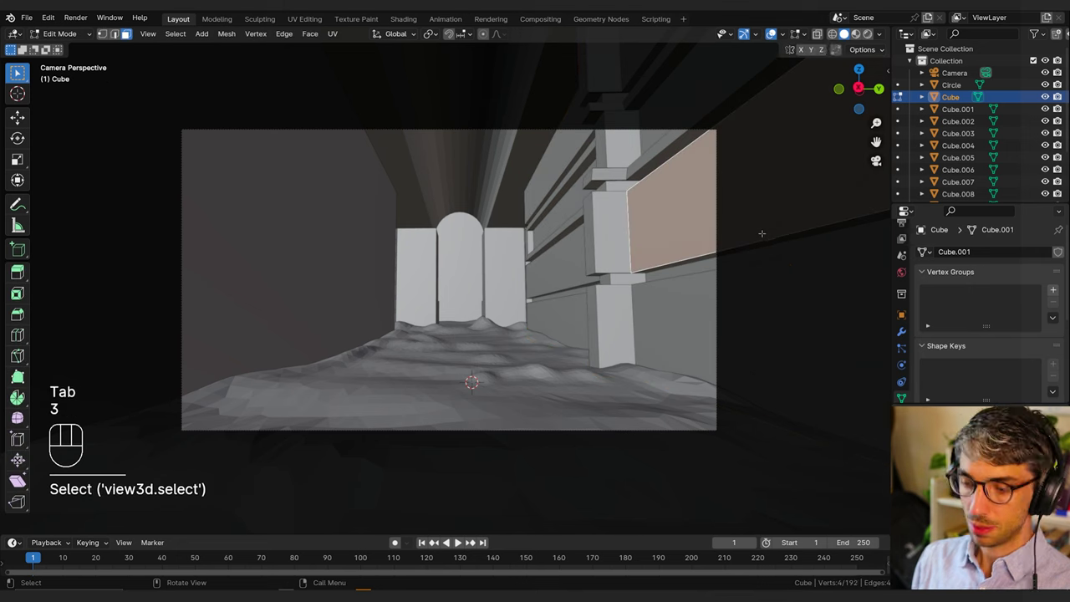
{"action": "key", "text": "i"}
{"action": "left_click", "coordinate": [809, 159]}
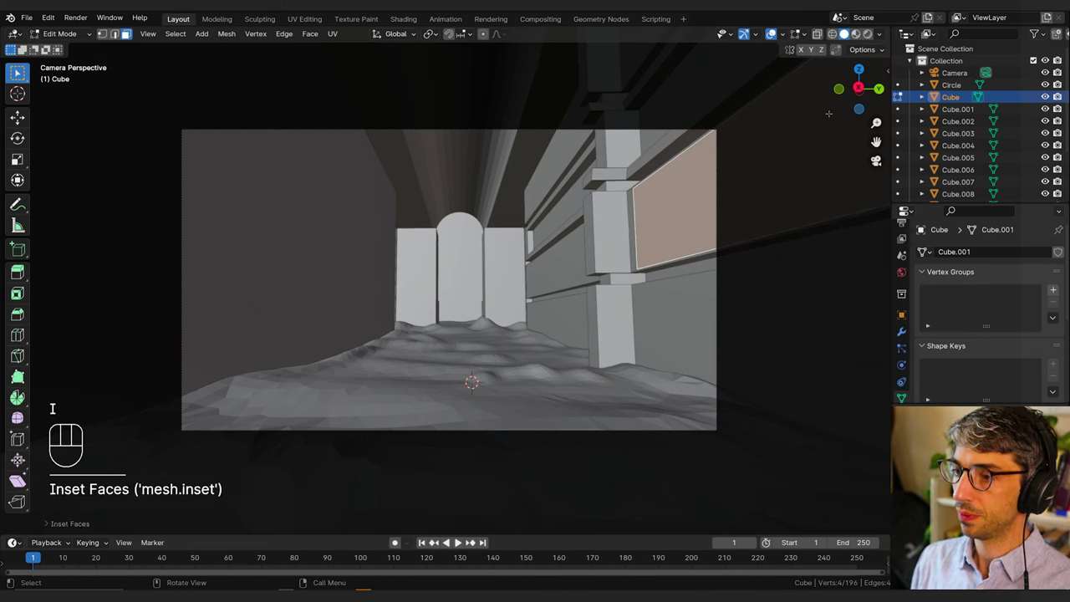
{"action": "key", "text": "s"}
{"action": "key", "text": "s"}
{"action": "key", "text": "z"}
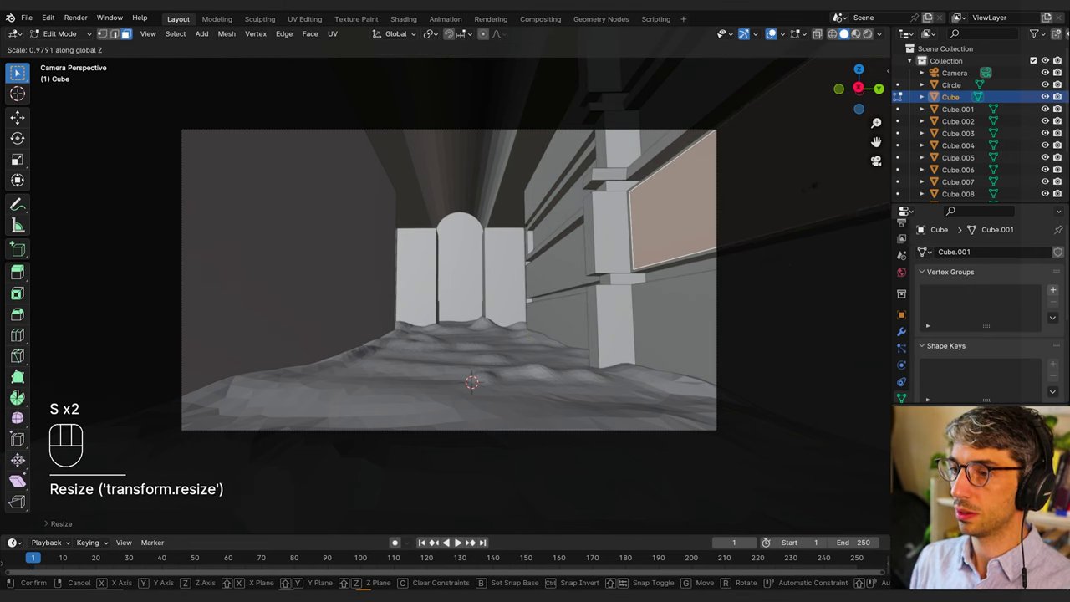
{"action": "left_click", "coordinate": [781, 179]}
Step: Extrude the inset panel inward to recess it into the wall and return to Object Mode
{"action": "key", "text": "e"}
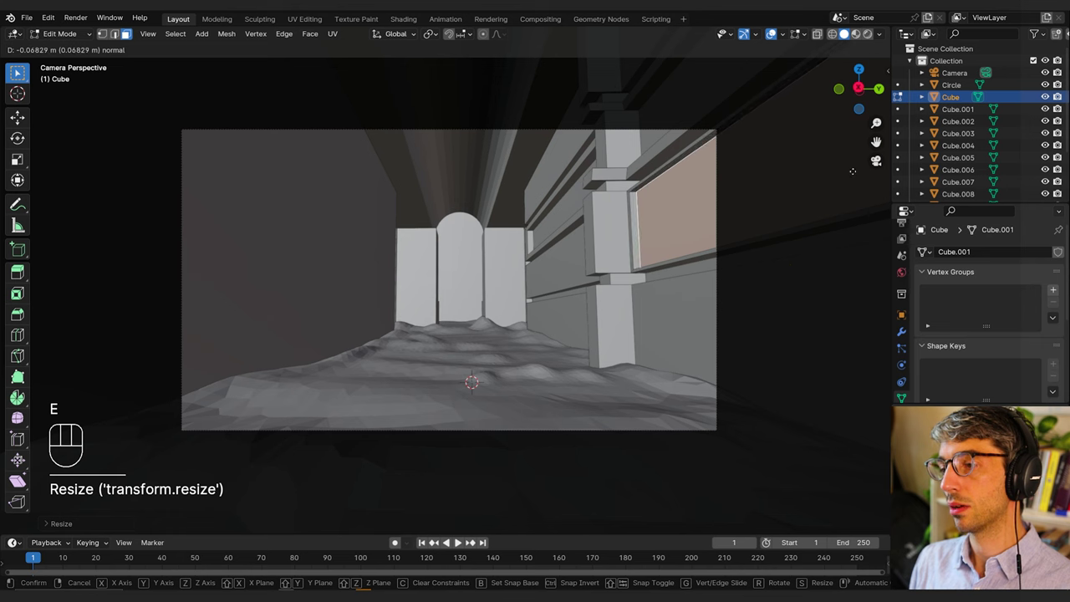
{"action": "left_click", "coordinate": [736, 234]}
{"action": "key", "text": "Tab"}
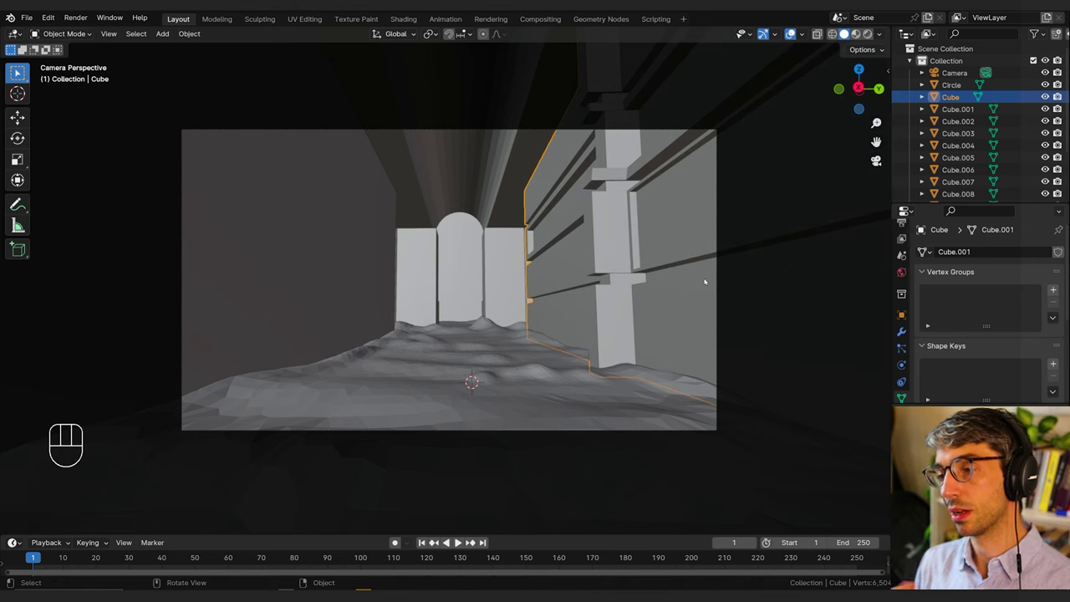
Step: Add a Bevel modifier to the detailed side wall
{"action": "left_click", "coordinate": [901, 331]}
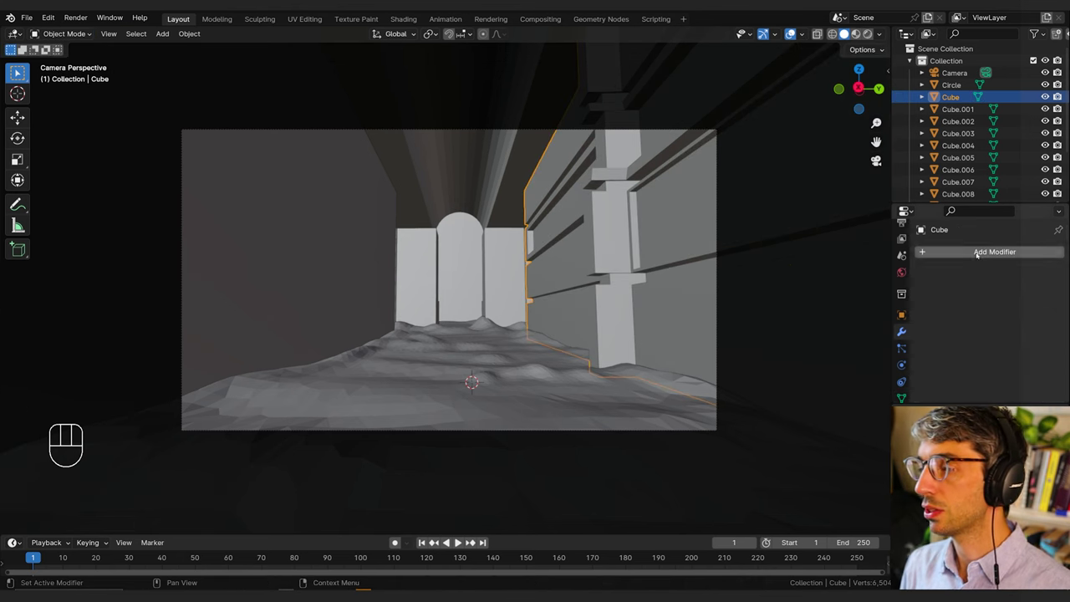
{"action": "left_click", "coordinate": [977, 255]}
{"action": "type", "text": "bv"}
{"action": "left_click", "coordinate": [836, 282]}
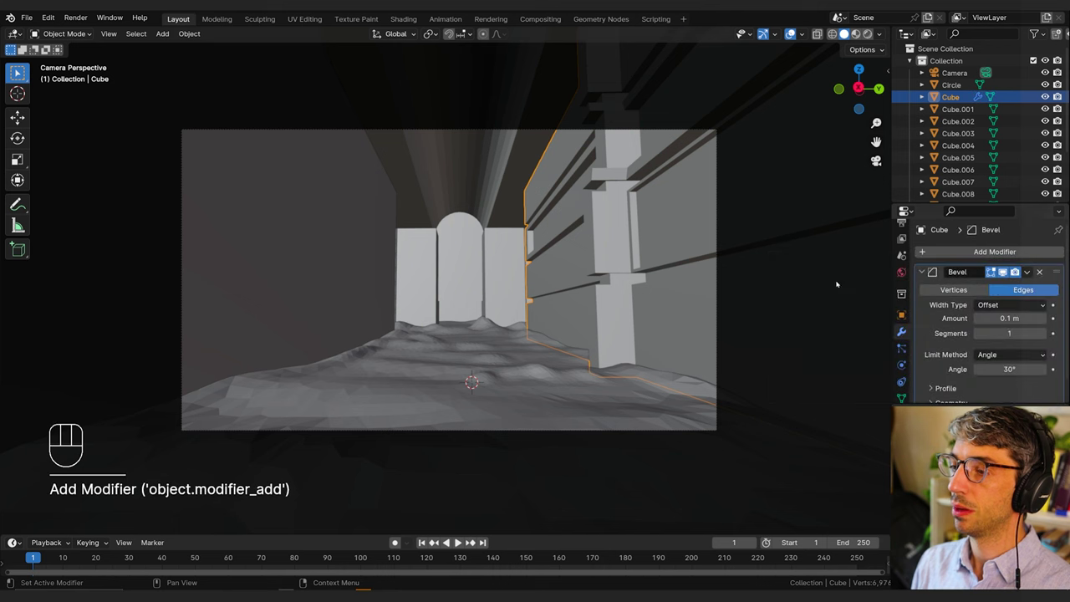
Step: Try raising the Bevel modifier's offset amount to about 1.47 m
{"action": "left_click_drag", "start_coordinate": [990, 319], "coordinate": [1033, 318]}
{"action": "left_click", "coordinate": [1016, 317]}
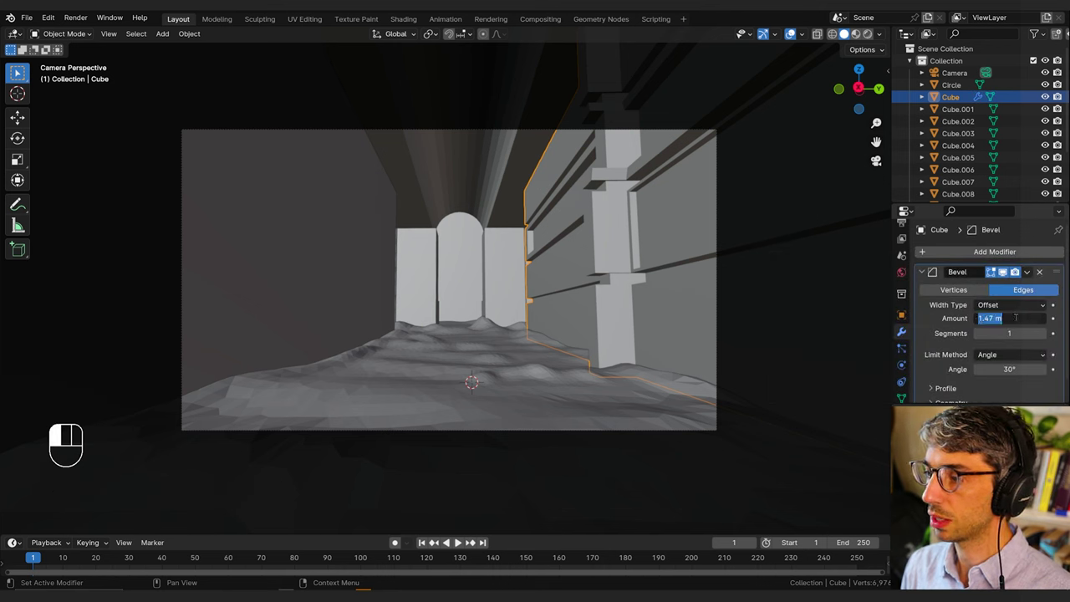
{"action": "key", "text": "Return"}
Step: Switch the bevel's width type to Percent, set the width to about 3.09% and use 2 segments
{"action": "left_click", "coordinate": [1008, 305]}
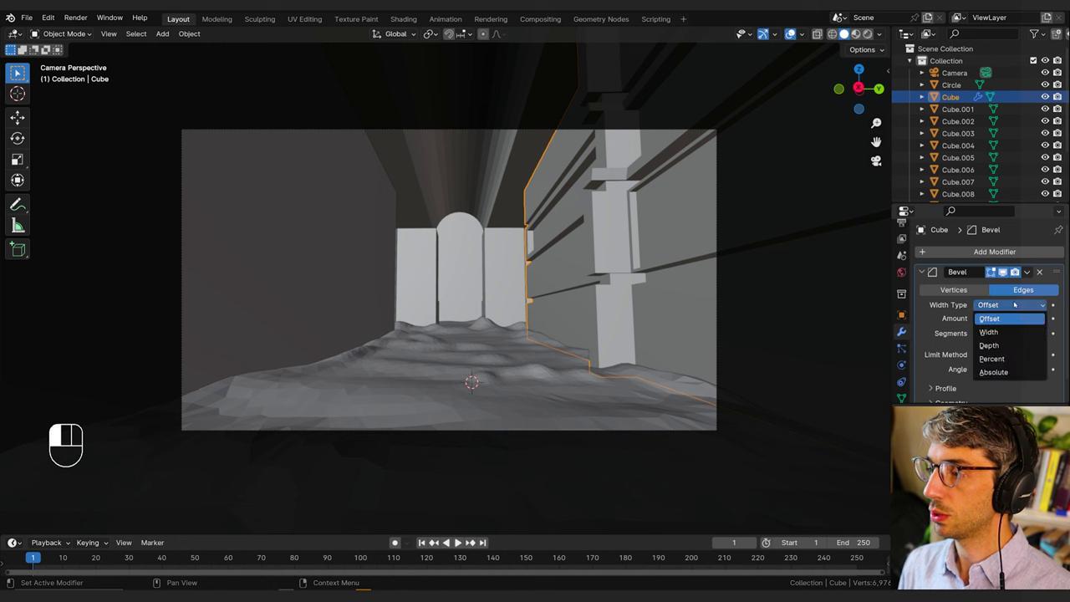
{"action": "left_click", "coordinate": [1004, 361]}
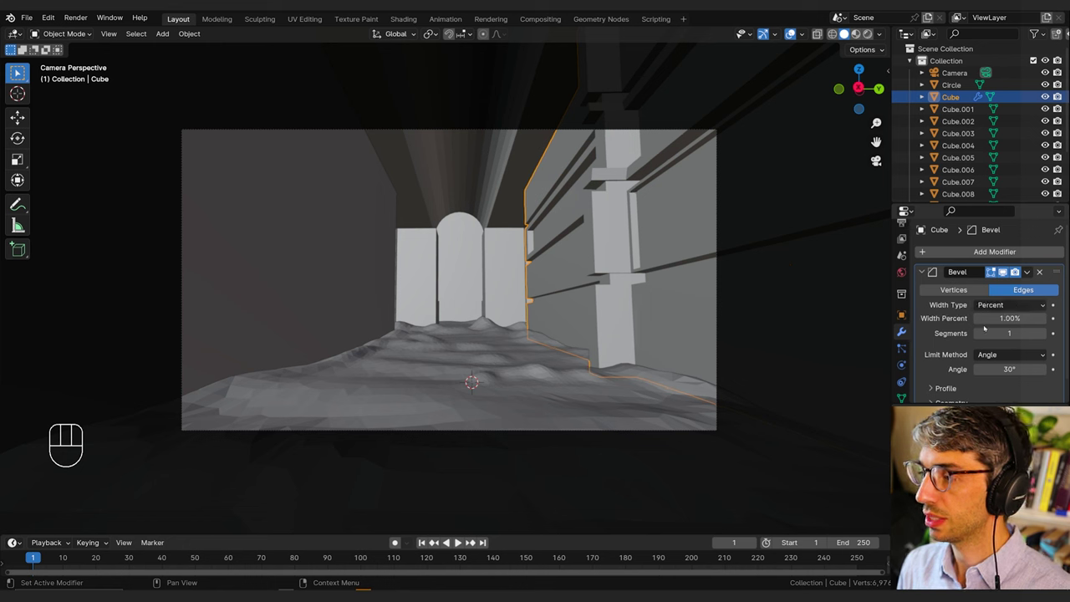
{"action": "left_click_drag", "start_coordinate": [1007, 318], "coordinate": [1032, 318]}
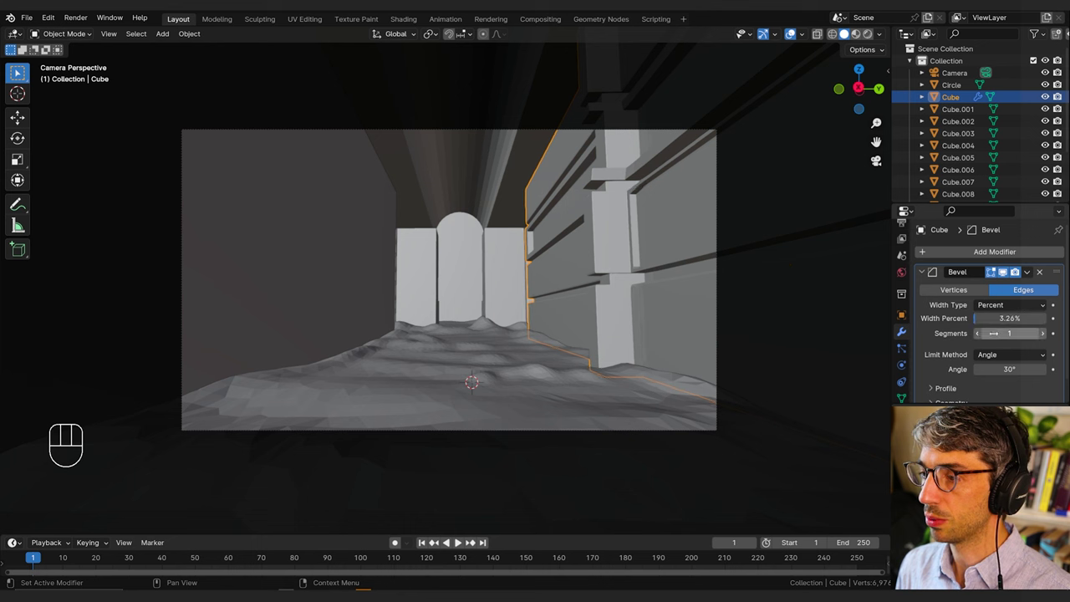
{"action": "left_click", "coordinate": [1043, 333]}
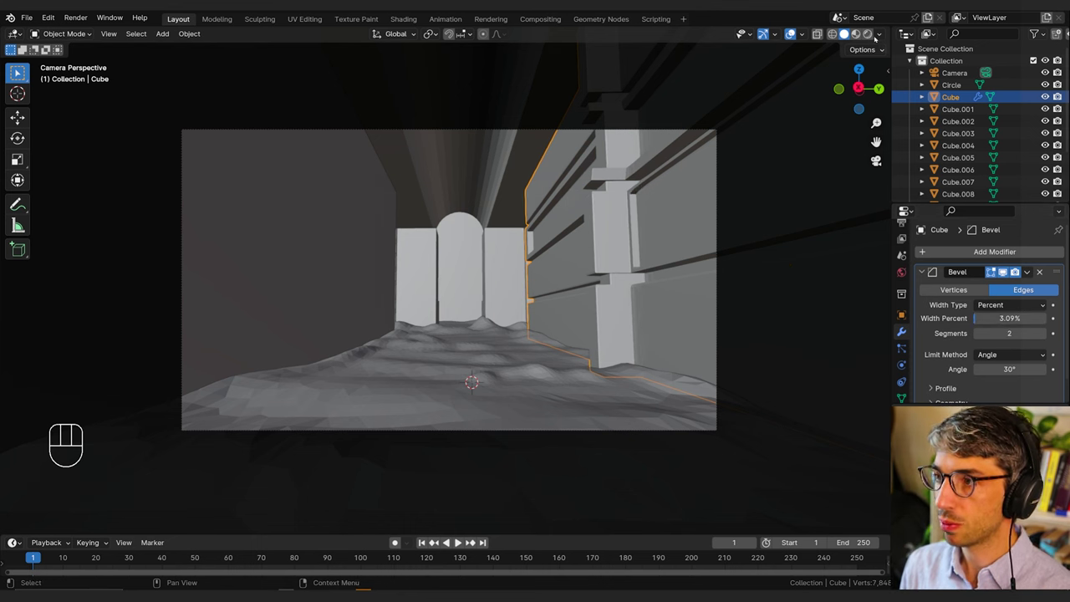
Step: Switch the viewport's solid shading to MatCap lighting and choose the red sphere
{"action": "left_click", "coordinate": [878, 34]}
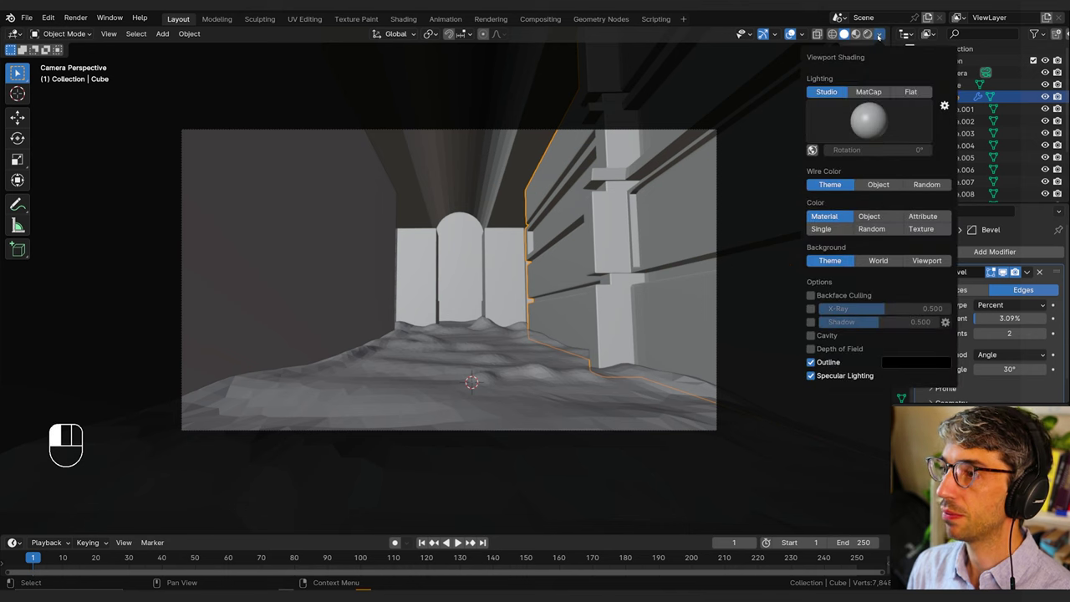
{"action": "left_click", "coordinate": [869, 92]}
{"action": "left_click", "coordinate": [871, 127]}
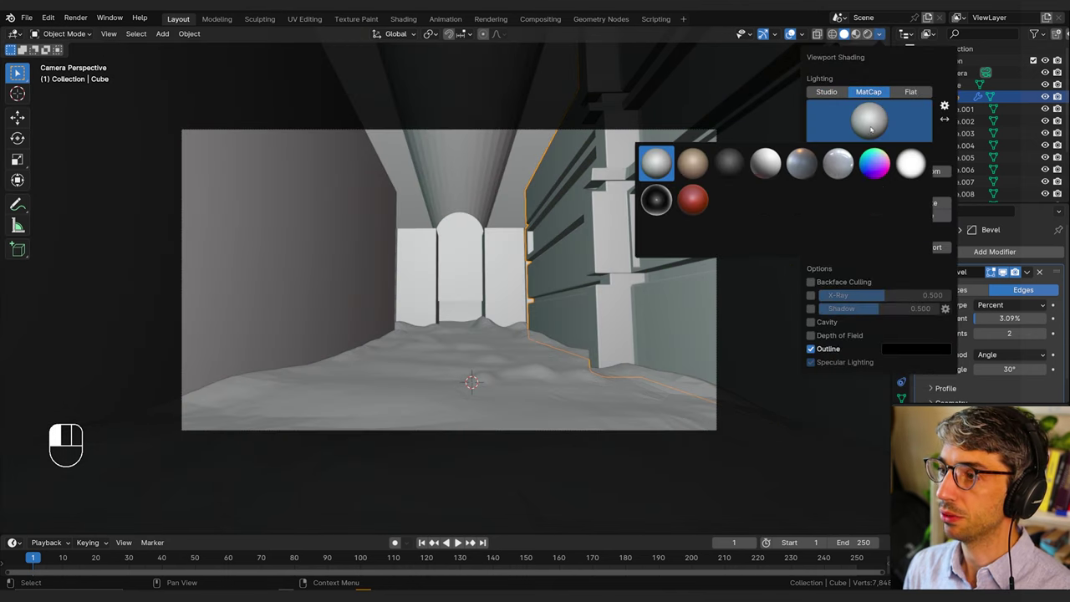
{"action": "left_click", "coordinate": [701, 203]}
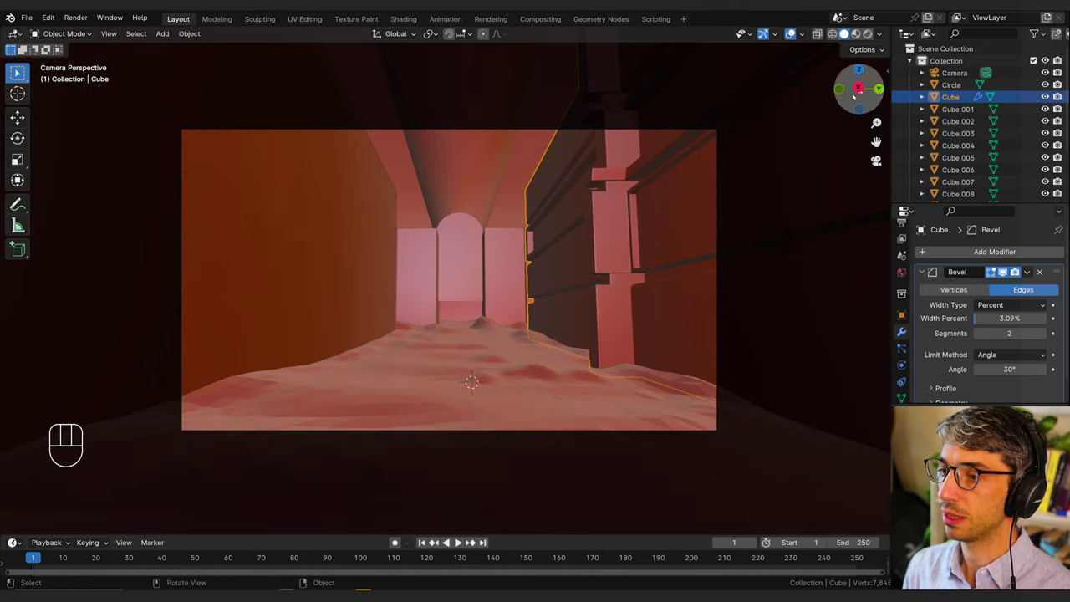
Step: Enable cavity shading in the viewport with type Both, and increase the world-space and screen-space ridge strength
{"action": "left_click", "coordinate": [879, 33]}
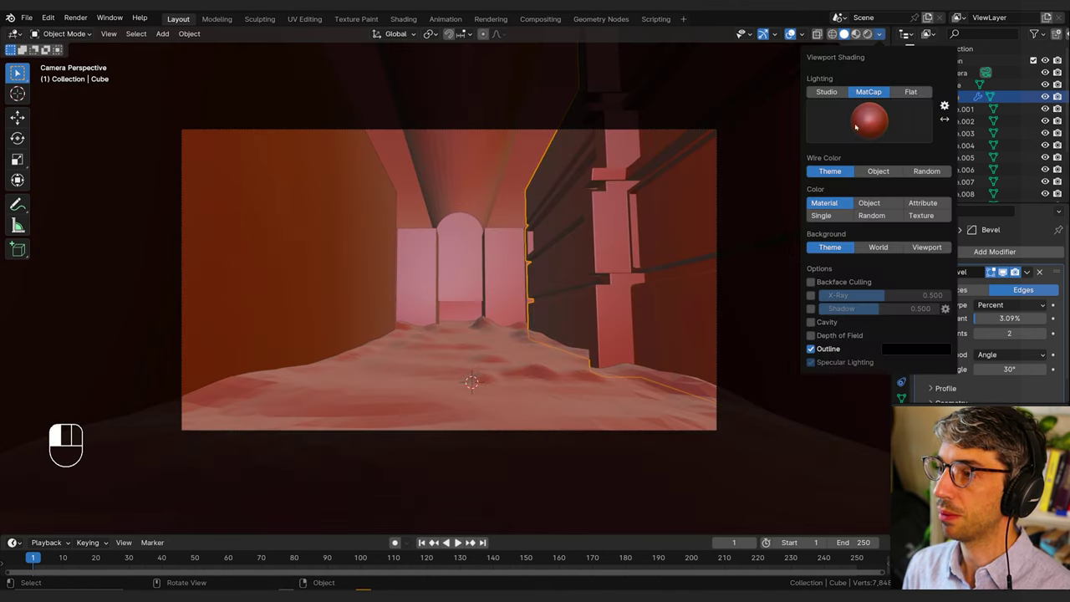
{"action": "left_click", "coordinate": [810, 321]}
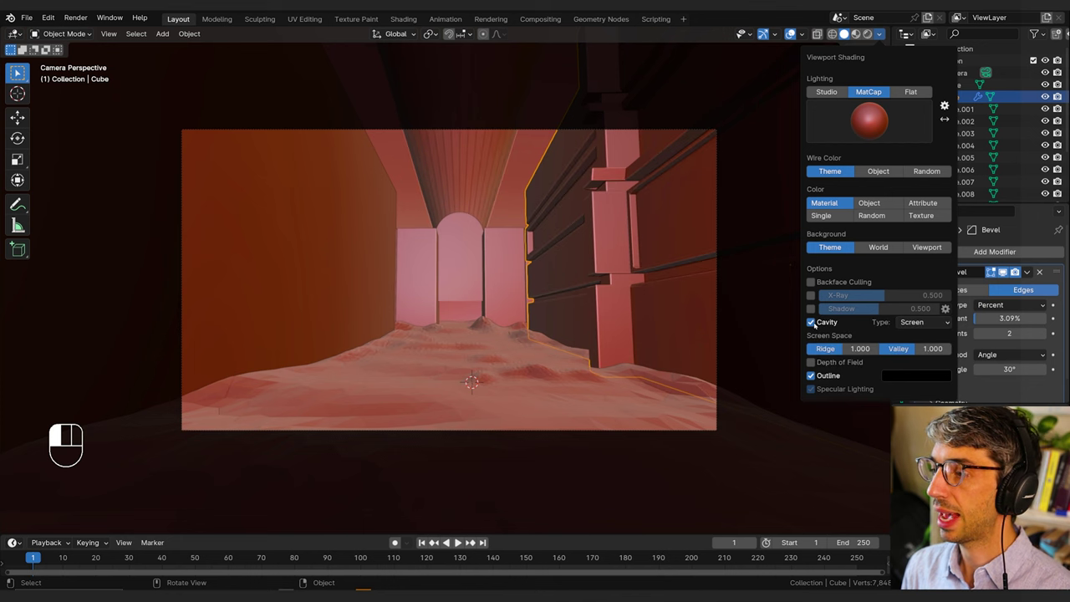
{"action": "left_click", "coordinate": [907, 323]}
{"action": "left_click", "coordinate": [922, 361]}
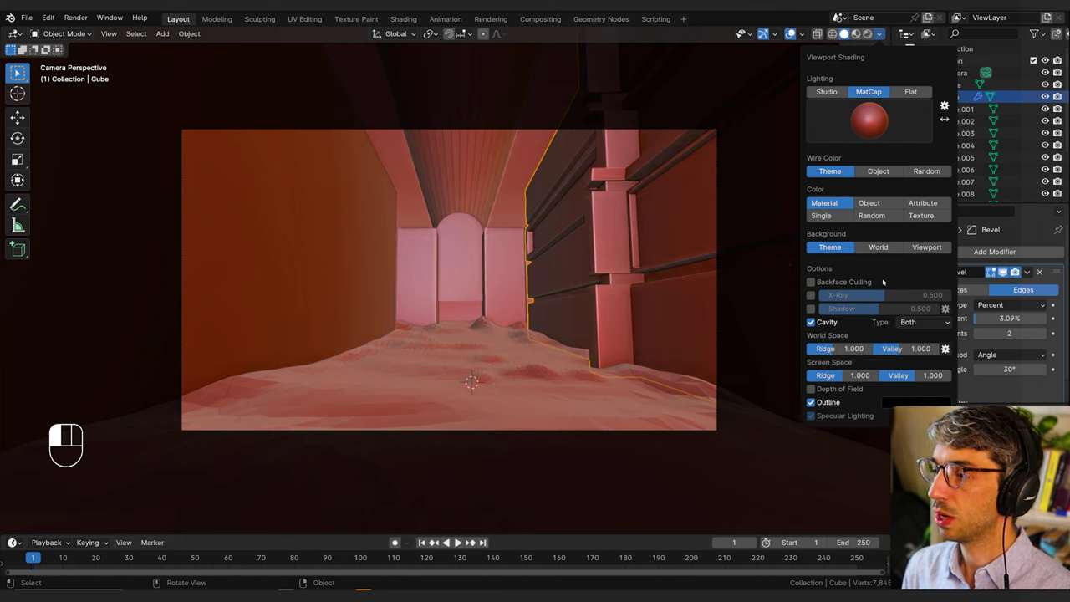
{"action": "left_click_drag", "start_coordinate": [833, 349], "coordinate": [942, 349]}
{"action": "left_click_drag", "start_coordinate": [831, 376], "coordinate": [876, 376]}
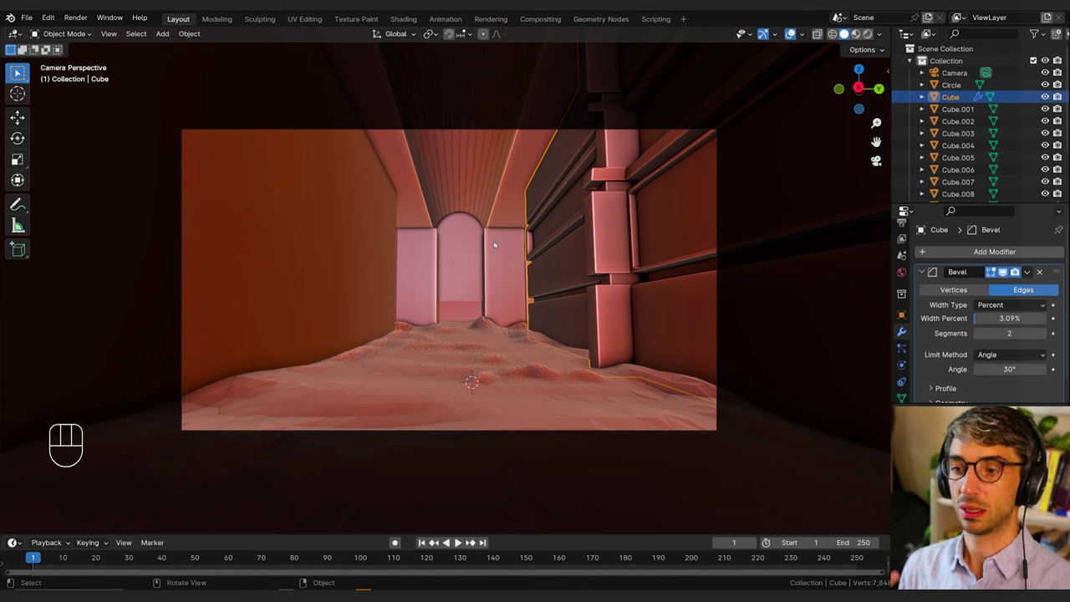
Step: Duplicate the detailed side wall and flip the copy by scaling it along the Y axis
{"action": "left_click", "coordinate": [447, 279]}
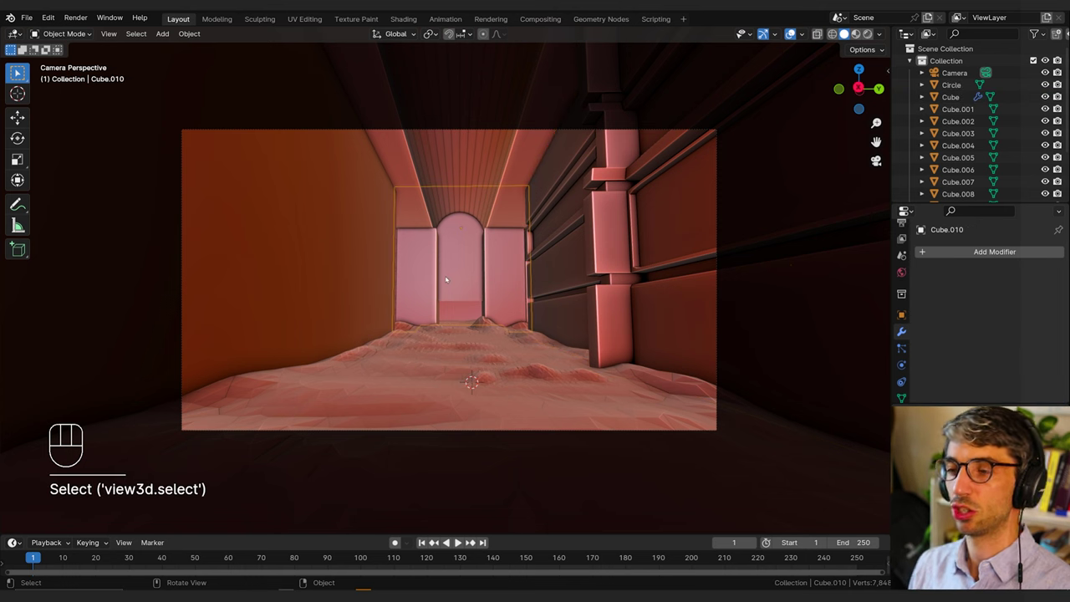
{"action": "left_click", "coordinate": [577, 259]}
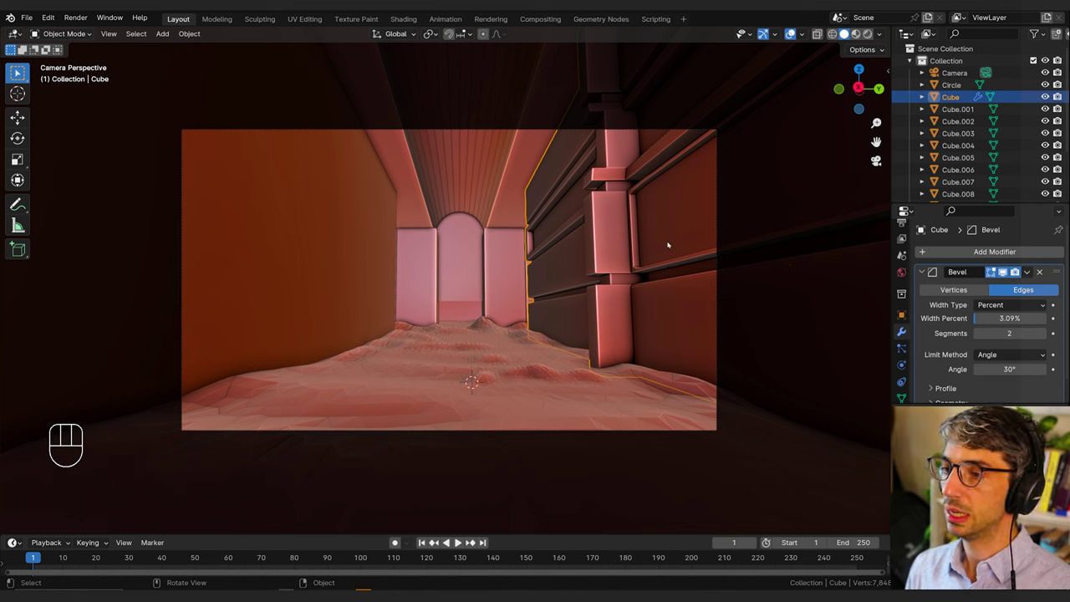
{"action": "key", "text": "shift+d"}
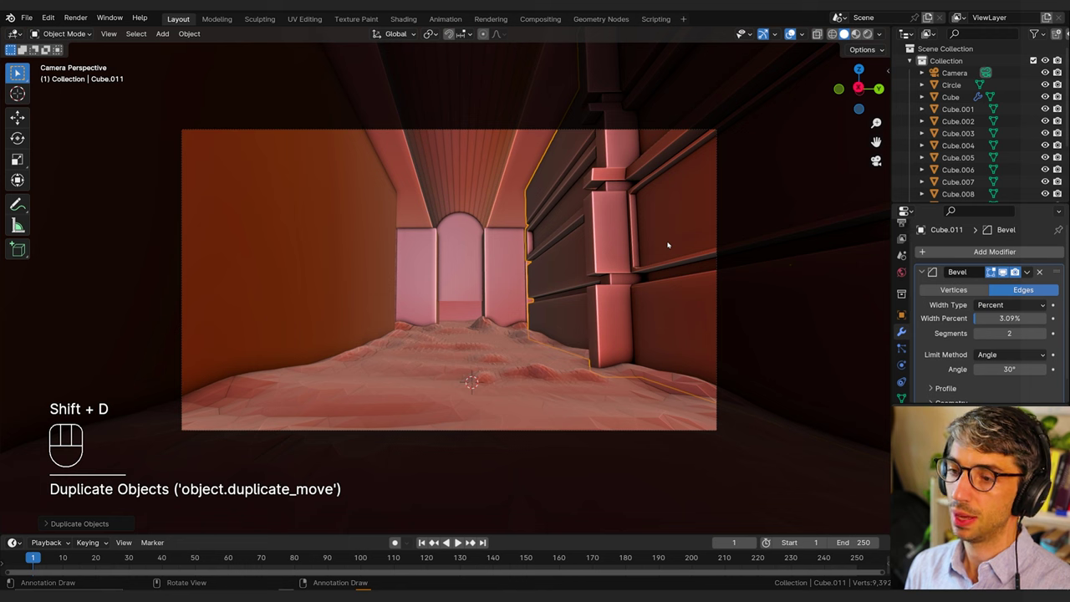
{"action": "key", "text": "s"}
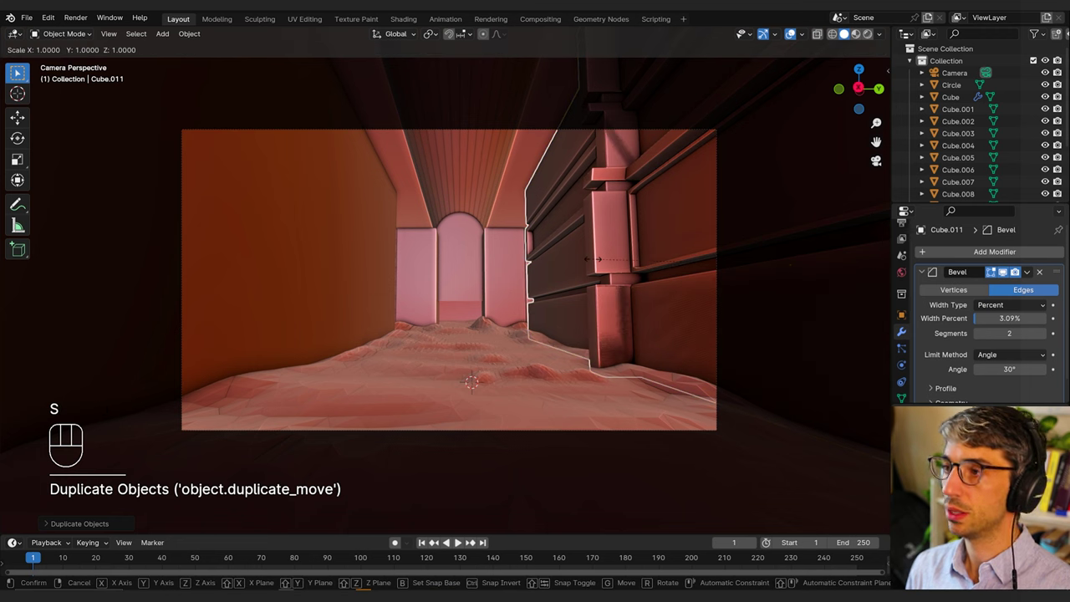
{"action": "key", "text": "y"}
{"action": "left_click", "coordinate": [593, 263]}
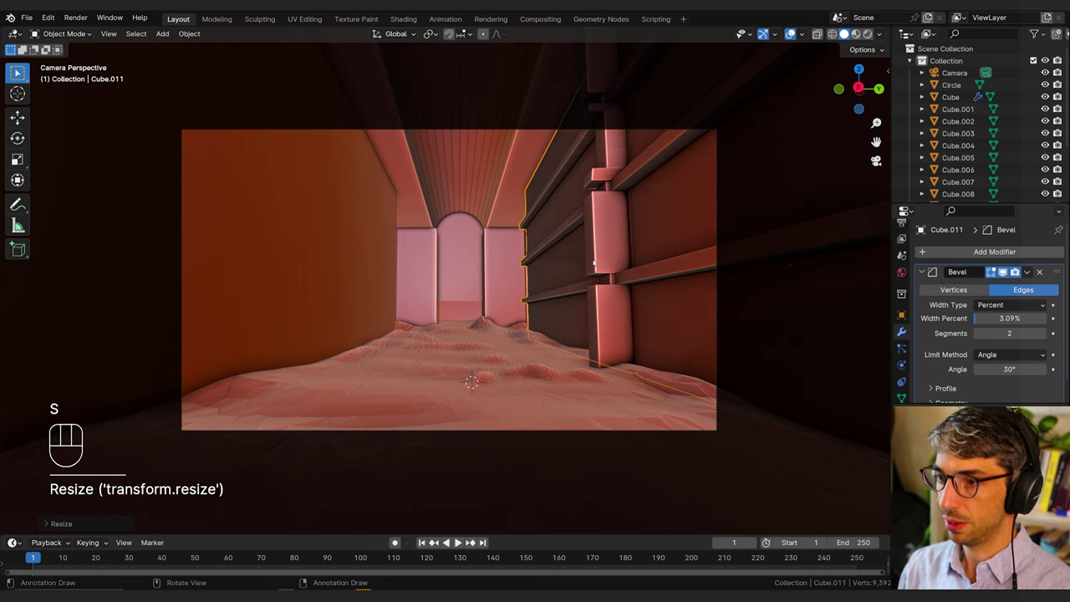
Step: Move the flipped wall copy along the Y axis to the opposite side of the street
{"action": "key", "text": "g"}
{"action": "key", "text": "y"}
{"action": "key", "text": "g"}
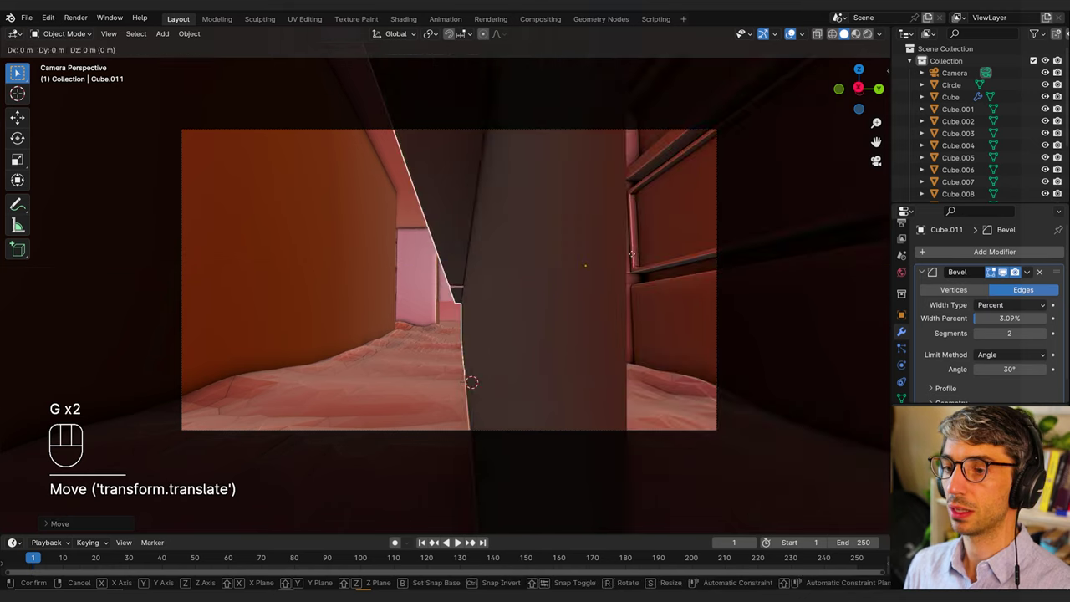
{"action": "left_click", "coordinate": [432, 258]}
{"action": "key", "text": "g"}
{"action": "key", "text": "y"}
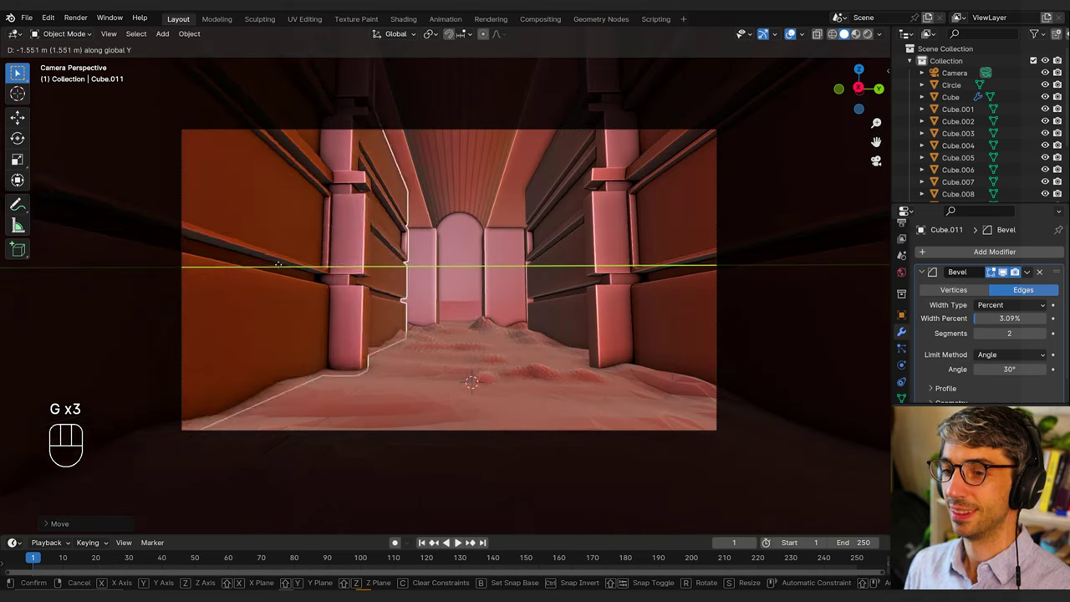
Step: Add four evenly spaced horizontal loop cuts to the block at the street's far end, on the original detailed wall's side
{"action": "left_click", "coordinate": [497, 276]}
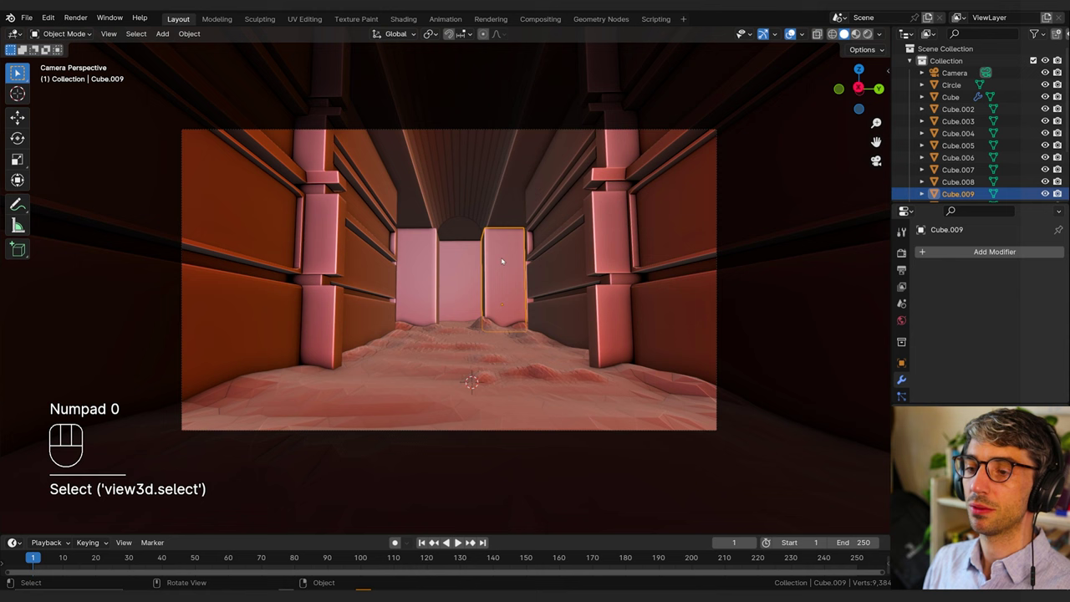
{"action": "key", "text": "Tab"}
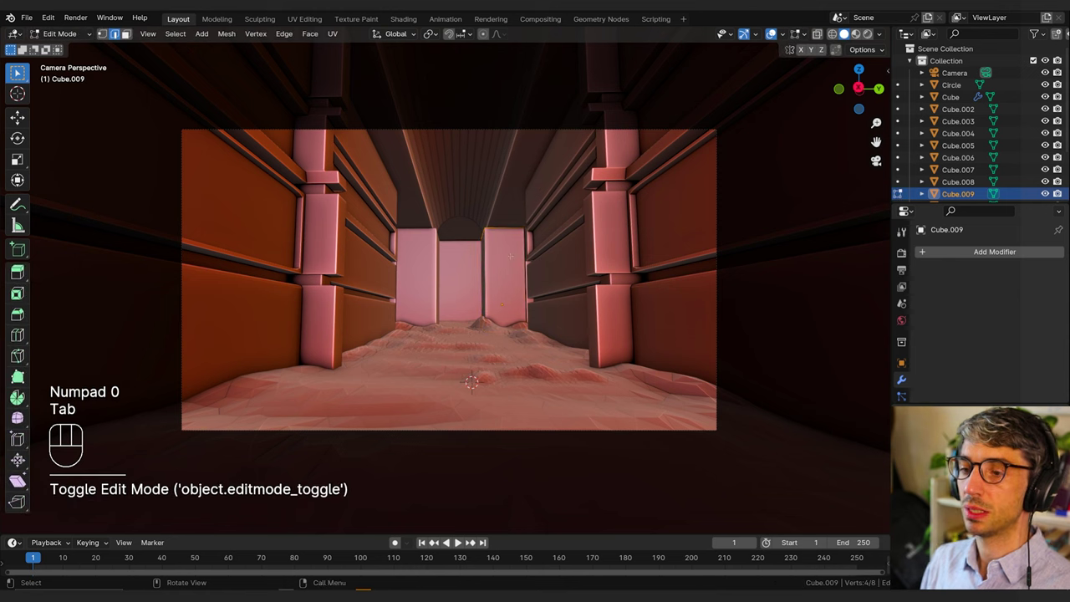
{"action": "key", "text": "ctrl+r"}
{"action": "scroll", "coordinate": [502, 264], "scroll_direction": "up", "scroll_amount": 1}
{"action": "scroll", "coordinate": [504, 267], "scroll_direction": "up", "scroll_amount": 1}
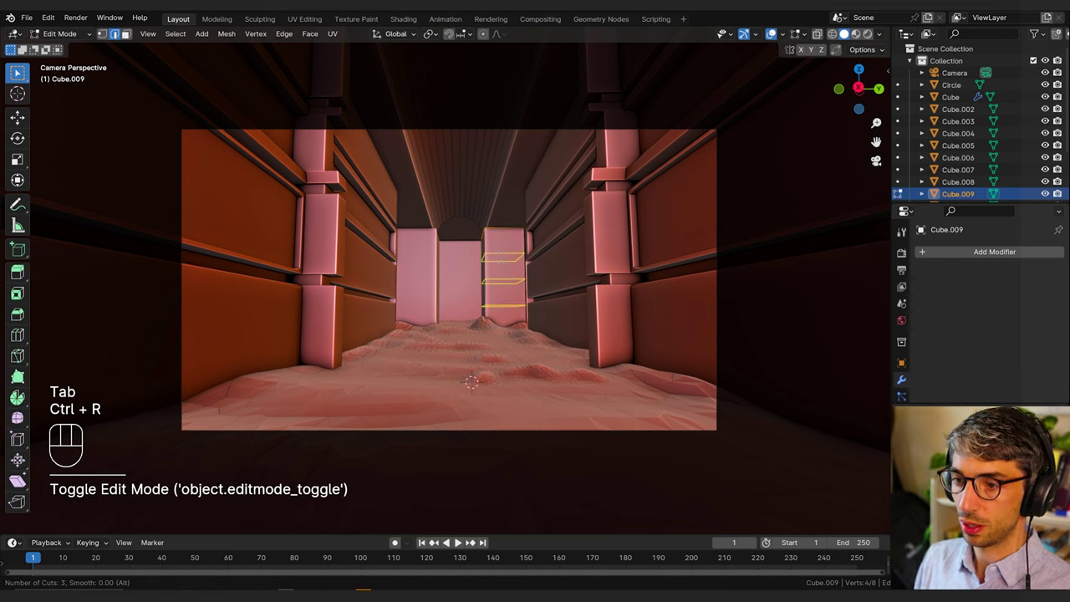
{"action": "scroll", "coordinate": [502, 261], "scroll_direction": "up", "scroll_amount": 1}
{"action": "left_click", "coordinate": [503, 261]}
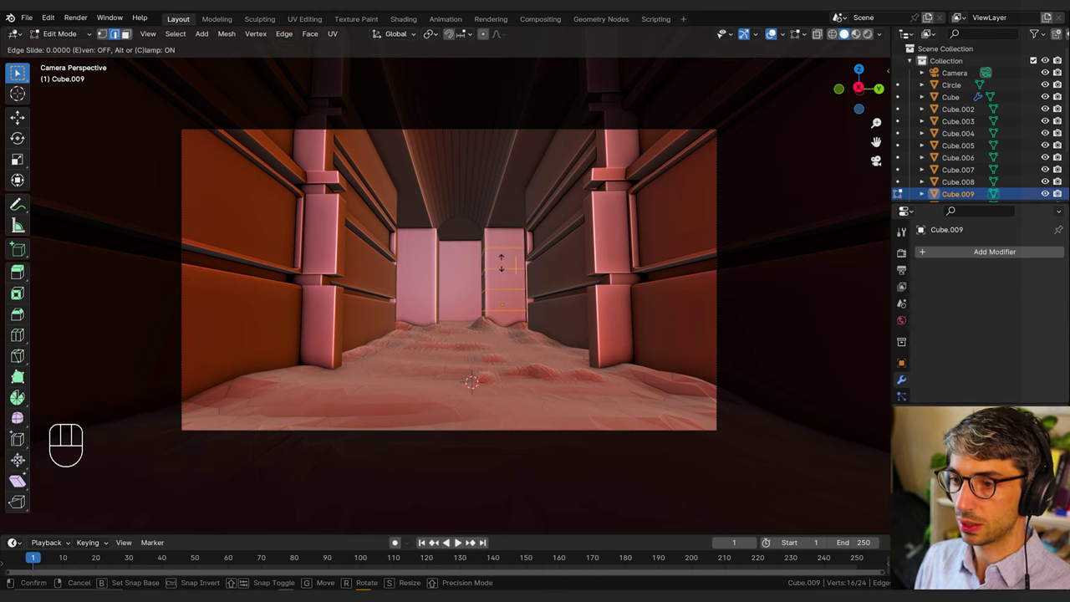
{"action": "right_click", "coordinate": [506, 263]}
Step: Bevel the block's loops into narrow bands, extrude them and scale them inward on X and Y to form grooves
{"action": "key", "text": "ctrl+b"}
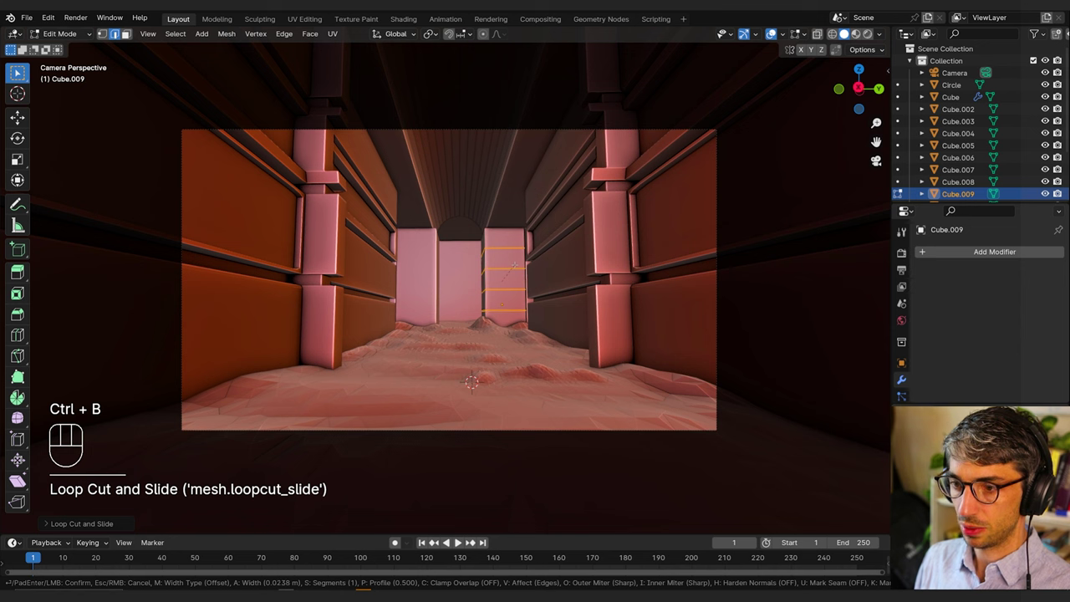
{"action": "left_click", "coordinate": [526, 276]}
{"action": "key", "text": "e"}
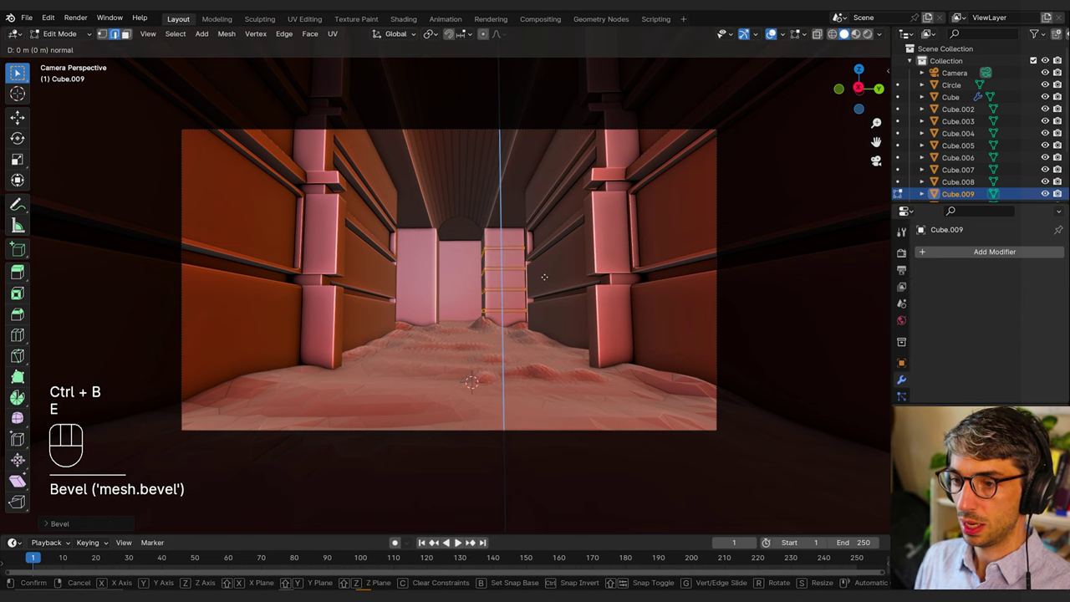
{"action": "left_click", "coordinate": [538, 274]}
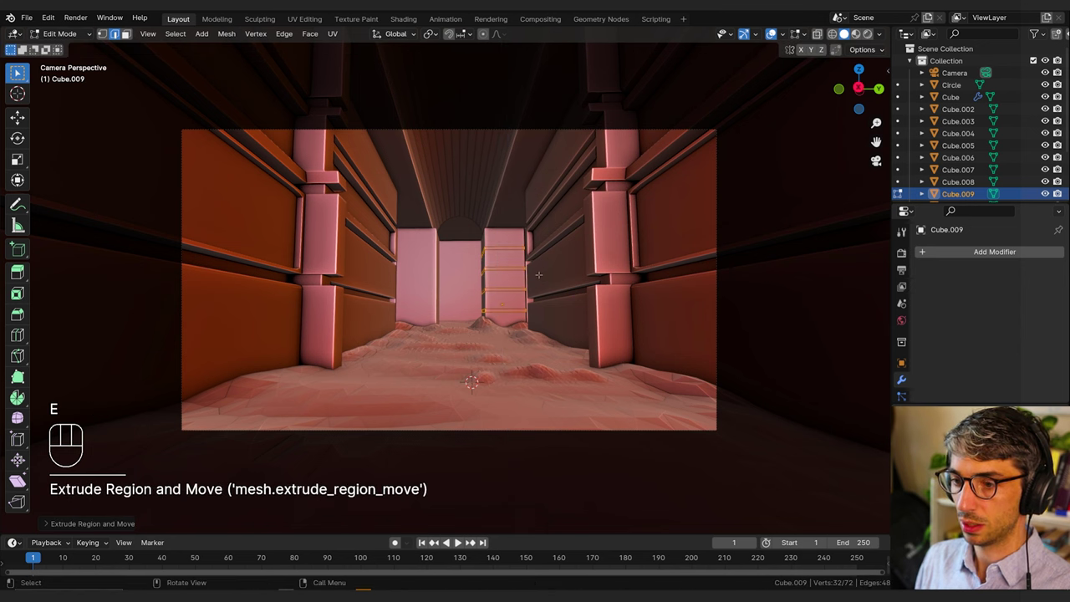
{"action": "key", "text": "s"}
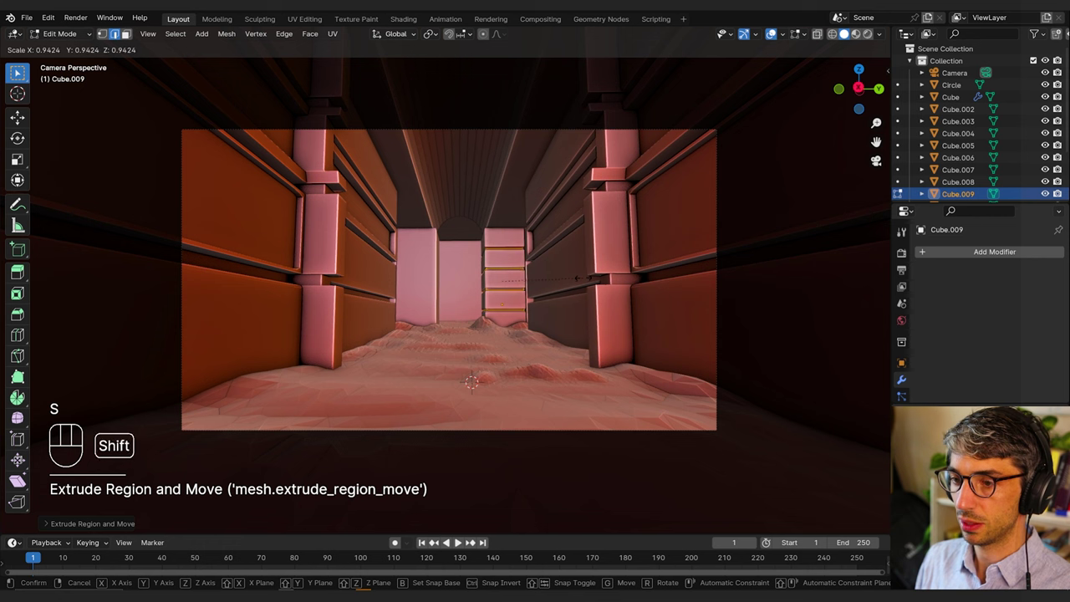
{"action": "key", "text": "shift+z"}
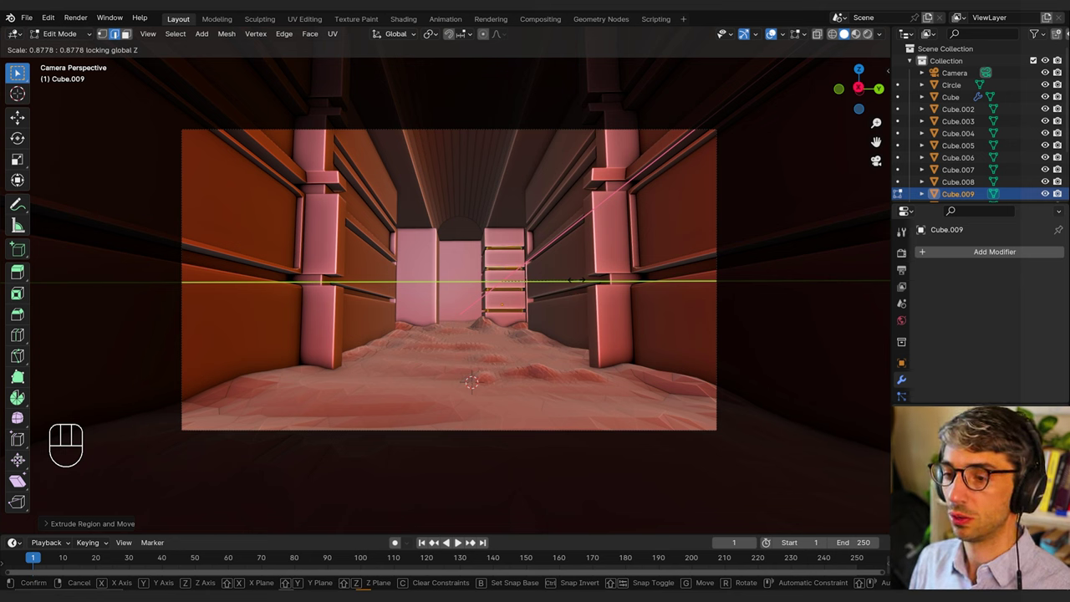
{"action": "left_click", "coordinate": [646, 271]}
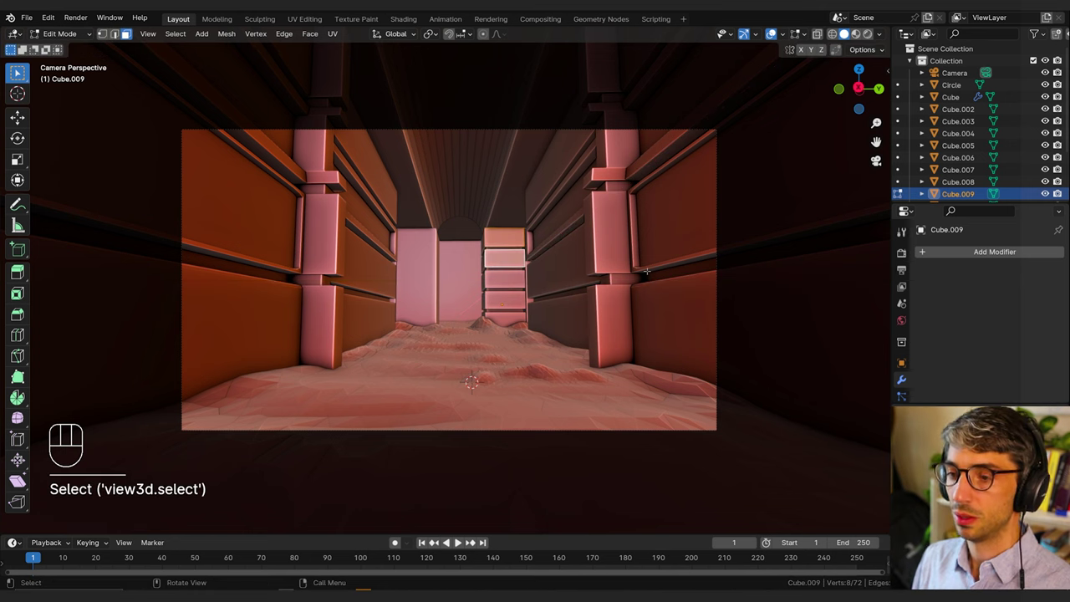
Step: Inset the block's two upper front faces and extrude them inward as recessed panels
{"action": "key", "text": "i"}
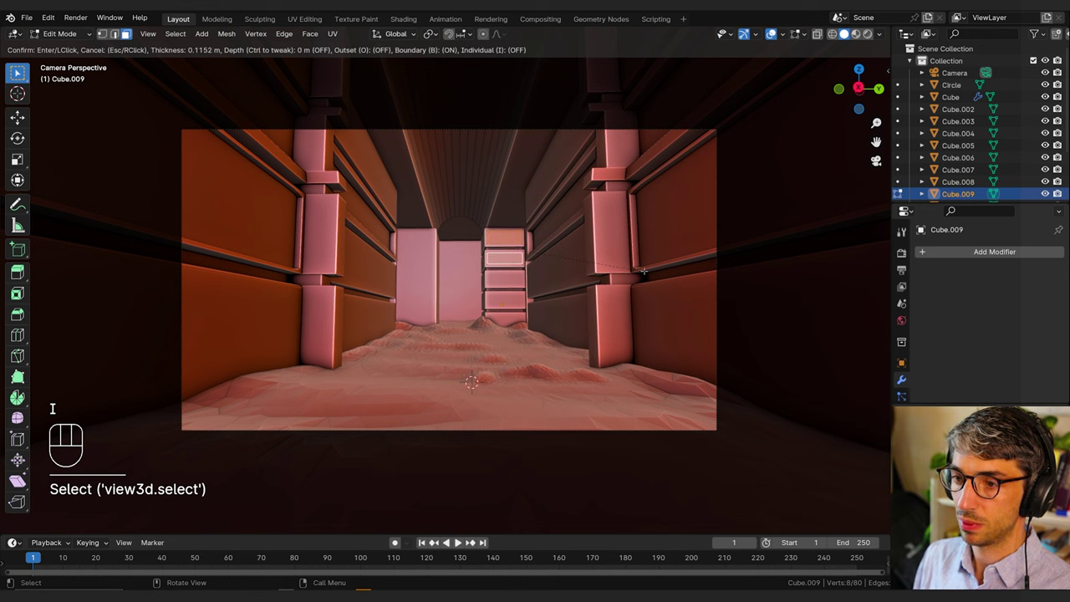
{"action": "left_click", "coordinate": [642, 271]}
{"action": "key", "text": "e"}
{"action": "left_click", "coordinate": [642, 273]}
{"action": "key", "text": "Tab"}
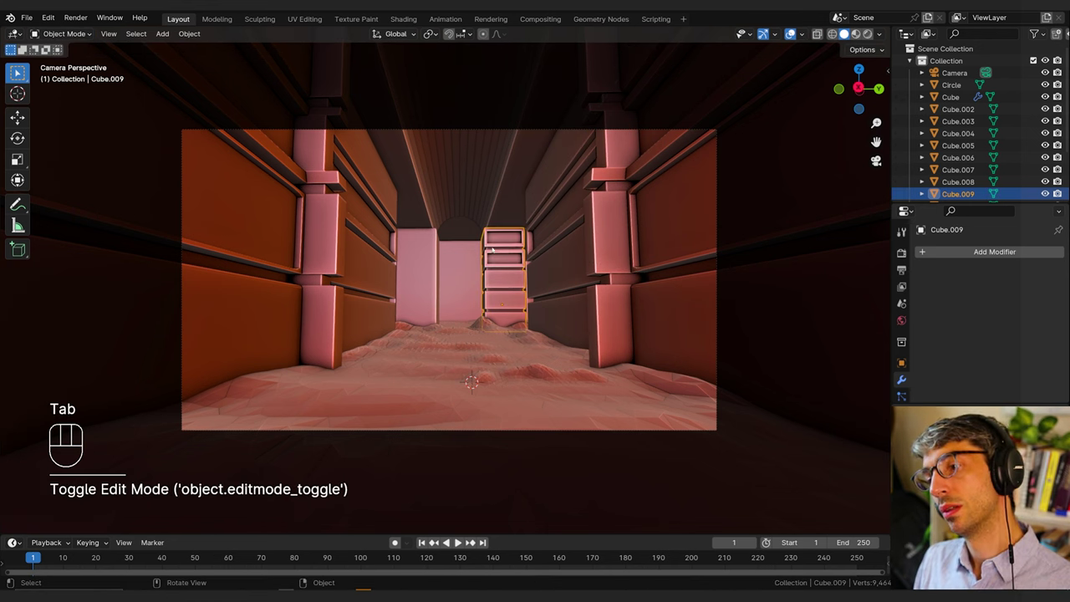
Step: Replace the plain block on the arch's other side with a copy of the grooved block moved about -3.37 m along Y
{"action": "left_click", "coordinate": [411, 276]}
{"action": "key", "text": "x"}
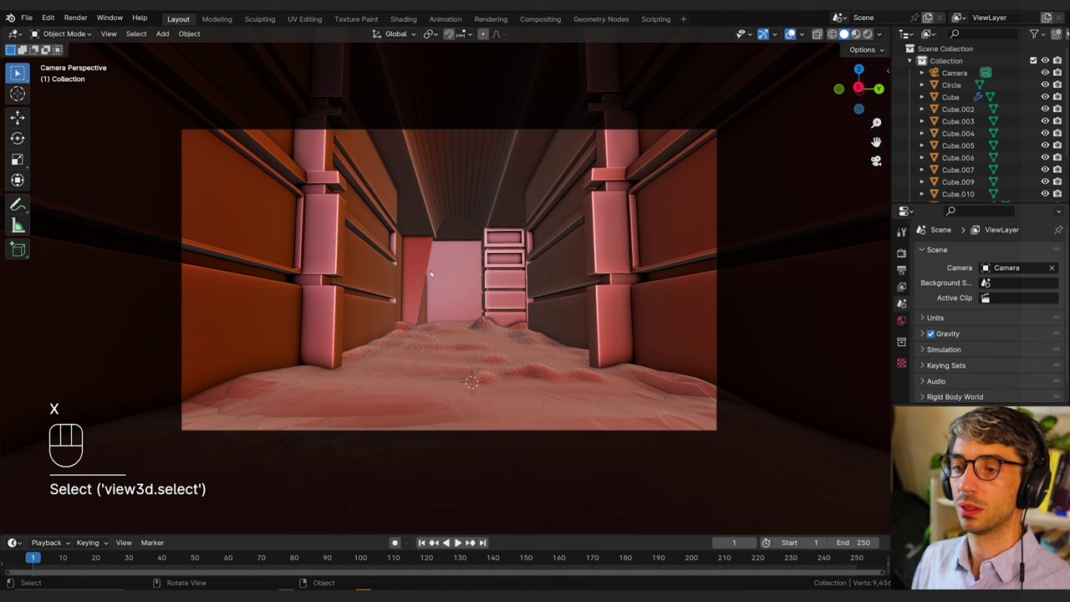
{"action": "left_click", "coordinate": [497, 275]}
{"action": "key", "text": "shift+d"}
{"action": "key", "text": "y"}
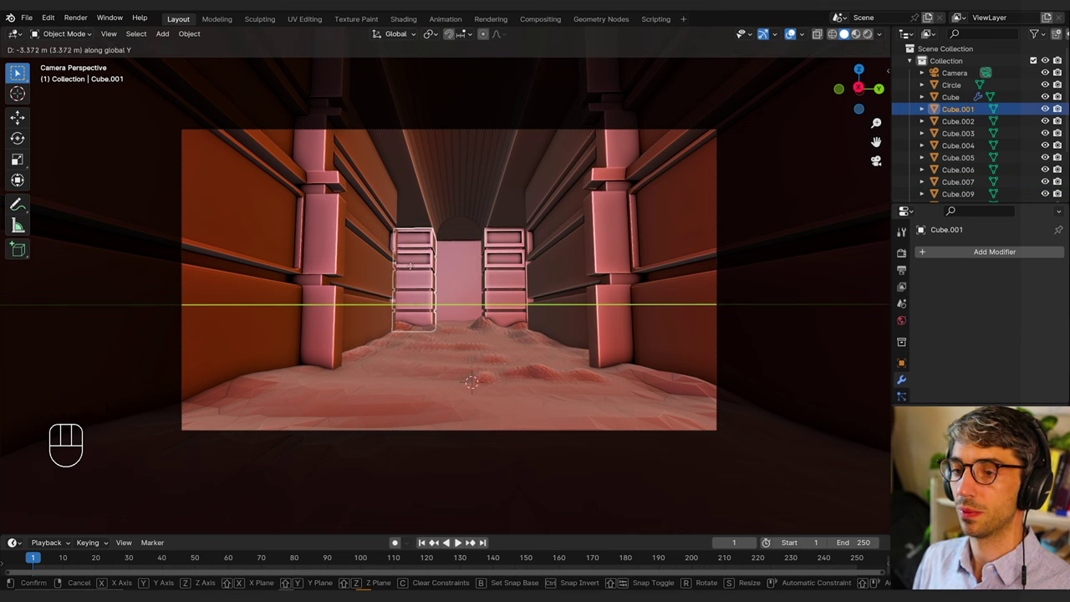
{"action": "left_click", "coordinate": [409, 266]}
Step: Add four horizontal loop cuts around the arch wall at the end of the street
{"action": "left_click", "coordinate": [477, 299]}
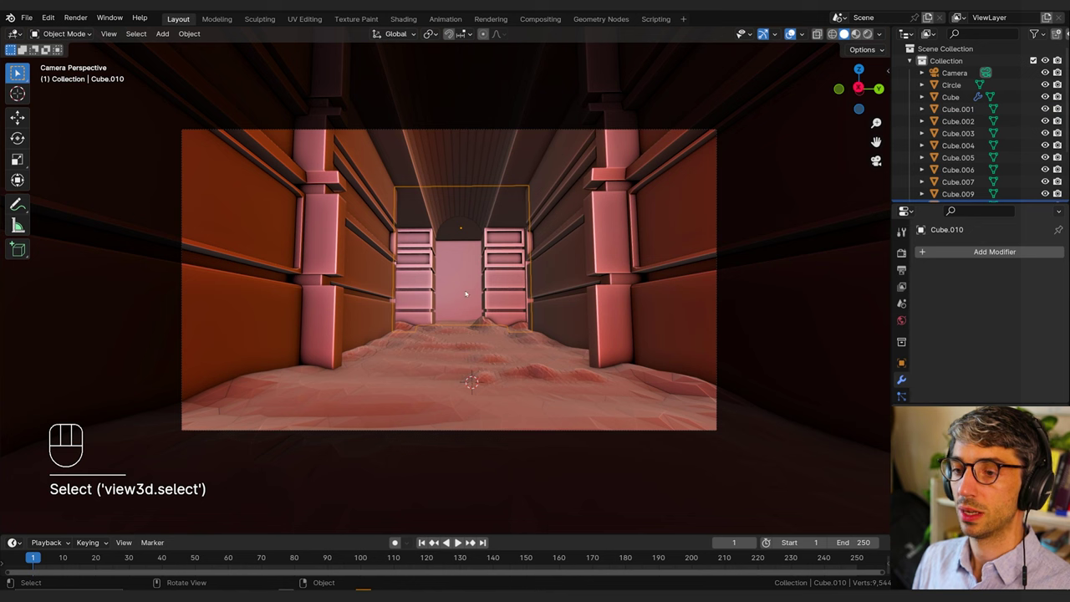
{"action": "key", "text": "Tab"}
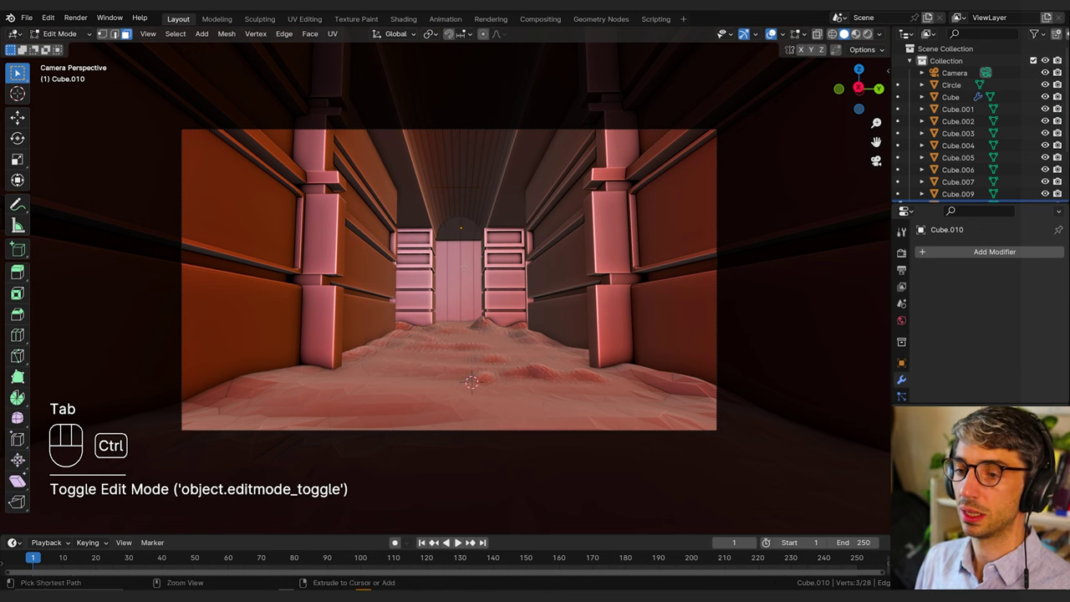
{"action": "key", "text": "ctrl+r"}
{"action": "scroll", "coordinate": [497, 238], "scroll_direction": "up", "scroll_amount": 3}
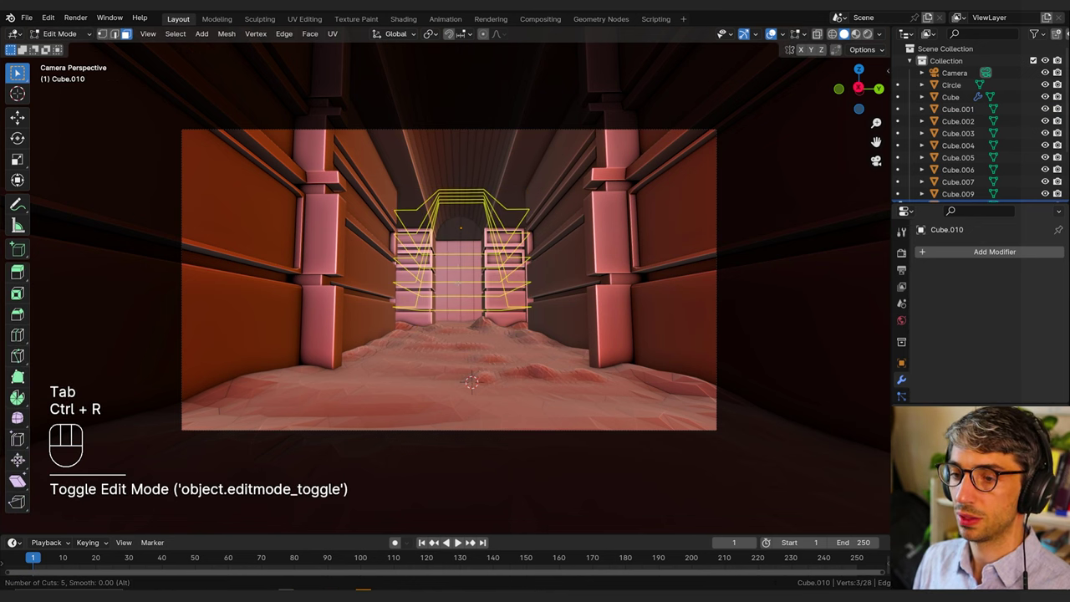
{"action": "left_click", "coordinate": [496, 237]}
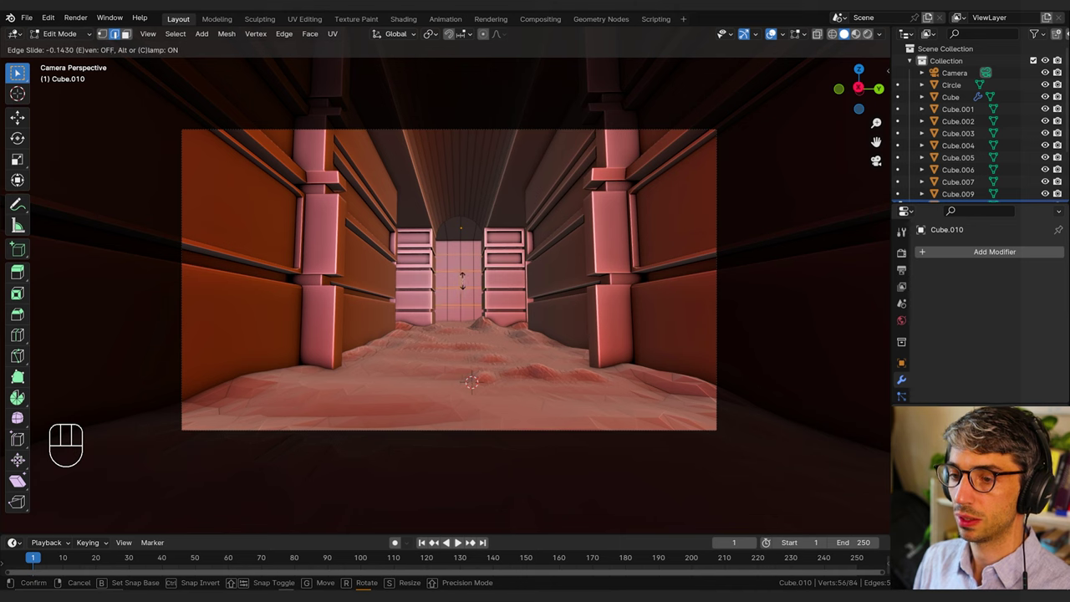
{"action": "left_click", "coordinate": [513, 277]}
Step: Bevel the arch wall's loops into bands, extrude them and scale the extrusion to form horizontal grooves
{"action": "key", "text": "ctrl+b"}
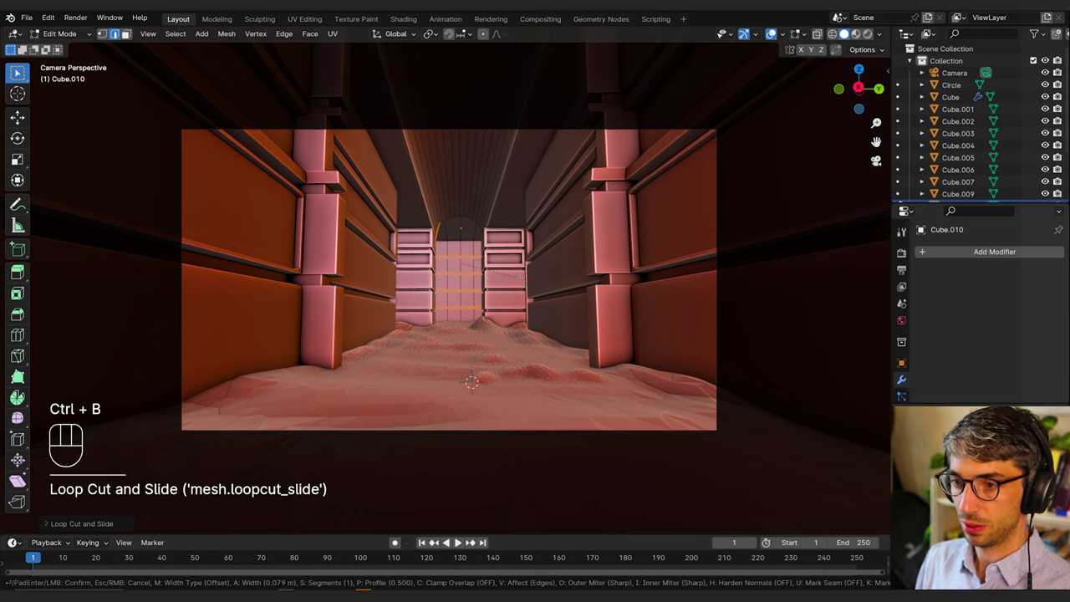
{"action": "left_click", "coordinate": [516, 277]}
{"action": "key", "text": "e"}
{"action": "key", "text": "s"}
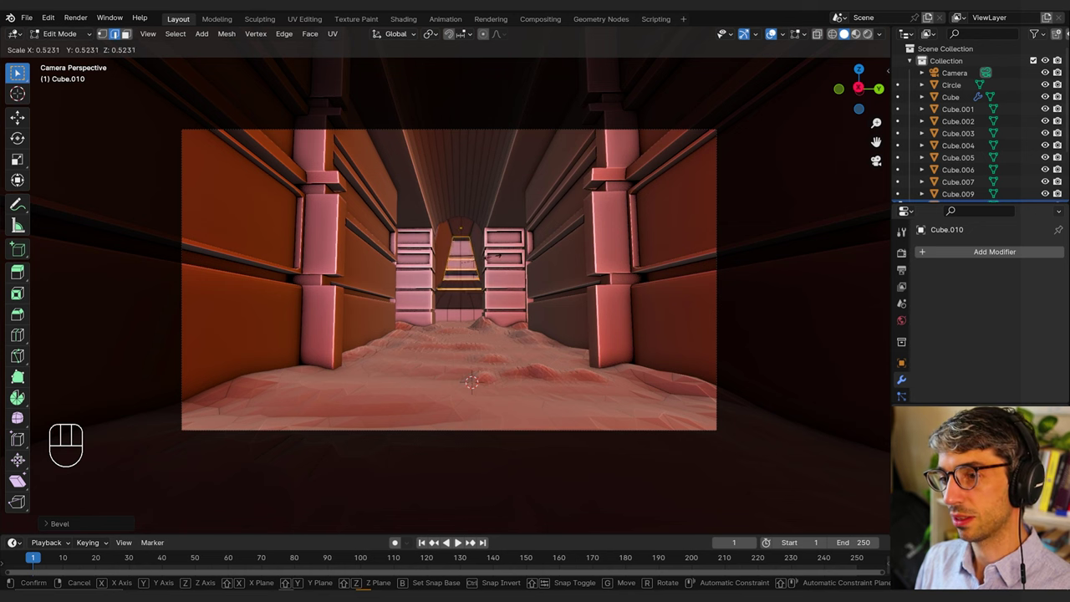
{"action": "key", "text": "KP_0"}
{"action": "left_click", "coordinate": [518, 193]}
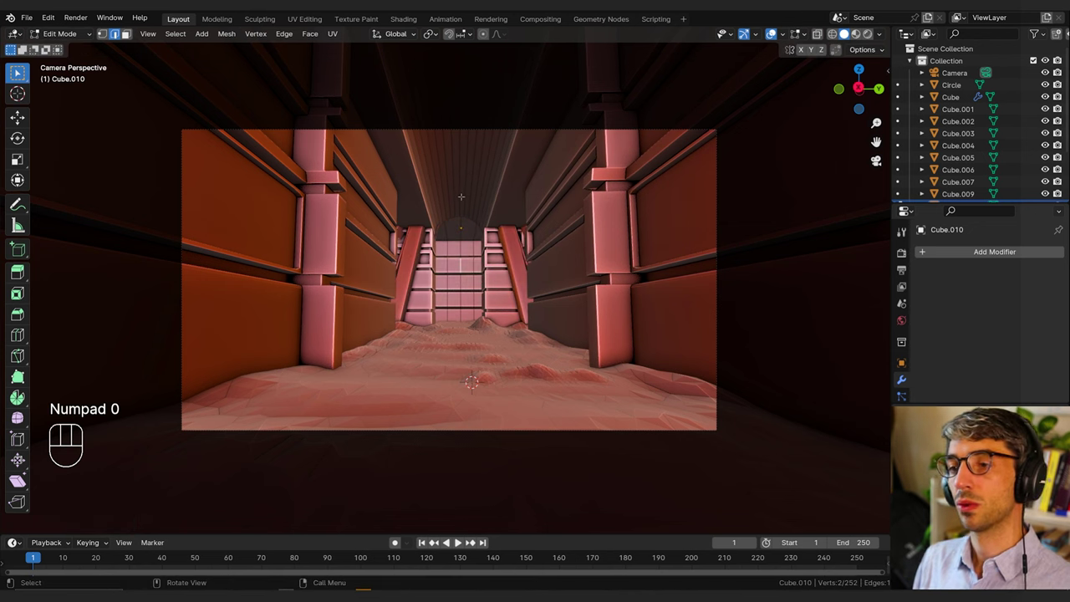
{"action": "key", "text": "Tab"}
Step: Add loop cuts to the vaulted ceiling
{"action": "left_click", "coordinate": [481, 198]}
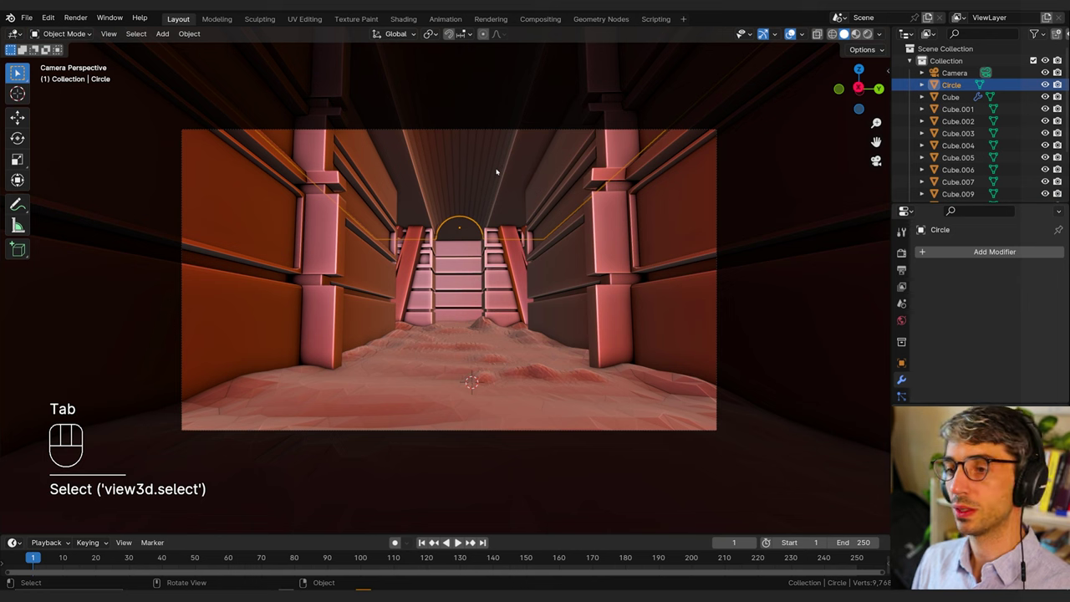
{"action": "key", "text": "Tab"}
{"action": "key", "text": "ctrl+r"}
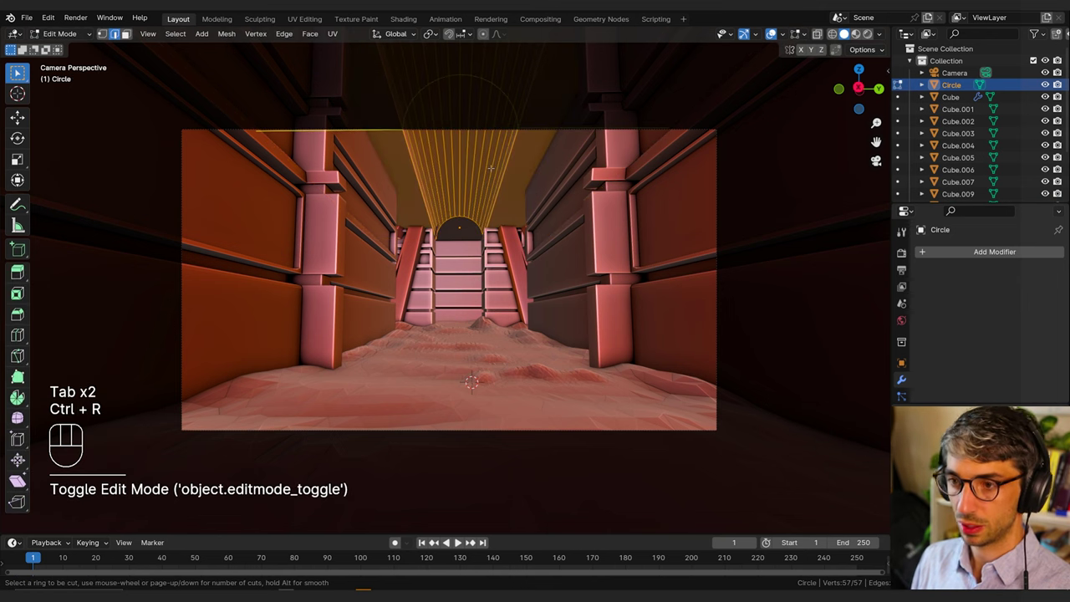
Step: Add seven loop cuts across the vaulted ceiling, bevel them into bands and extrude the bands to form ribs
{"action": "scroll", "coordinate": [491, 168], "scroll_direction": "up", "scroll_amount": 2}
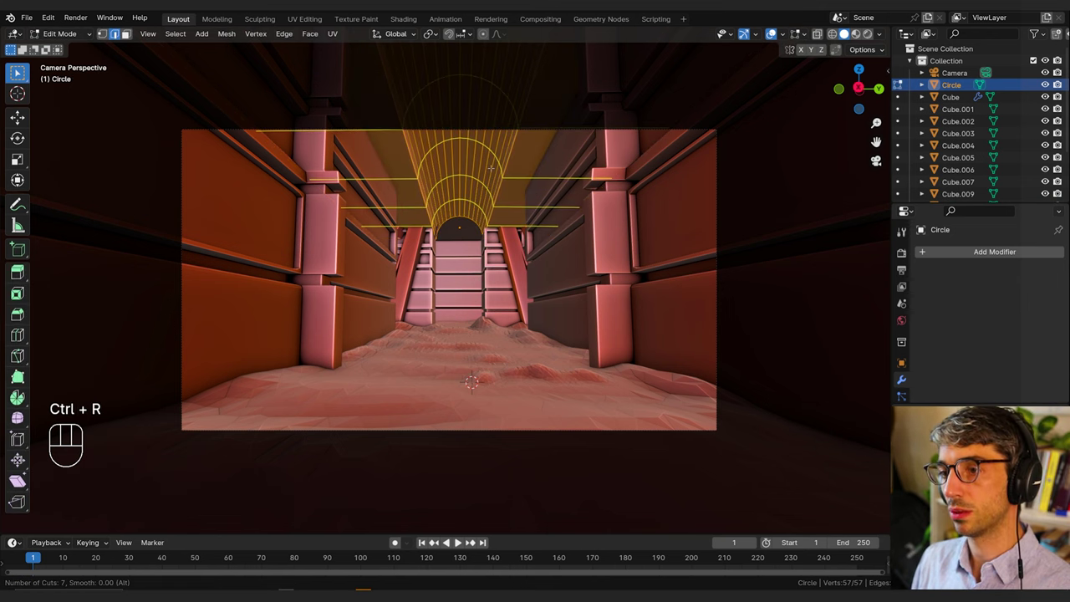
{"action": "left_click", "coordinate": [491, 168]}
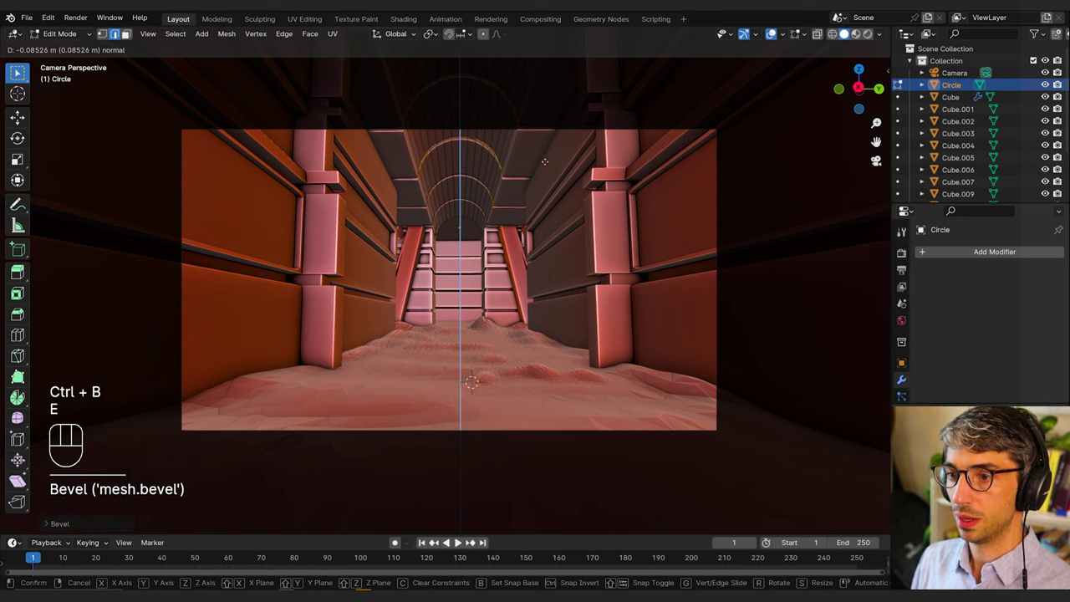
{"action": "middle_click", "coordinate": [544, 158]}
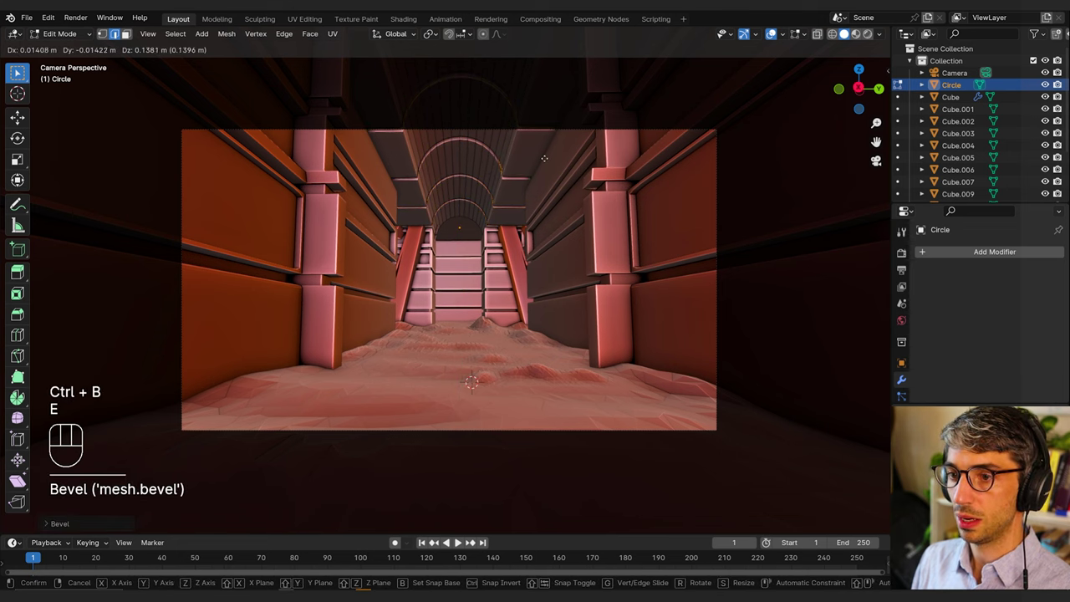
{"action": "left_click", "coordinate": [544, 160]}
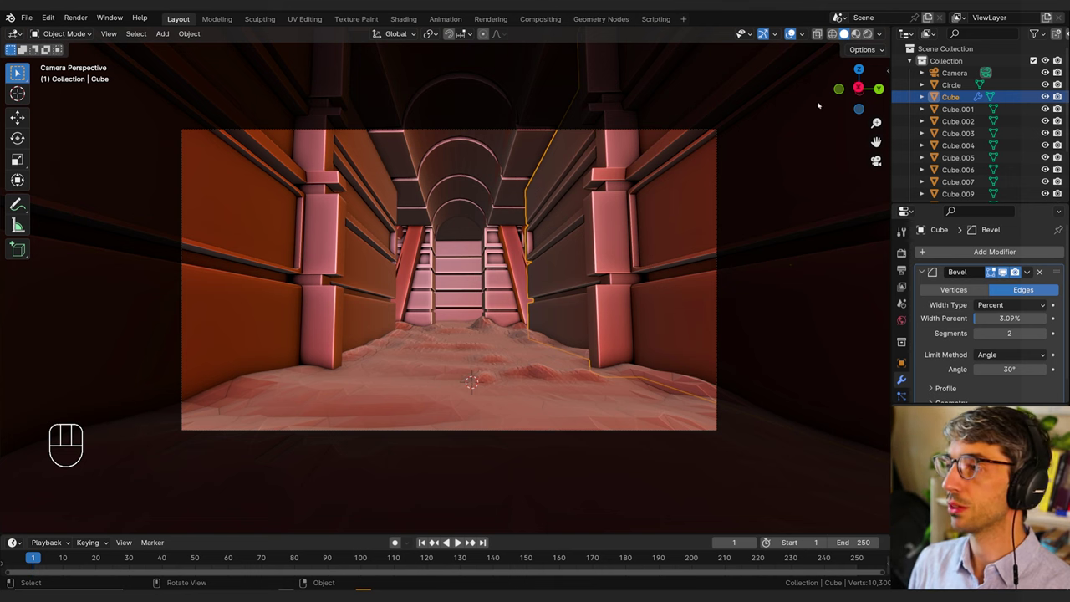
Step: Switch the viewport to rendered shading, turn off Scene World lighting, and deselect everything
{"action": "left_click", "coordinate": [866, 34]}
{"action": "left_click", "coordinate": [496, 273]}
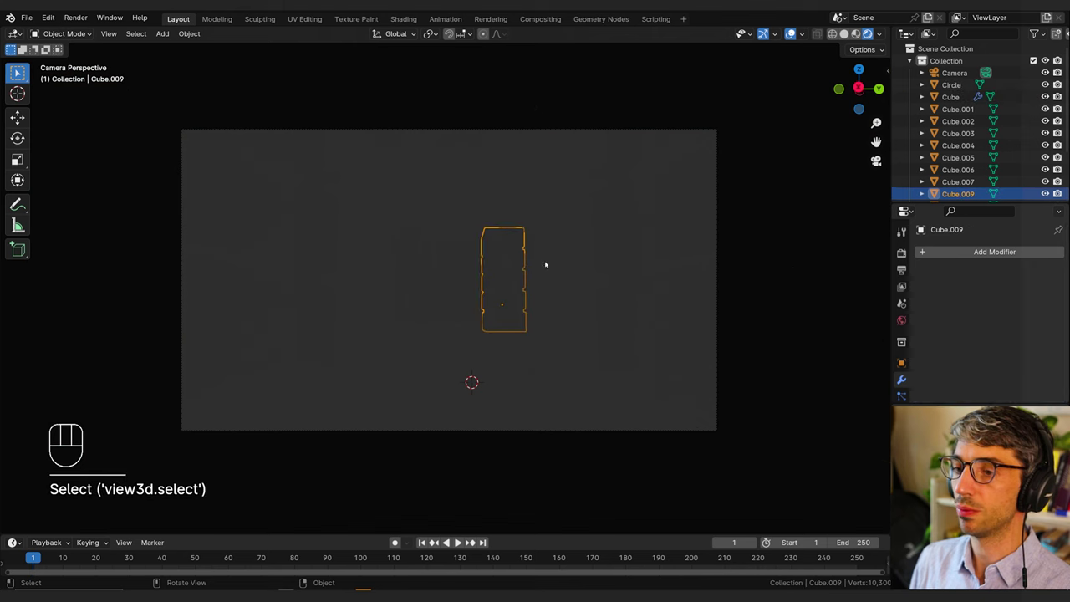
{"action": "left_click", "coordinate": [880, 34]}
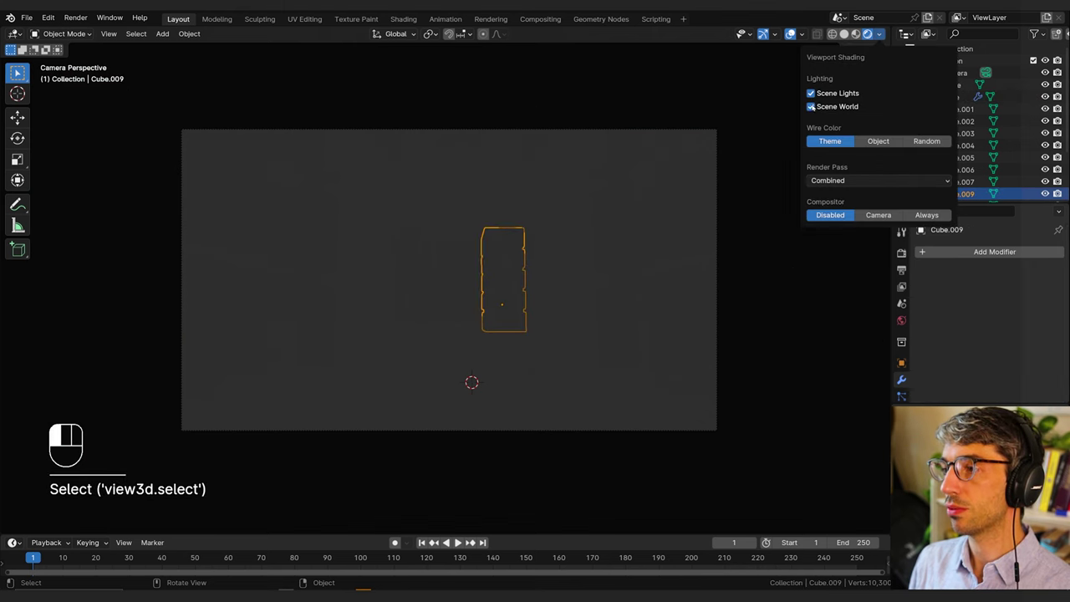
{"action": "left_click", "coordinate": [810, 106]}
{"action": "left_click", "coordinate": [870, 135]}
{"action": "left_click", "coordinate": [693, 181]}
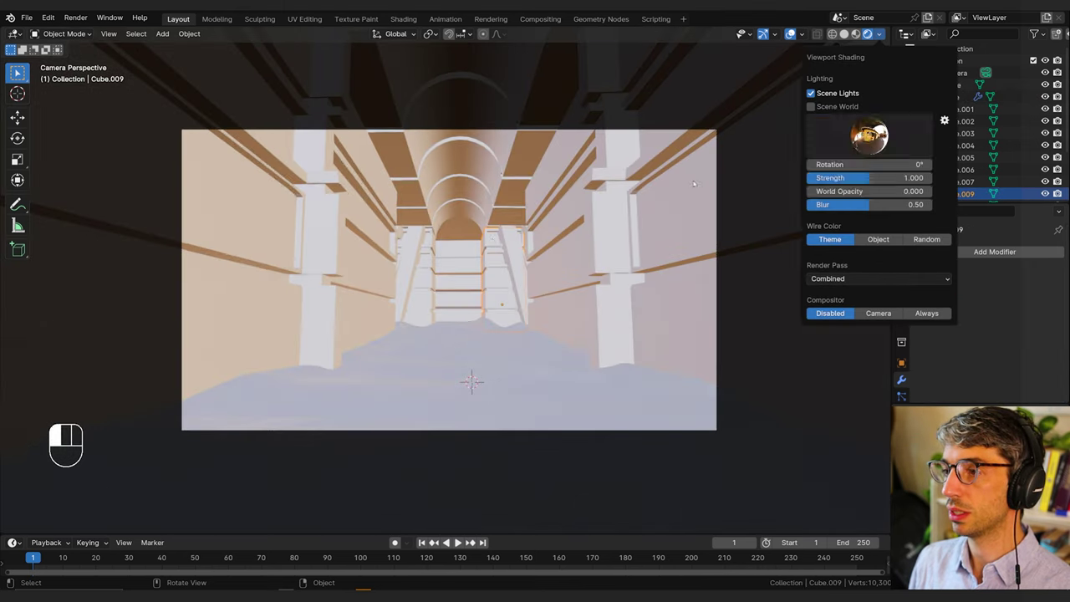
{"action": "key", "text": "alt+a"}
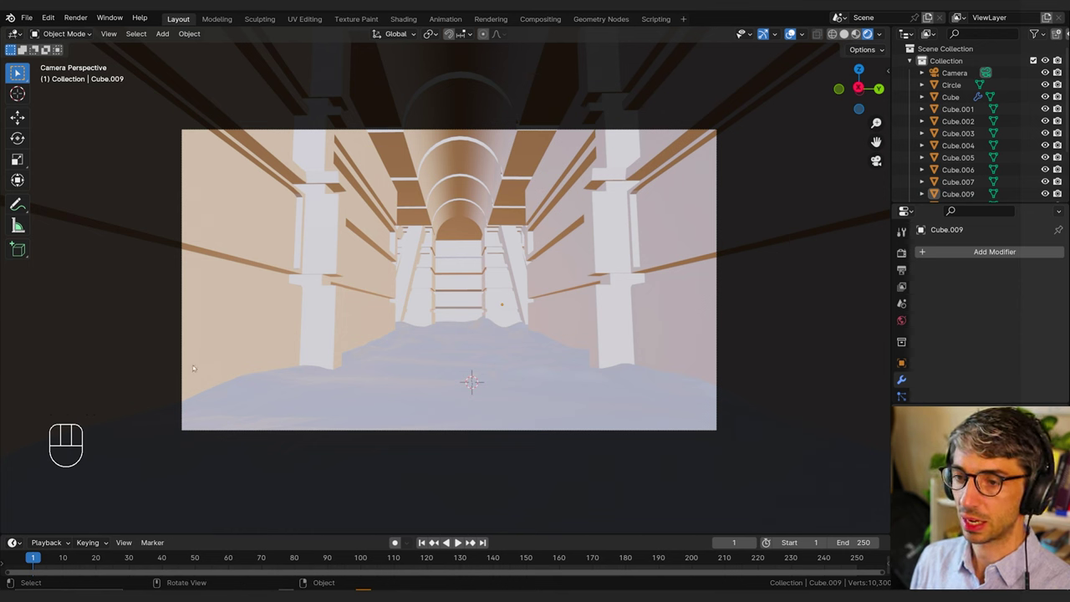
Step: Open the vaulted ceiling object for editing in face select mode and select a face on the vault
{"action": "middle_click_drag", "start_coordinate": [465, 164], "coordinate": [535, 258]}
{"action": "left_click", "coordinate": [496, 269]}
{"action": "key", "text": "Tab"}
{"action": "key", "text": "3"}
{"action": "left_click", "coordinate": [489, 311]}
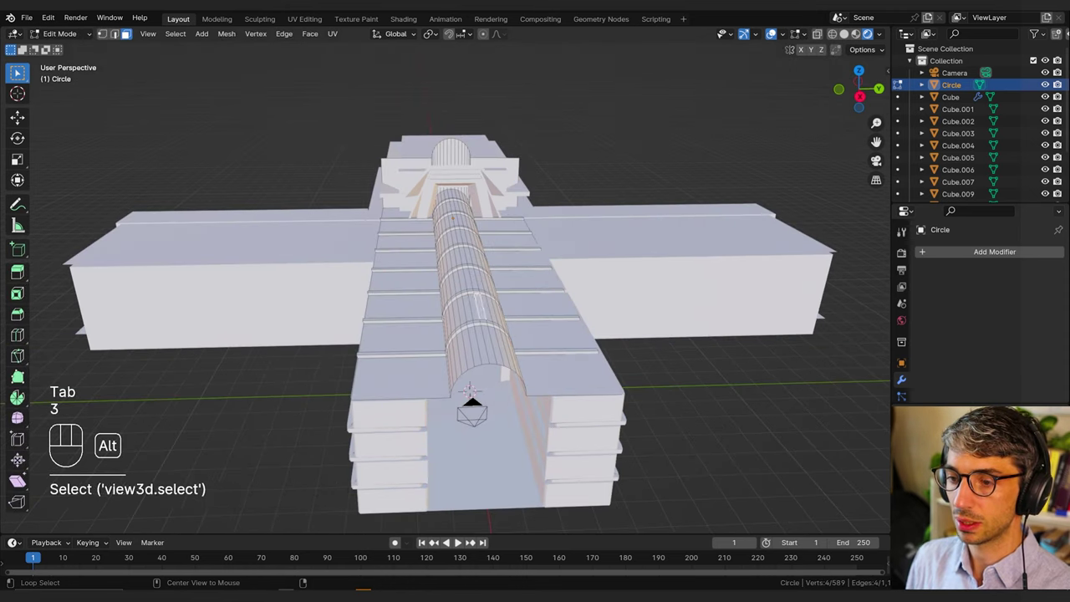
{"action": "left_click", "coordinate": [489, 311], "text": "alt"}
{"action": "middle_click_drag", "start_coordinate": [489, 311], "coordinate": [471, 311]}
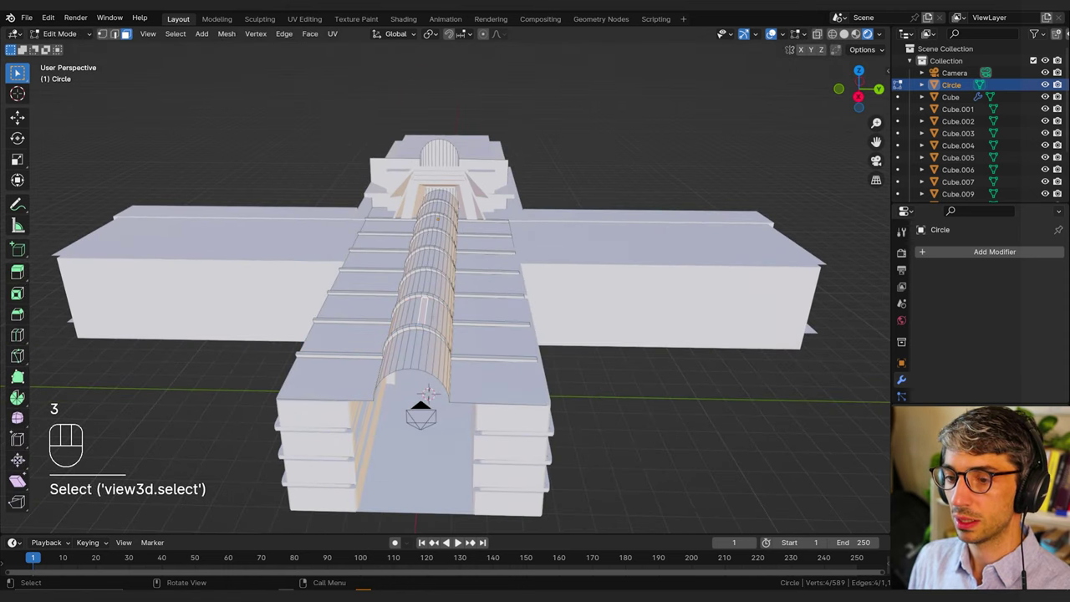
{"action": "key", "text": "c"}
{"action": "left_click_drag", "start_coordinate": [445, 312], "coordinate": [412, 314]}
{"action": "right_click", "coordinate": [411, 314]}
Step: Select five adjacent faces at the crown of the second vault bay and separate them into their own object
{"action": "scroll", "coordinate": [418, 314], "scroll_direction": "up", "scroll_amount": 2}
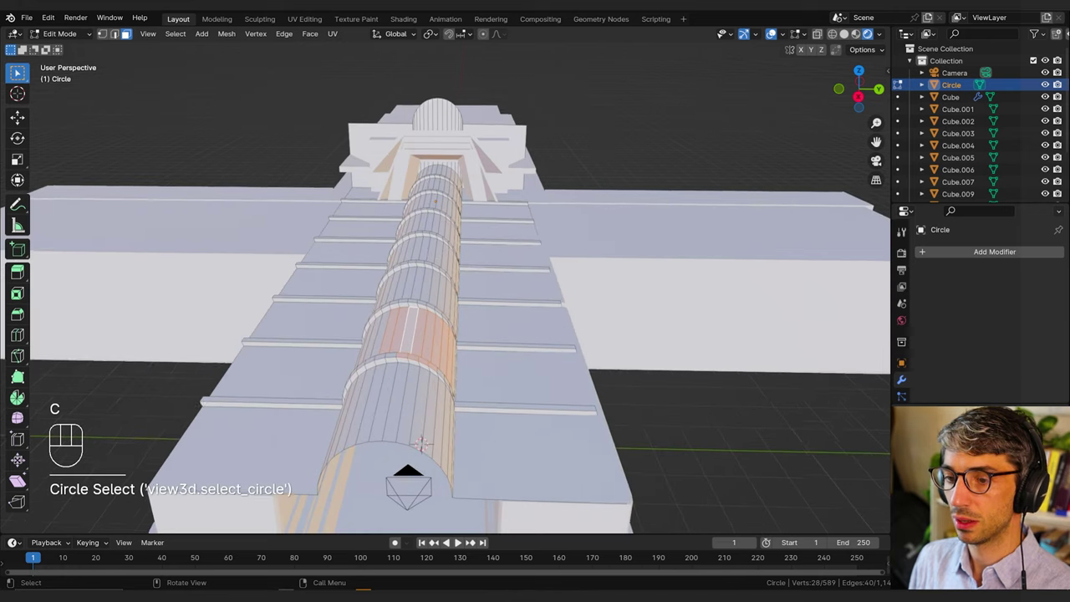
{"action": "middle_click_drag", "start_coordinate": [418, 332], "coordinate": [418, 314], "text": "shift"}
{"action": "left_click", "coordinate": [430, 315]}
{"action": "left_click", "coordinate": [420, 314], "text": "shift"}
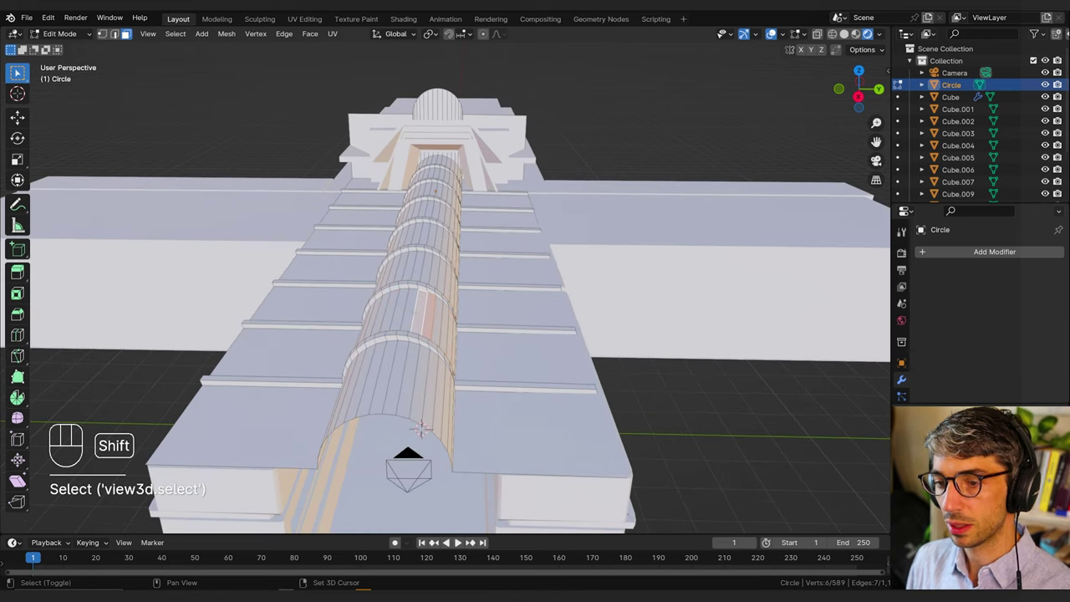
{"action": "left_click", "coordinate": [408, 313], "text": "shift"}
{"action": "left_click", "coordinate": [436, 320], "text": "shift"}
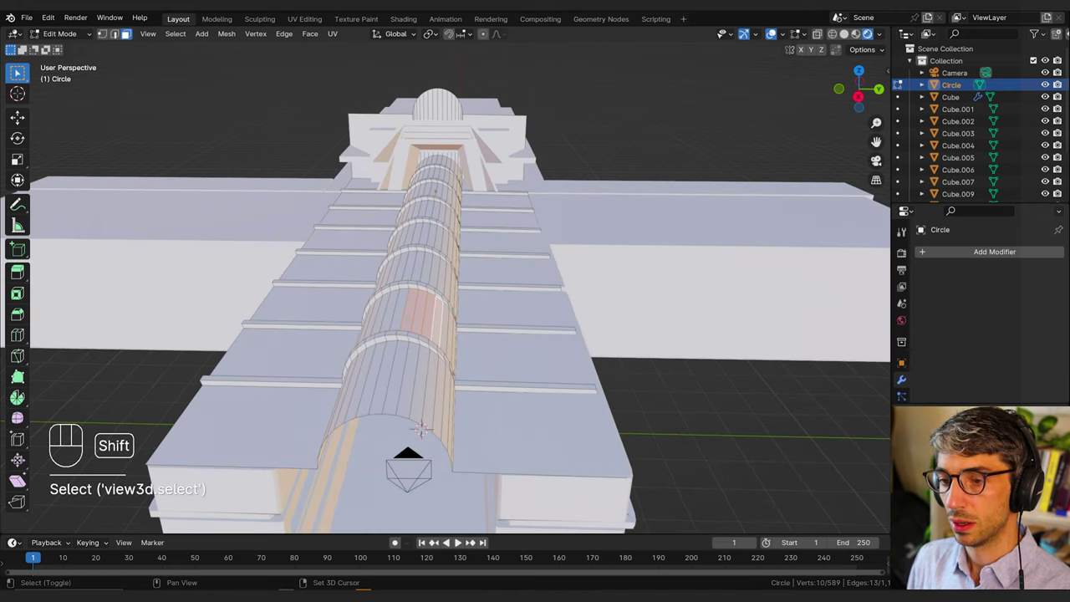
{"action": "left_click", "coordinate": [398, 310], "text": "shift"}
{"action": "middle_click_drag", "start_coordinate": [397, 310], "coordinate": [418, 310]}
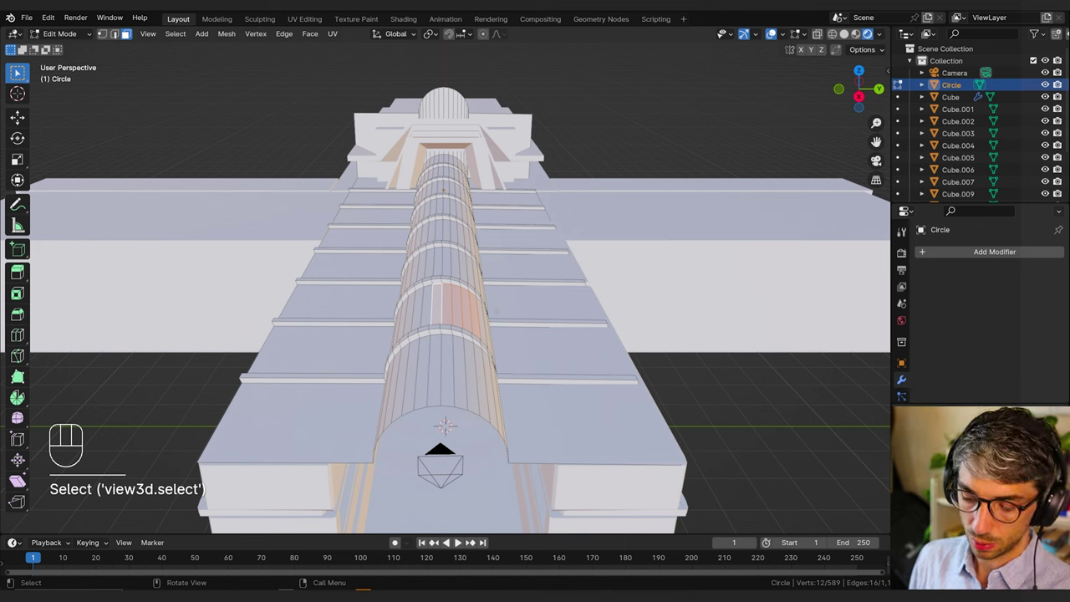
{"action": "key", "text": "p"}
{"action": "left_click", "coordinate": [455, 310]}
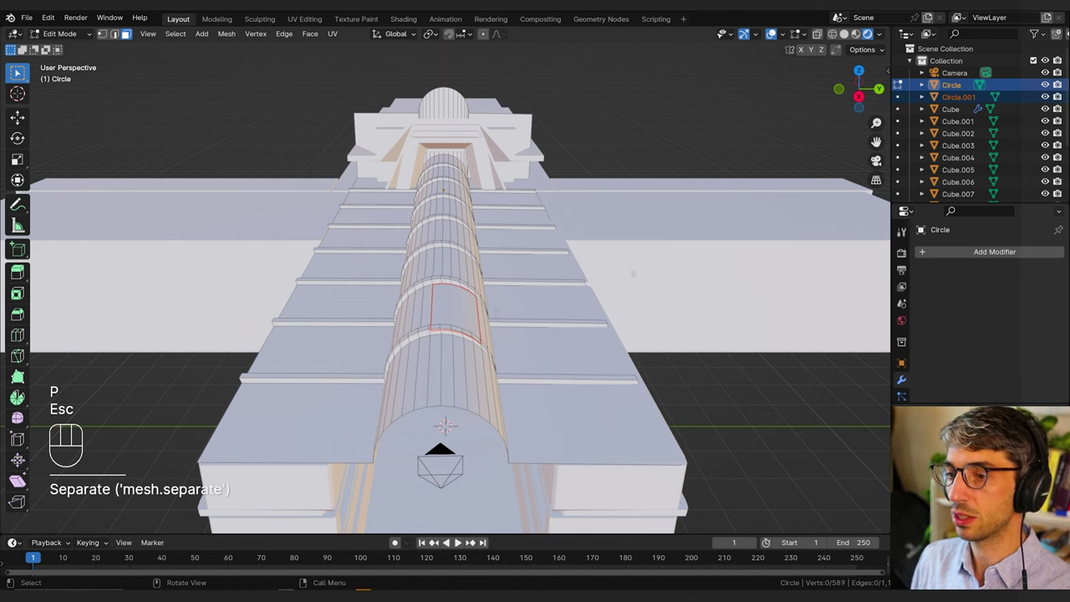
Step: Return to Object Mode and hide the separated vault panel in the viewport and in renders
{"action": "left_click", "coordinate": [958, 97]}
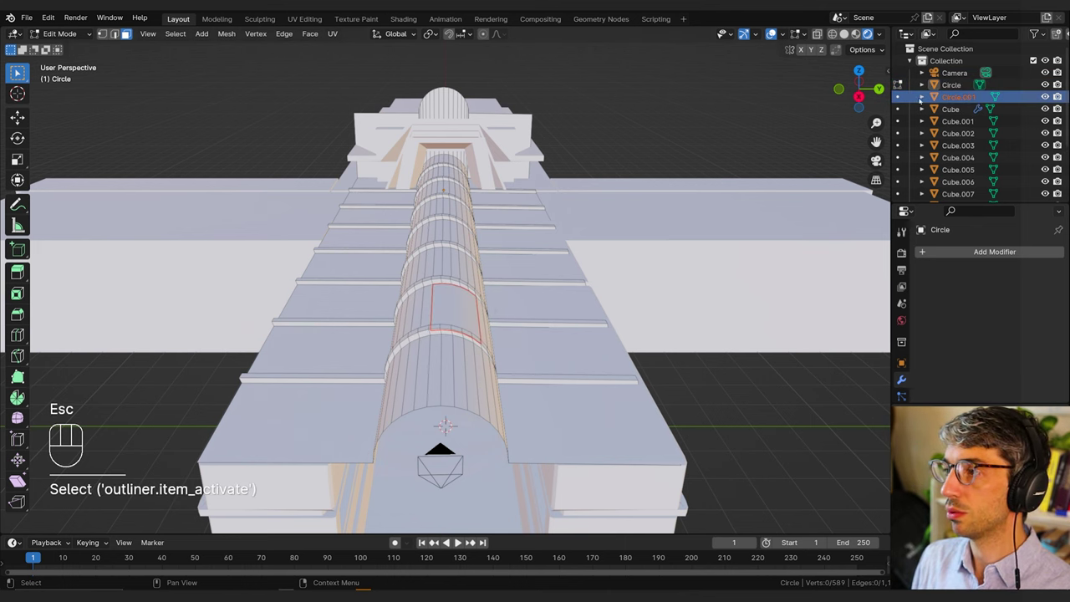
{"action": "key", "text": "Tab"}
{"action": "left_click", "coordinate": [958, 97]}
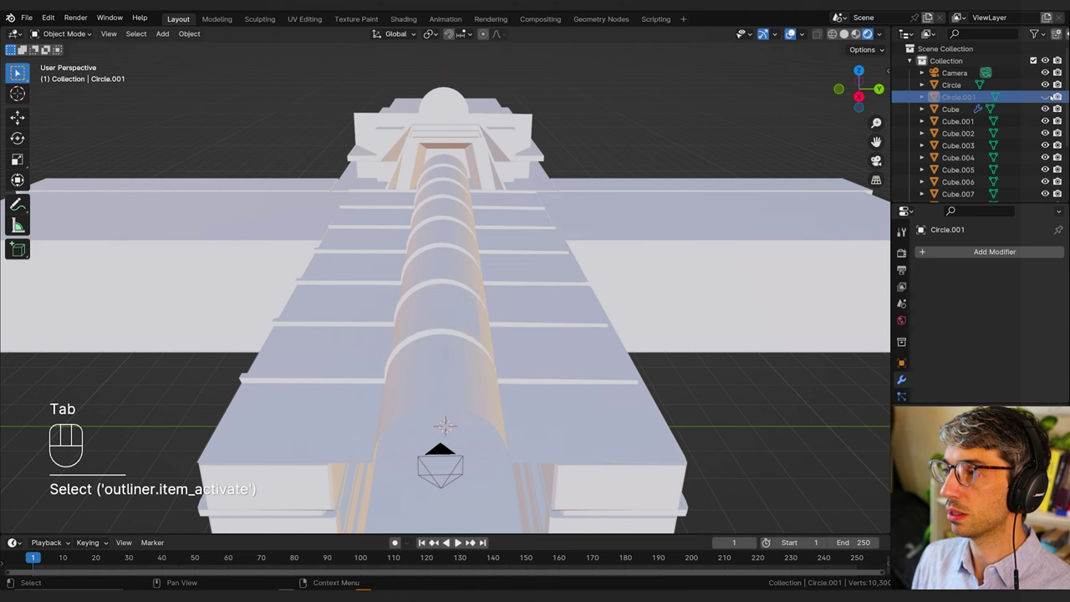
{"action": "left_click", "coordinate": [1035, 33]}
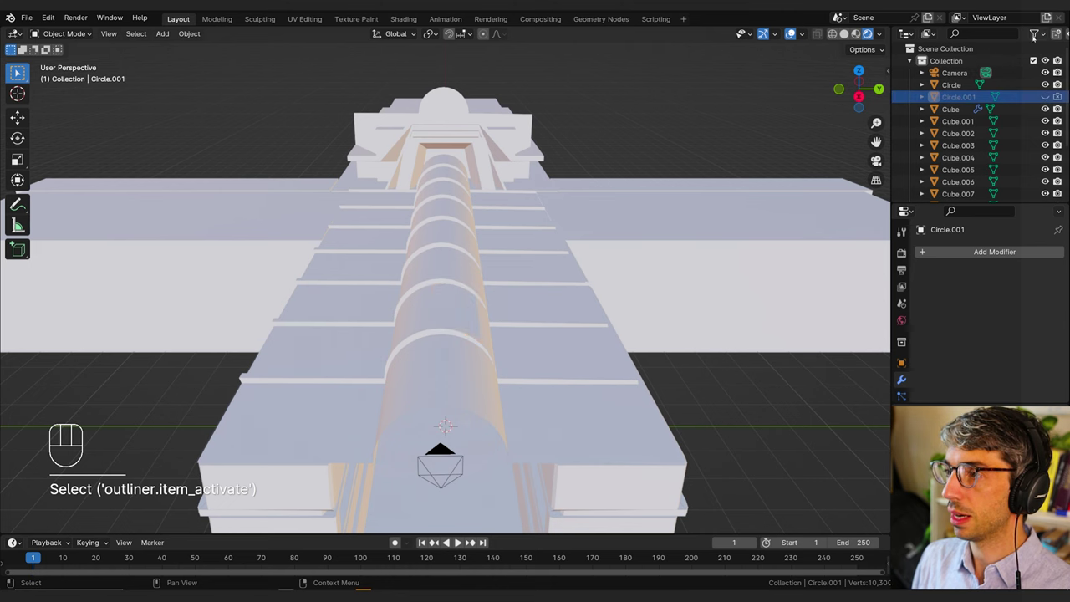
{"action": "middle_click_drag", "start_coordinate": [528, 311], "coordinate": [518, 290]}
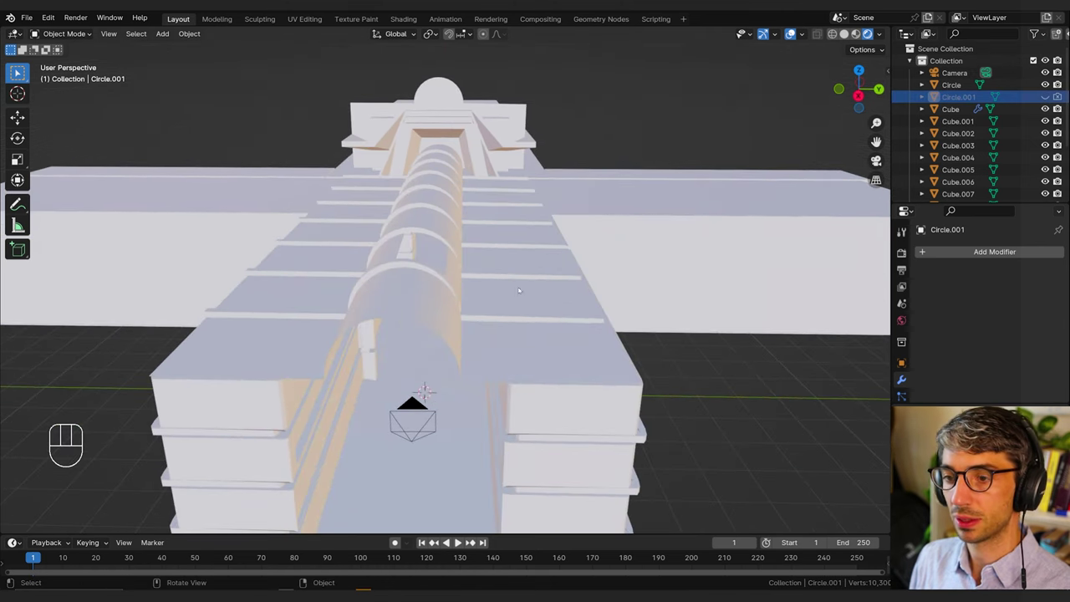
{"action": "key", "text": "KP_0"}
{"action": "scroll", "coordinate": [494, 284], "scroll_direction": "down", "scroll_amount": 2}
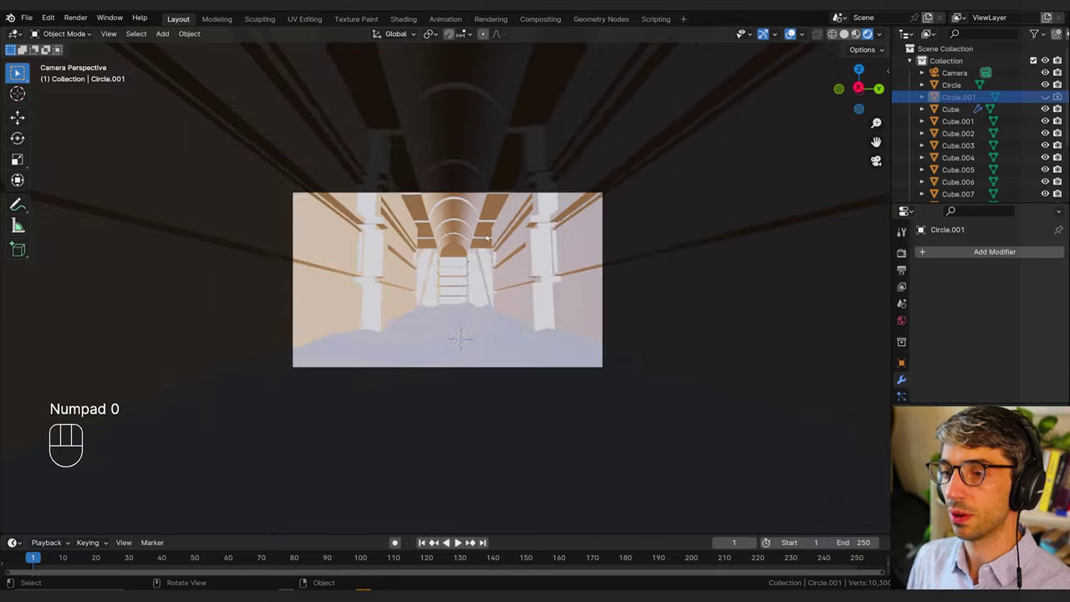
Step: Add a sun light at the scene origin and rotate it to about X -10°, Y -0.4°, Z -4.4°
{"action": "key", "text": "KP_0"}
{"action": "scroll", "coordinate": [540, 266], "scroll_direction": "down", "scroll_amount": 6}
{"action": "key", "text": "shift+a"}
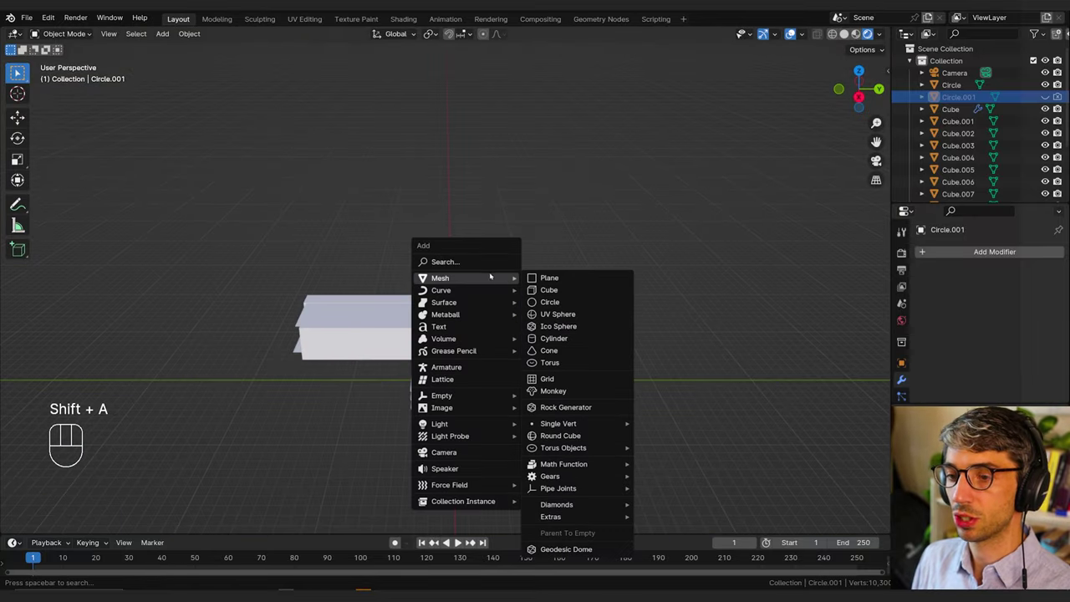
{"action": "mouse_move", "coordinate": [468, 424]}
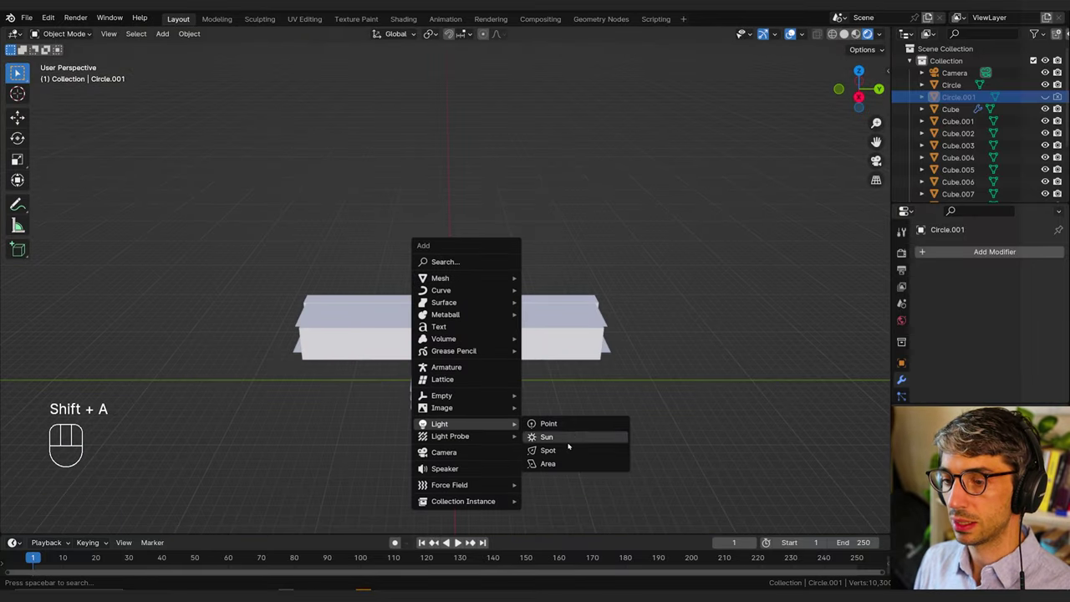
{"action": "left_click", "coordinate": [565, 438]}
{"action": "key", "text": "r"}
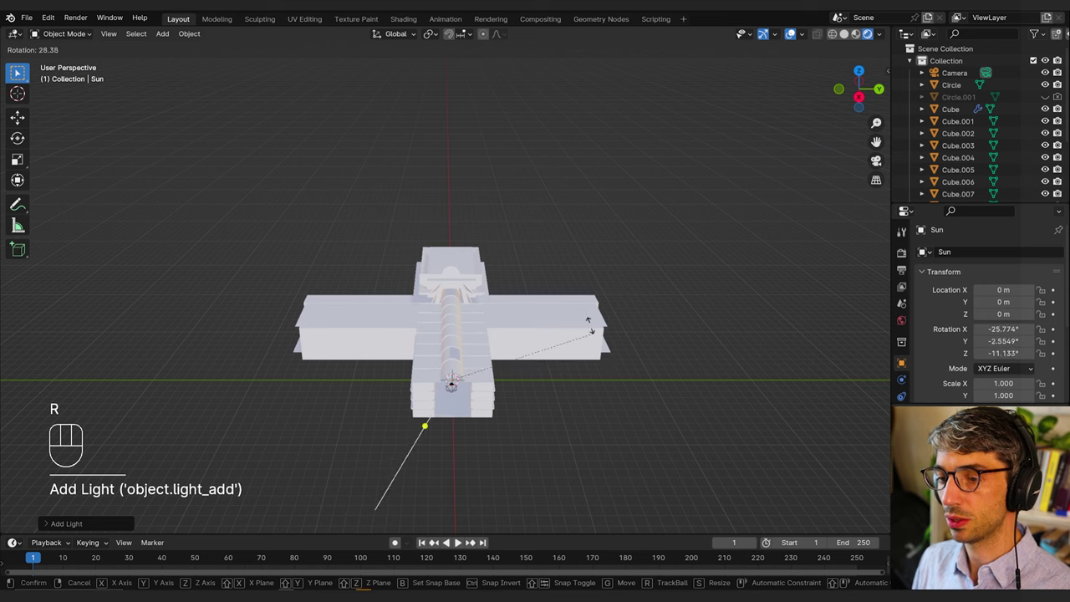
{"action": "left_click", "coordinate": [574, 314]}
Step: In the camera view, rotate the sun light around the global Y axis to about X -15.6°, Y 30.6°, Z -5.1°
{"action": "key", "text": "KP_0"}
{"action": "key", "text": "r"}
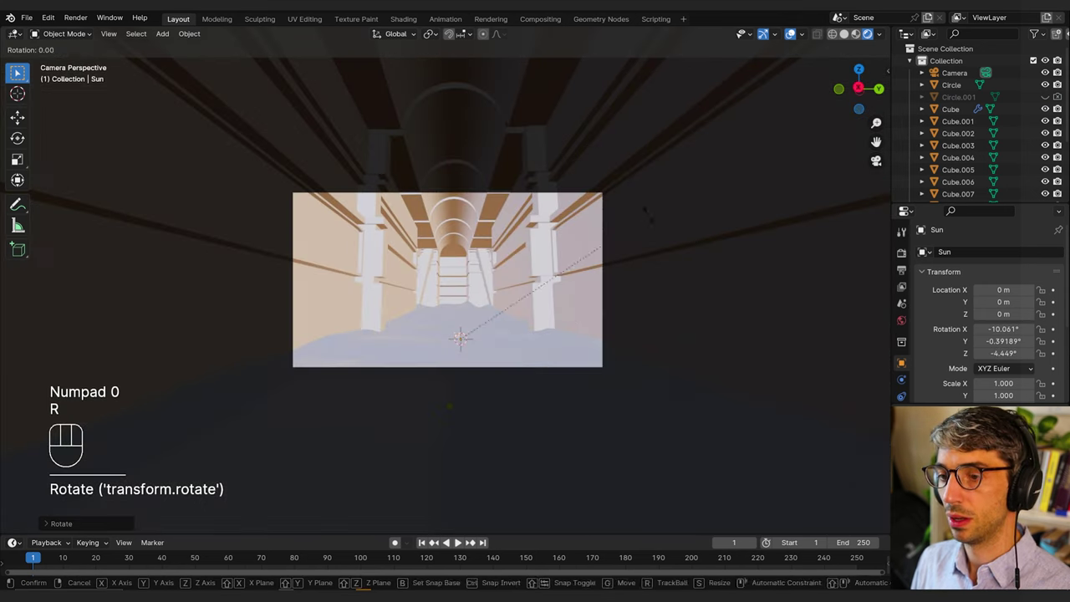
{"action": "key", "text": "r"}
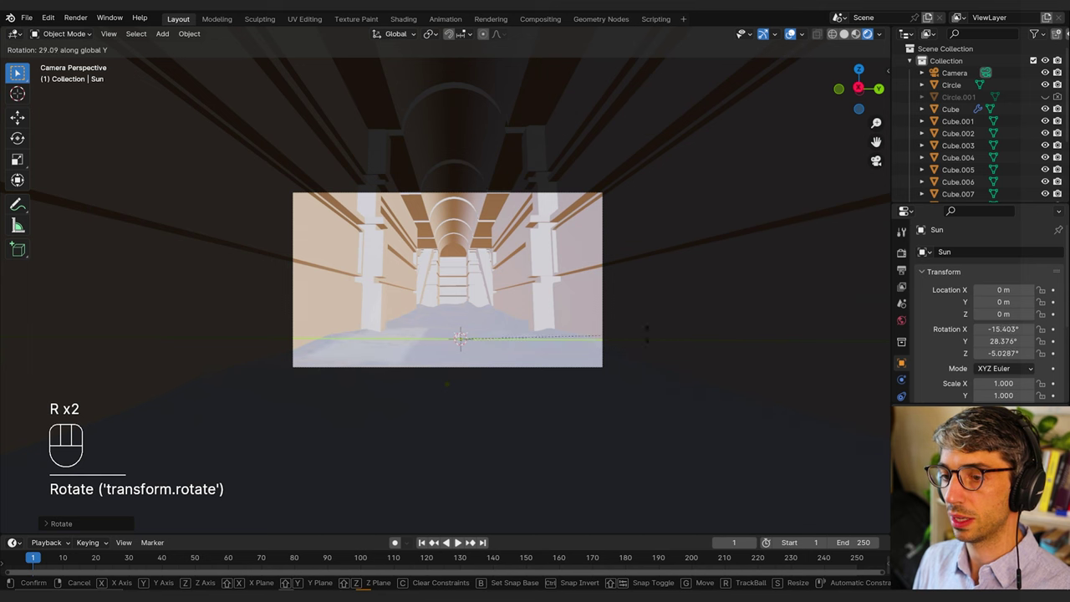
{"action": "left_click", "coordinate": [432, 338]}
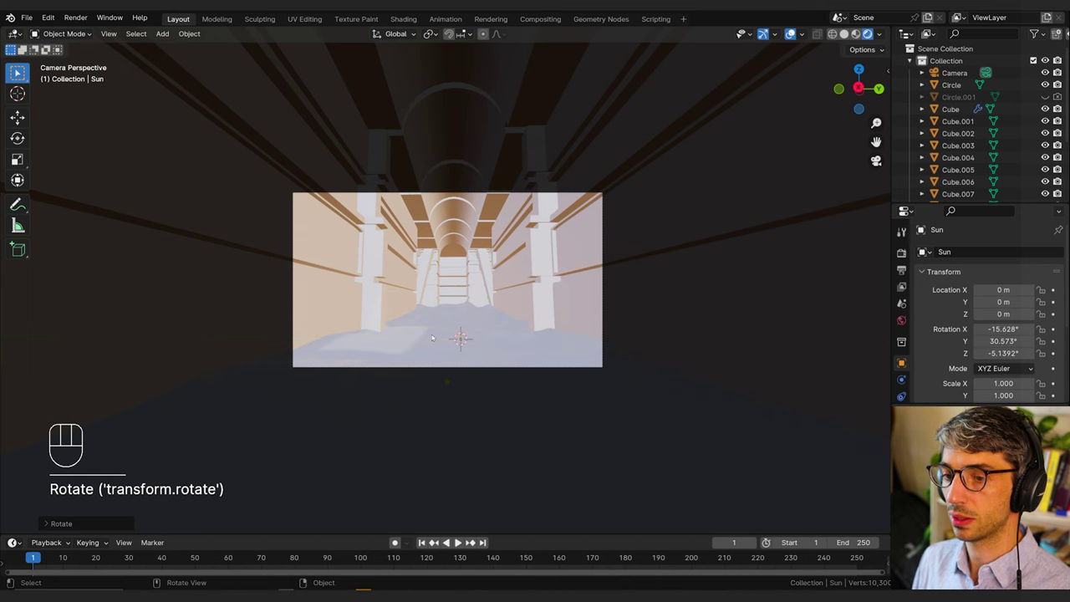
Step: Turn Scene World lighting back on for the rendered viewport and open the render settings
{"action": "left_click", "coordinate": [878, 33]}
{"action": "left_click", "coordinate": [807, 106]}
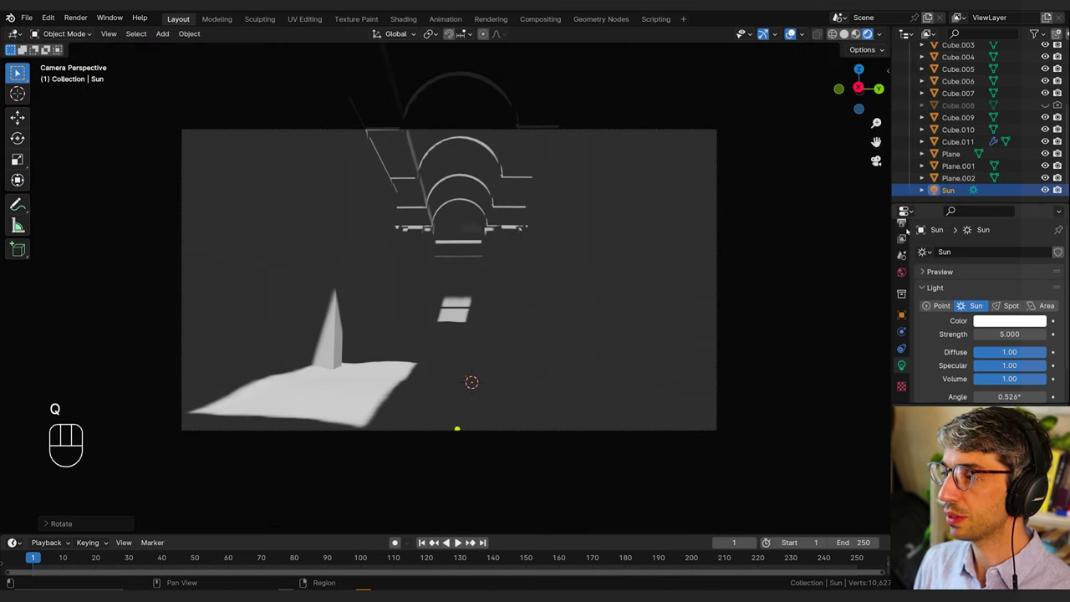
{"action": "scroll", "coordinate": [886, 239], "scroll_direction": "up", "scroll_amount": 2}
{"action": "scroll", "coordinate": [724, 275], "scroll_direction": "down", "scroll_amount": 1}
{"action": "left_click", "coordinate": [901, 240]}
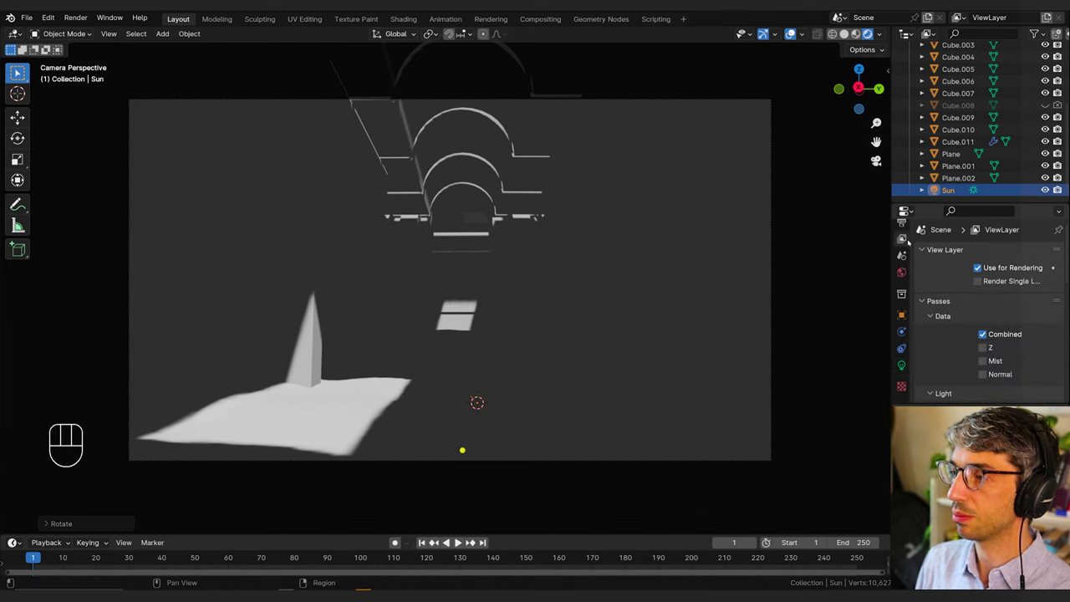
{"action": "scroll", "coordinate": [901, 251], "scroll_direction": "up", "scroll_amount": 2}
{"action": "left_click", "coordinate": [901, 251]}
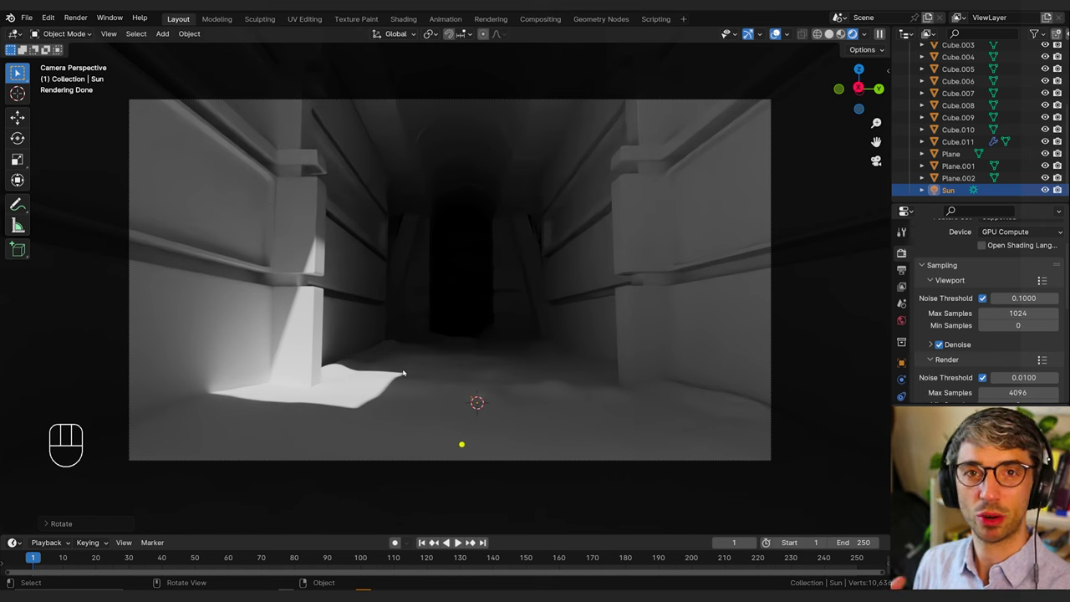
Step: Switch the viewport to solid shading and select the vaulted ceiling, framing its roof opening from above
{"action": "left_click", "coordinate": [840, 33]}
{"action": "middle_click_drag", "start_coordinate": [537, 215], "coordinate": [423, 397]}
{"action": "scroll", "coordinate": [502, 326], "scroll_direction": "down", "scroll_amount": 3}
{"action": "left_click", "coordinate": [418, 404]}
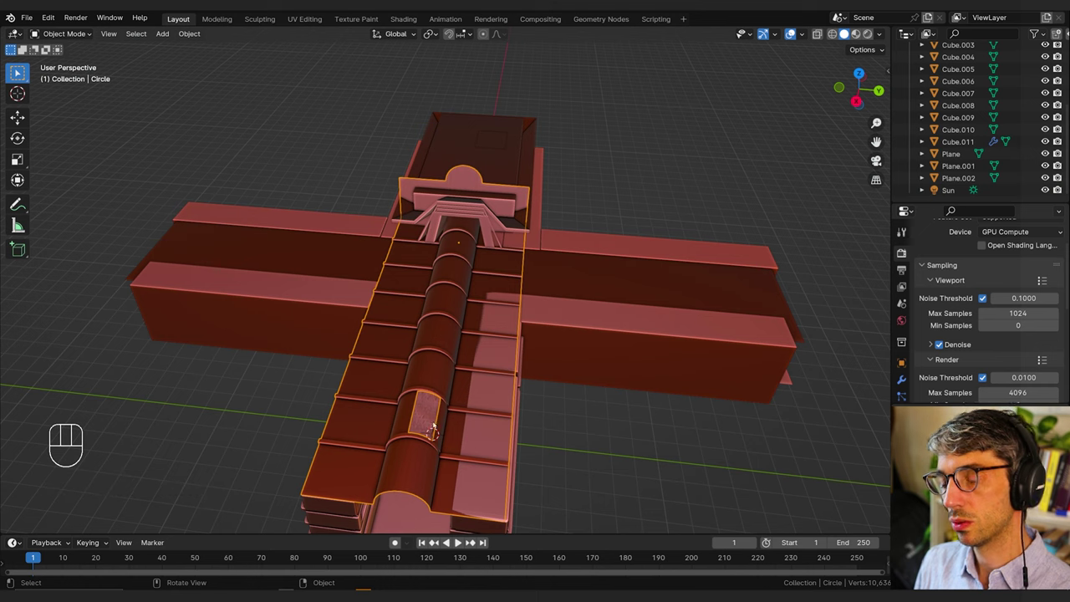
{"action": "key", "text": "KP_Decimal"}
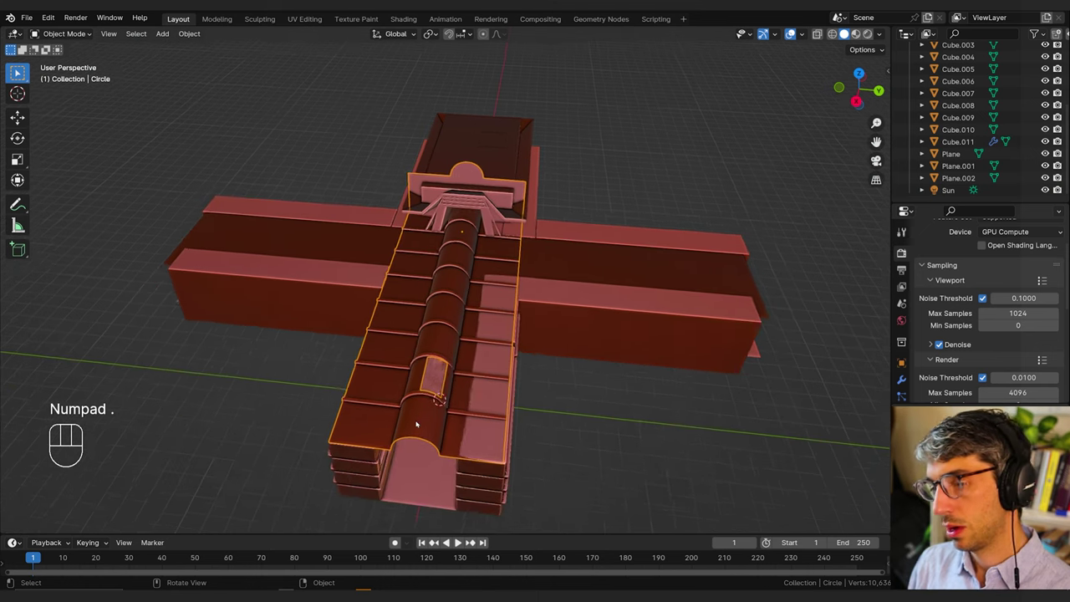
{"action": "middle_click_drag", "start_coordinate": [419, 425], "coordinate": [501, 359]}
{"action": "scroll", "coordinate": [251, 360], "scroll_direction": "up", "scroll_amount": 4}
{"action": "scroll", "coordinate": [444, 355], "scroll_direction": "up", "scroll_amount": 3}
{"action": "middle_click_drag", "start_coordinate": [502, 360], "coordinate": [536, 358], "text": "shift"}
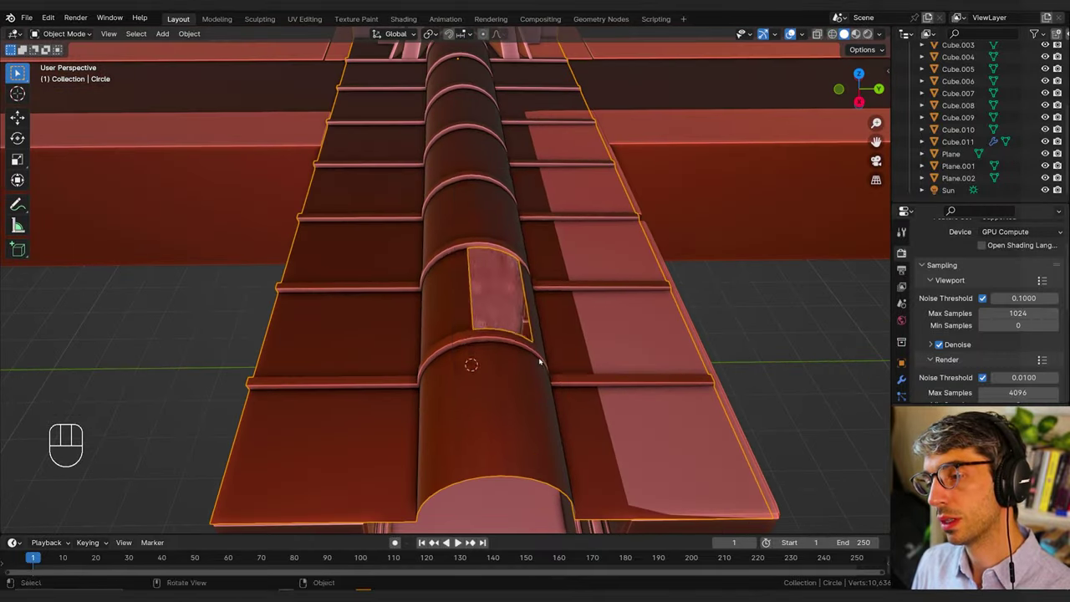
Step: Unhide the separated vault panel, Circle.001, in the viewport and in renders
{"action": "key", "text": "shift+a"}
{"action": "scroll", "coordinate": [965, 157], "scroll_direction": "up", "scroll_amount": 4}
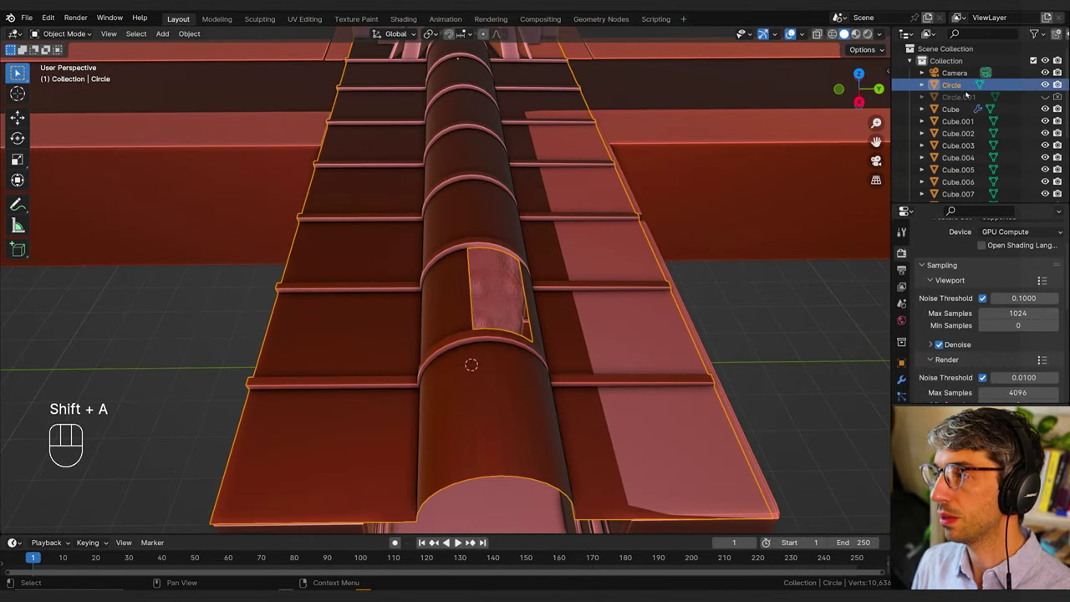
{"action": "left_click", "coordinate": [959, 97]}
{"action": "left_click", "coordinate": [1045, 97]}
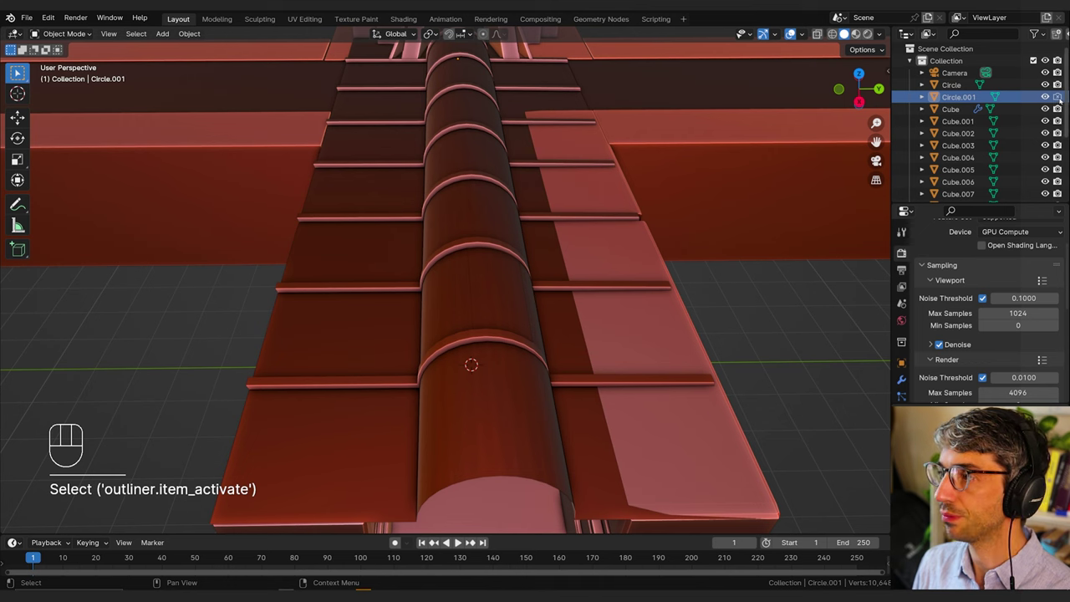
{"action": "left_click", "coordinate": [1003, 101]}
{"action": "middle_click_drag", "start_coordinate": [518, 450], "coordinate": [490, 402]}
Step: Edit the mesh of the Circle.001 vault panel and add five evenly spaced, unslid loop cuts across its length
{"action": "key", "text": "Tab"}
{"action": "middle_click_drag", "start_coordinate": [508, 347], "coordinate": [446, 320]}
{"action": "key", "text": "ctrl+r"}
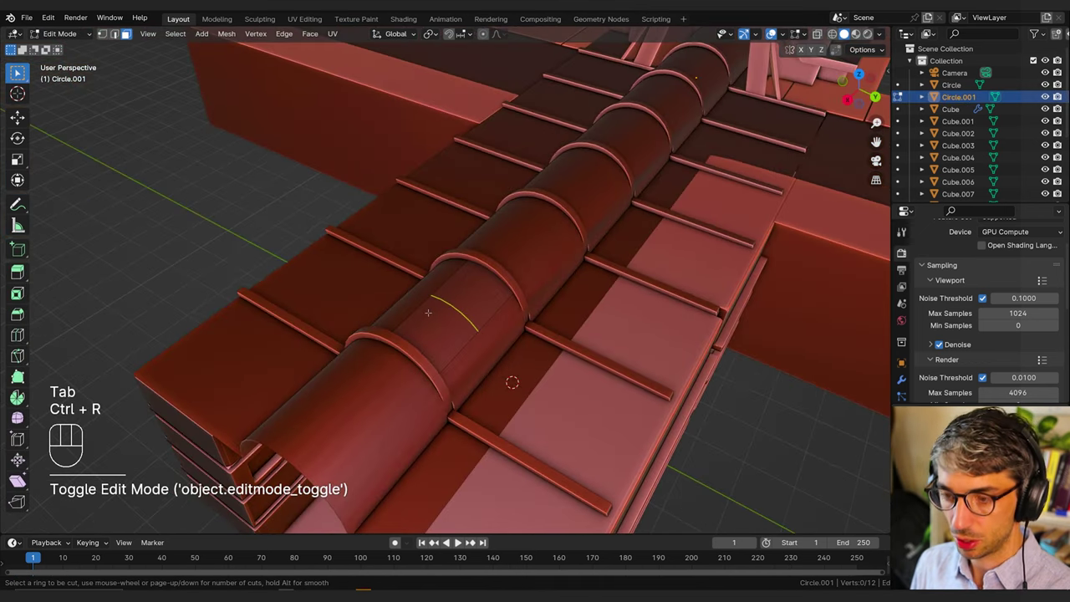
{"action": "scroll", "coordinate": [433, 314], "scroll_direction": "up", "scroll_amount": 4}
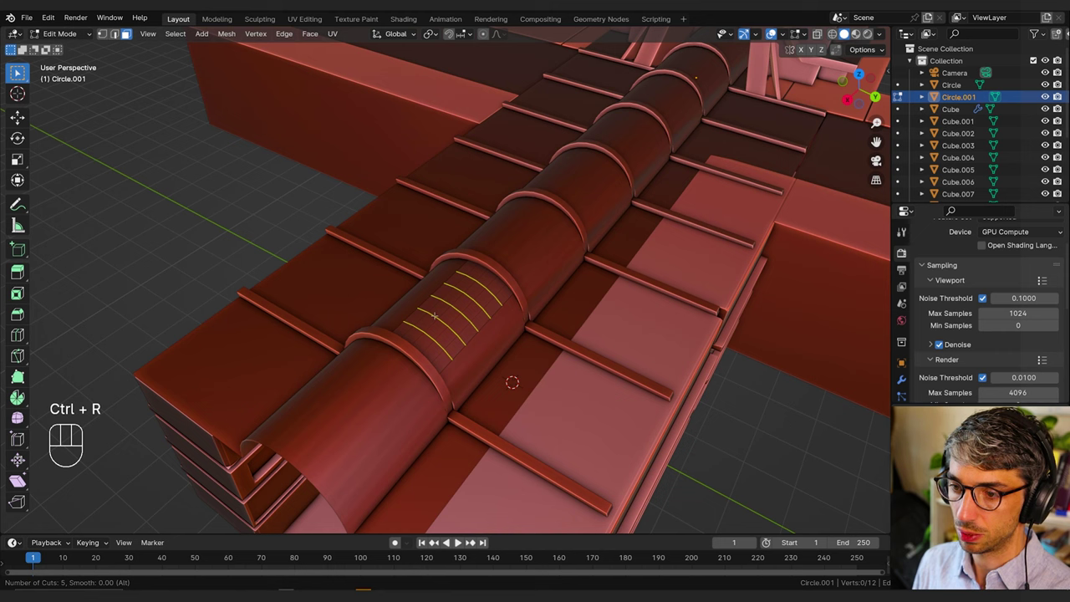
{"action": "left_click", "coordinate": [433, 316]}
{"action": "right_click", "coordinate": [434, 315]}
Step: Select the block of small faces in the middle of the subdivided vault panel and delete them, cutting a rectangular hole
{"action": "key", "text": "3"}
{"action": "left_click", "coordinate": [457, 321], "text": "shift"}
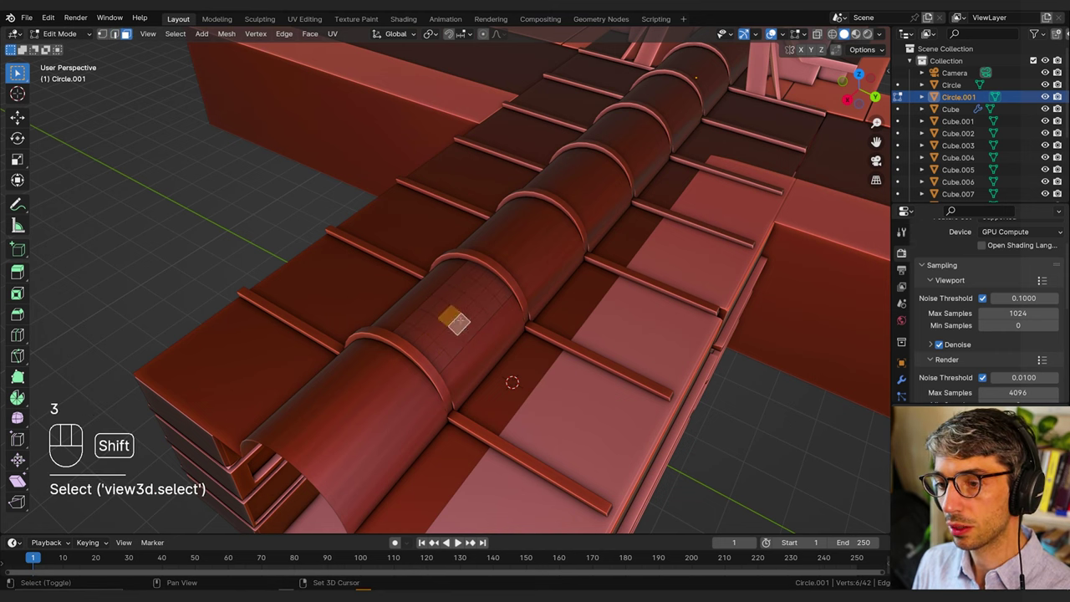
{"action": "left_click", "coordinate": [461, 307], "text": "shift"}
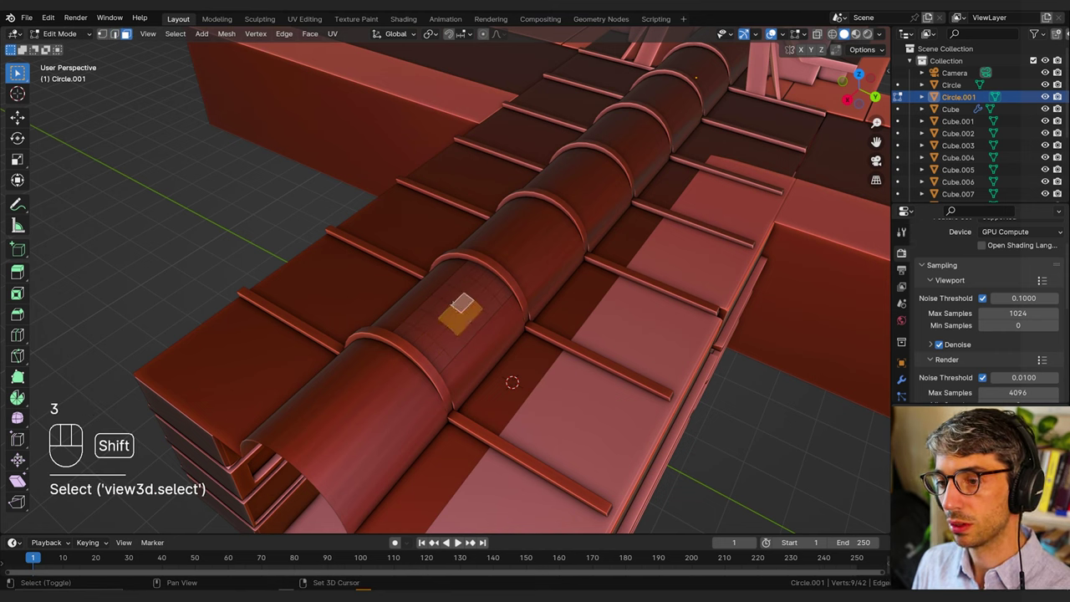
{"action": "left_click", "coordinate": [451, 300], "text": "shift"}
{"action": "left_click", "coordinate": [440, 309], "text": "shift"}
{"action": "key", "text": "x"}
{"action": "left_click", "coordinate": [437, 309]}
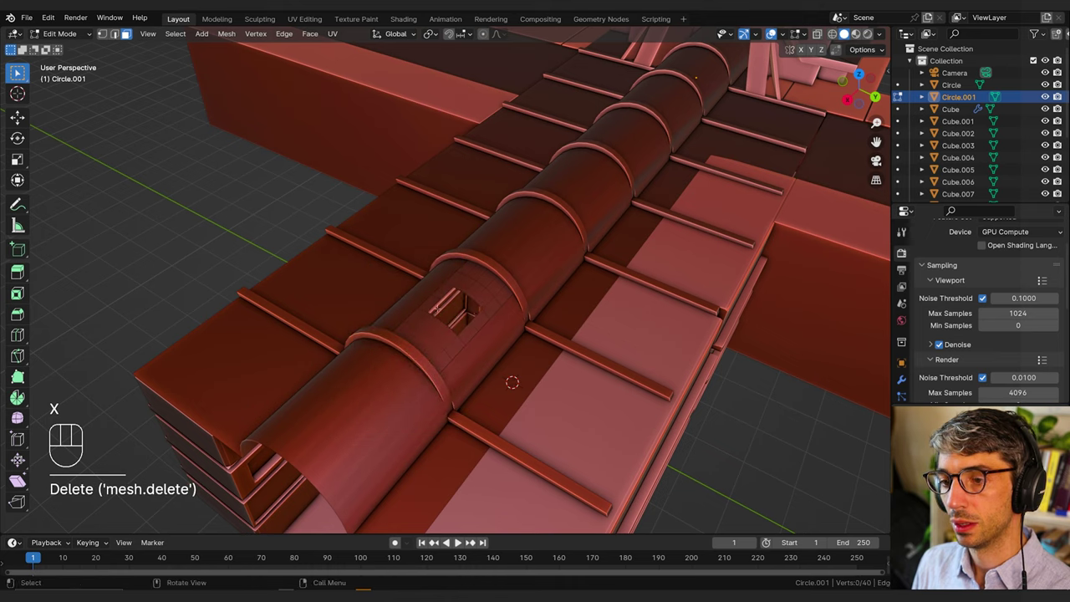
Step: Leave mesh editing and put the vault panel into Sculpt Mode with the Draw brush, framing its rectangular hole
{"action": "middle_click_drag", "start_coordinate": [489, 319], "coordinate": [258, 275]}
{"action": "key", "text": "Tab"}
{"action": "scroll", "coordinate": [500, 345], "scroll_direction": "up", "scroll_amount": 2}
{"action": "scroll", "coordinate": [423, 345], "scroll_direction": "up", "scroll_amount": 1}
{"action": "left_click", "coordinate": [65, 33]}
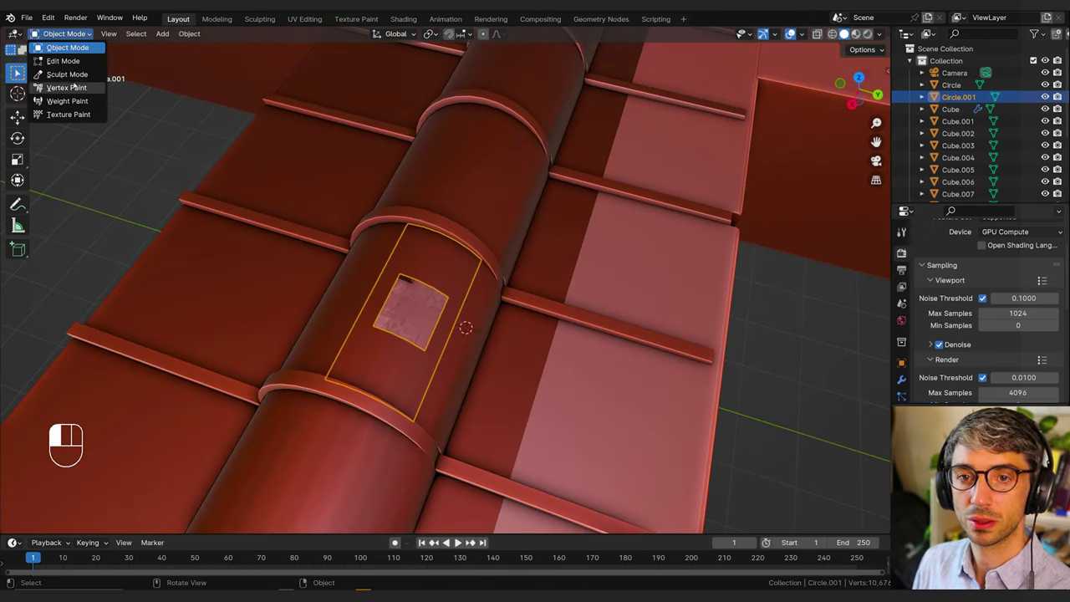
{"action": "left_click", "coordinate": [63, 73]}
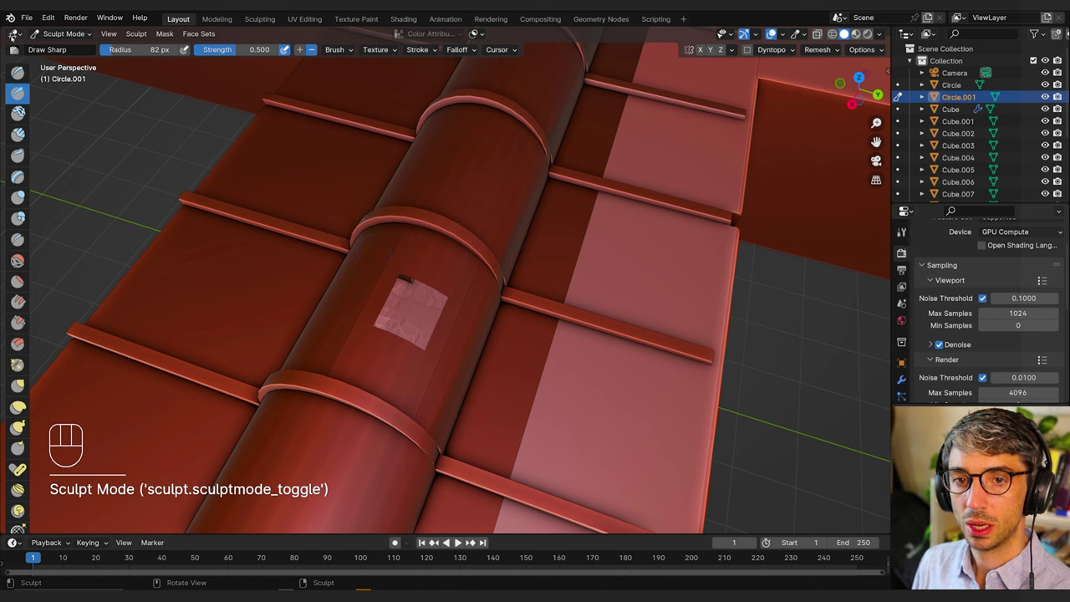
{"action": "left_click", "coordinate": [17, 72]}
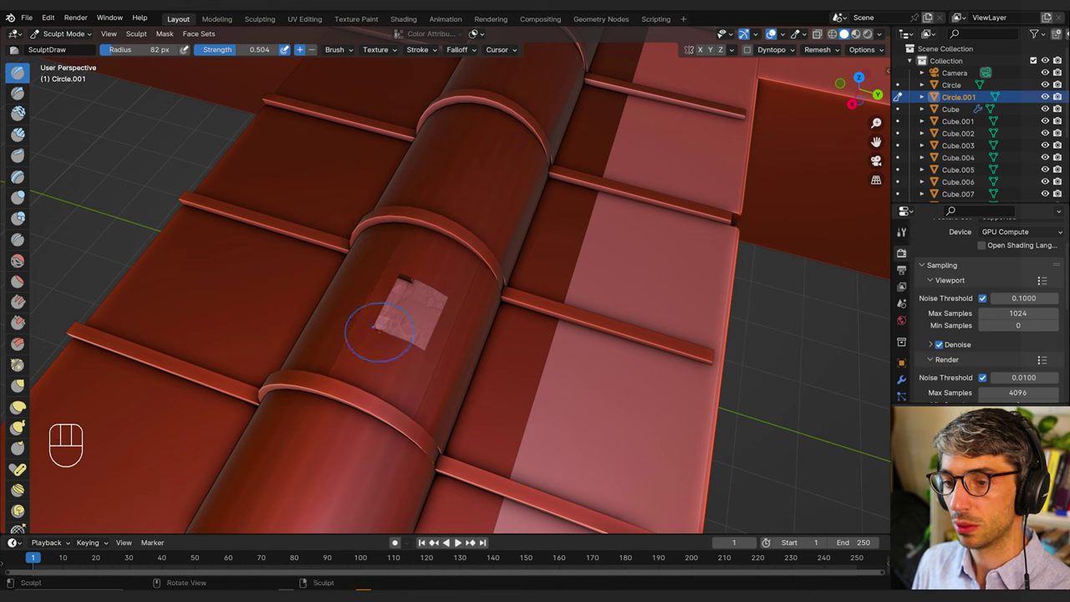
Step: Turn on dynamic topology and sculpt around the edges of the roof hole with the Draw brush to make them irregular
{"action": "left_click_drag", "start_coordinate": [374, 327], "coordinate": [381, 360]}
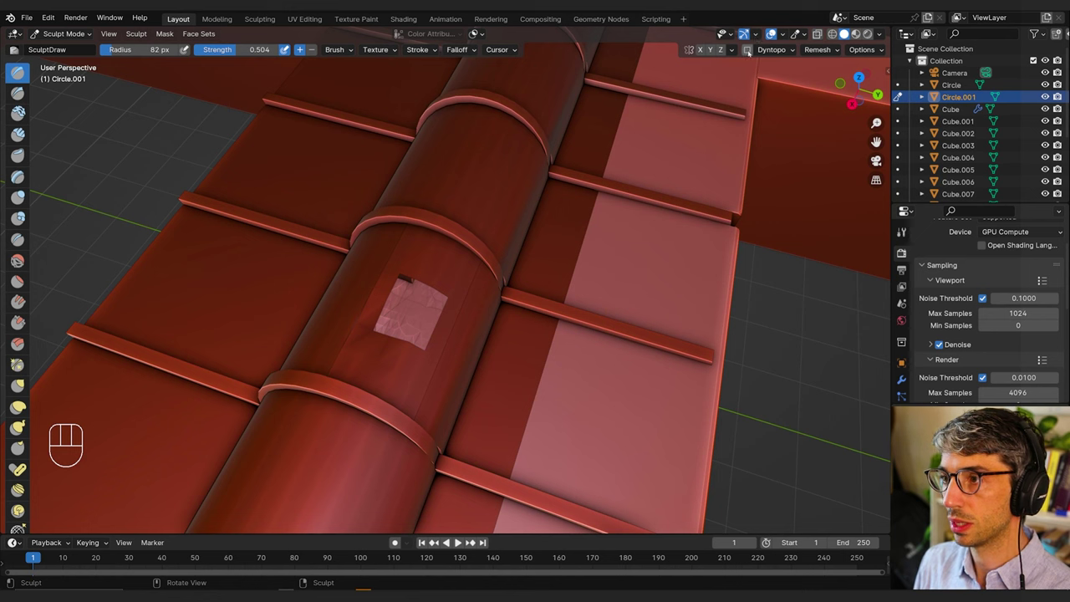
{"action": "left_click", "coordinate": [748, 52]}
{"action": "left_click", "coordinate": [747, 50]}
{"action": "left_click", "coordinate": [724, 77]}
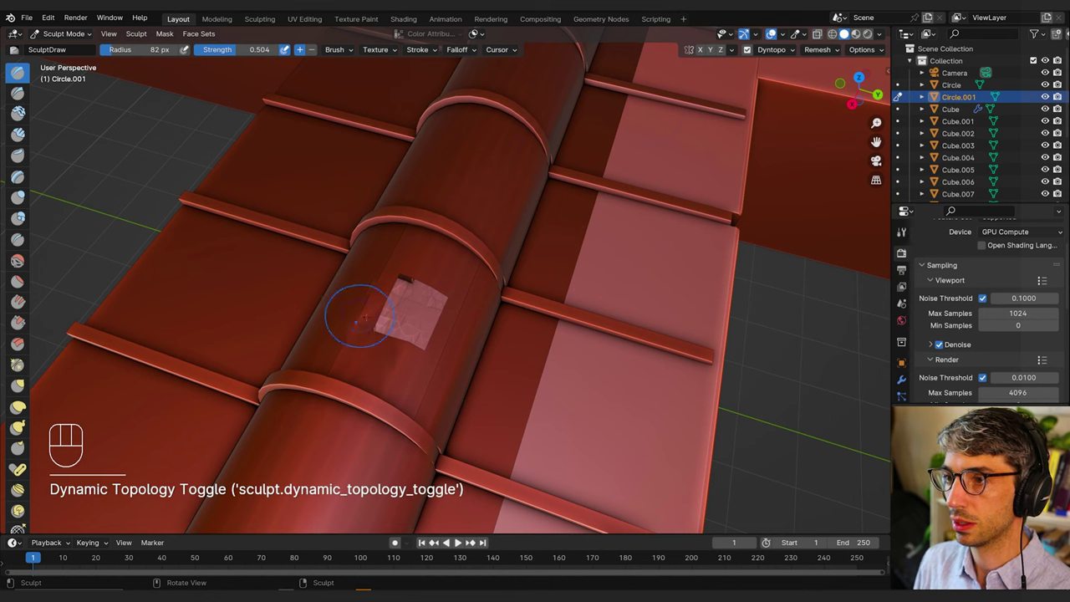
{"action": "left_click_drag", "start_coordinate": [368, 323], "coordinate": [389, 346]}
{"action": "left_click_drag", "start_coordinate": [393, 349], "coordinate": [428, 350]}
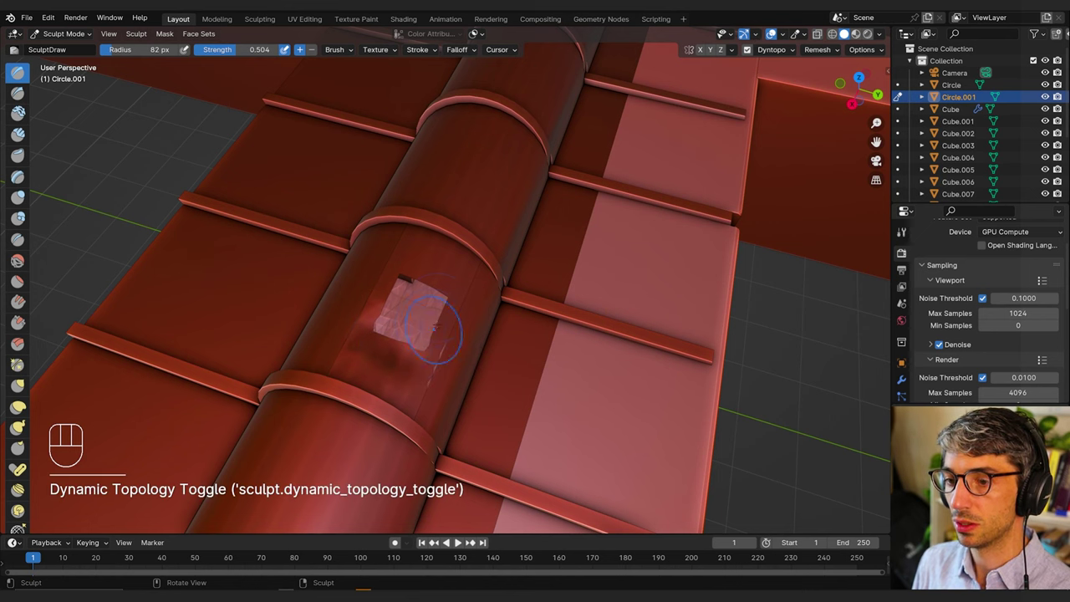
{"action": "left_click_drag", "start_coordinate": [426, 276], "coordinate": [417, 276]}
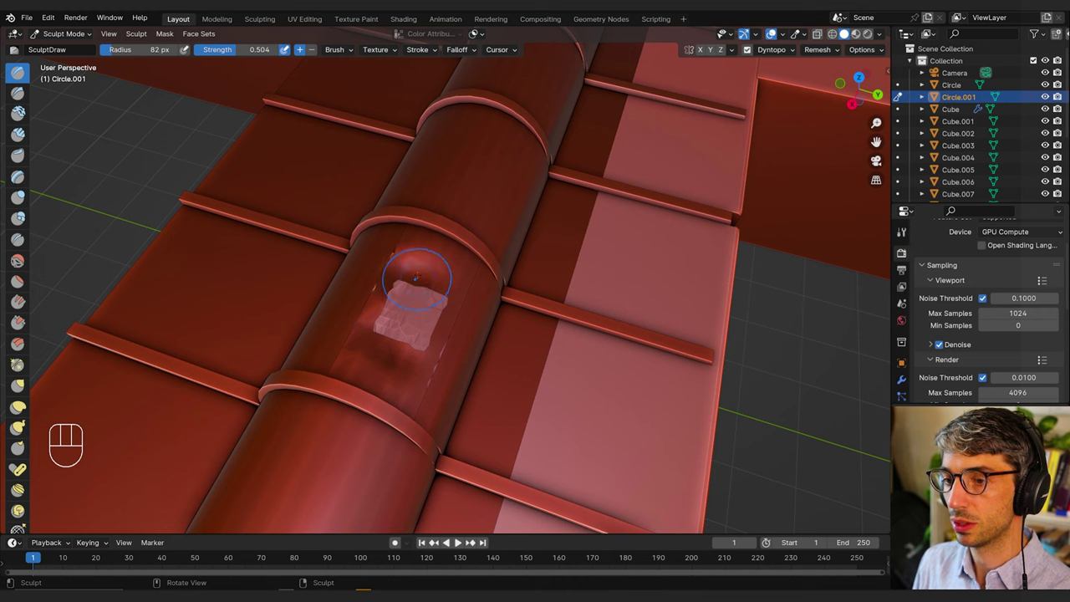
{"action": "left_click_drag", "start_coordinate": [380, 337], "coordinate": [408, 345]}
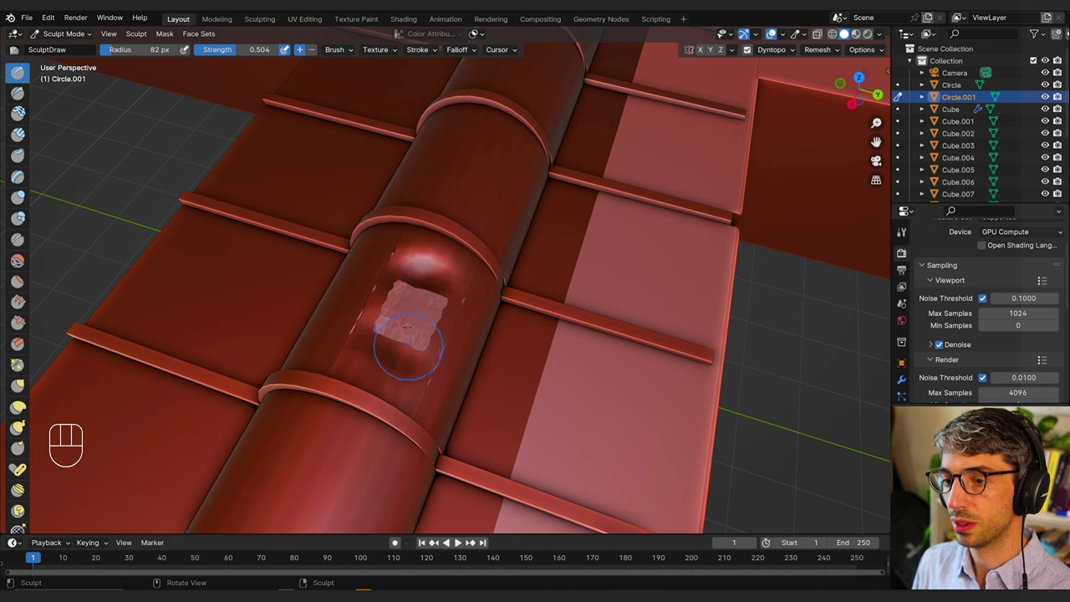
Step: Carve the upper and lower rim of the hole with the Draw brush set to subtract, and reshape its lower edge with the Grab brush
{"action": "left_click", "coordinate": [310, 49]}
{"action": "mouse_move", "coordinate": [409, 267]}
{"action": "left_mouse_down"}
{"action": "mouse_move", "coordinate": [426, 266]}
{"action": "mouse_move", "coordinate": [430, 283]}
{"action": "left_mouse_up"}
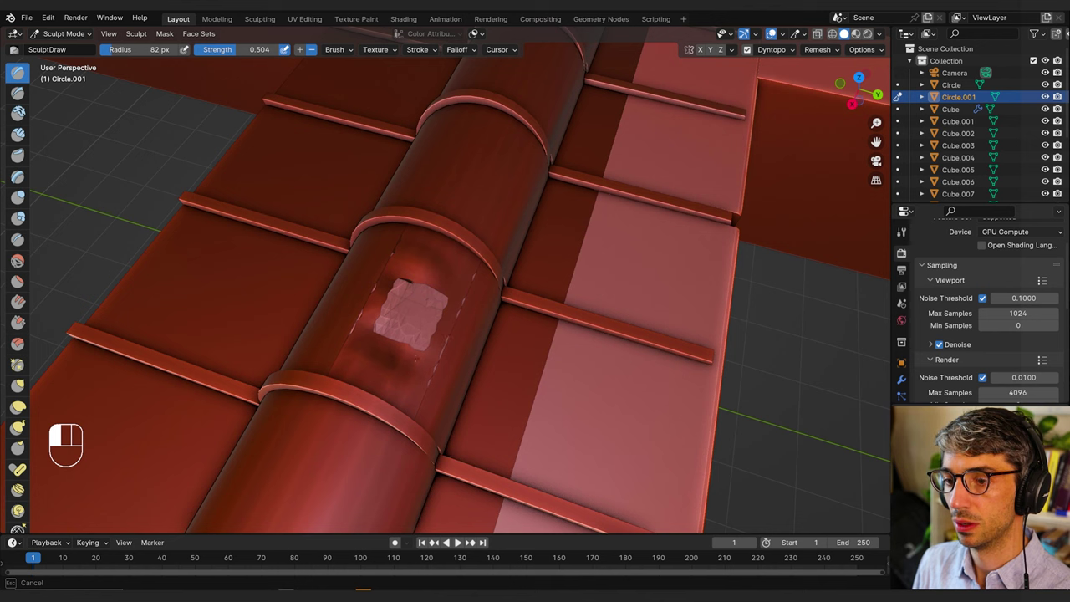
{"action": "left_click_drag", "start_coordinate": [430, 338], "coordinate": [399, 345]}
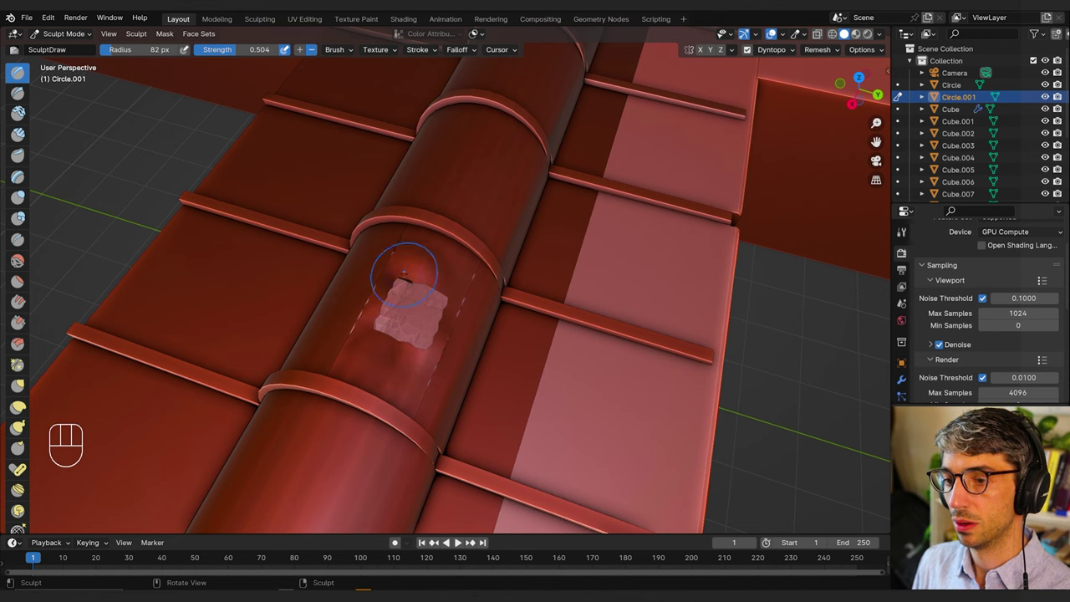
{"action": "left_click", "coordinate": [17, 385]}
{"action": "mouse_move", "coordinate": [373, 327]}
{"action": "left_mouse_down"}
{"action": "mouse_move", "coordinate": [404, 286]}
{"action": "mouse_move", "coordinate": [442, 297]}
{"action": "mouse_move", "coordinate": [425, 296]}
{"action": "mouse_move", "coordinate": [408, 372]}
{"action": "left_mouse_up"}
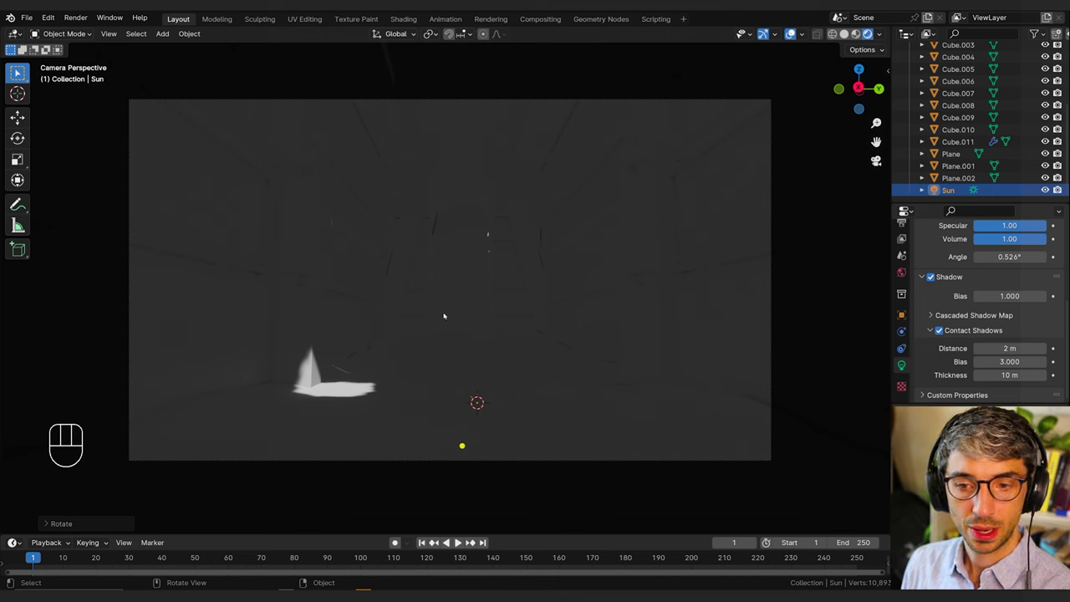
Step: Enlarge the timeline area and turn it into a Shader Editor
{"action": "left_click_drag", "start_coordinate": [544, 535], "coordinate": [540, 334]}
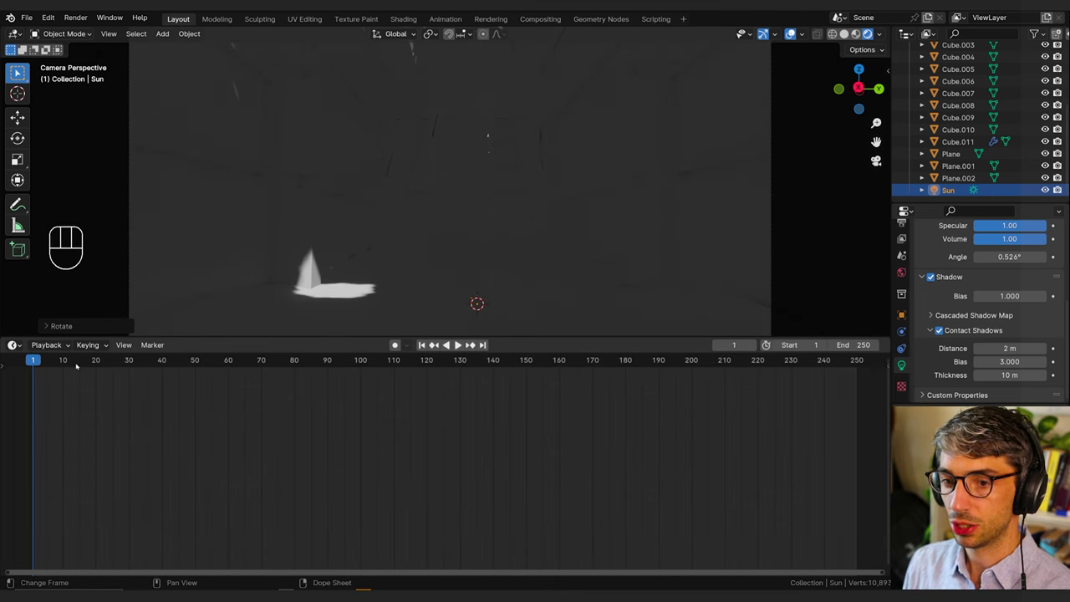
{"action": "left_click", "coordinate": [15, 345]}
{"action": "left_click", "coordinate": [42, 458]}
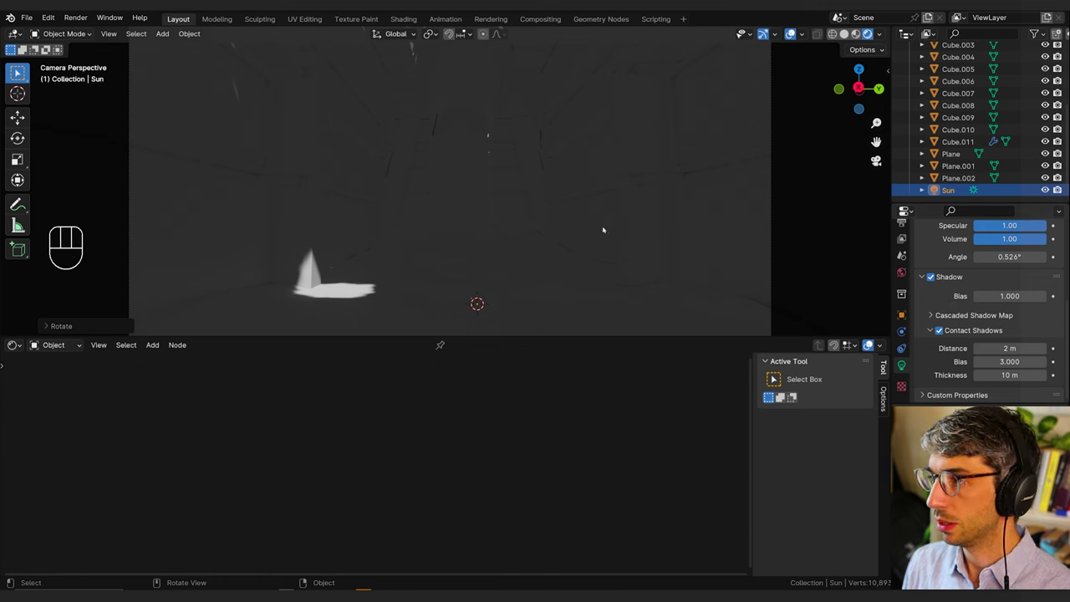
Step: Give the ground plane a new material named Sand
{"action": "left_click", "coordinate": [504, 305]}
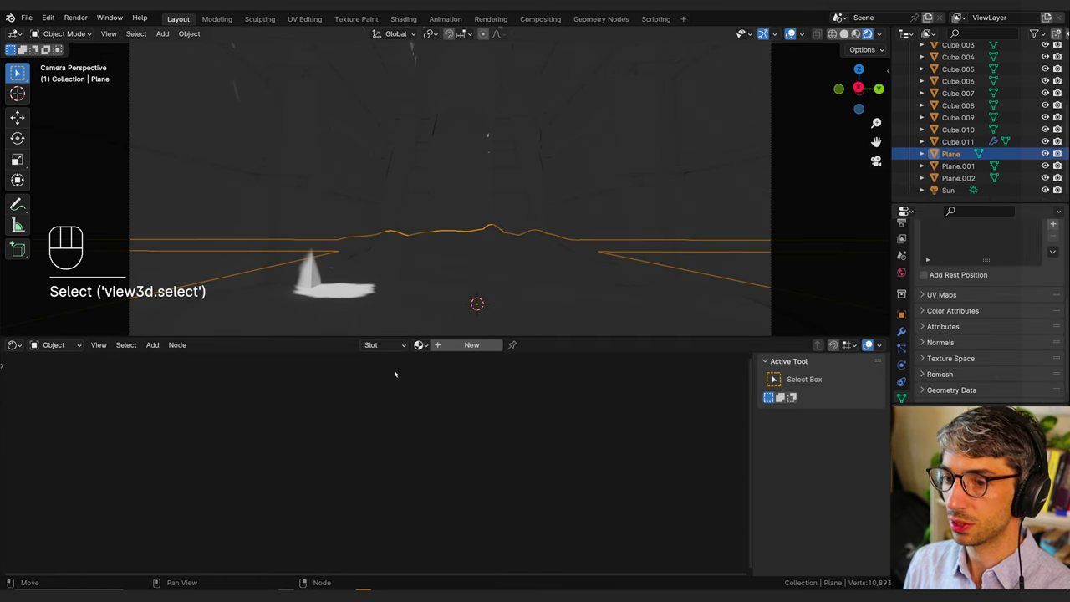
{"action": "left_click", "coordinate": [471, 345]}
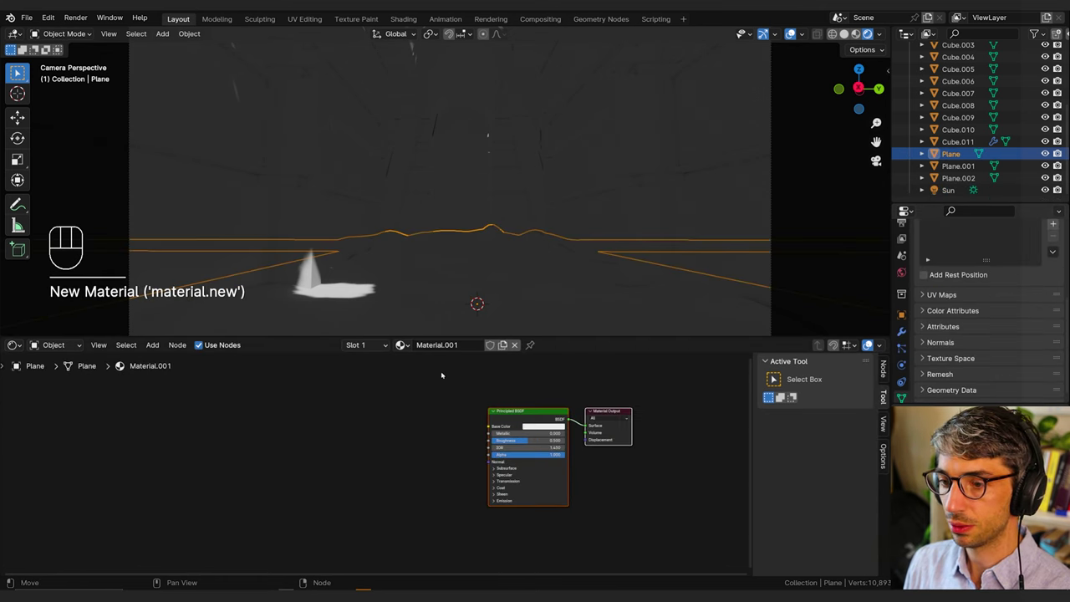
{"action": "left_click", "coordinate": [449, 344]}
{"action": "type", "text": "Sad"}
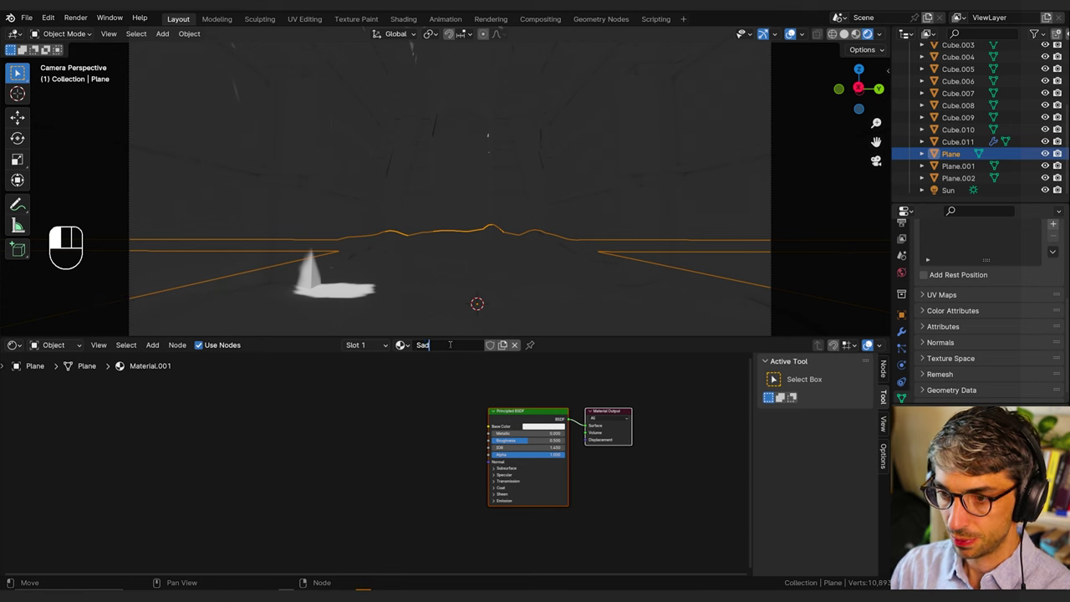
{"action": "type", "text": "d"}
{"action": "key", "text": "Return"}
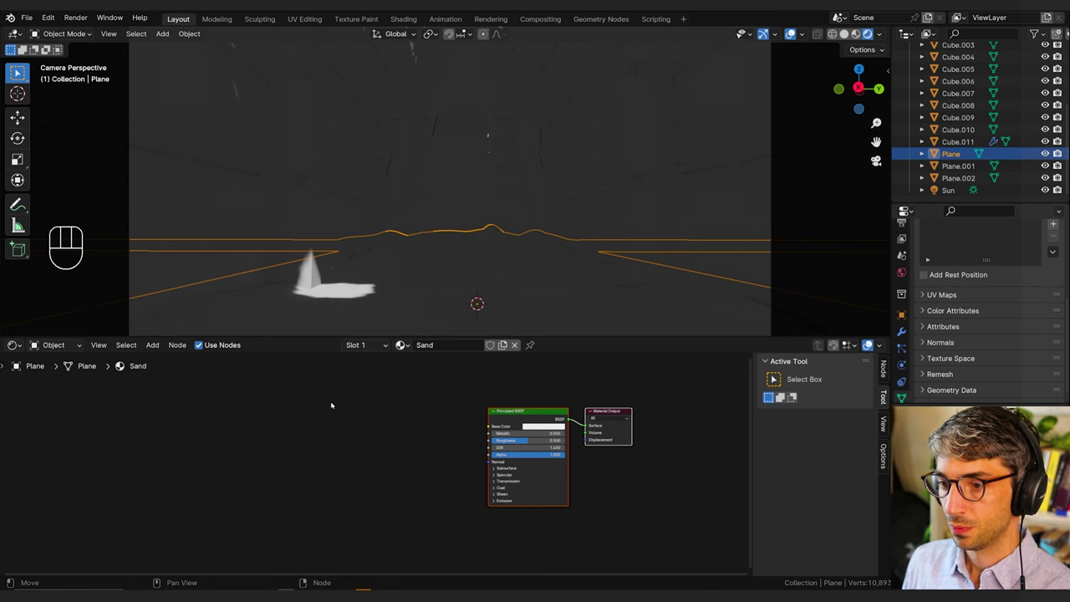
Step: Set the Sand material's base color to a saturated yellow-orange sand tone
{"action": "left_click", "coordinate": [331, 405]}
{"action": "left_click", "coordinate": [539, 427]}
{"action": "left_click", "coordinate": [548, 364]}
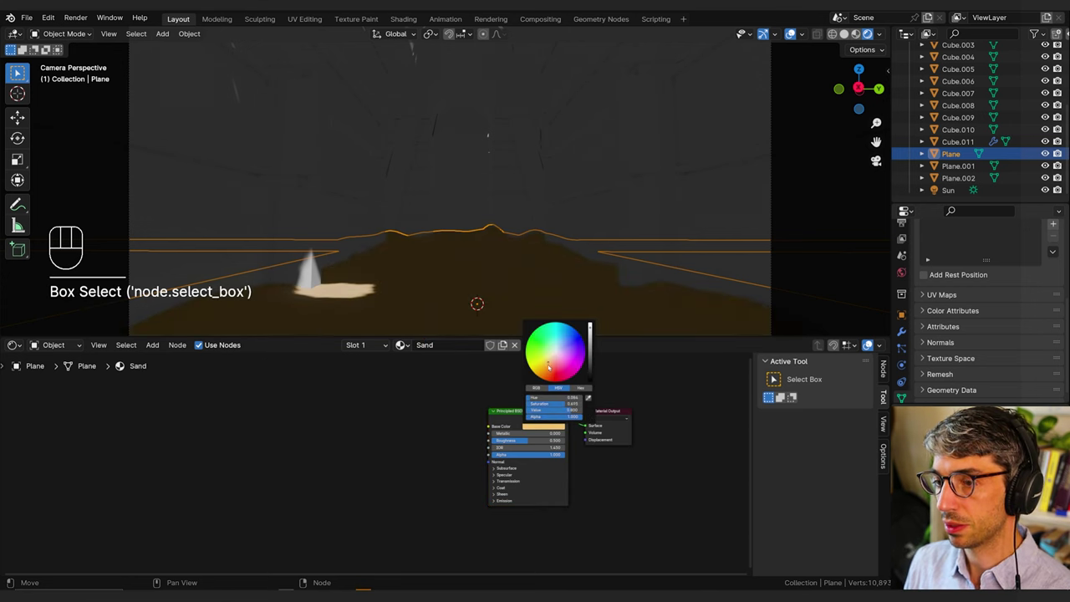
{"action": "left_click_drag", "start_coordinate": [547, 366], "coordinate": [548, 366]}
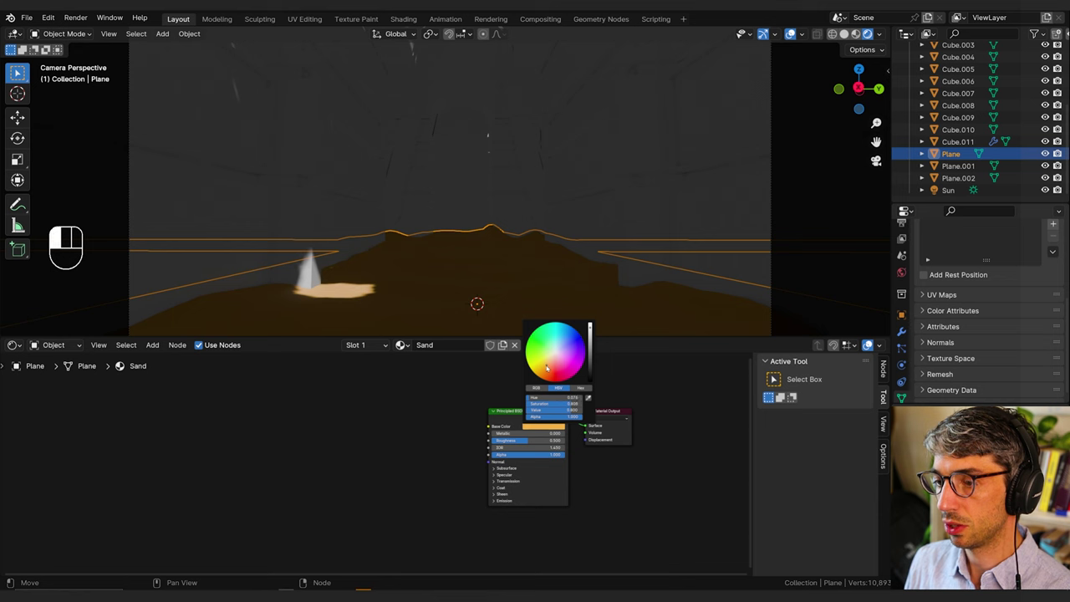
{"action": "left_click", "coordinate": [444, 407]}
Step: Add a Noise Texture node to the Sand material, placed well before the Principled BSDF
{"action": "scroll", "coordinate": [389, 471], "scroll_direction": "down", "scroll_amount": 1}
{"action": "scroll", "coordinate": [360, 488], "scroll_direction": "up", "scroll_amount": 3}
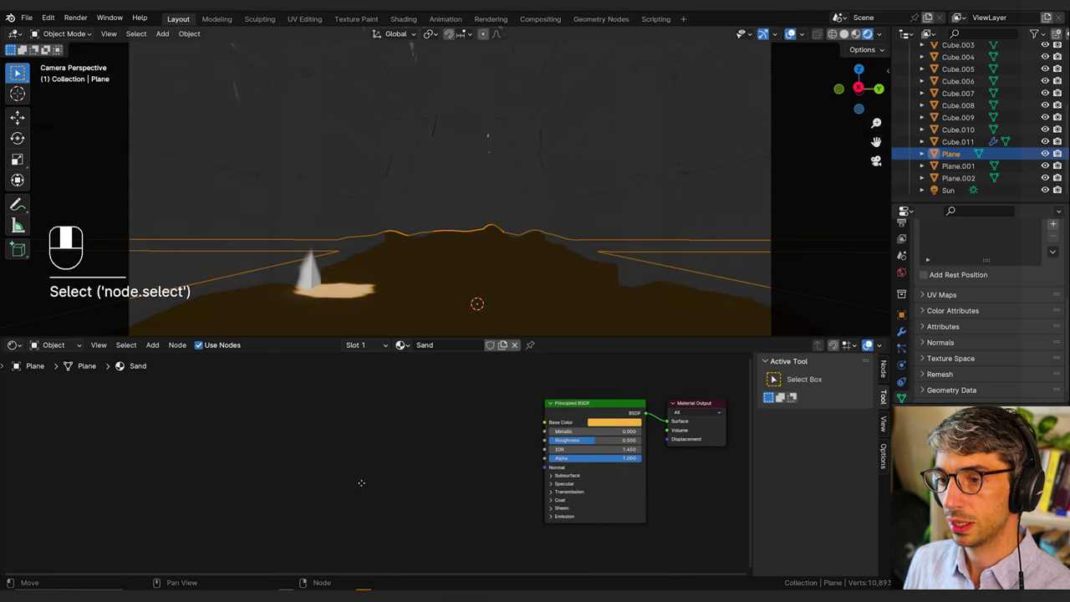
{"action": "key", "text": "shift+a"}
{"action": "left_click", "coordinate": [328, 435]}
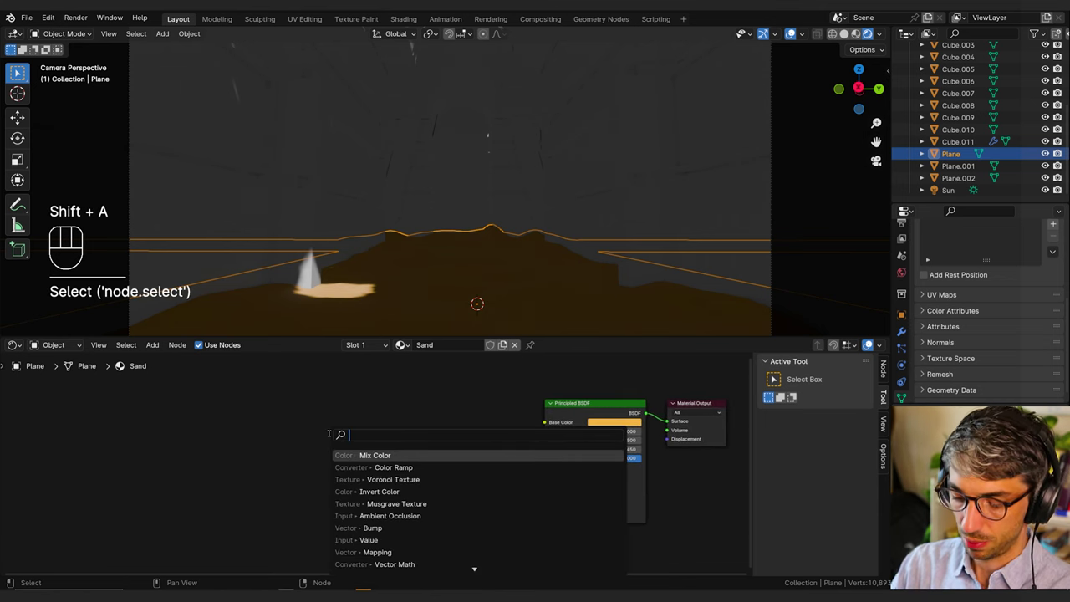
{"action": "type", "text": "noise"}
{"action": "key", "text": "Return"}
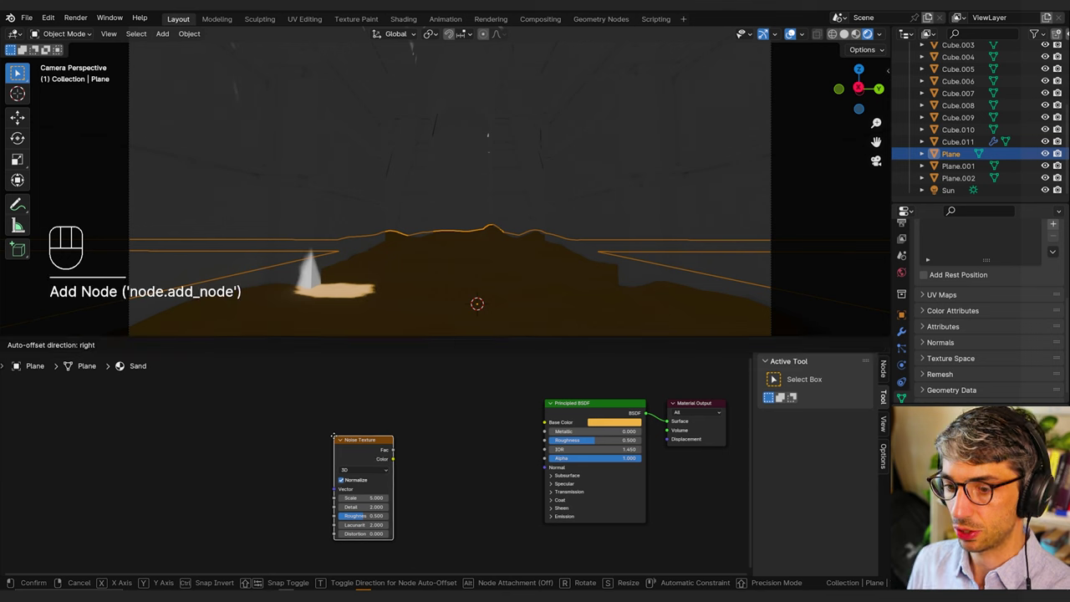
{"action": "left_click", "coordinate": [301, 424]}
Step: Add a Bump node, linking the noise Fac to its Height and its Normal output to the Principled BSDF's Normal
{"action": "key", "text": "shift+a"}
{"action": "left_click", "coordinate": [416, 433]}
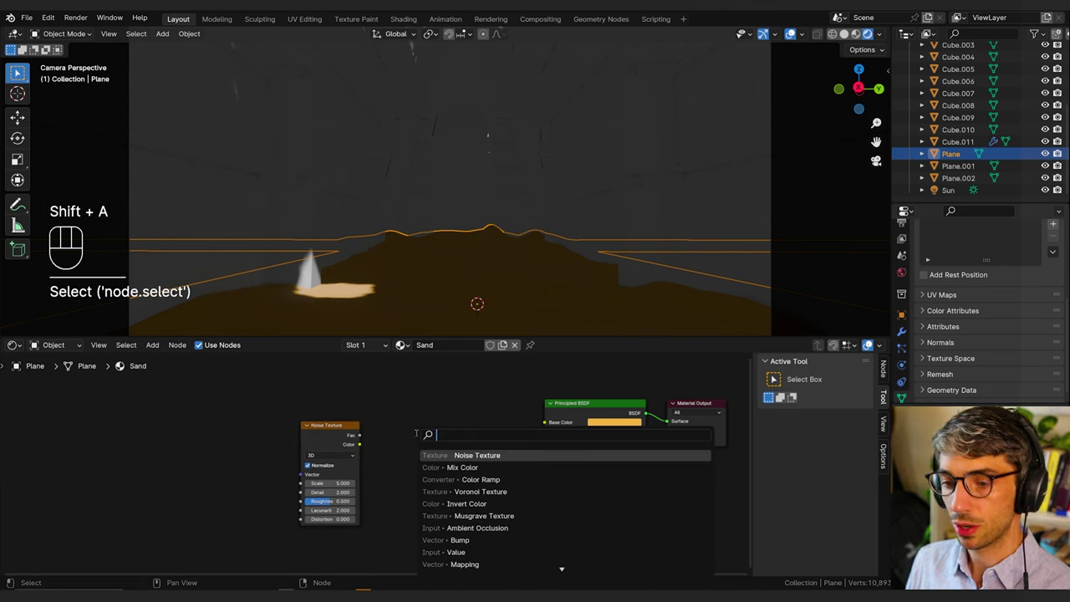
{"action": "type", "text": "bump"}
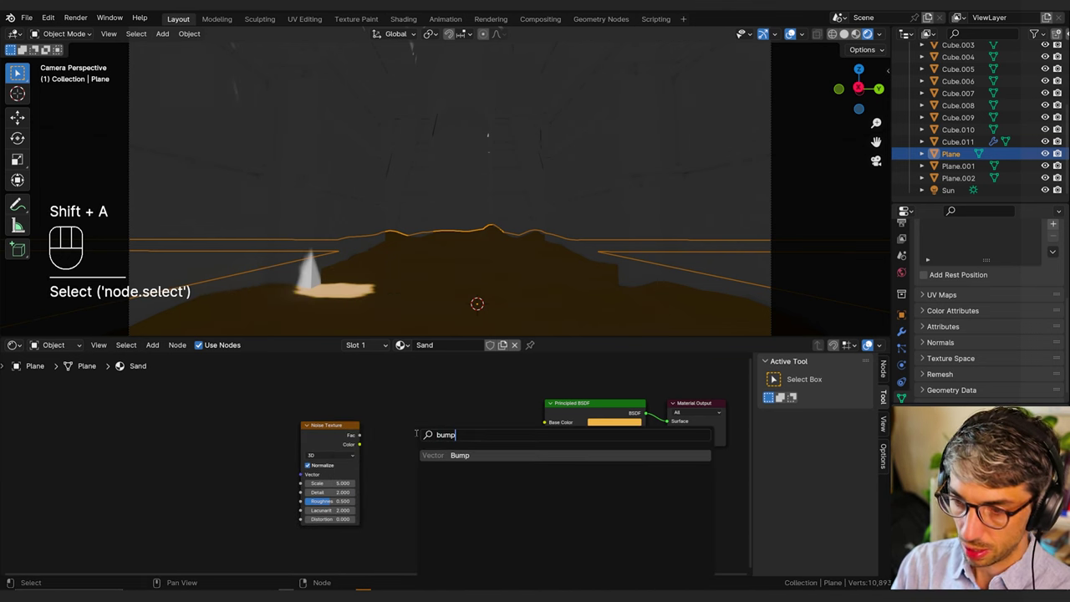
{"action": "key", "text": "Return"}
{"action": "left_click", "coordinate": [415, 433]}
{"action": "left_click_drag", "start_coordinate": [359, 435], "coordinate": [415, 485]}
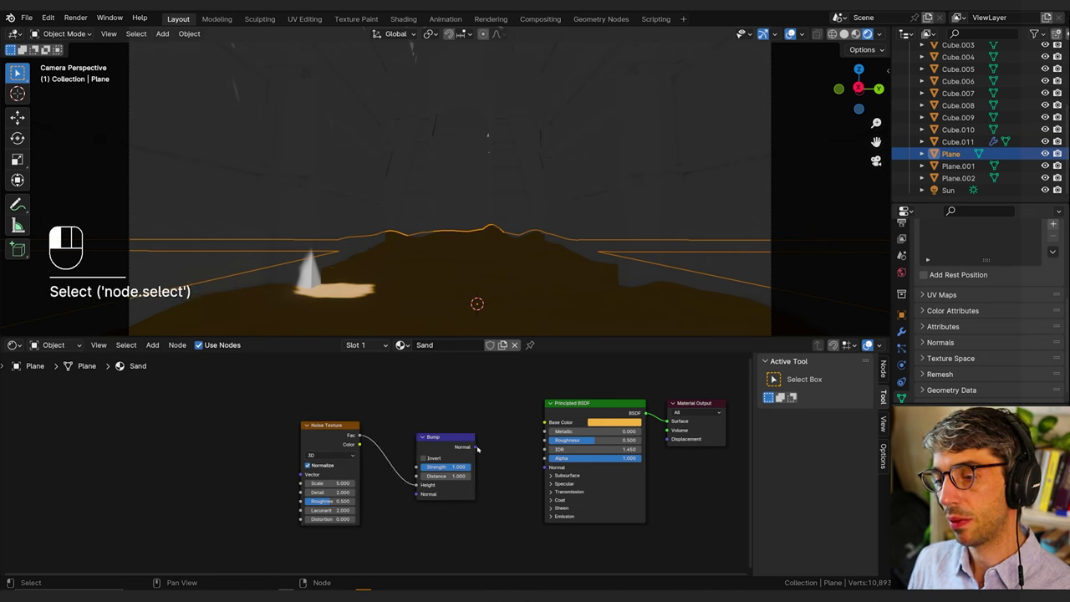
{"action": "left_click_drag", "start_coordinate": [475, 447], "coordinate": [549, 468]}
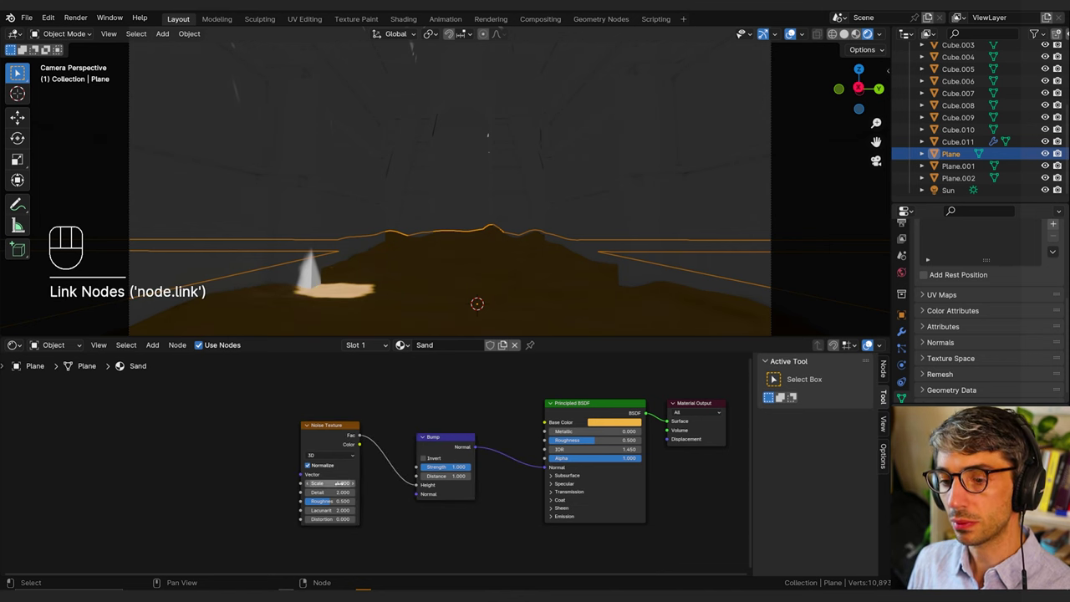
Step: Set the Noise Texture's scale to 600, and raise it further to 1000
{"action": "left_click_drag", "start_coordinate": [340, 483], "coordinate": [340, 483]}
{"action": "type", "text": "600"}
{"action": "key", "text": "Return"}
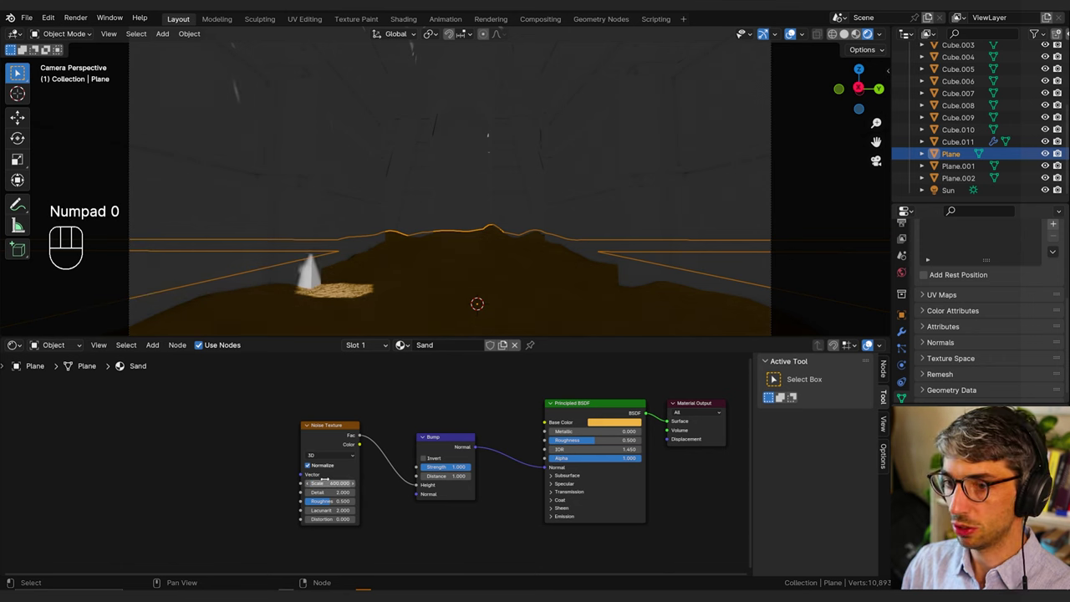
{"action": "left_click", "coordinate": [324, 483]}
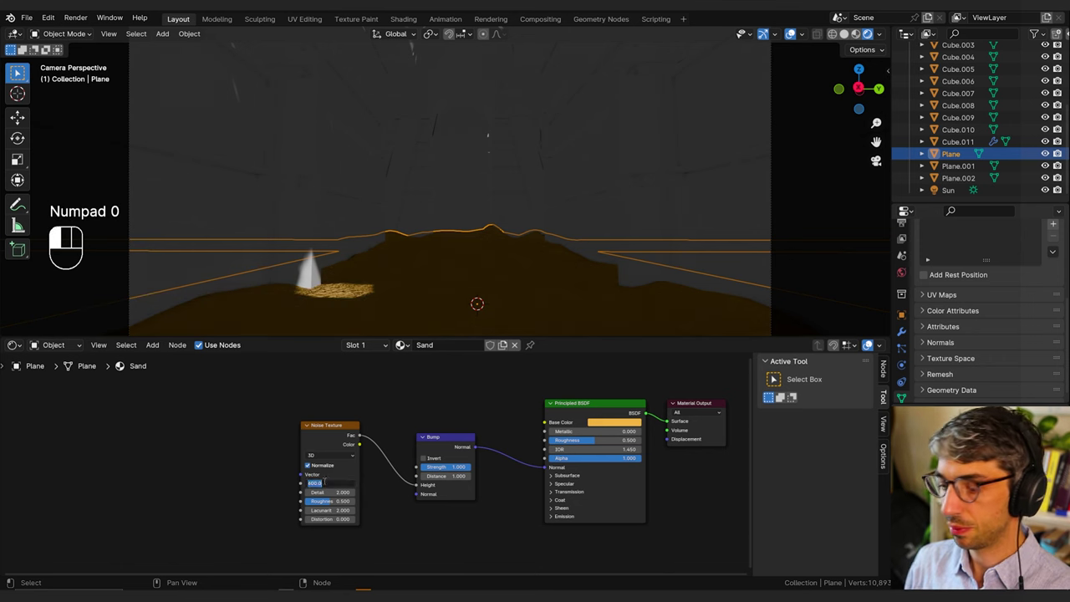
{"action": "key", "text": "Return"}
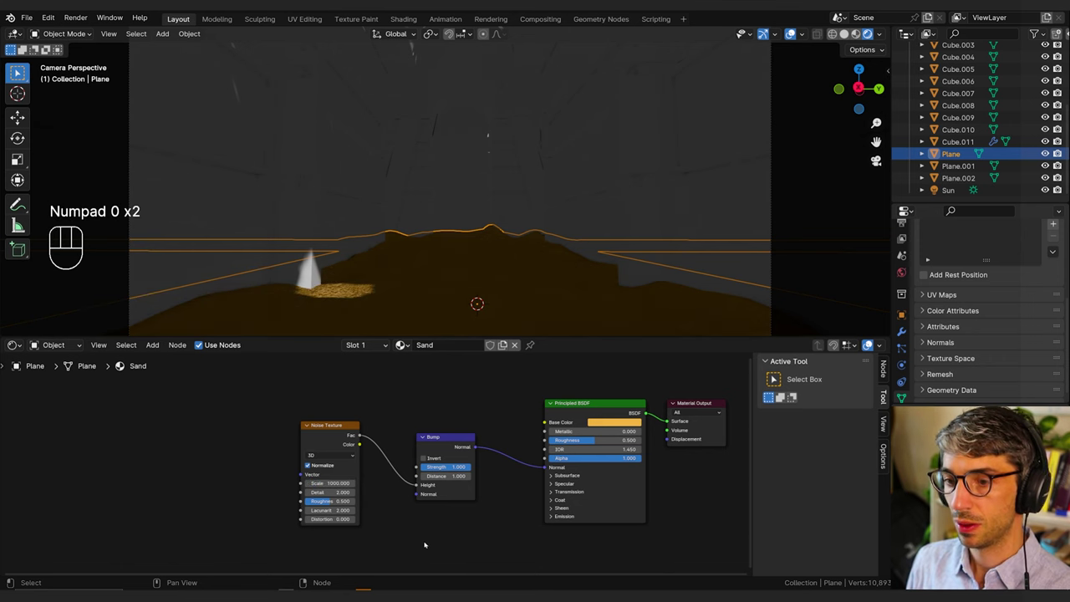
Step: Set the Bump node's distance to 0.01
{"action": "left_click", "coordinate": [451, 475]}
{"action": "type", "text": ".01"}
{"action": "key", "text": "Return"}
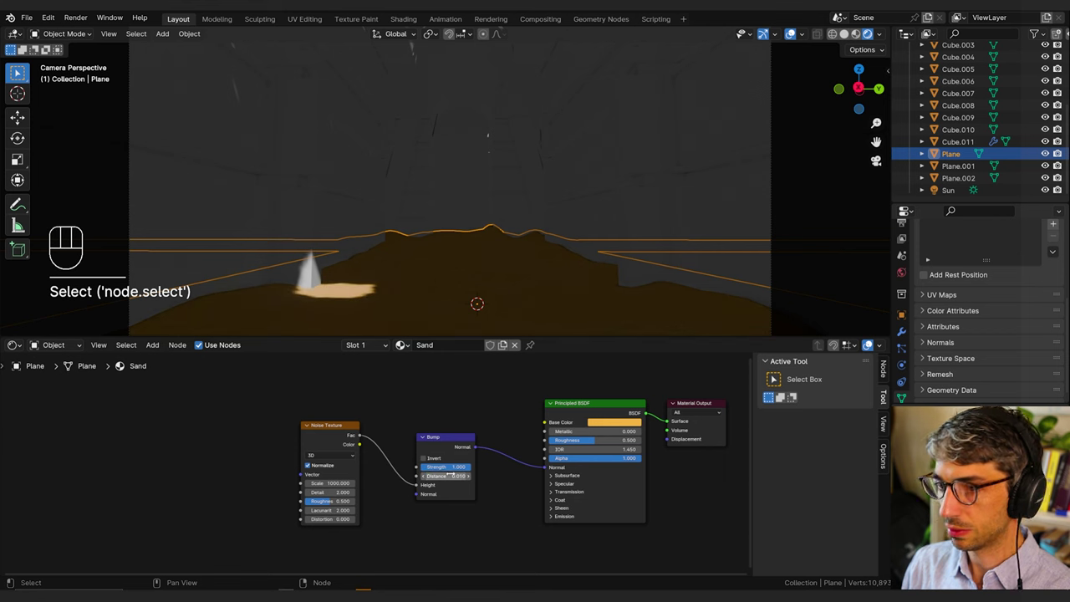
Step: Set the Sand material's Bump distance to 0.1
{"action": "left_click", "coordinate": [453, 475]}
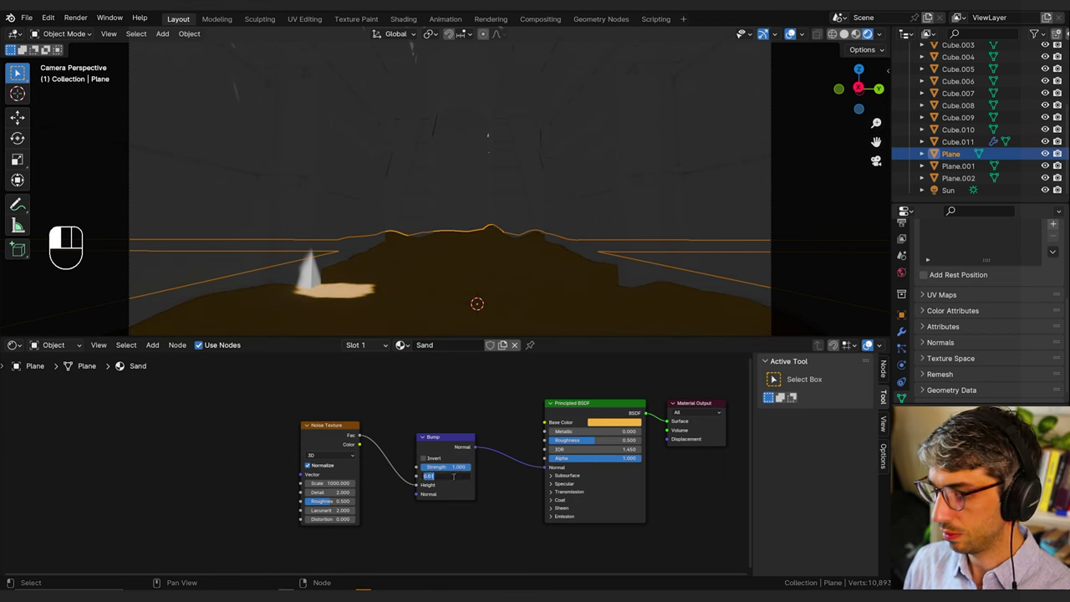
{"action": "key", "text": "Return"}
{"action": "left_click", "coordinate": [453, 474]}
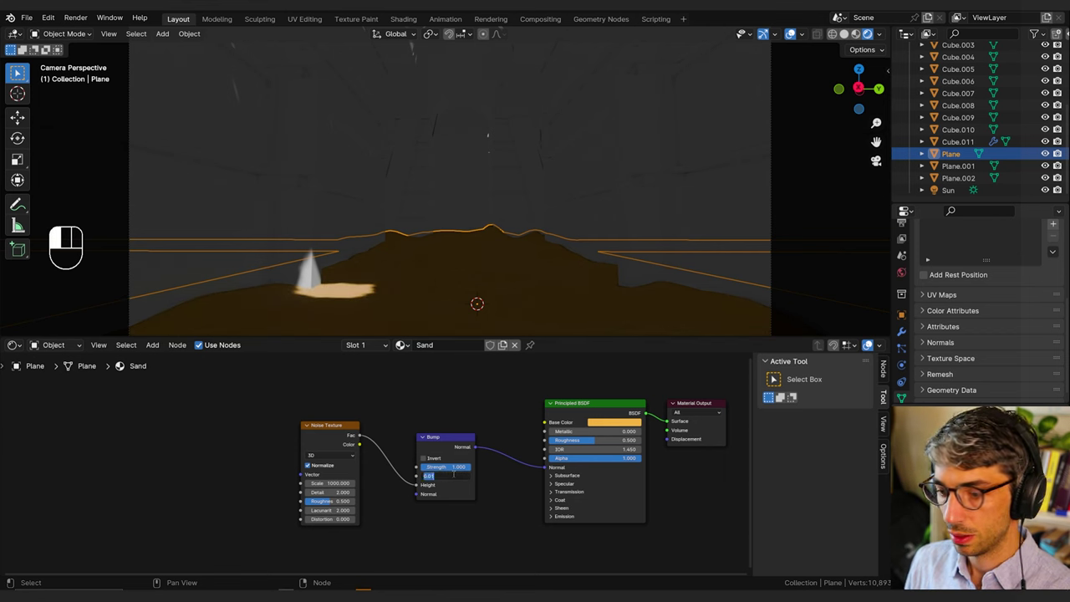
{"action": "type", "text": ".1"}
{"action": "key", "text": "Return"}
{"action": "left_click", "coordinate": [464, 529]}
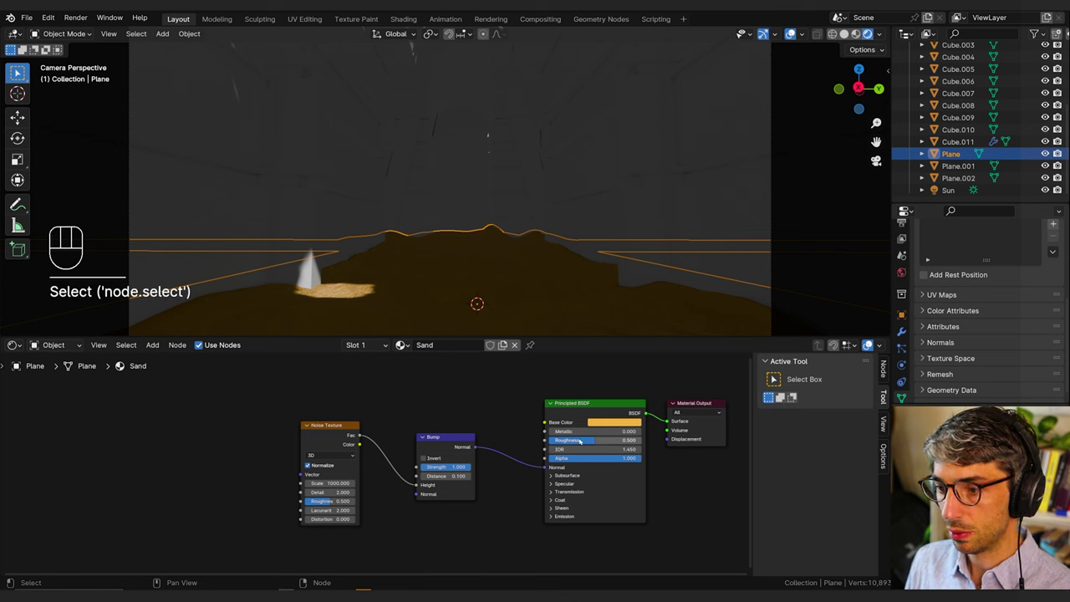
Step: Lower the sand's roughness to about 0.276 and raise the Noise Texture's detail to about 4.2
{"action": "mouse_move", "coordinate": [595, 440]}
{"action": "left_mouse_down"}
{"action": "mouse_move", "coordinate": [562, 440]}
{"action": "mouse_move", "coordinate": [639, 440]}
{"action": "mouse_move", "coordinate": [559, 439]}
{"action": "mouse_move", "coordinate": [578, 440]}
{"action": "left_mouse_up"}
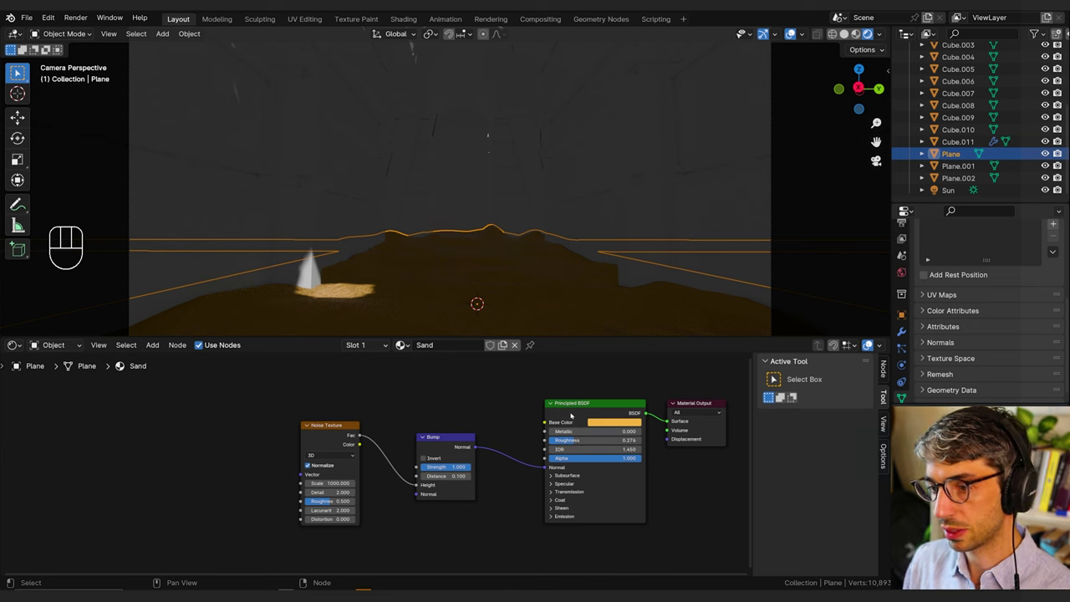
{"action": "left_click", "coordinate": [519, 418]}
{"action": "left_click_drag", "start_coordinate": [343, 443], "coordinate": [299, 440]}
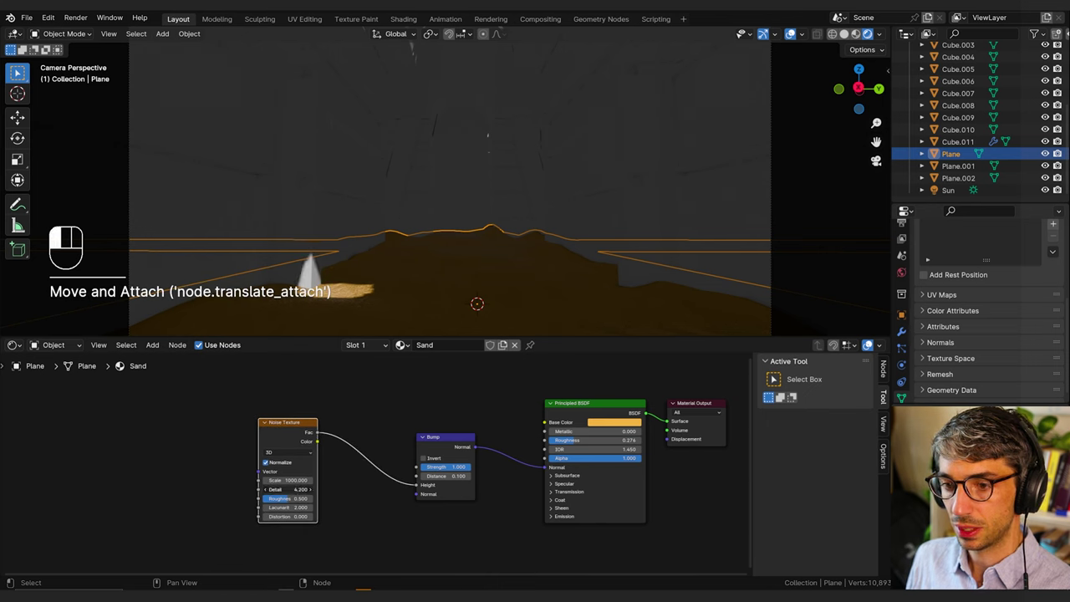
{"action": "left_click_drag", "start_coordinate": [279, 489], "coordinate": [291, 498]}
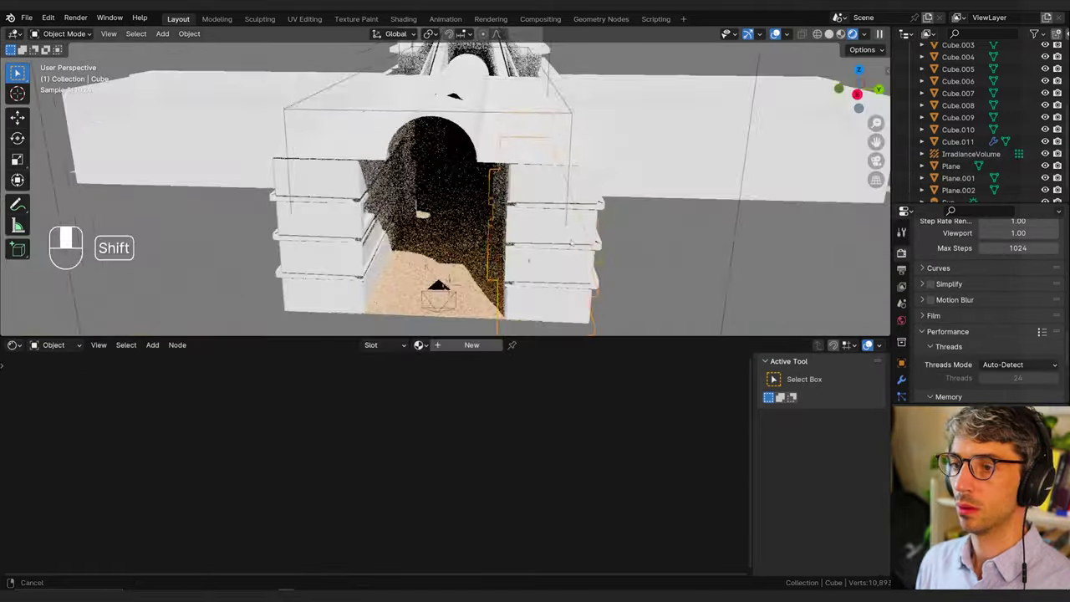
Step: Delete a short run of narrow faces across one seam of the vaulted roof to open a gap for sunlight
{"action": "middle_click_drag", "start_coordinate": [466, 224], "coordinate": [462, 273]}
{"action": "left_click", "coordinate": [442, 193]}
{"action": "key", "text": "Tab"}
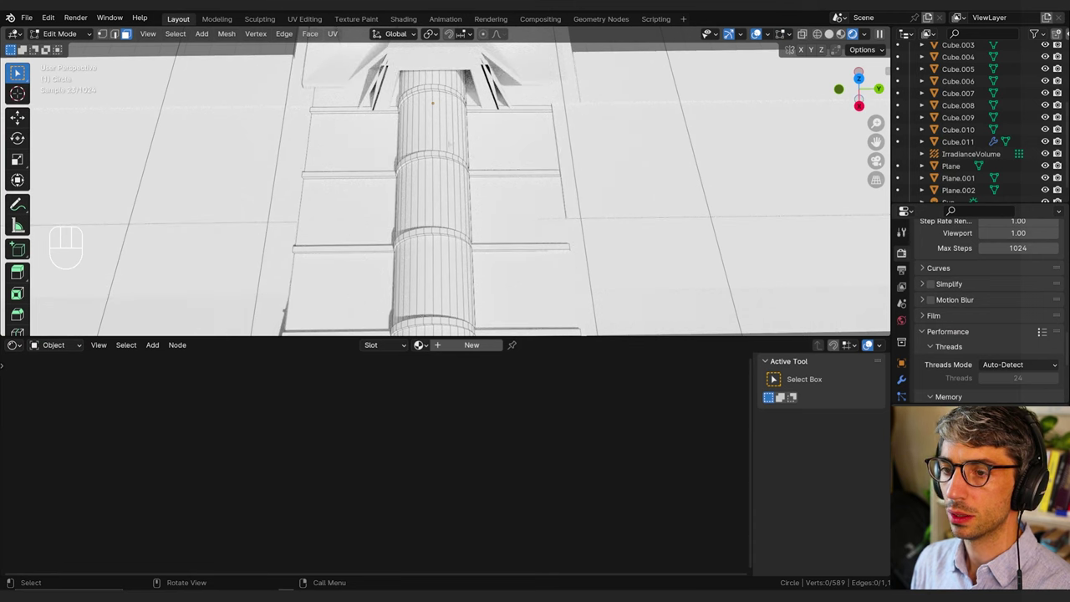
{"action": "left_click", "coordinate": [443, 155]}
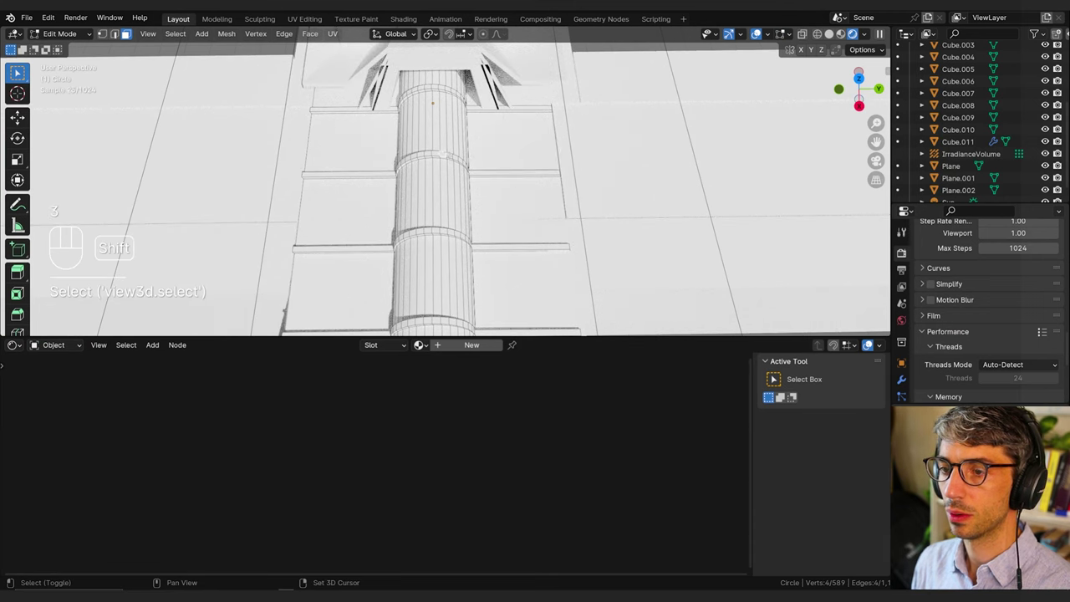
{"action": "left_click", "coordinate": [446, 155], "text": "shift"}
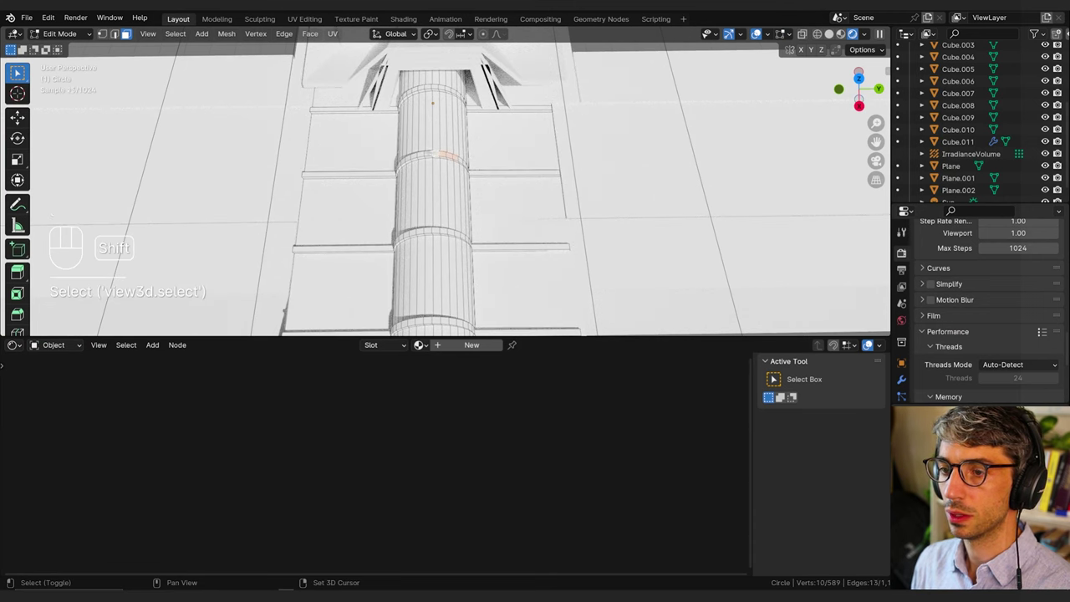
{"action": "left_click", "coordinate": [432, 154], "text": "shift"}
{"action": "left_click", "coordinate": [426, 154], "text": "shift"}
{"action": "left_click", "coordinate": [419, 154], "text": "shift"}
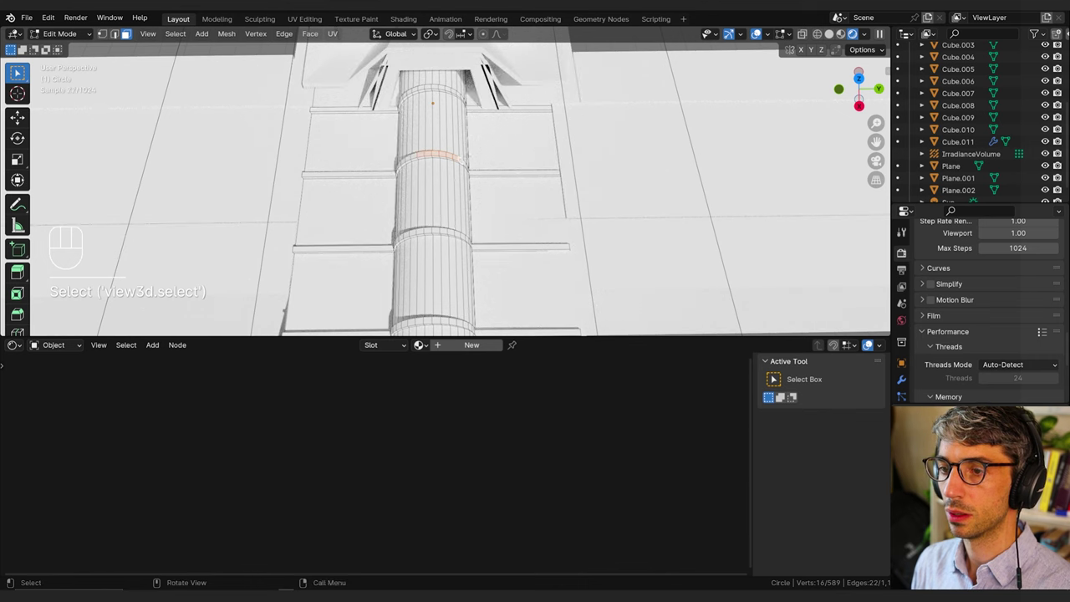
{"action": "key", "text": "x"}
{"action": "left_click", "coordinate": [468, 158]}
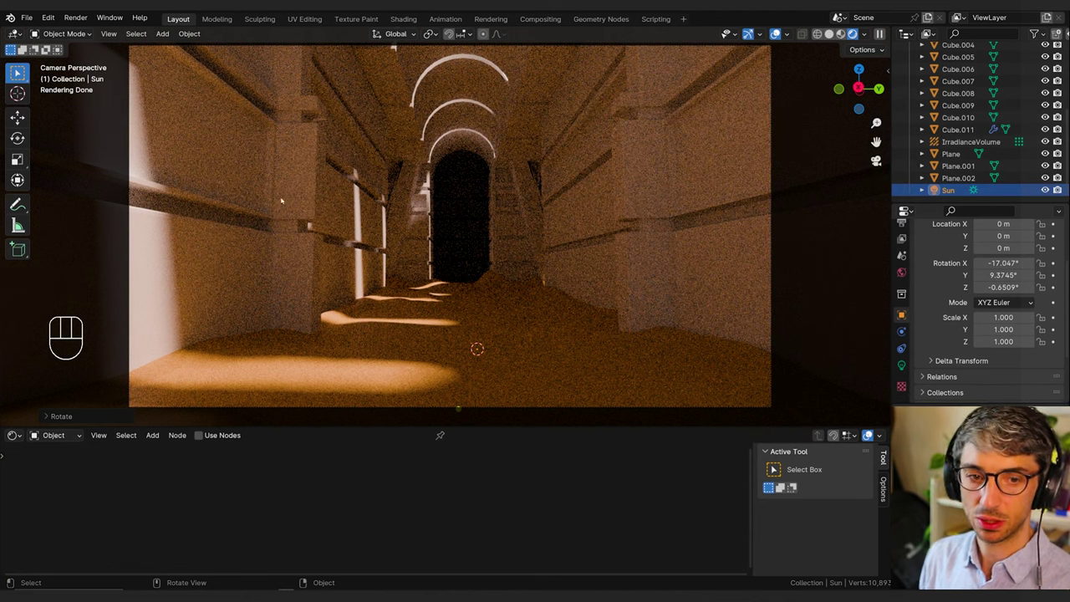
Step: Switch the viewport to solid shading, select the long side wall, and change the render engine to Eevee
{"action": "left_click", "coordinate": [828, 35]}
{"action": "left_click", "coordinate": [649, 228]}
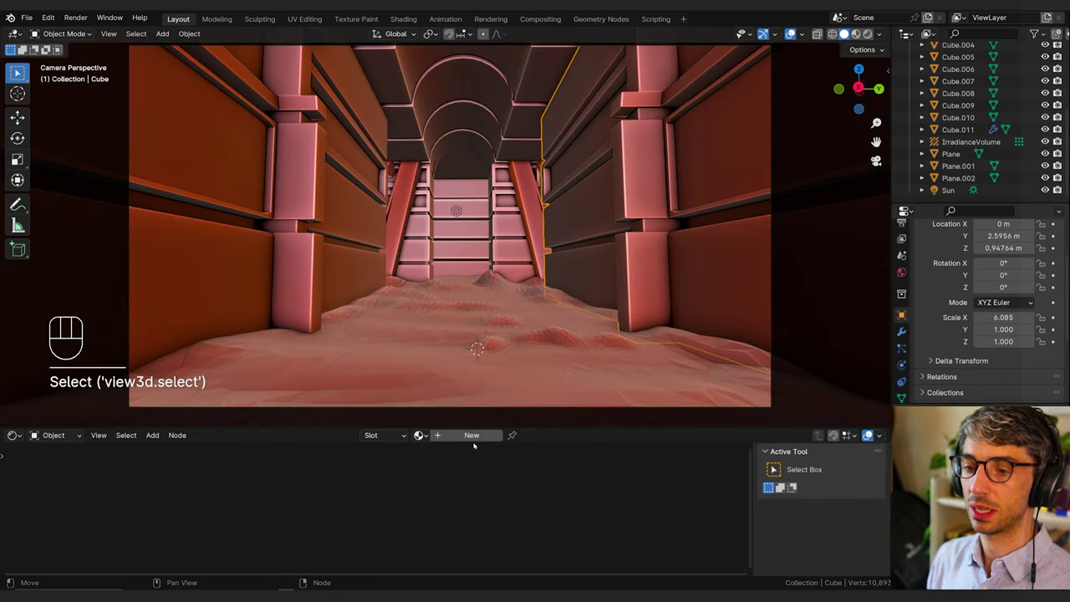
{"action": "scroll", "coordinate": [986, 275], "scroll_direction": "up", "scroll_amount": 3}
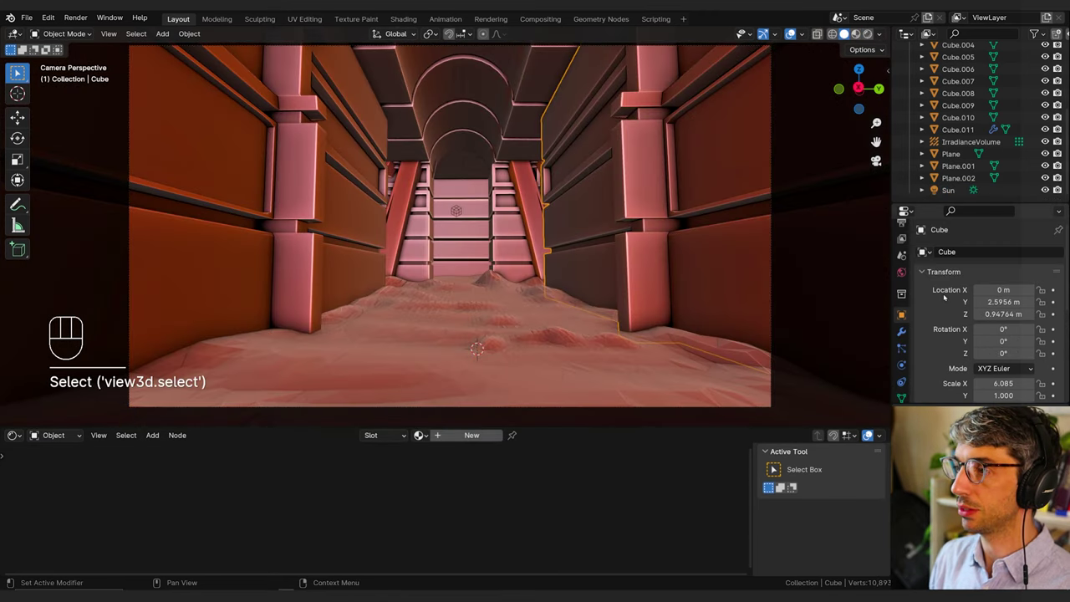
{"action": "left_click", "coordinate": [902, 240]}
{"action": "left_click", "coordinate": [901, 224]}
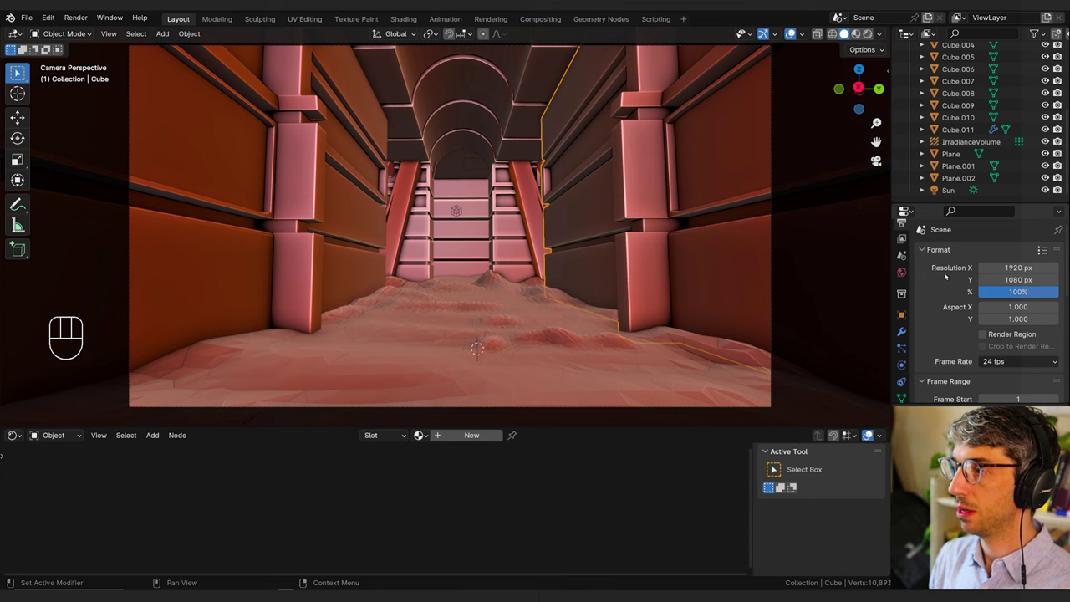
{"action": "left_click", "coordinate": [903, 239]}
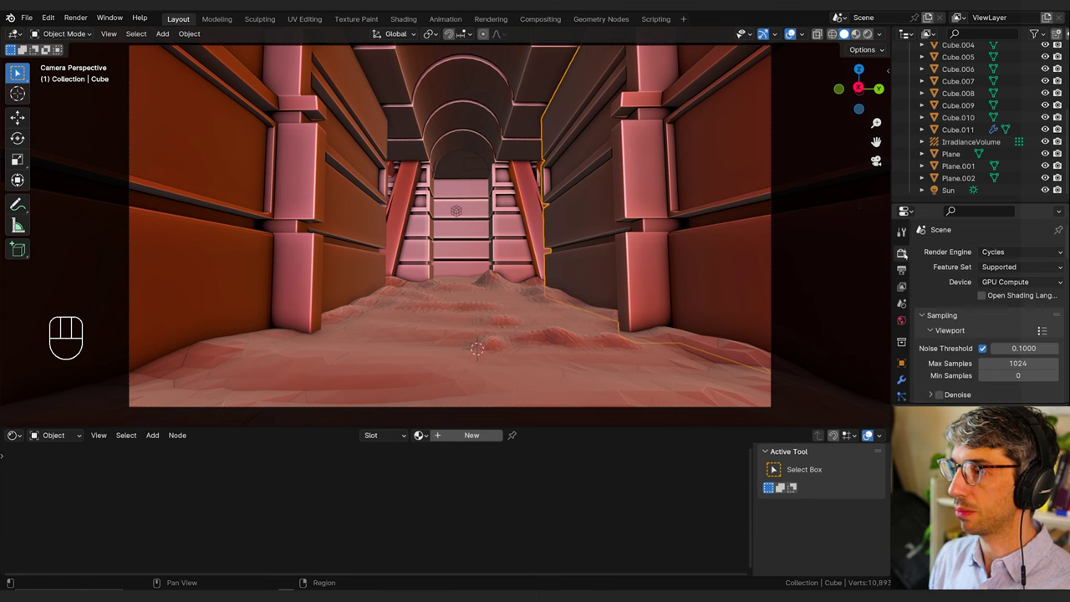
{"action": "left_click", "coordinate": [1003, 252]}
{"action": "left_click", "coordinate": [993, 266]}
Step: Create a new material for the selected side wall and name it Sandstone
{"action": "left_click", "coordinate": [472, 435]}
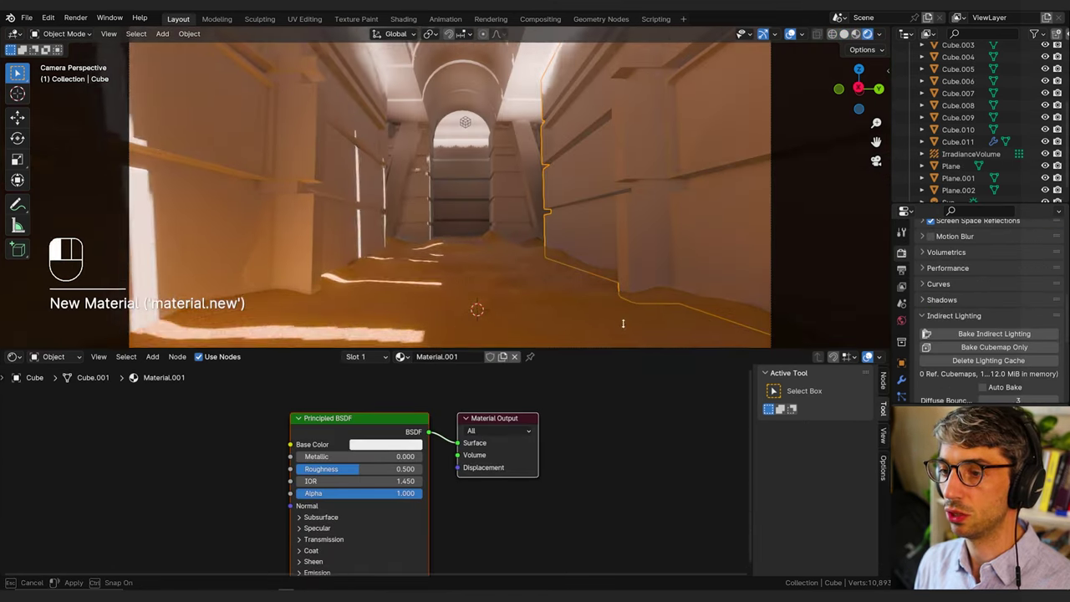
{"action": "left_click_drag", "start_coordinate": [639, 426], "coordinate": [639, 307]}
{"action": "double_click", "coordinate": [452, 326]}
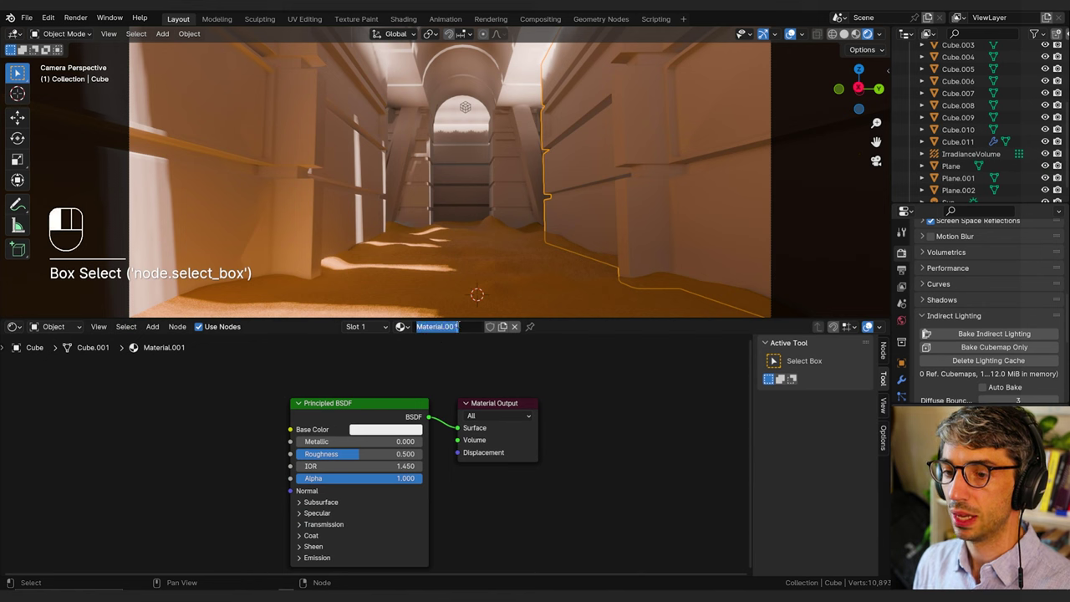
{"action": "type", "text": "Sandstone"}
{"action": "key", "text": "Return"}
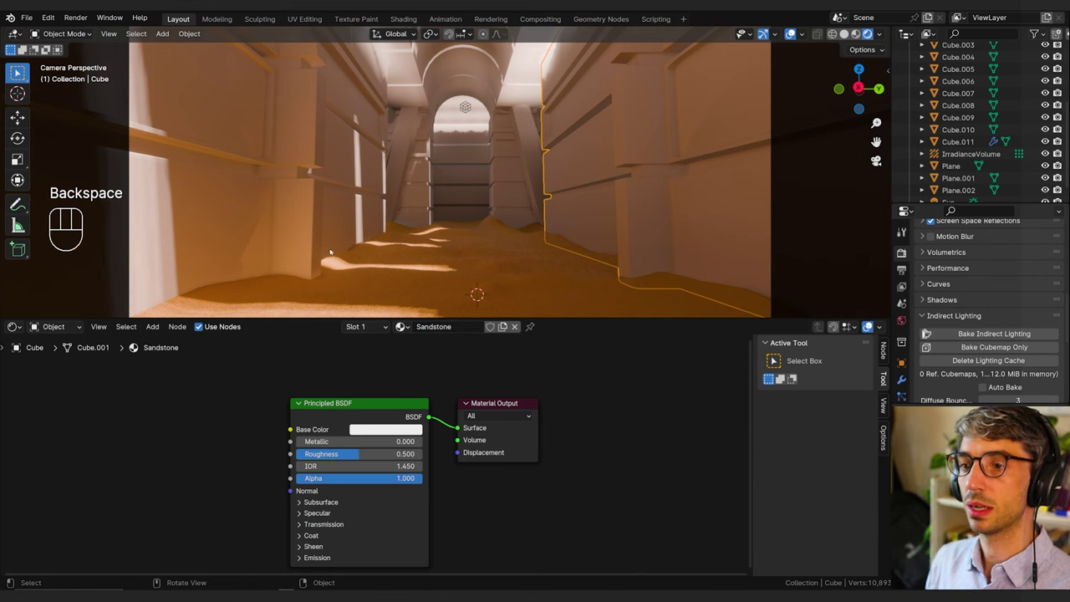
Step: Select the other wall and archway pieces, assign Sandstone to the active one, and copy that material to all selected objects
{"action": "left_click", "coordinate": [575, 244]}
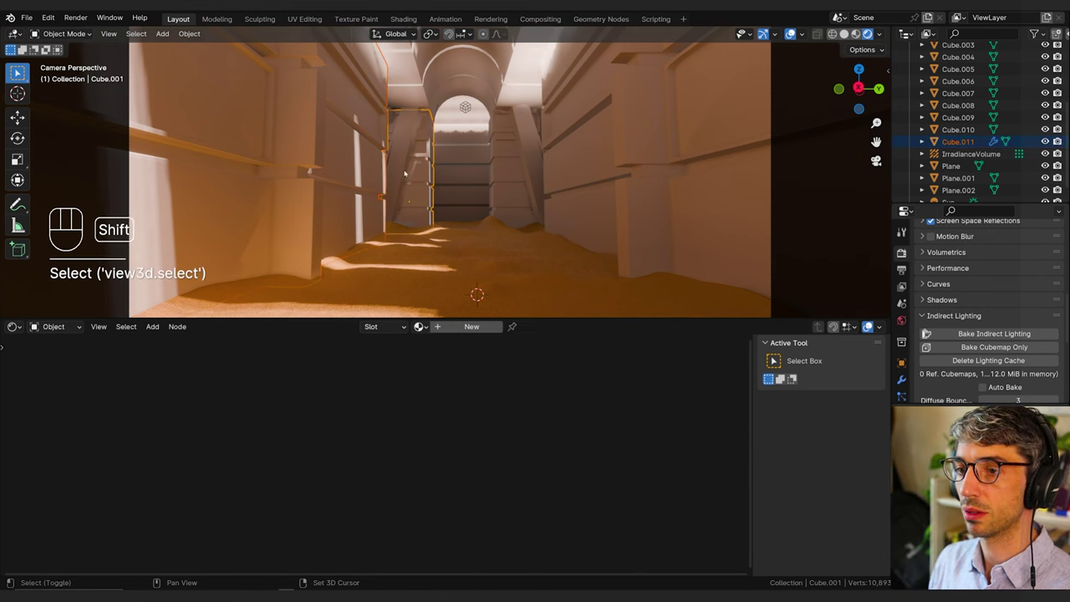
{"action": "left_click", "coordinate": [507, 173], "text": "shift"}
{"action": "left_click", "coordinate": [462, 186], "text": "shift"}
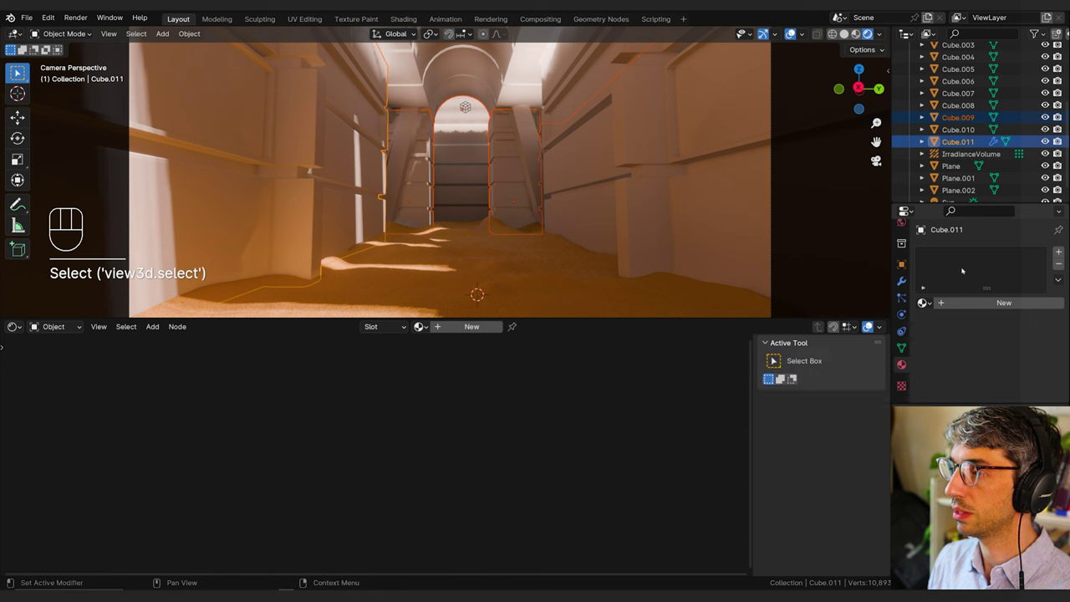
{"action": "left_click", "coordinate": [930, 303]}
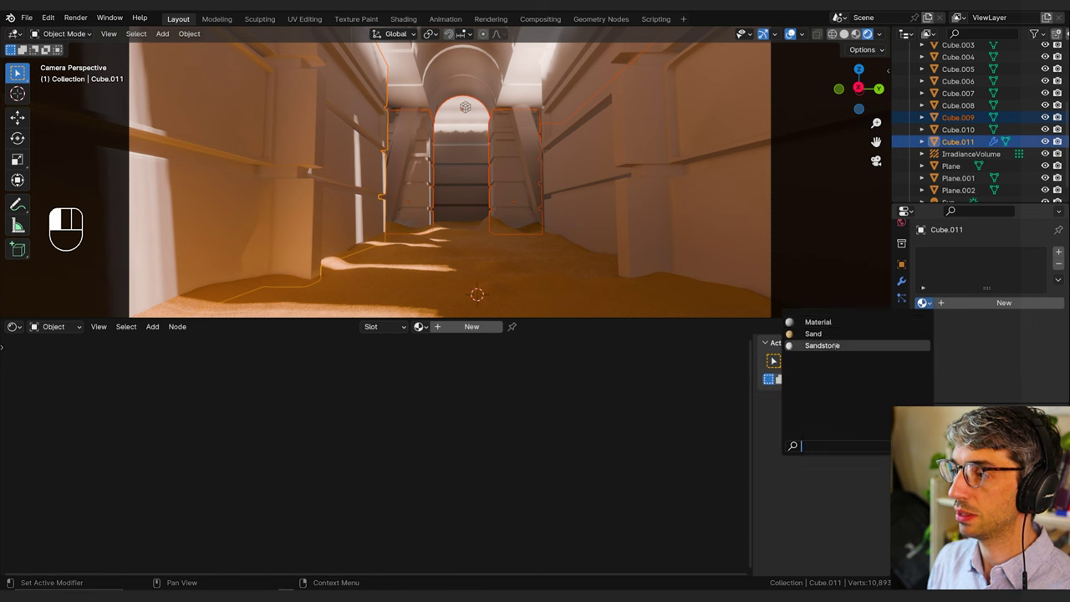
{"action": "left_click", "coordinate": [828, 346]}
{"action": "left_click", "coordinate": [1059, 281]}
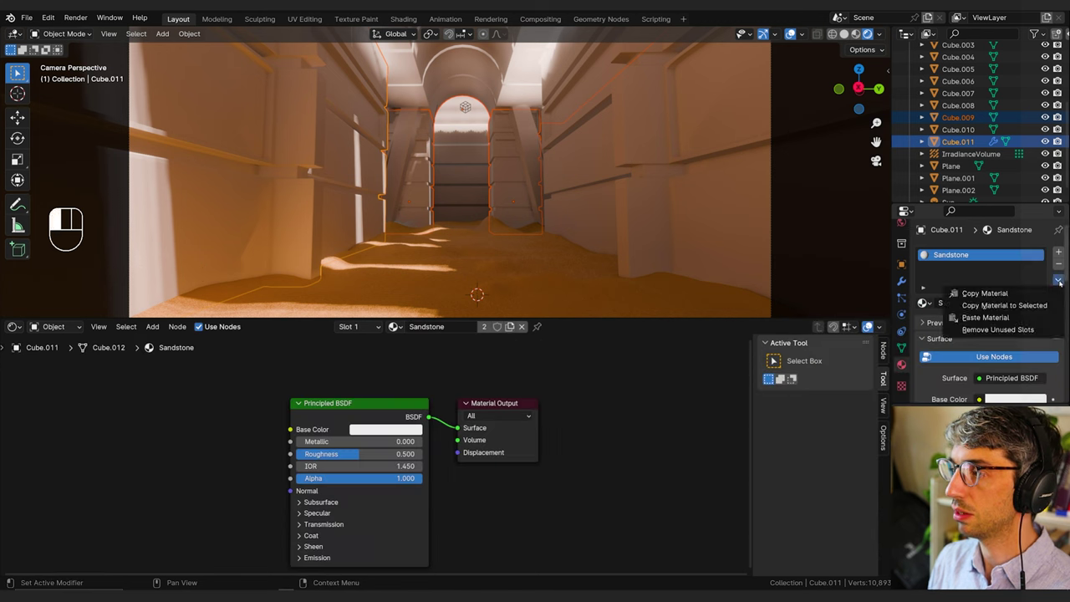
{"action": "left_click", "coordinate": [997, 308]}
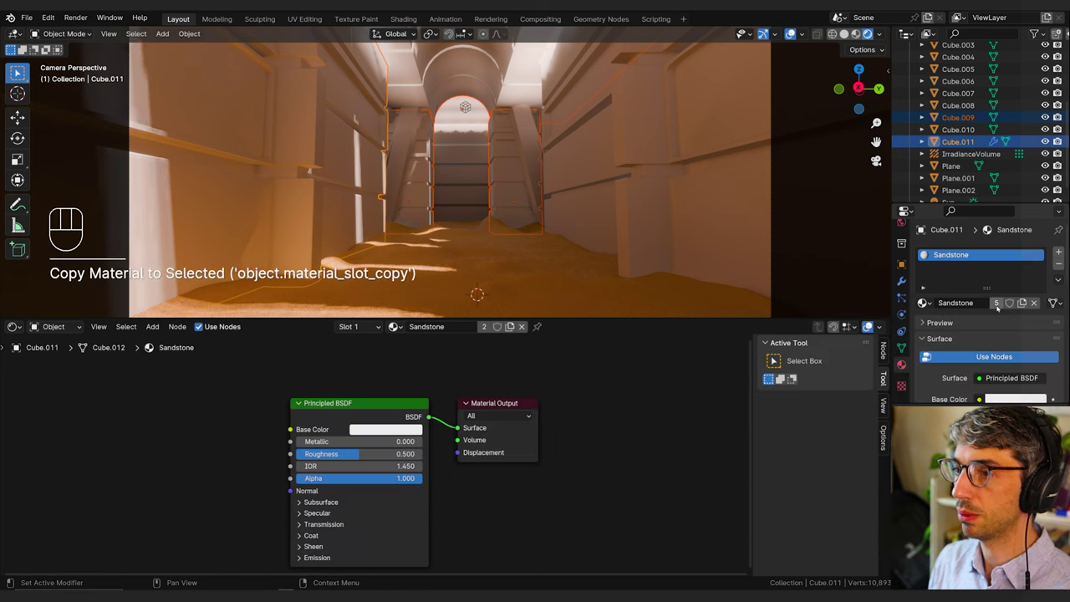
Step: Set the Sandstone base color to a saturated orange-red
{"action": "left_click", "coordinate": [375, 430]}
{"action": "left_click_drag", "start_coordinate": [405, 300], "coordinate": [396, 346]}
{"action": "left_click", "coordinate": [661, 460]}
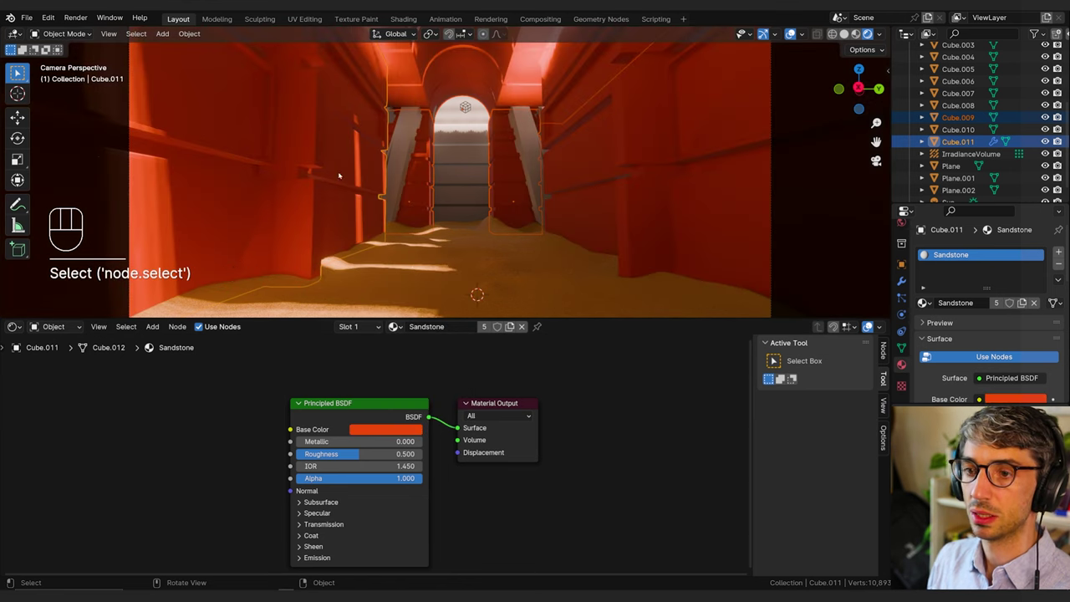
Step: Assign the Sandstone material to the Cube.010 wall blocks at the far end of the corridor
{"action": "left_click", "coordinate": [410, 153]}
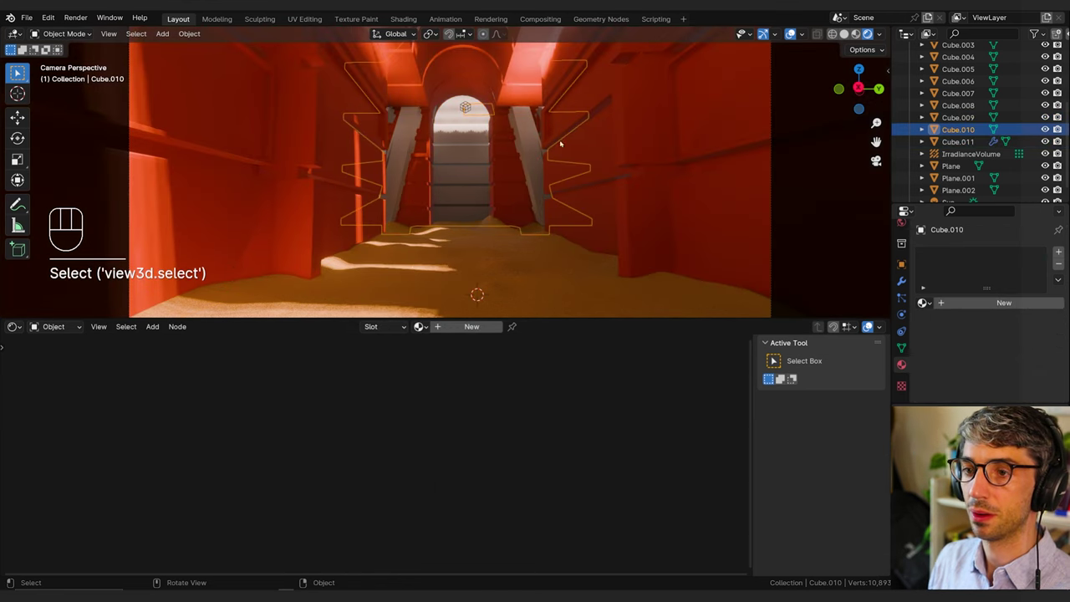
{"action": "left_click", "coordinate": [923, 302]}
{"action": "left_click", "coordinate": [836, 345]}
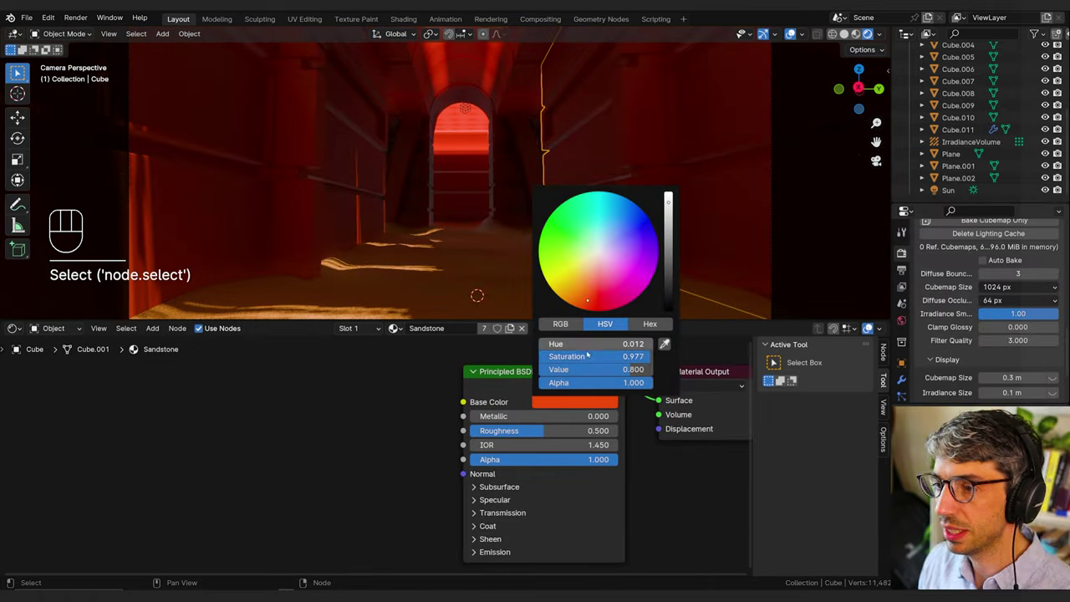
Step: Shift the Sandstone base color to orange, with a hue of about 0.048 and saturation of about 0.957
{"action": "mouse_move", "coordinate": [623, 356]}
{"action": "left_mouse_down"}
{"action": "mouse_move", "coordinate": [589, 356]}
{"action": "mouse_move", "coordinate": [615, 356]}
{"action": "left_mouse_up"}
{"action": "left_click_drag", "start_coordinate": [596, 274], "coordinate": [573, 287]}
{"action": "left_click", "coordinate": [573, 294]}
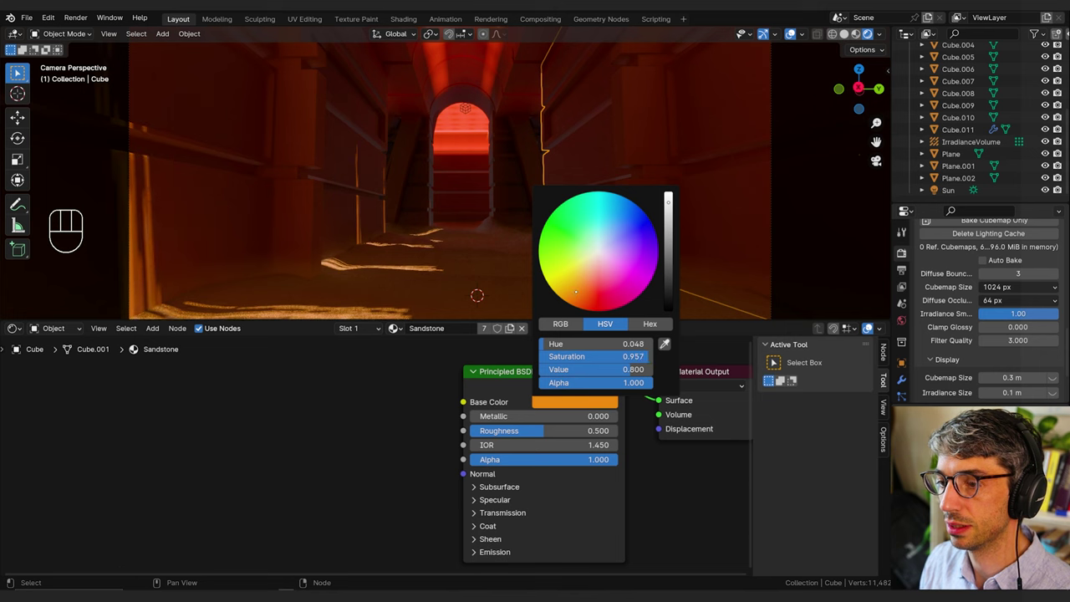
{"action": "left_click", "coordinate": [302, 527]}
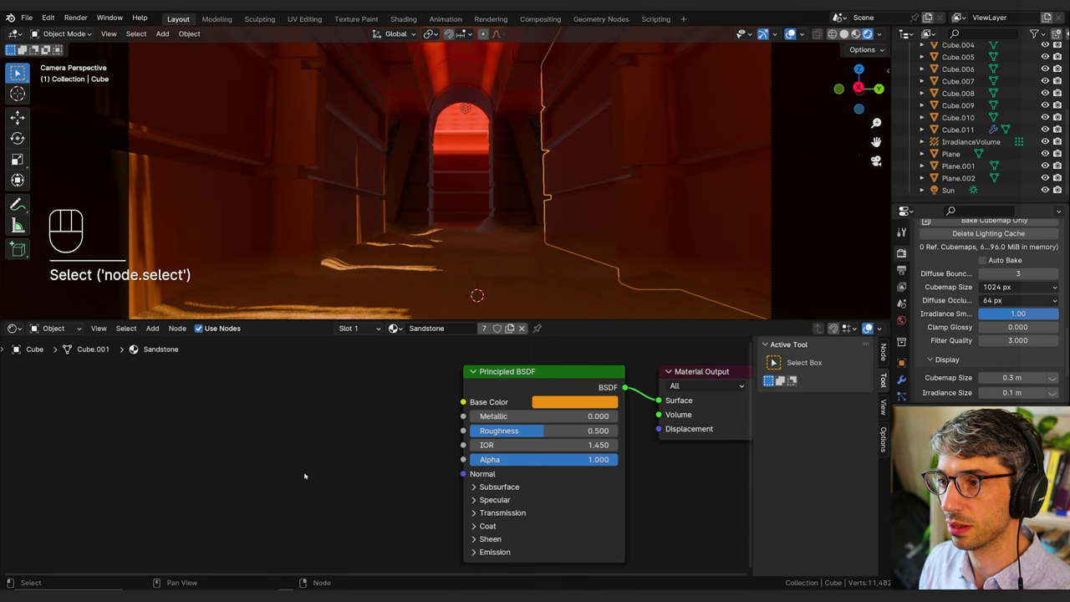
Step: Add a Noise Texture node to the Sandstone material, placed well before the Principled BSDF
{"action": "middle_click_drag", "start_coordinate": [245, 453], "coordinate": [346, 446]}
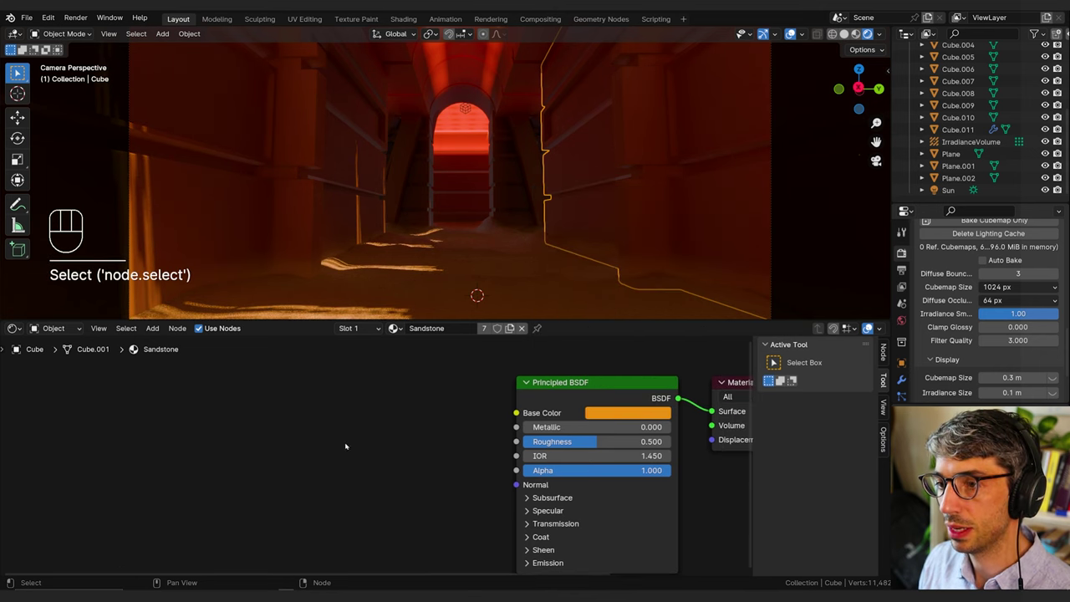
{"action": "key", "text": "shift+a"}
{"action": "left_click", "coordinate": [263, 441]}
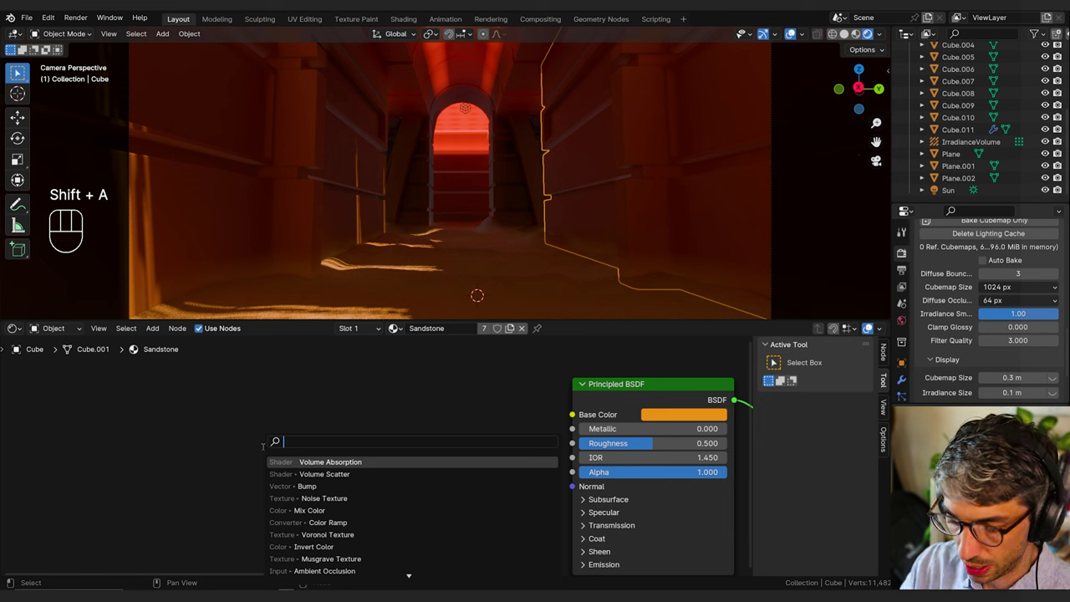
{"action": "type", "text": "noise"}
{"action": "key", "text": "Return"}
{"action": "left_click", "coordinate": [234, 373]}
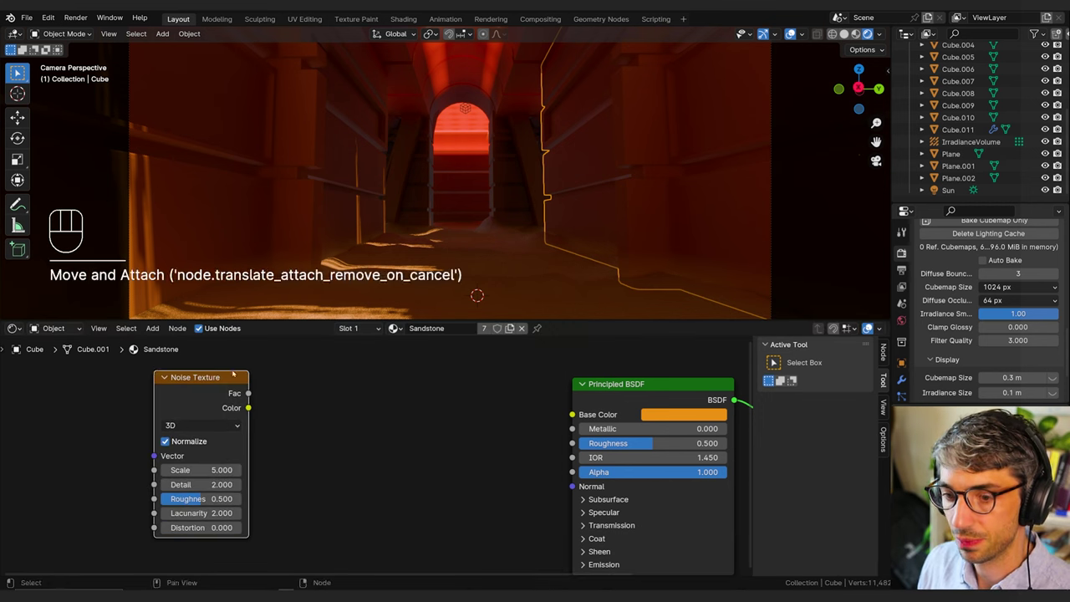
Step: Add a Bump node to Sandstone, linking the noise Fac to its Height and its Normal output to the Principled BSDF's Normal
{"action": "key", "text": "shift+a"}
{"action": "left_click", "coordinate": [266, 379]}
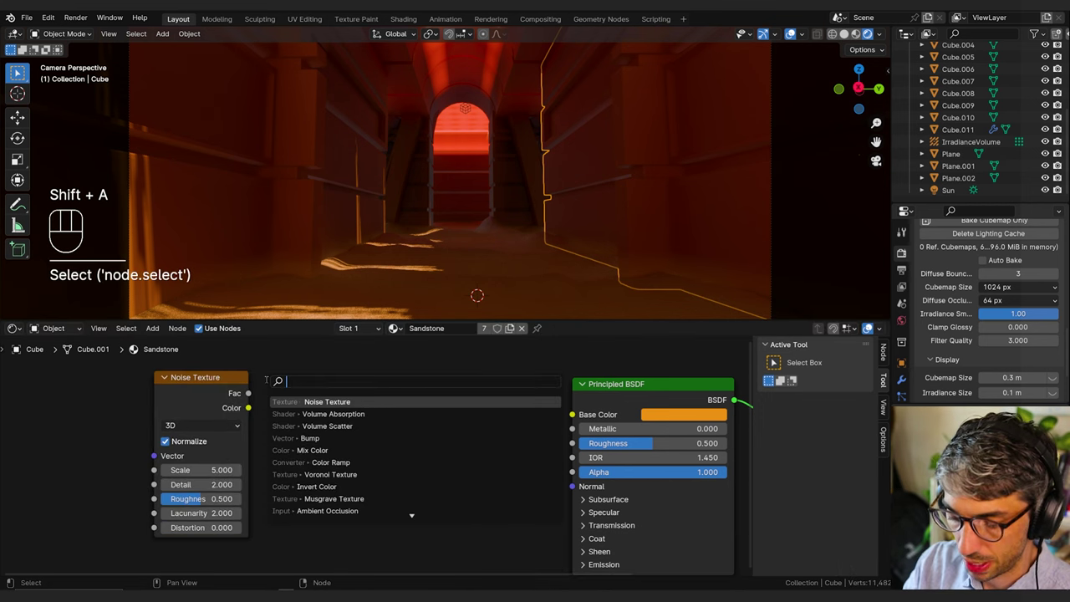
{"action": "type", "text": "bump"}
{"action": "key", "text": "Return"}
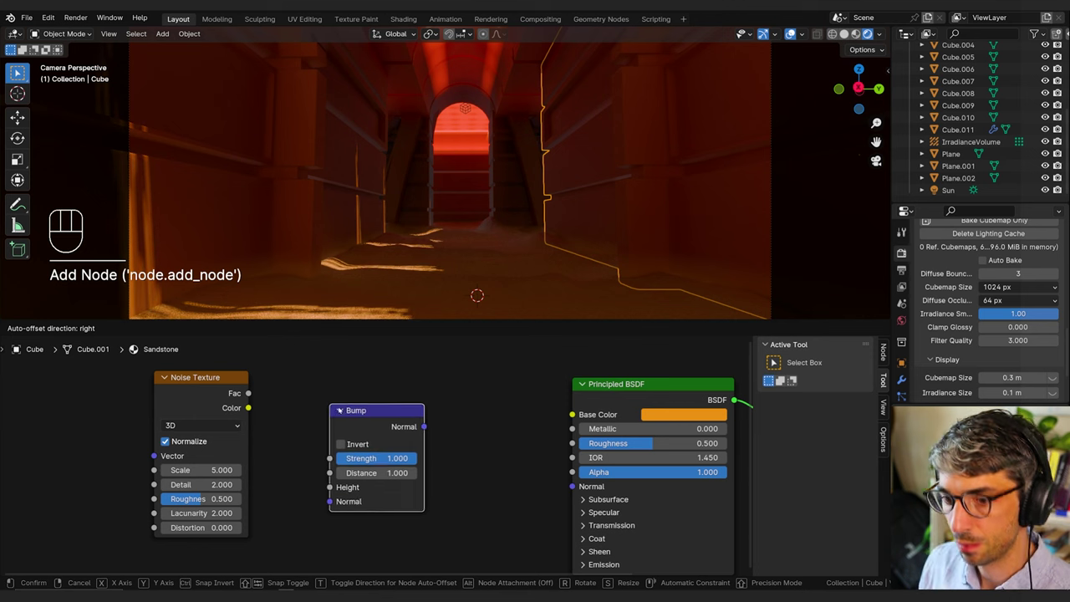
{"action": "left_click", "coordinate": [376, 418]}
{"action": "left_click_drag", "start_coordinate": [200, 377], "coordinate": [336, 489]}
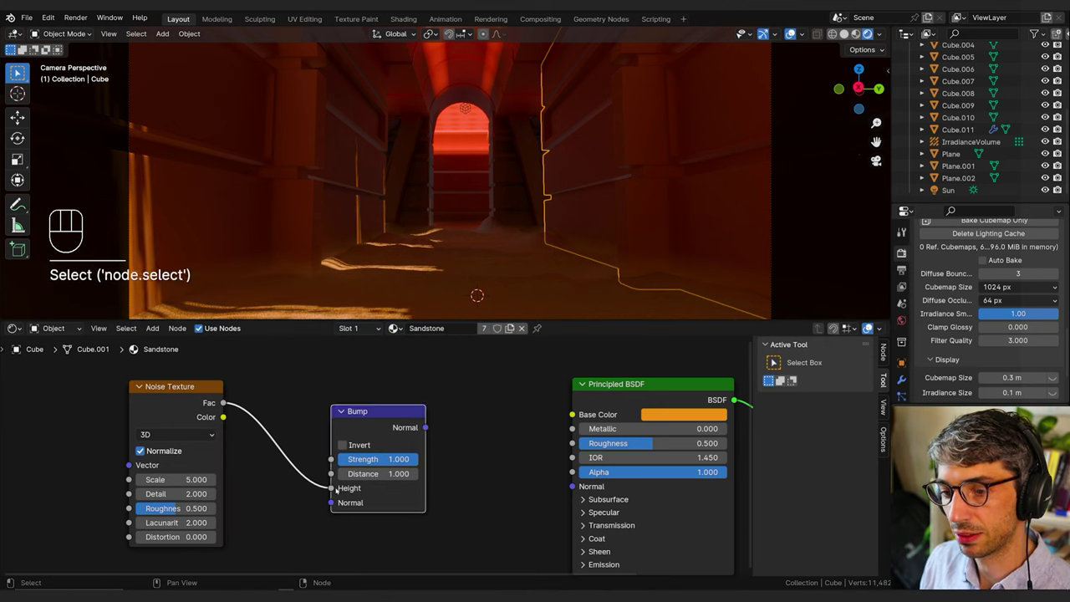
{"action": "left_click_drag", "start_coordinate": [426, 427], "coordinate": [572, 486]}
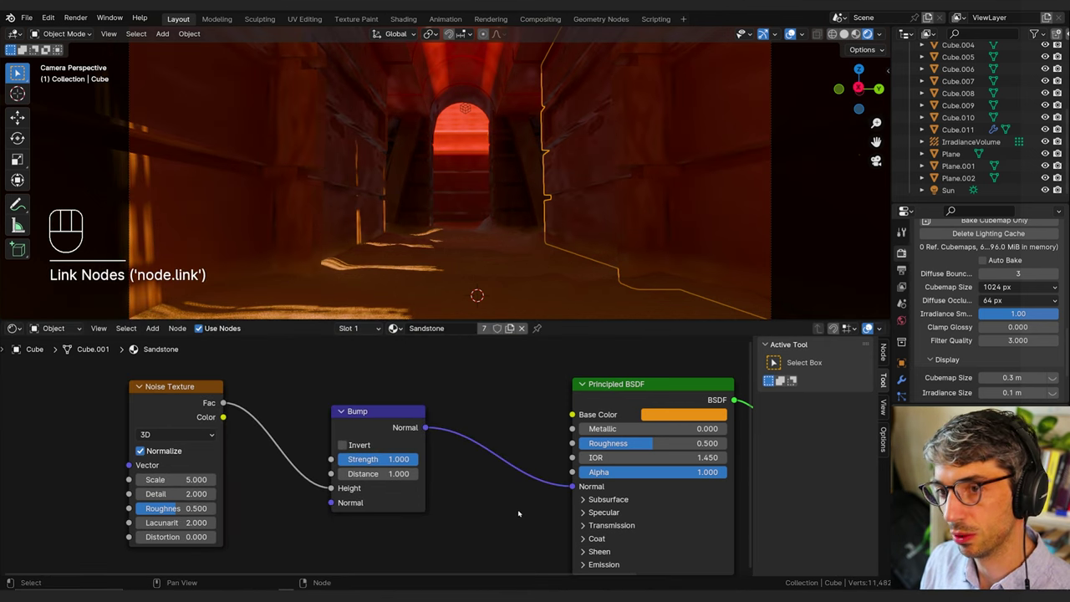
Step: Set the Sandstone Noise Texture's scale to 7.4, detail and lacunarity to 4.4, and distortion to 2.4
{"action": "middle_click_drag", "start_coordinate": [188, 435], "coordinate": [264, 438]}
{"action": "left_click_drag", "start_coordinate": [260, 482], "coordinate": [275, 539]}
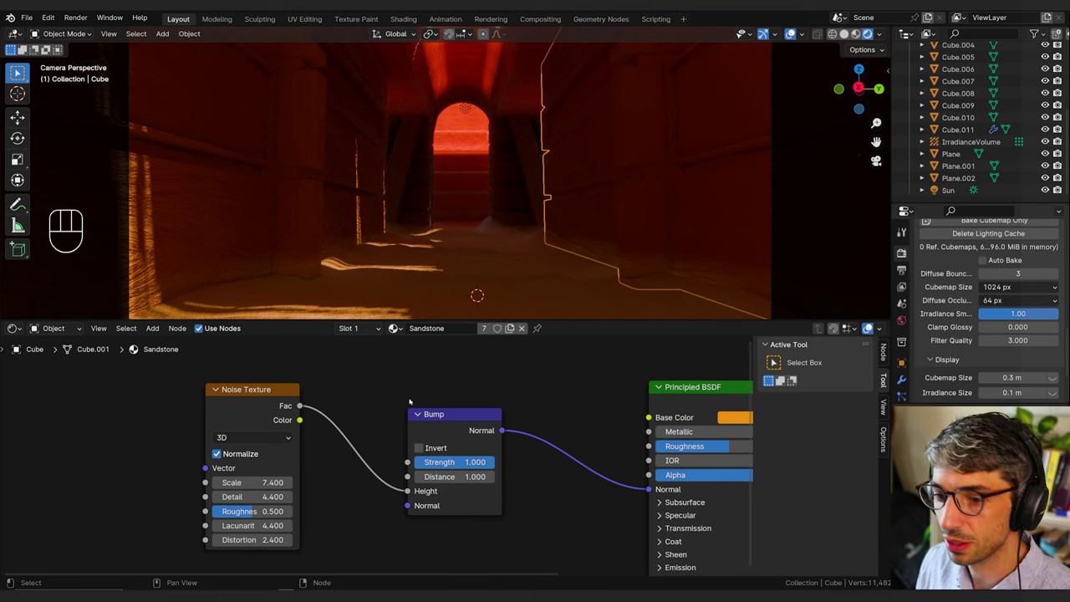
{"action": "middle_click_drag", "start_coordinate": [410, 403], "coordinate": [343, 403]}
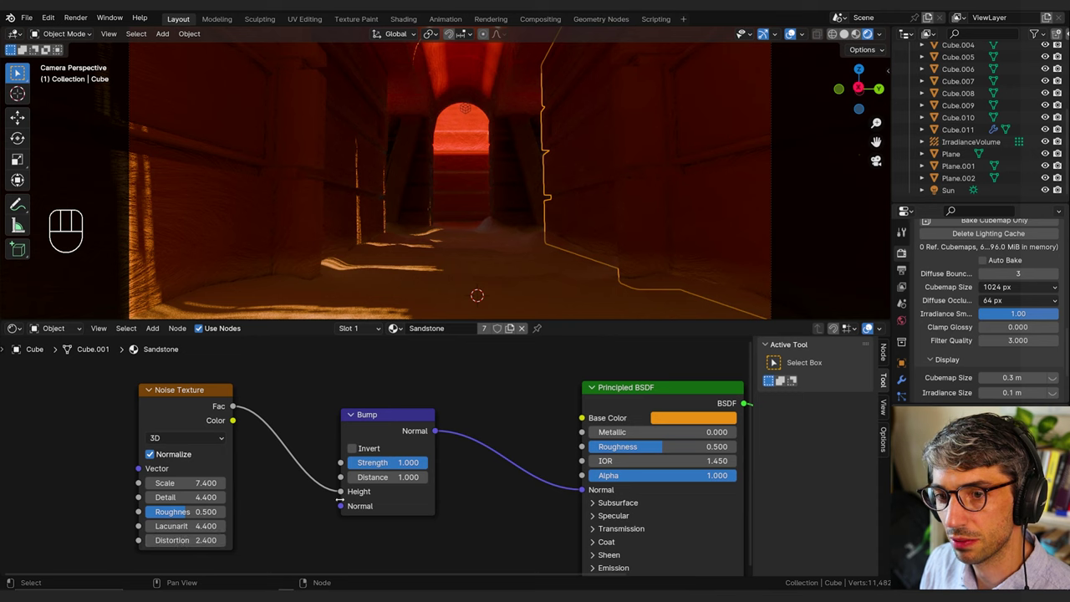
Step: Try distances of 0.1 and 0.01 on the Bump node, settling on 0.1
{"action": "middle_click_drag", "start_coordinate": [327, 501], "coordinate": [279, 499]}
{"action": "left_click", "coordinate": [344, 473]}
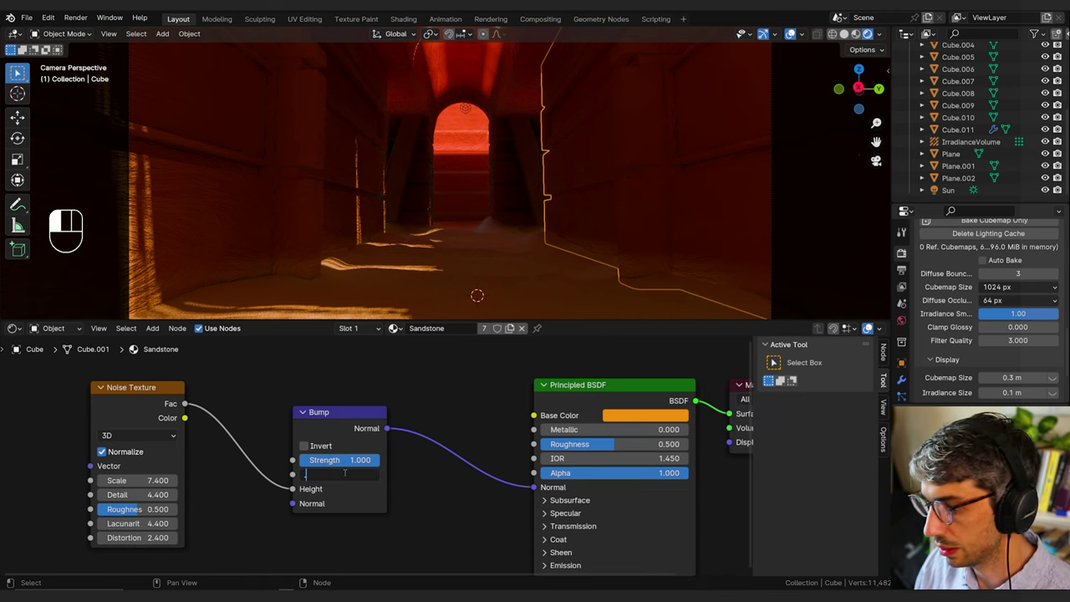
{"action": "type", "text": "0.1"}
{"action": "key", "text": "Return"}
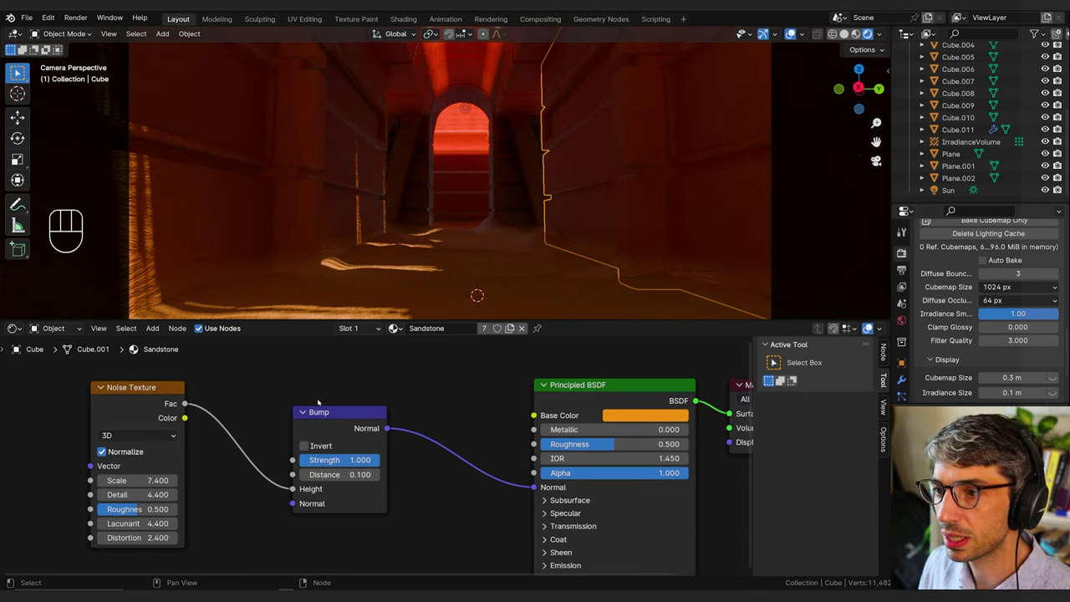
{"action": "left_click", "coordinate": [349, 474]}
{"action": "type", "text": ".01"}
{"action": "key", "text": "Return"}
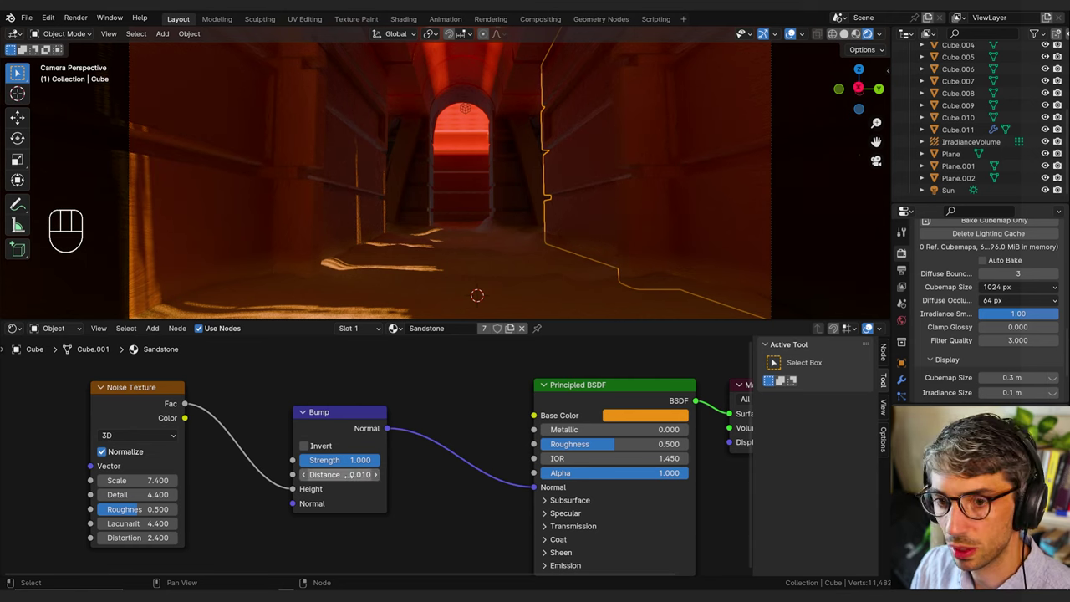
{"action": "left_click", "coordinate": [355, 478]}
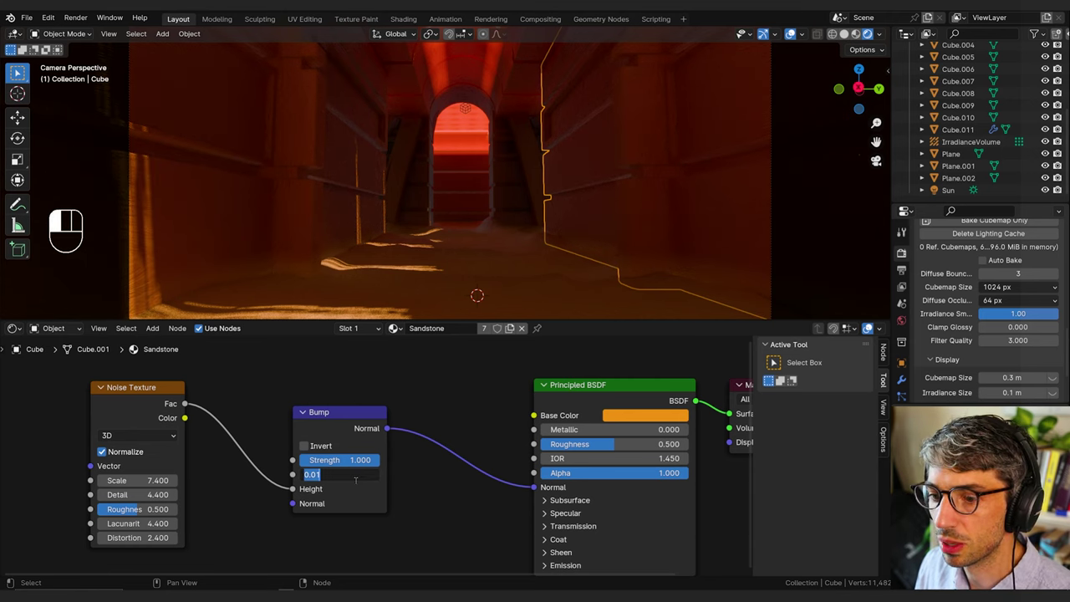
{"action": "type", "text": ".1"}
{"action": "key", "text": "Return"}
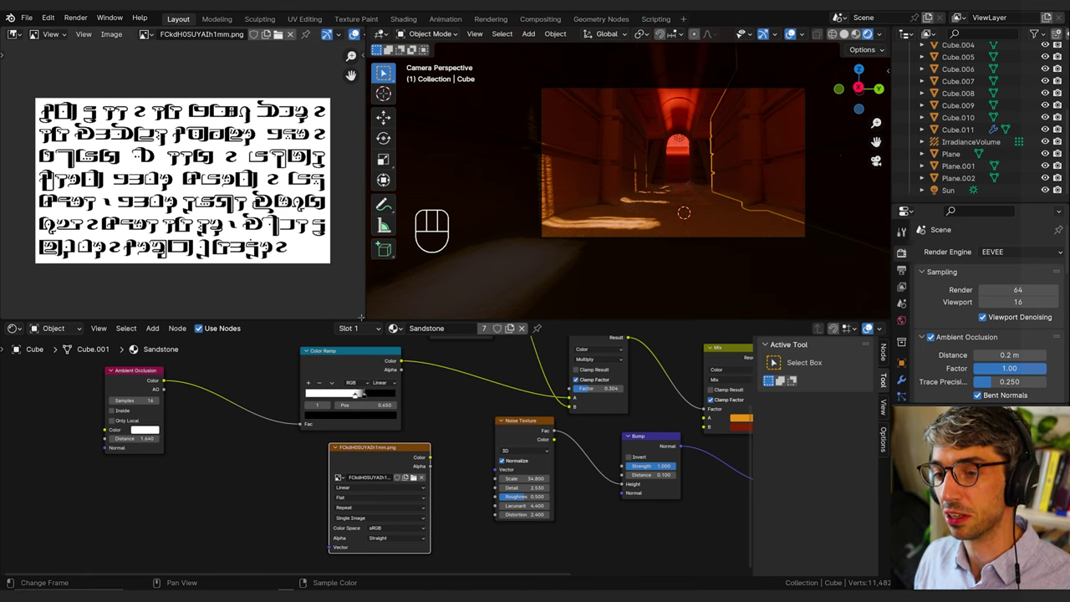
Step: Close the image editor area and rearrange the Color Ramp, Noise Texture and glyph image nodes to clear space before the Bump node
{"action": "left_click_drag", "start_coordinate": [367, 319], "coordinate": [292, 311]}
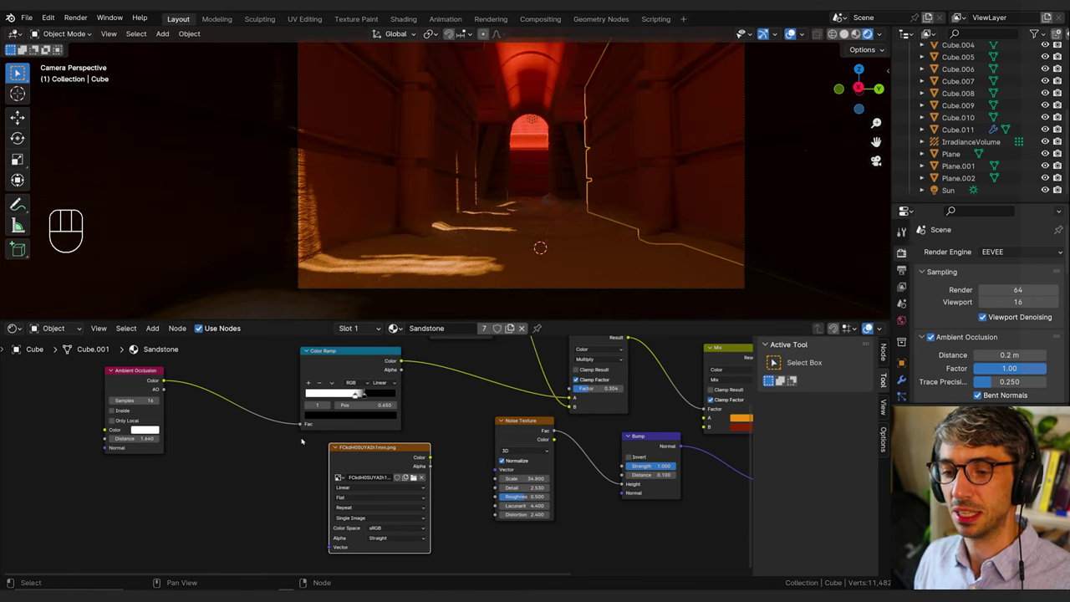
{"action": "middle_click_drag", "start_coordinate": [301, 441], "coordinate": [215, 479]}
{"action": "middle_click_drag", "start_coordinate": [293, 446], "coordinate": [219, 403]}
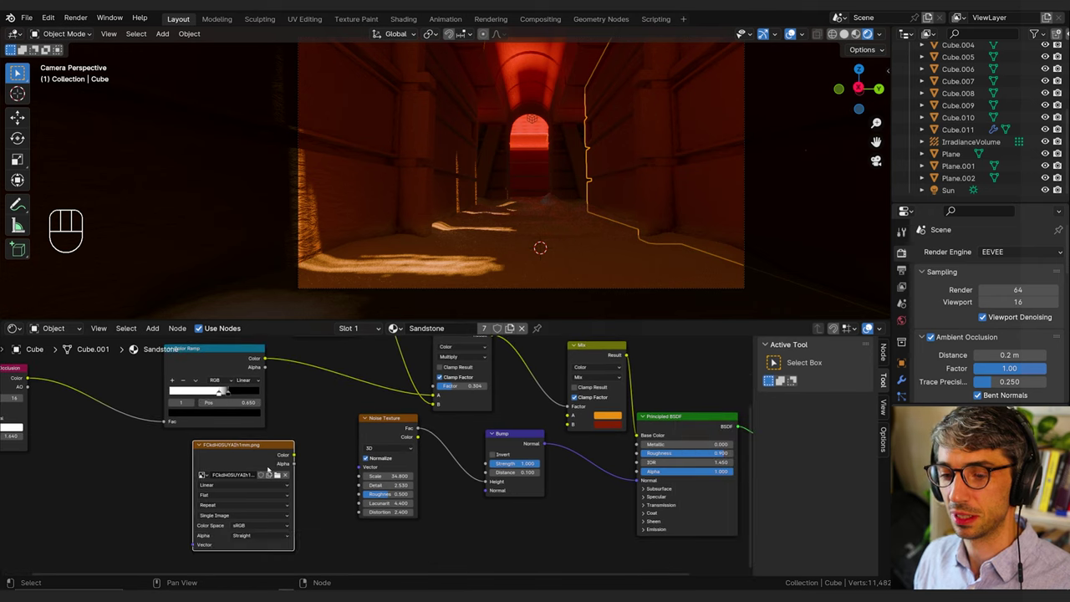
{"action": "left_click_drag", "start_coordinate": [214, 353], "coordinate": [131, 356]}
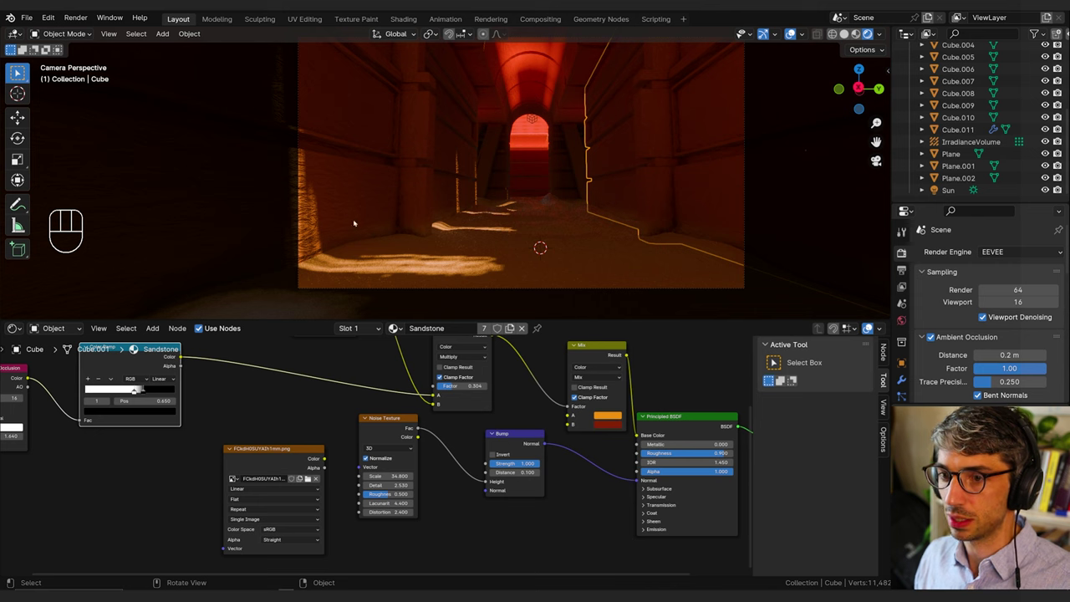
{"action": "left_click_drag", "start_coordinate": [389, 445], "coordinate": [298, 529]}
{"action": "middle_click_drag", "start_coordinate": [319, 528], "coordinate": [456, 435]}
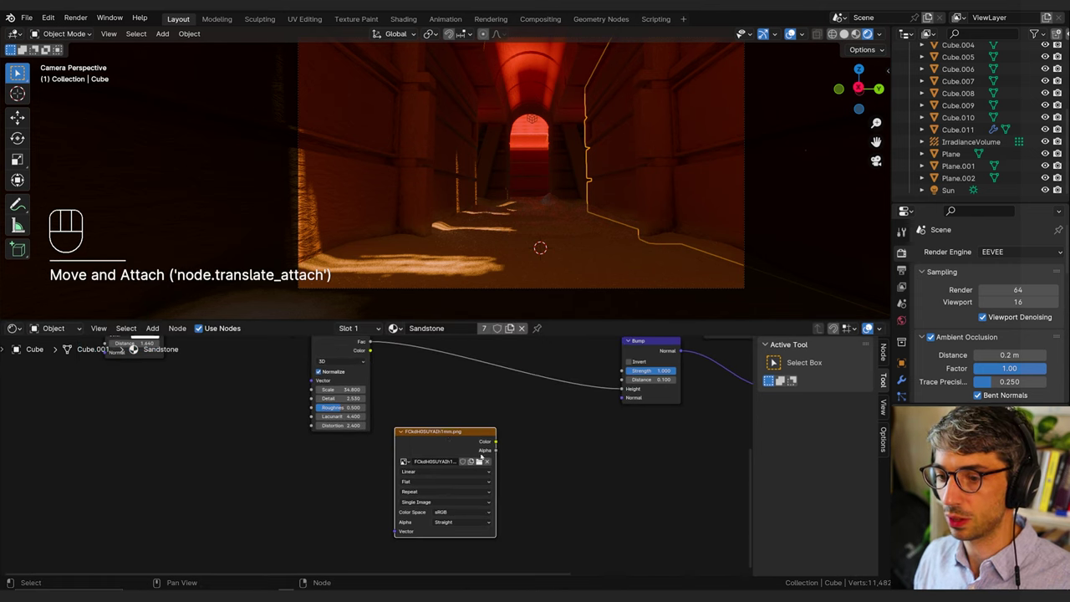
{"action": "left_click_drag", "start_coordinate": [456, 434], "coordinate": [444, 443]}
Step: Insert a color Mix node into the link between the Noise Texture's Fac and the Bump node's Height
{"action": "left_click", "coordinate": [506, 390]}
{"action": "key", "text": "shift+a"}
{"action": "left_click", "coordinate": [438, 399]}
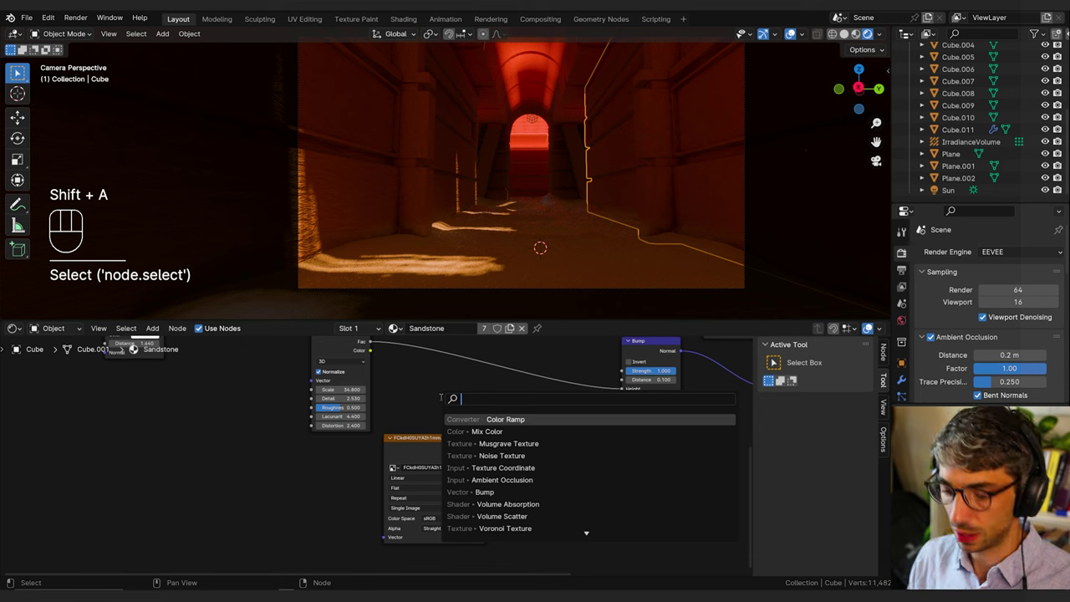
{"action": "type", "text": "mix"}
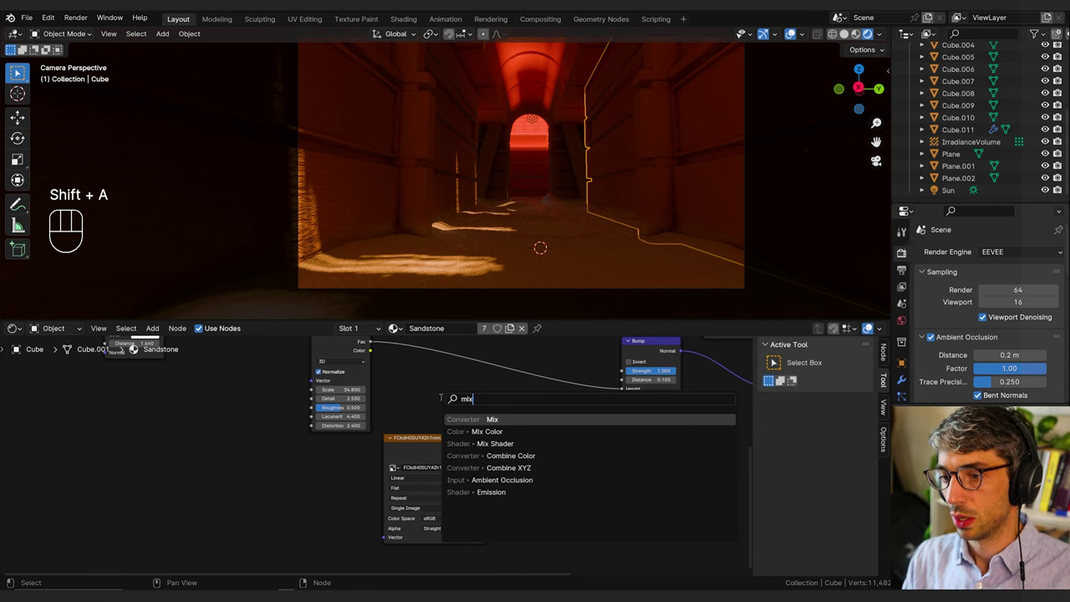
{"action": "key", "text": "Return"}
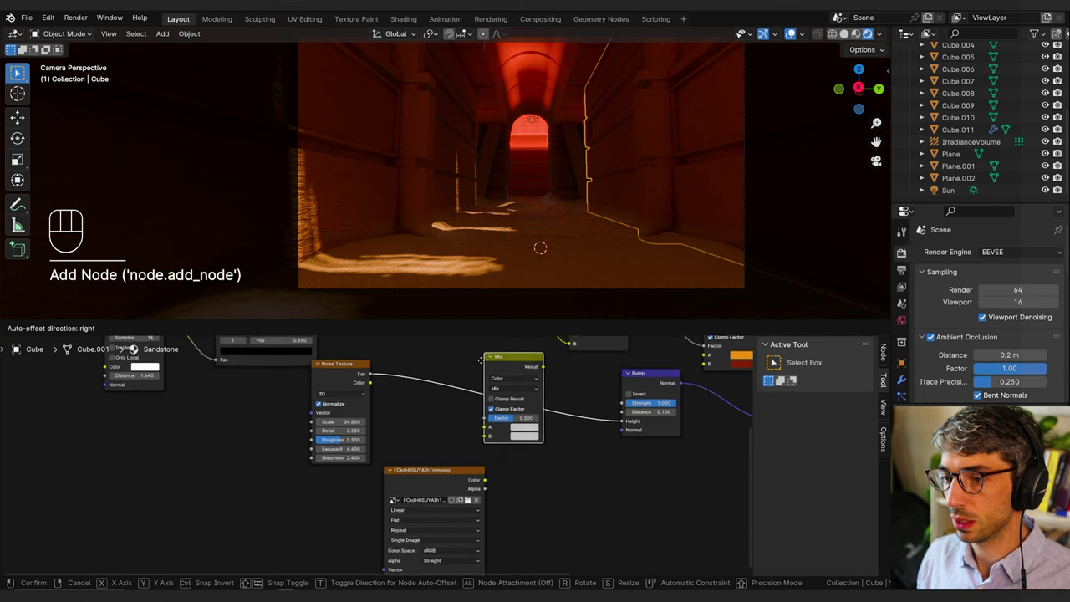
{"action": "left_click", "coordinate": [505, 391]}
{"action": "left_click", "coordinate": [559, 556]}
{"action": "left_click", "coordinate": [443, 490]}
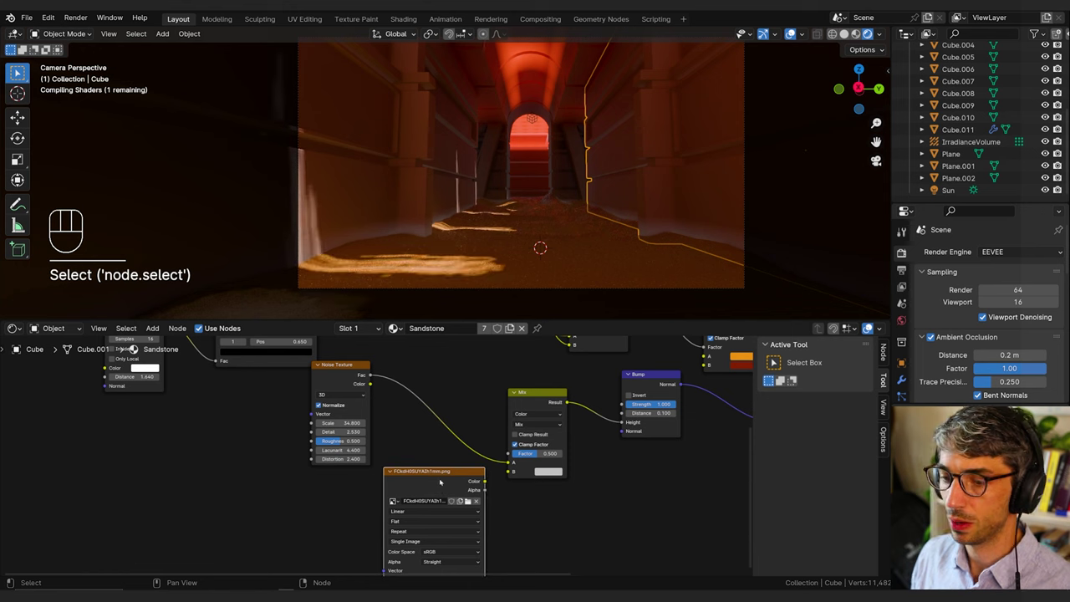
Step: Link the glyph image's Color to the Mix node's B input and set its blending mode to Multiply with a factor of 1.0
{"action": "left_click_drag", "start_coordinate": [482, 482], "coordinate": [512, 472]}
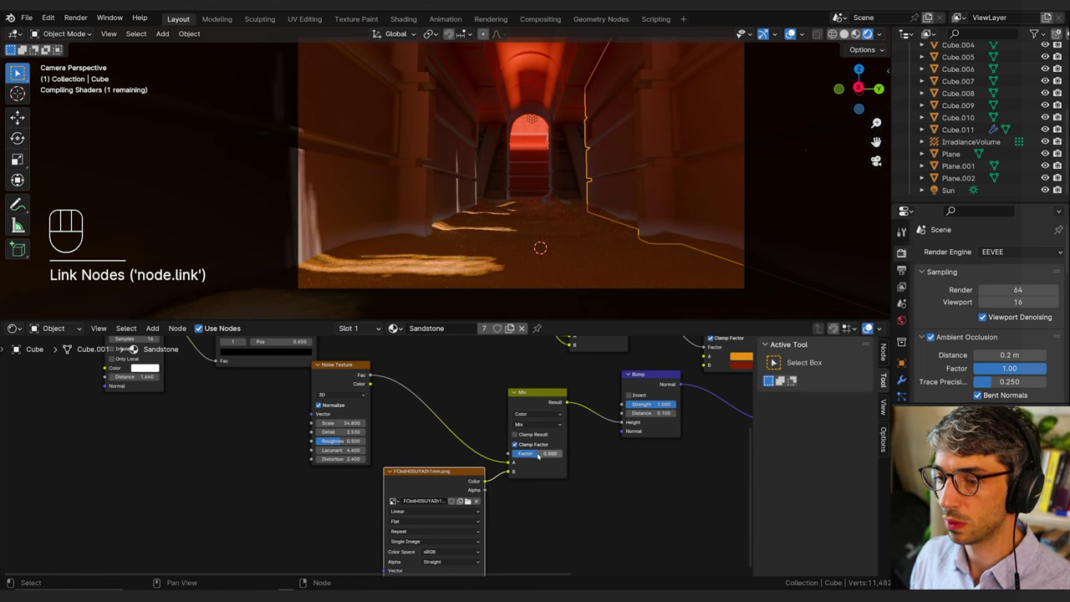
{"action": "left_click", "coordinate": [537, 426]}
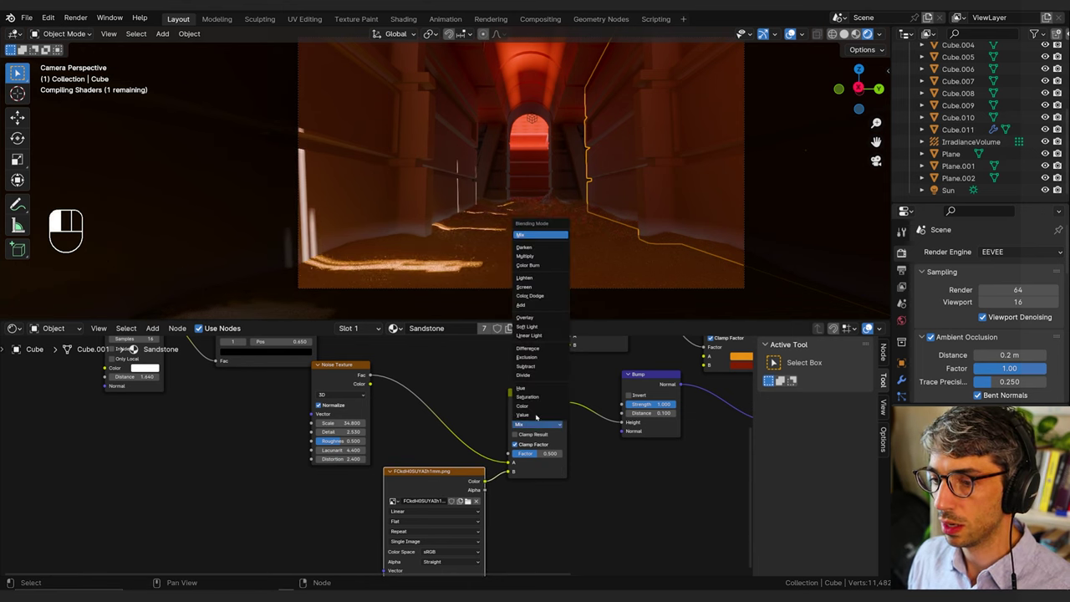
{"action": "left_click", "coordinate": [528, 256]}
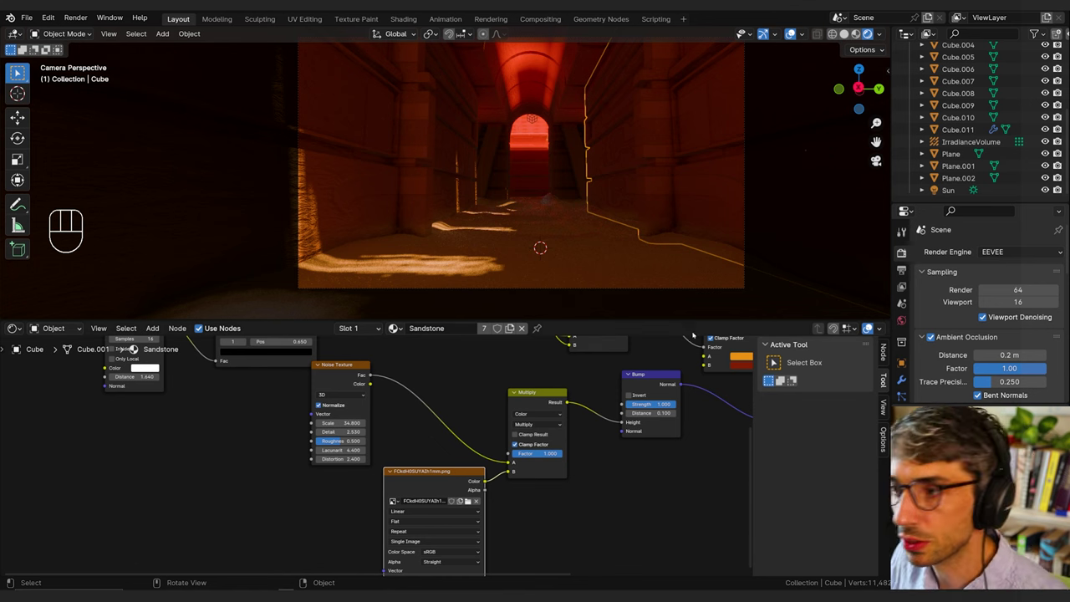
Step: Add a Texture Coordinate node, link its UV output to the glyph image's Vector, and space it farther from the image node
{"action": "middle_click_drag", "start_coordinate": [502, 495], "coordinate": [716, 417]}
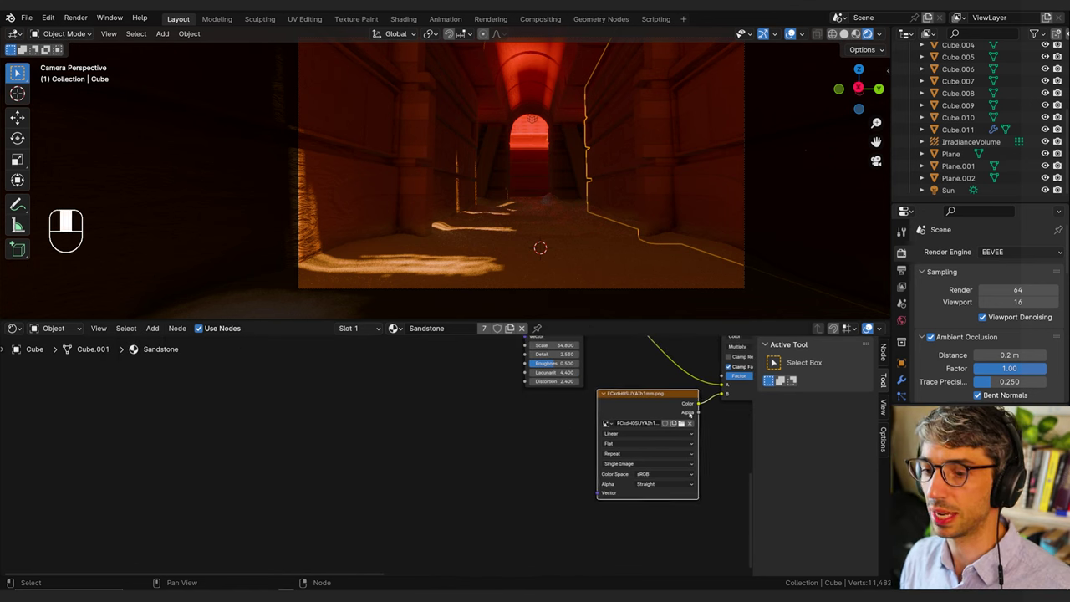
{"action": "left_click", "coordinate": [481, 437]}
{"action": "key", "text": "shift+a"}
{"action": "left_click", "coordinate": [480, 437]}
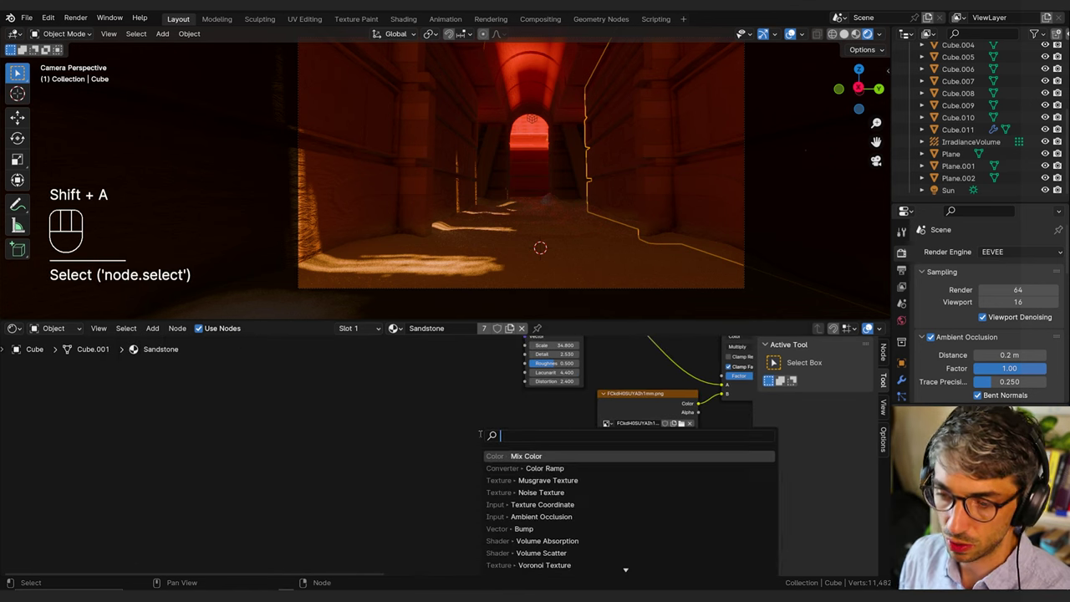
{"action": "type", "text": "tex c"}
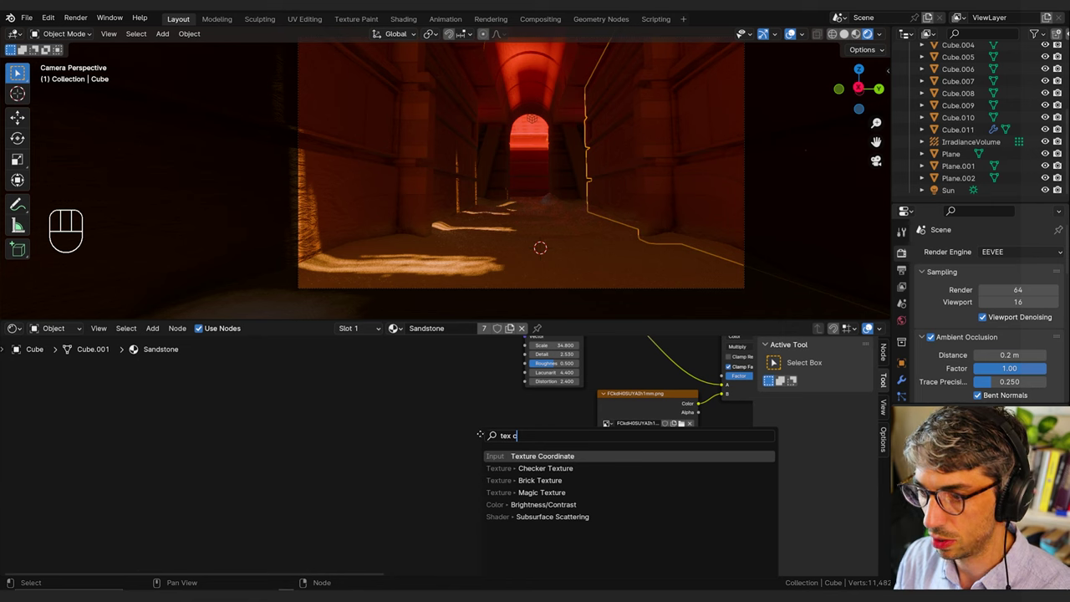
{"action": "key", "text": "Return"}
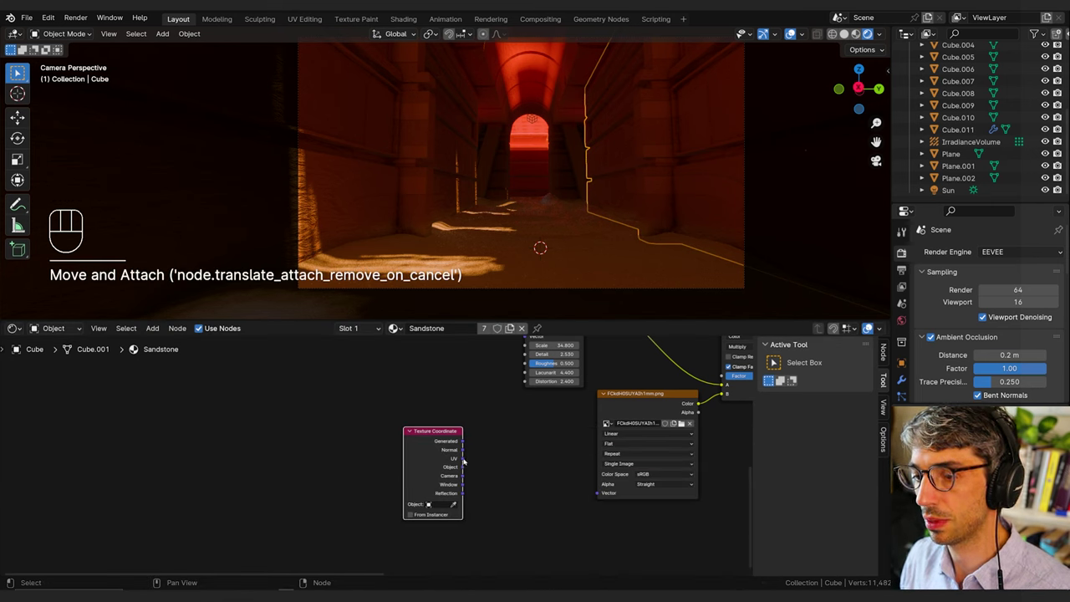
{"action": "left_click", "coordinate": [464, 461]}
{"action": "left_click_drag", "start_coordinate": [463, 458], "coordinate": [597, 492]}
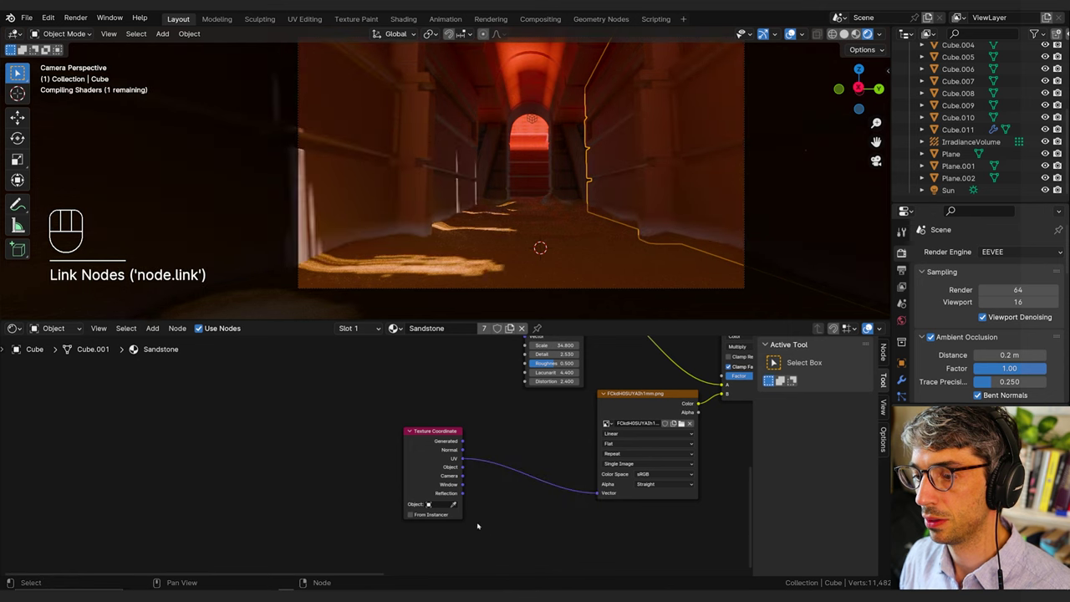
{"action": "left_click_drag", "start_coordinate": [422, 459], "coordinate": [357, 455]}
{"action": "left_click_drag", "start_coordinate": [475, 443], "coordinate": [493, 434]}
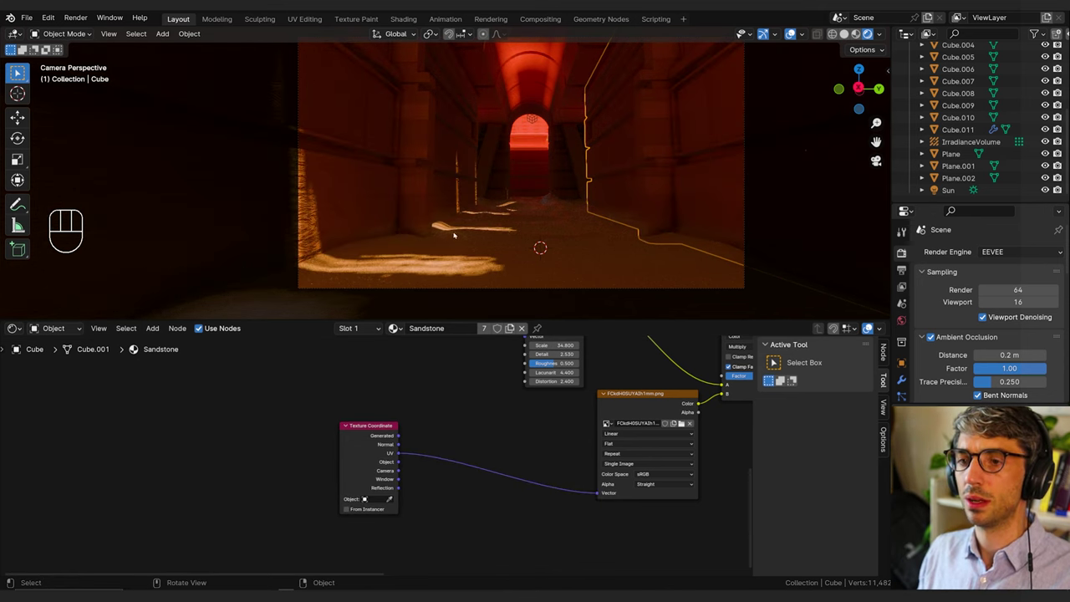
Step: Select the large upper panel face of the left corridor wall, Cube.011, in Edit Mode
{"action": "key", "text": "shift+a"}
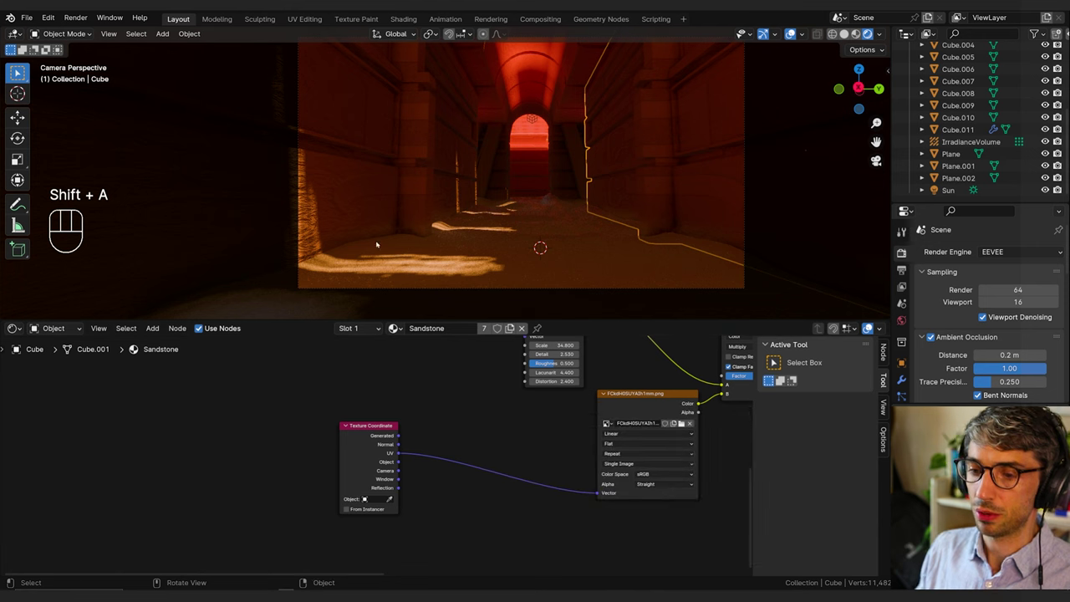
{"action": "left_click", "coordinate": [359, 201]}
{"action": "key", "text": "Tab"}
{"action": "left_click", "coordinate": [339, 190]}
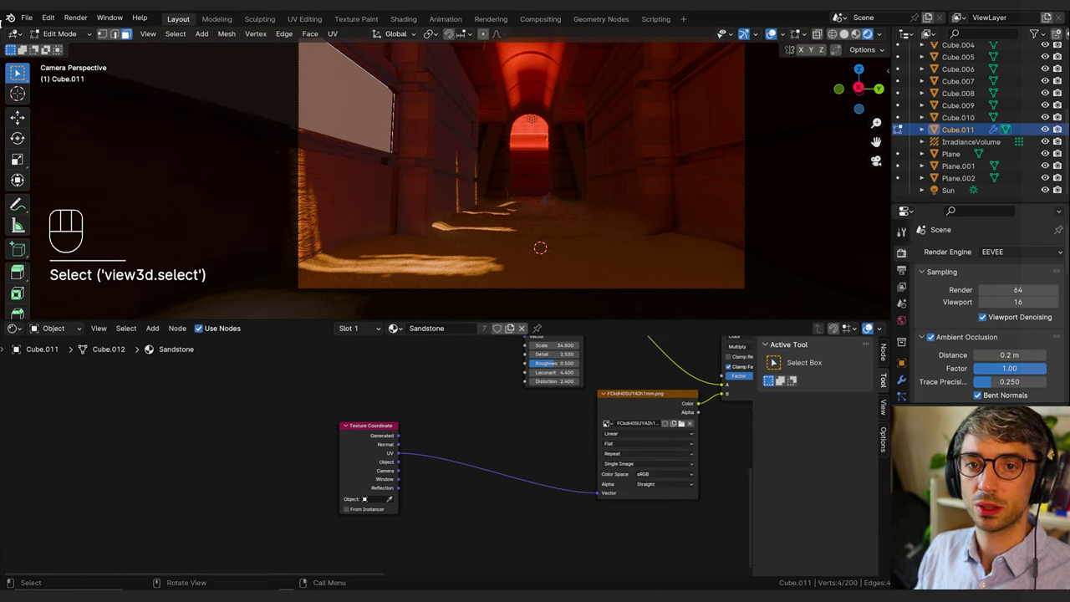
Step: Split the 3D viewport and turn the new area into a UV Editor
{"action": "left_click_drag", "start_coordinate": [5, 28], "coordinate": [447, 55]}
{"action": "left_click", "coordinate": [14, 33]}
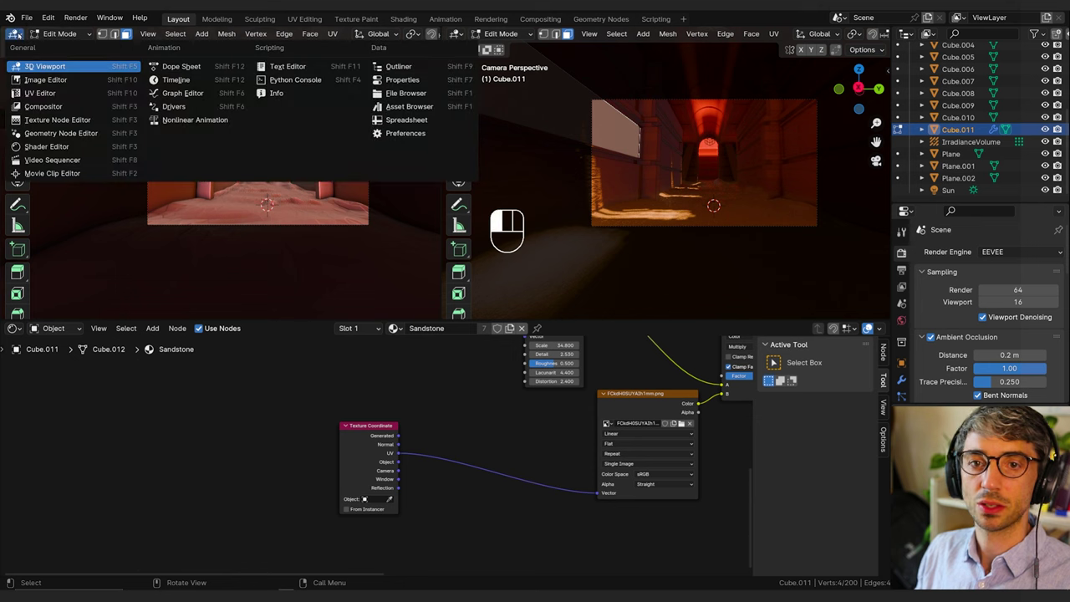
{"action": "left_click", "coordinate": [58, 93]}
{"action": "scroll", "coordinate": [262, 158], "scroll_direction": "up", "scroll_amount": 2}
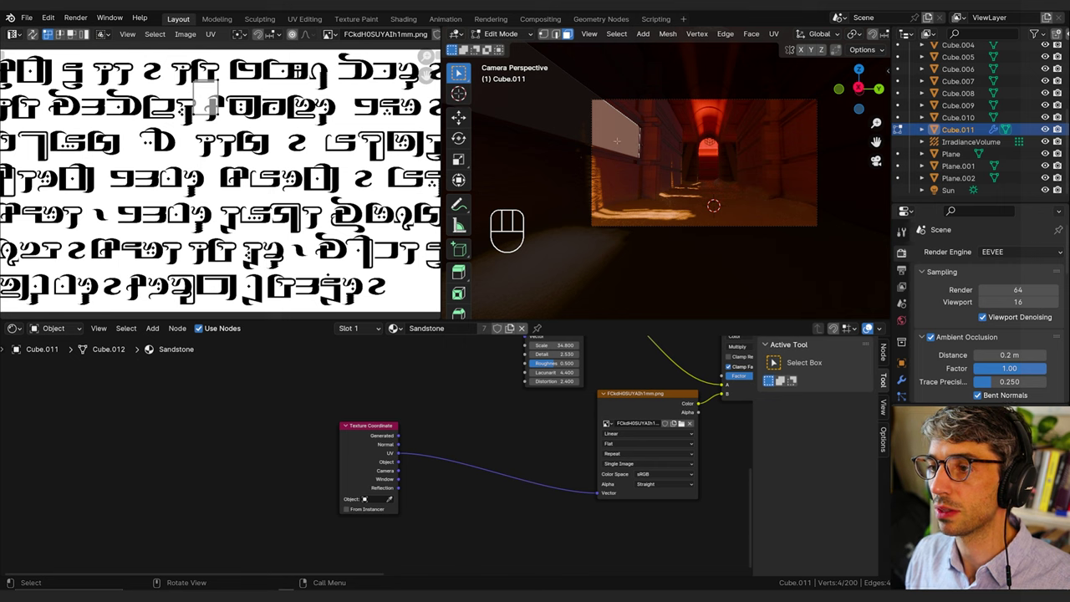
Step: Unwrap the selected wall panel face
{"action": "key", "text": "u"}
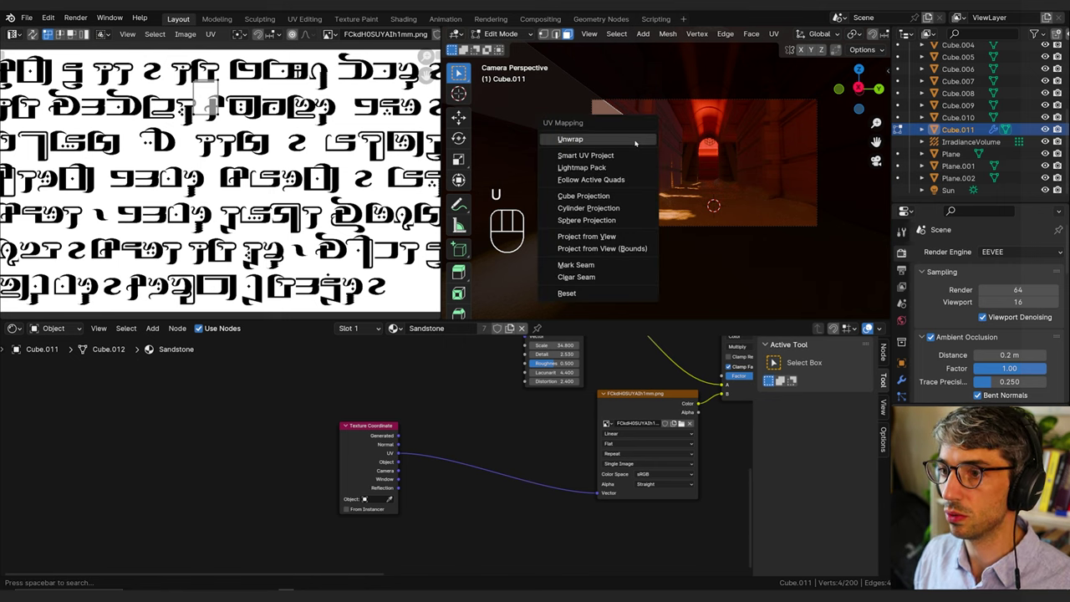
{"action": "left_click", "coordinate": [636, 144]}
{"action": "scroll", "coordinate": [313, 161], "scroll_direction": "down", "scroll_amount": 4}
{"action": "scroll", "coordinate": [214, 173], "scroll_direction": "up", "scroll_amount": 1}
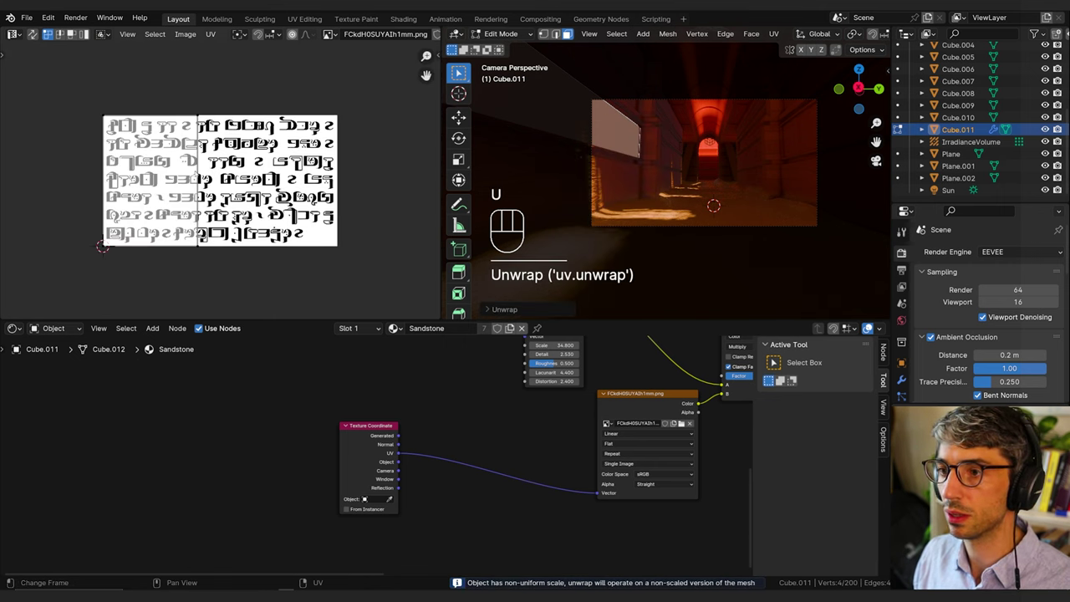
Step: Rotate the wall panel's whole UV island by 90 degrees over the glyph image
{"action": "key", "text": "a"}
{"action": "key", "text": "r"}
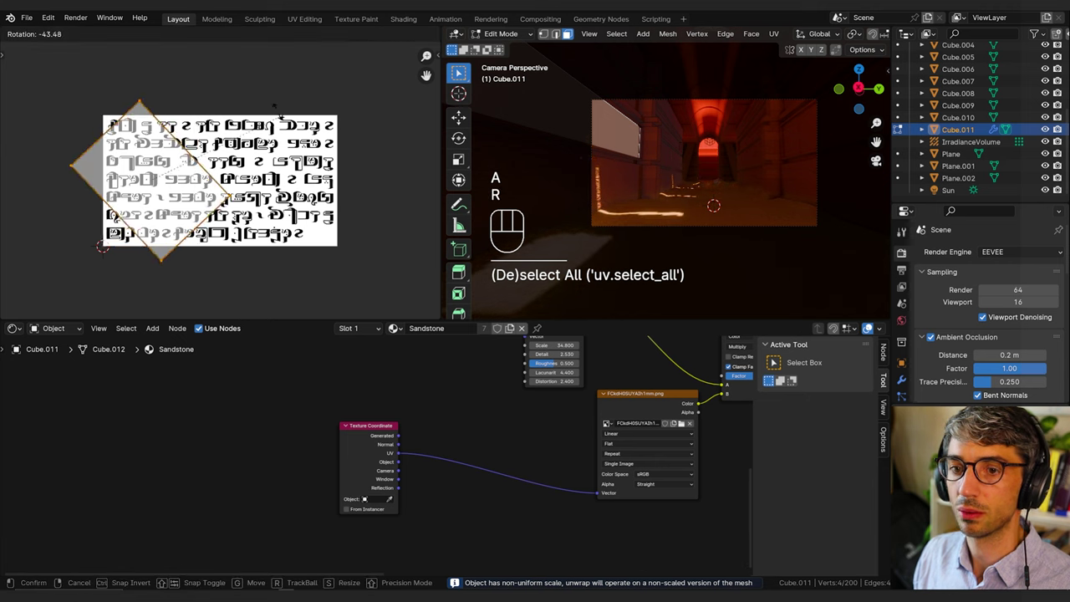
{"action": "key", "text": "Escape"}
{"action": "type", "text": "r"}
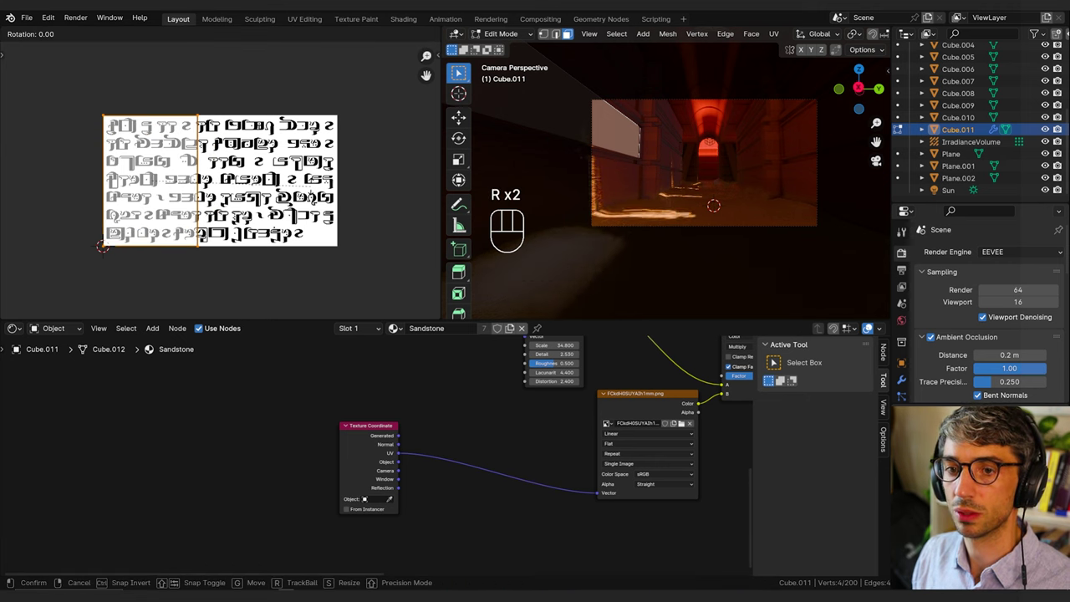
{"action": "type", "text": "90"}
{"action": "key", "text": "Return"}
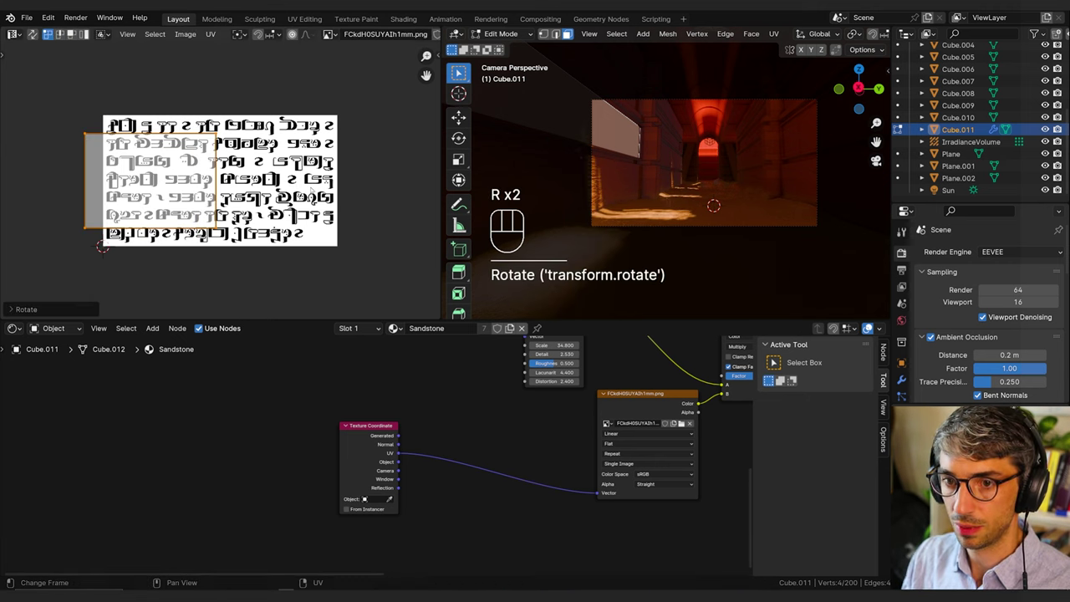
Step: Scale the wall panel's UV island up until it covers the whole glyph image
{"action": "key", "text": "s"}
{"action": "key", "text": "Return"}
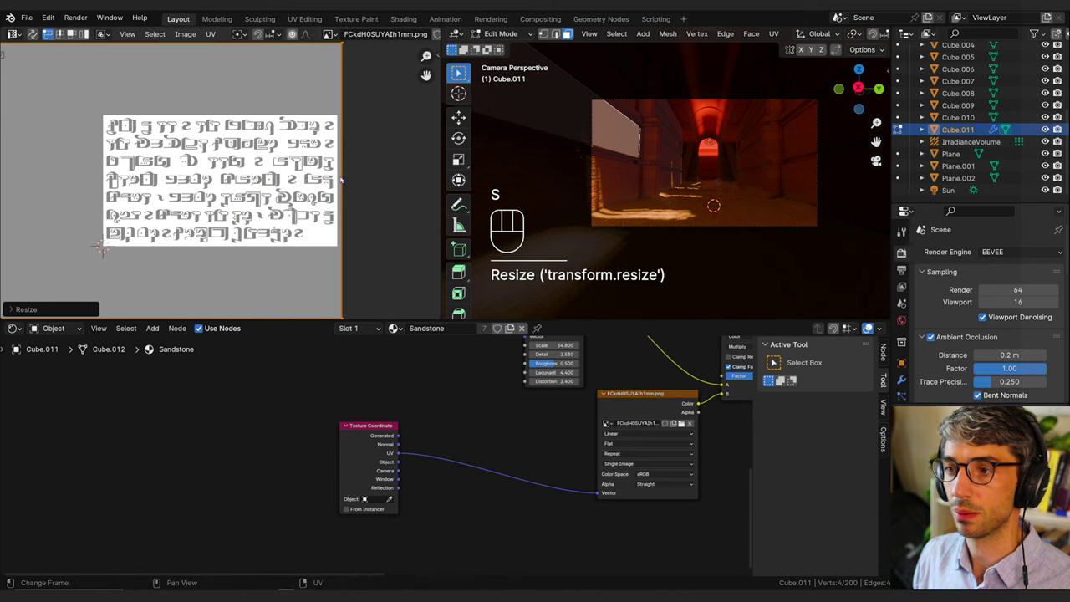
{"action": "key", "text": "q"}
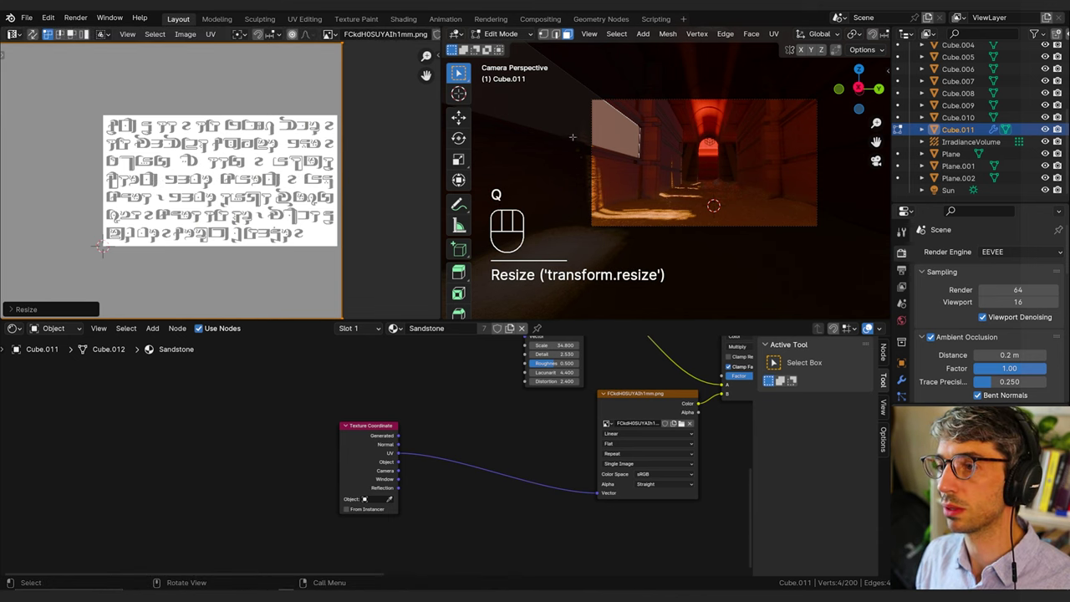
Step: Scale the wall panel's UV island up further, roughly 1.5 times, beyond the glyph image
{"action": "scroll", "coordinate": [585, 117], "scroll_direction": "up", "scroll_amount": 6}
{"action": "middle_click_drag", "start_coordinate": [548, 93], "coordinate": [685, 185], "text": "shift"}
{"action": "scroll", "coordinate": [806, 35], "scroll_direction": "down", "scroll_amount": 7}
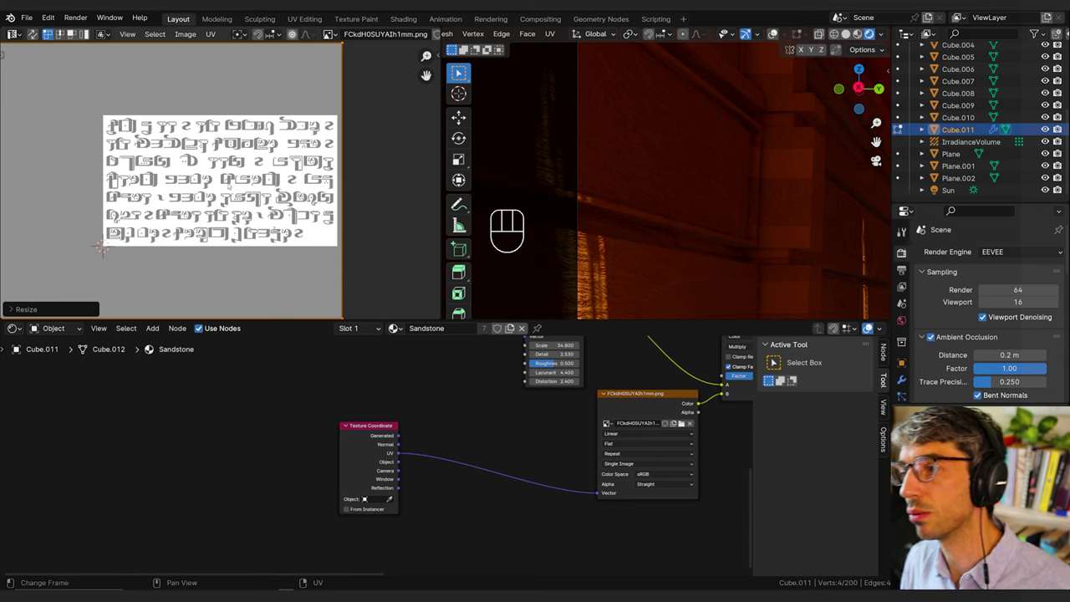
{"action": "key", "text": "s"}
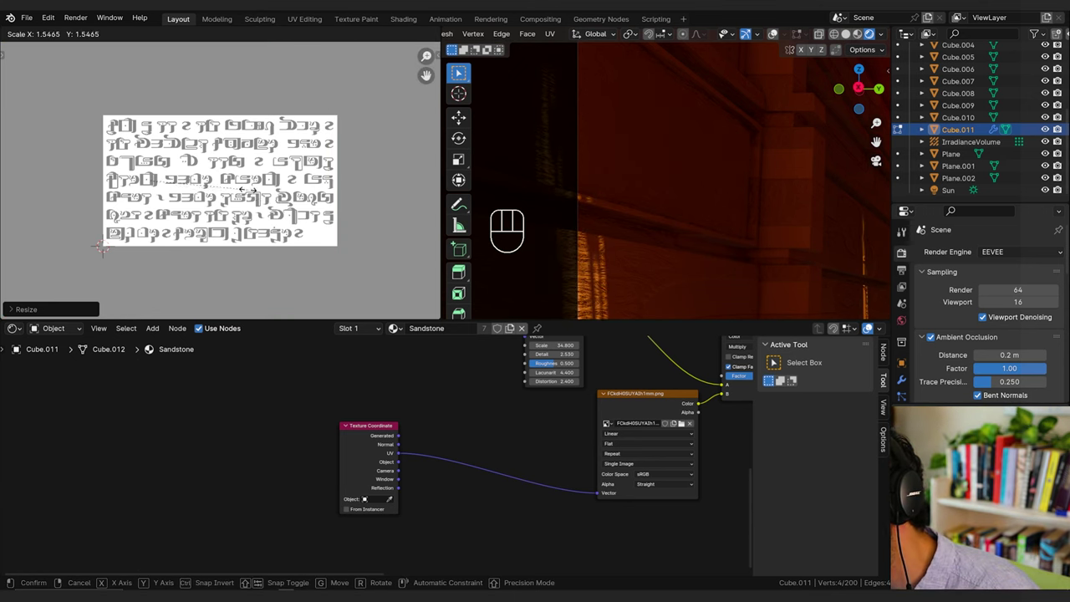
{"action": "left_click", "coordinate": [247, 190]}
Step: Set the distance of the Sandstone material's Bump node to 1
{"action": "scroll", "coordinate": [546, 453], "scroll_direction": "down", "scroll_amount": 3}
{"action": "middle_click_drag", "start_coordinate": [546, 453], "coordinate": [251, 470]}
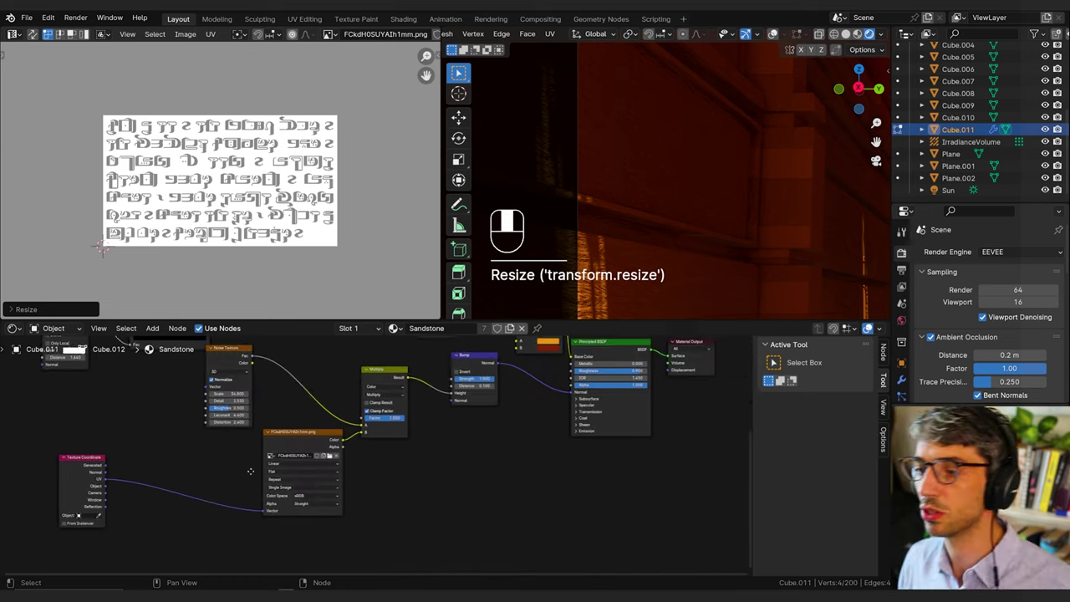
{"action": "middle_click_drag", "start_coordinate": [443, 468], "coordinate": [481, 521]}
{"action": "left_click", "coordinate": [513, 450]}
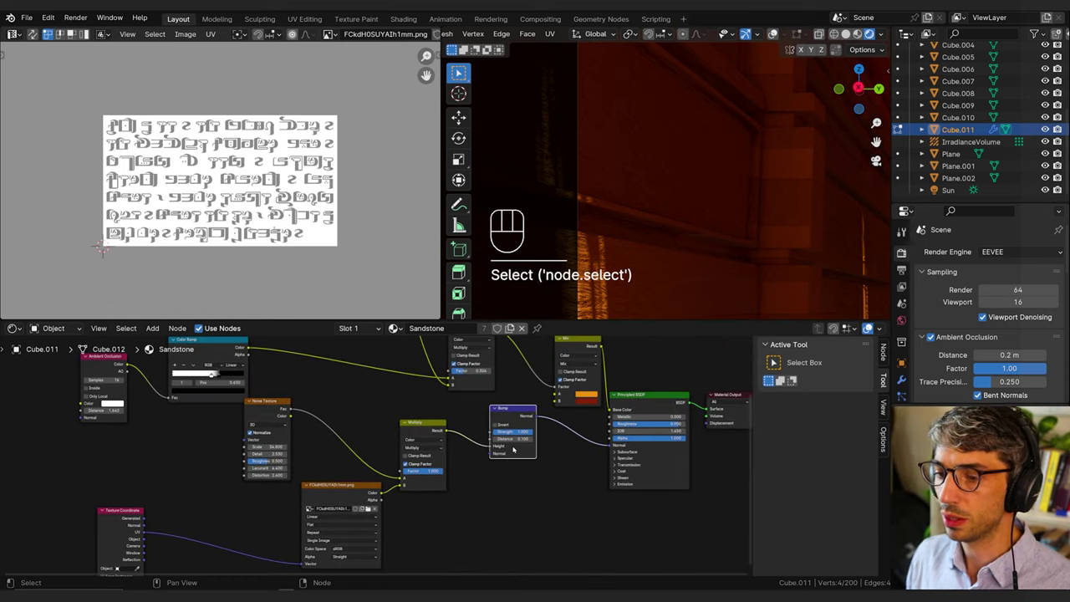
{"action": "double_click", "coordinate": [518, 439]}
{"action": "type", "text": "1"}
{"action": "key", "text": "Return"}
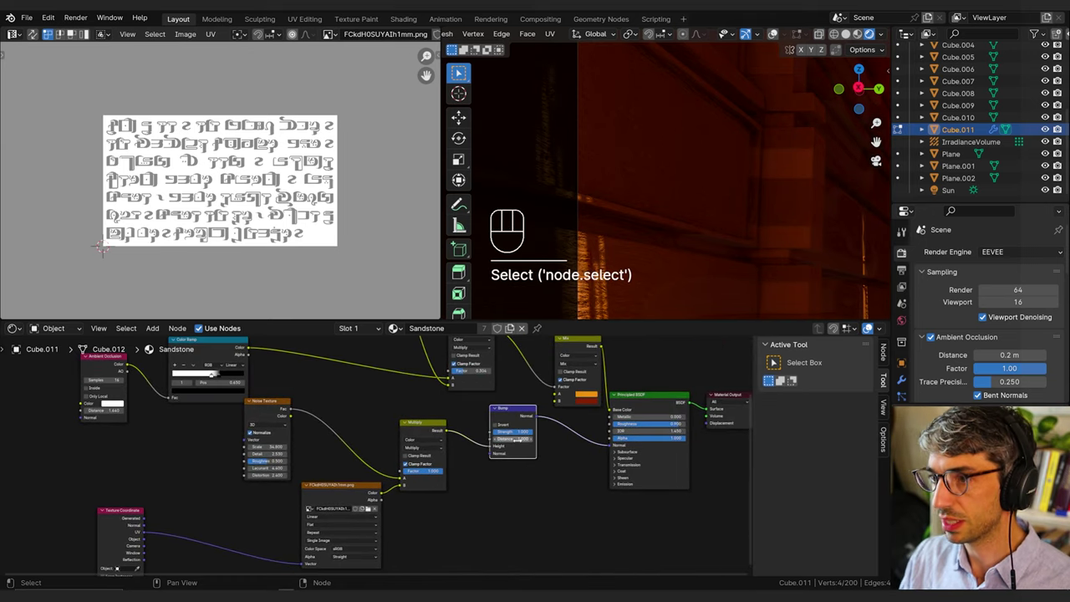
Step: Reposition the glyph image node and move the Noise Texture node away from the Multiply node to make room between them
{"action": "scroll", "coordinate": [538, 494], "scroll_direction": "up", "scroll_amount": 4}
{"action": "middle_click_drag", "start_coordinate": [524, 474], "coordinate": [449, 494]}
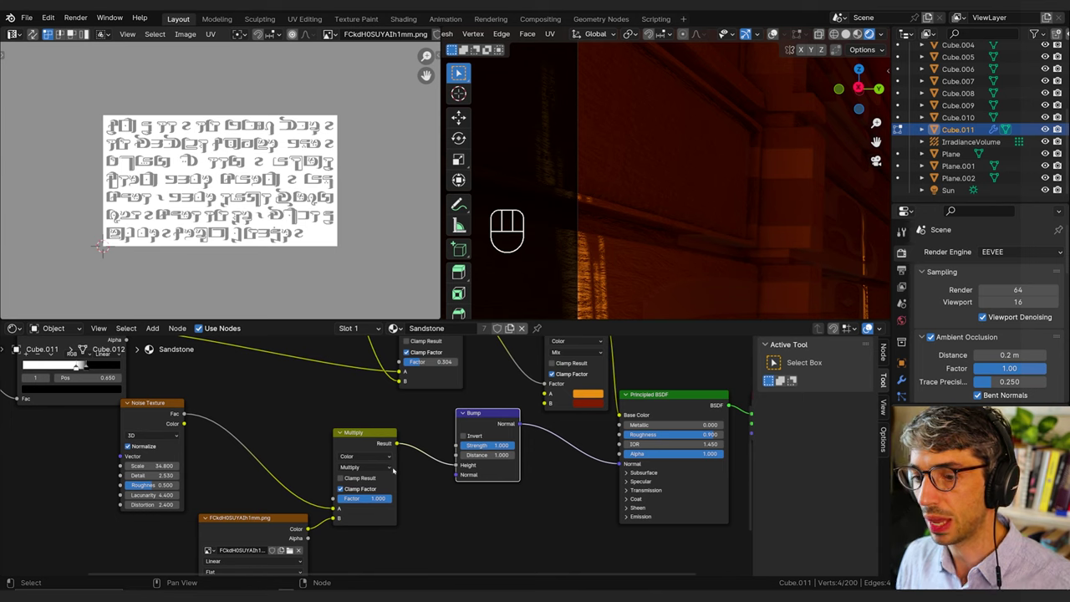
{"action": "middle_click_drag", "start_coordinate": [393, 471], "coordinate": [520, 451]}
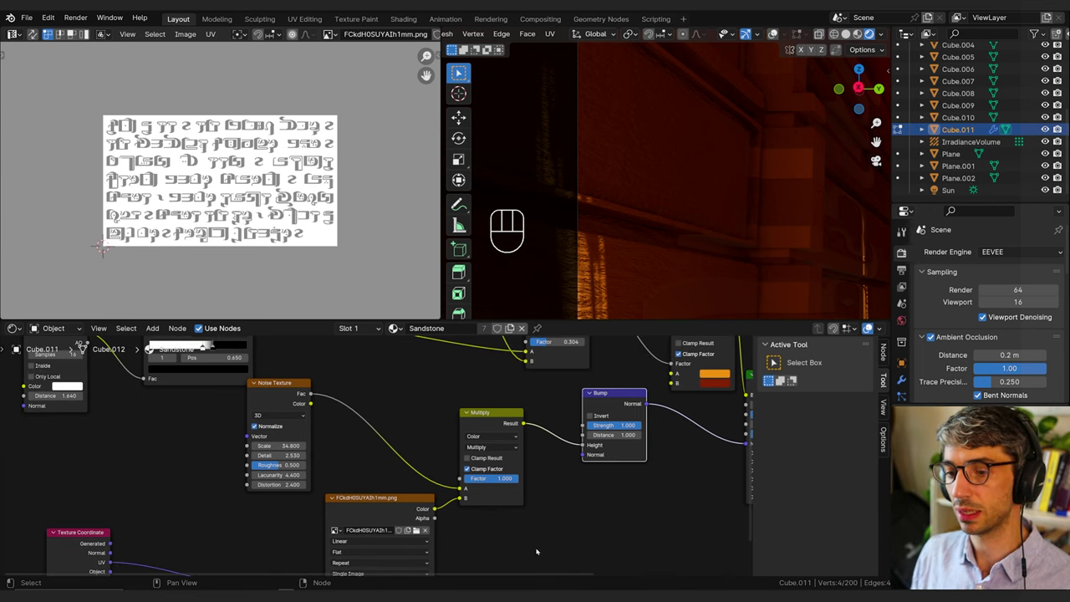
{"action": "middle_click_drag", "start_coordinate": [452, 507], "coordinate": [461, 486]}
{"action": "left_click_drag", "start_coordinate": [393, 490], "coordinate": [402, 503]}
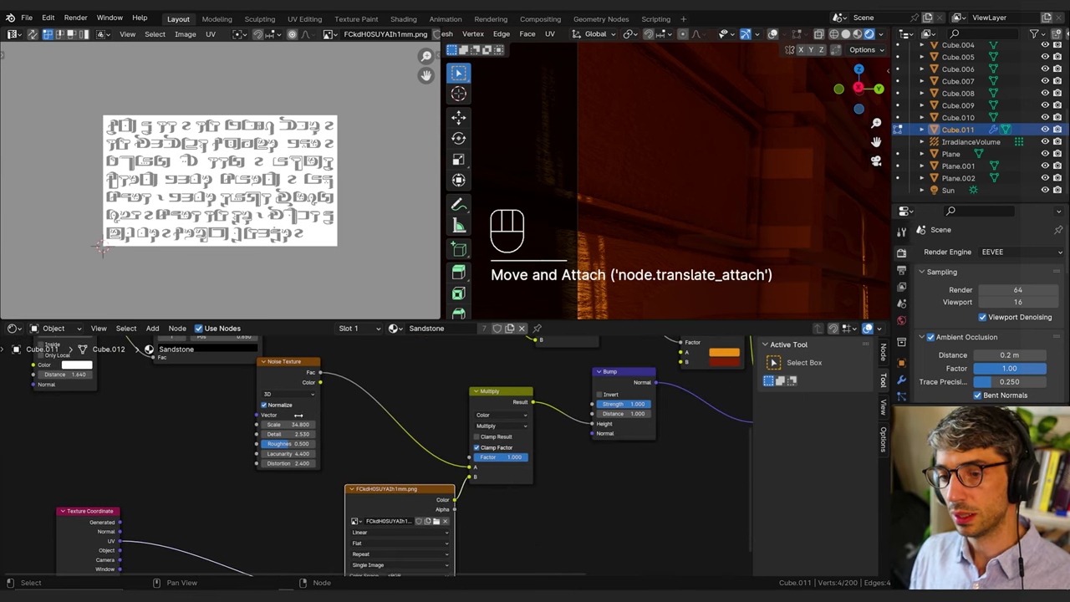
{"action": "left_click", "coordinate": [275, 382]}
{"action": "left_click_drag", "start_coordinate": [275, 382], "coordinate": [177, 409]}
Step: Add a Color Ramp node on the link between the Noise Texture and the Multiply node
{"action": "key", "text": "shift+a"}
{"action": "left_click", "coordinate": [365, 382]}
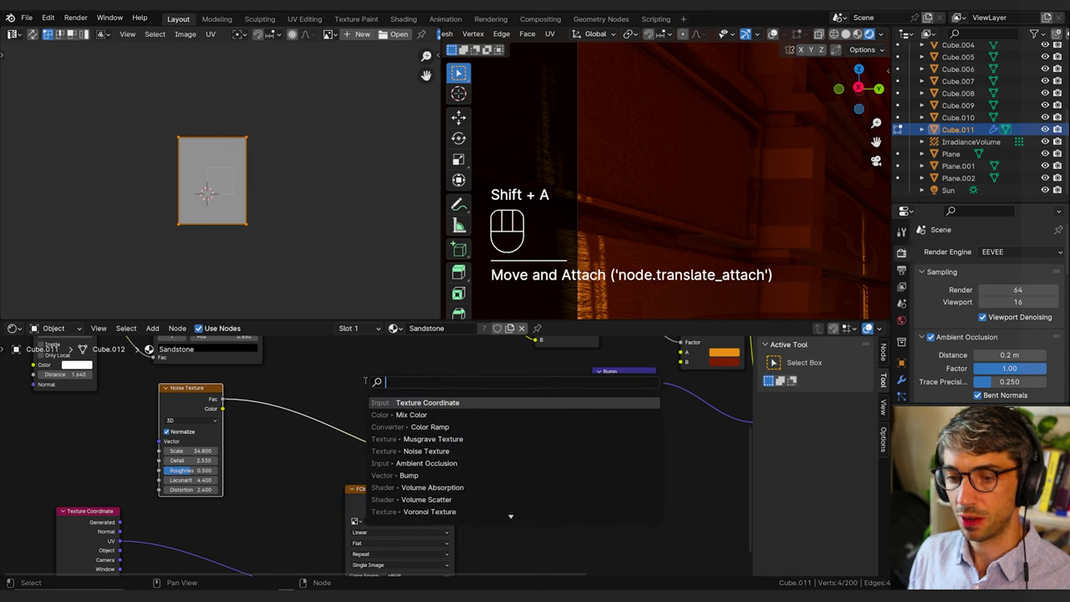
{"action": "type", "text": "c"}
{"action": "key", "text": "Down"}
{"action": "key", "text": "Down"}
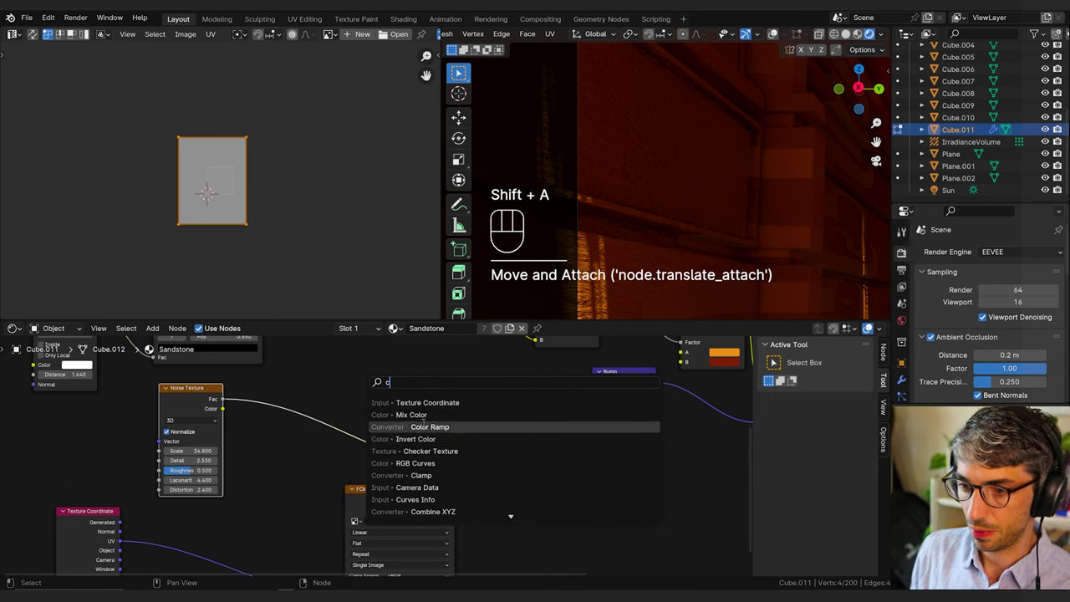
{"action": "key", "text": "Return"}
{"action": "left_click", "coordinate": [294, 449]}
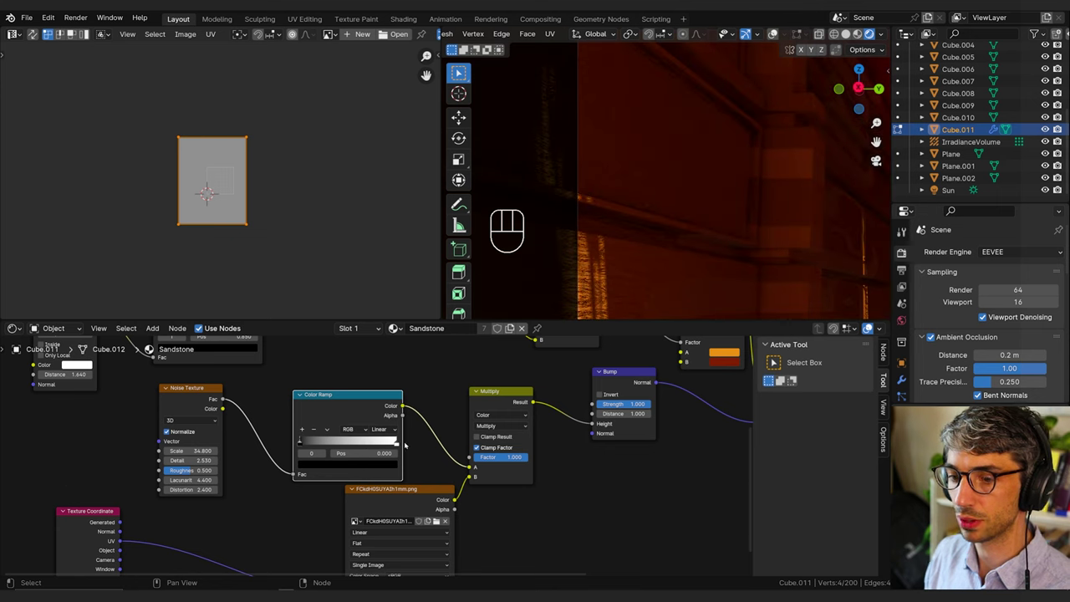
Step: Brighten the Color Ramp's black stop to light grey and place the glyph image node lower beneath the ramp
{"action": "left_click", "coordinate": [352, 461]}
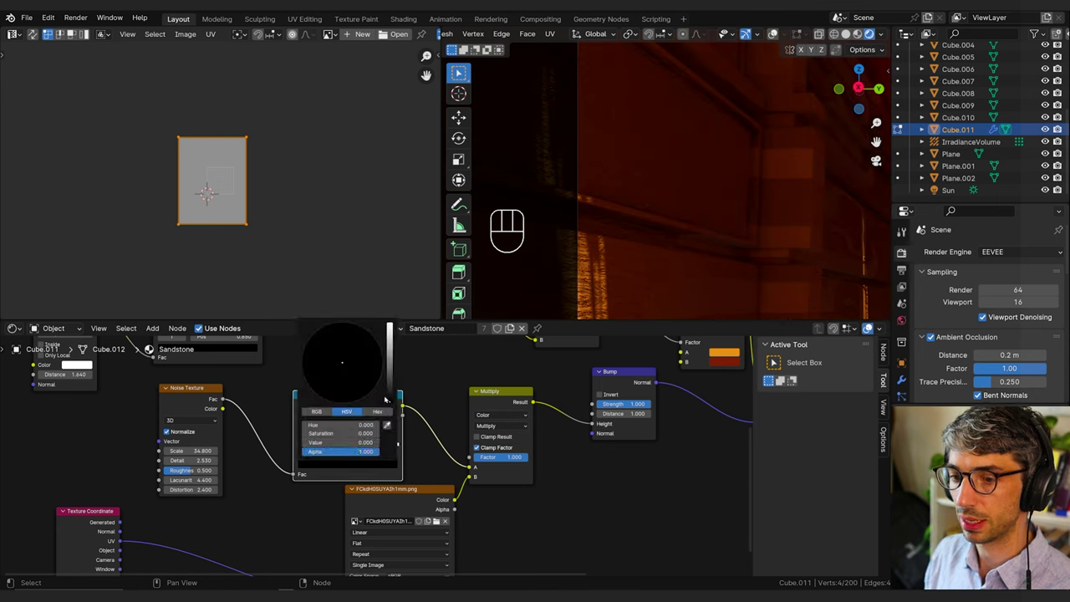
{"action": "left_click_drag", "start_coordinate": [385, 400], "coordinate": [389, 327]}
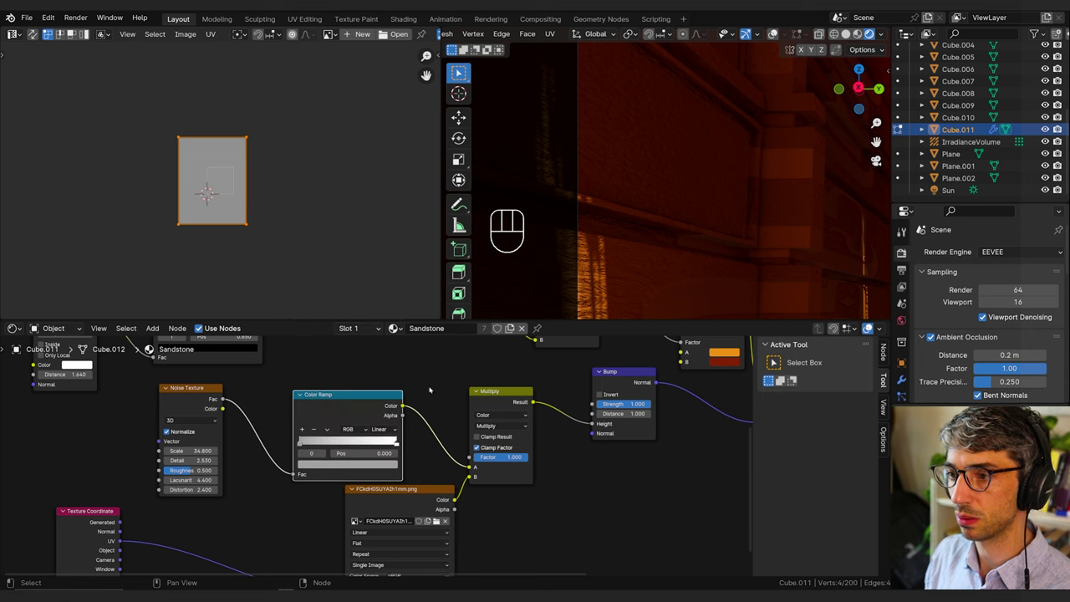
{"action": "middle_click_drag", "start_coordinate": [598, 471], "coordinate": [554, 431]}
{"action": "left_click_drag", "start_coordinate": [346, 448], "coordinate": [306, 468]}
{"action": "middle_click_drag", "start_coordinate": [654, 443], "coordinate": [548, 483]}
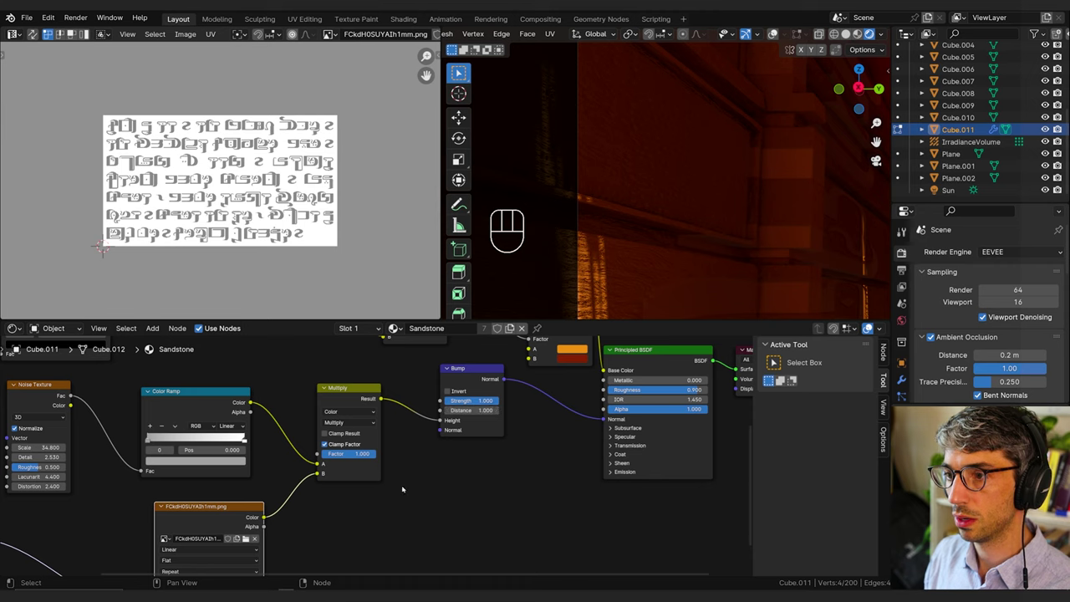
{"action": "middle_click_drag", "start_coordinate": [280, 548], "coordinate": [475, 542]}
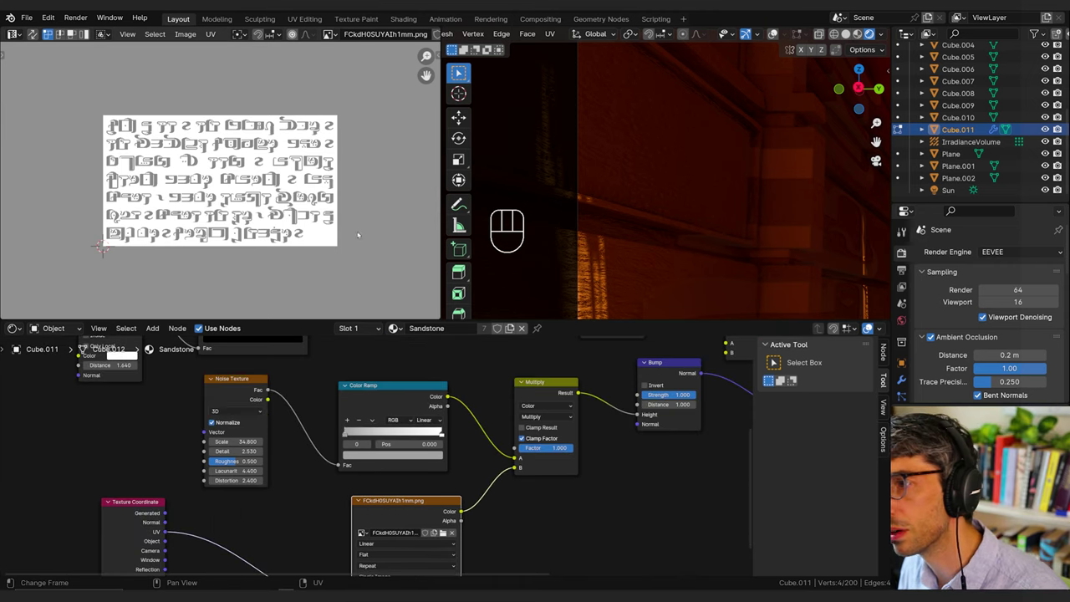
Step: Squash the wall panel's UV island vertically to nearly the glyph image's height and rescale its width along X
{"action": "key", "text": "s"}
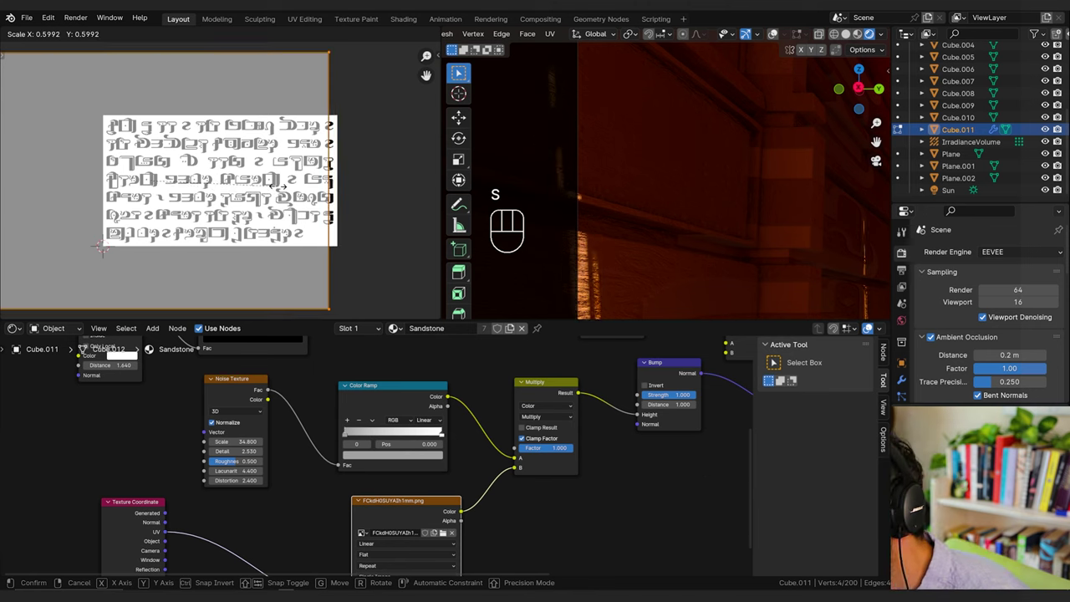
{"action": "key", "text": "y"}
{"action": "left_click", "coordinate": [210, 184]}
{"action": "key", "text": "s"}
{"action": "key", "text": "x"}
{"action": "left_click", "coordinate": [224, 182]}
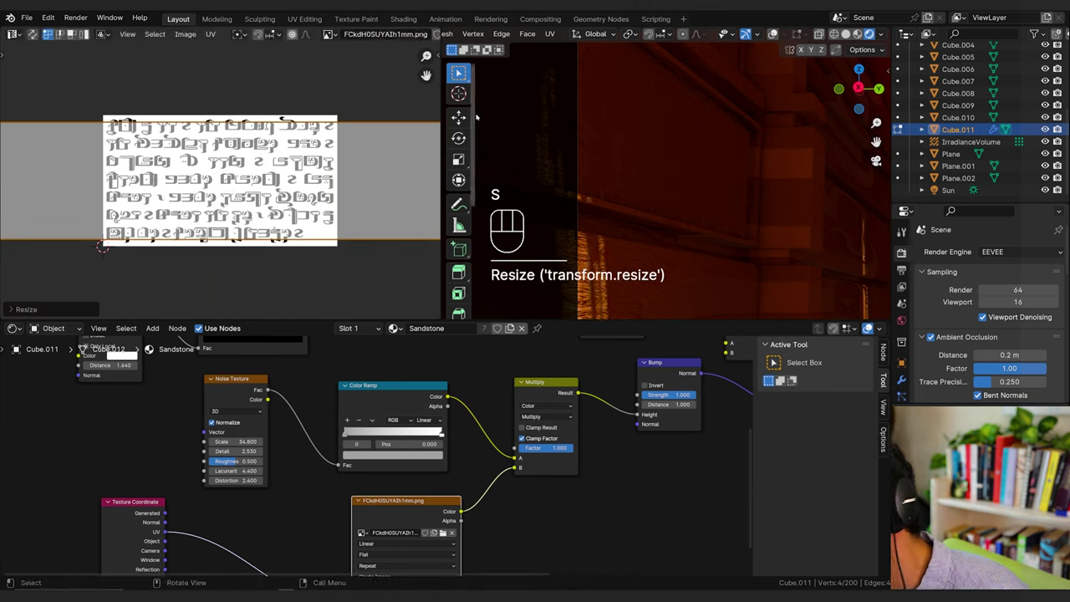
Step: Rescale the UV island along X, and enlarge it uniformly until it extends past the whole glyph image
{"action": "scroll", "coordinate": [670, 129], "scroll_direction": "up", "scroll_amount": 4}
{"action": "middle_click_drag", "start_coordinate": [630, 105], "coordinate": [701, 189], "text": "shift"}
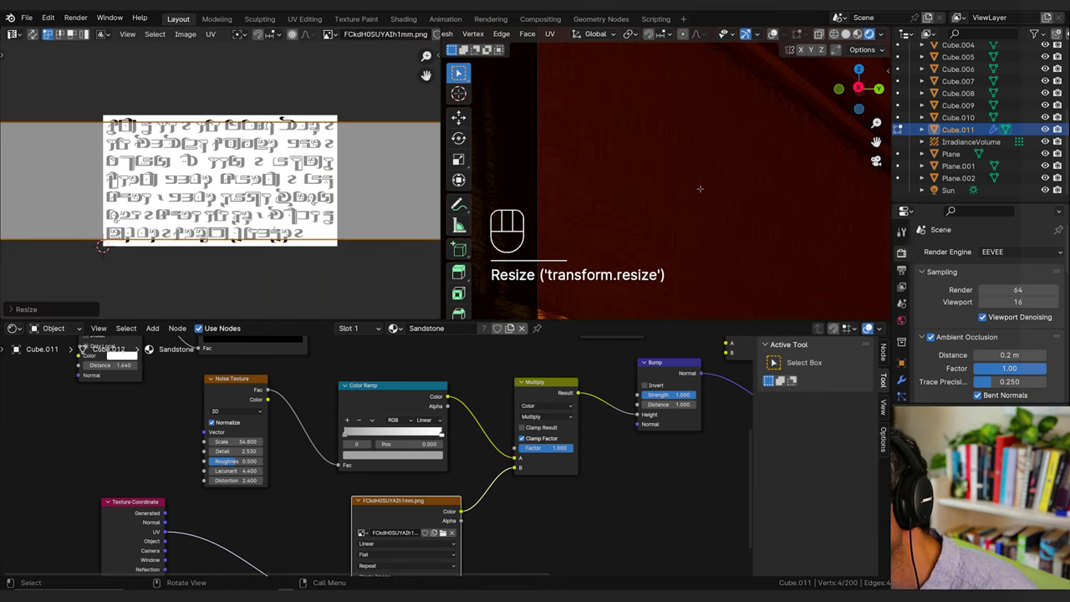
{"action": "key", "text": "s"}
{"action": "key", "text": "x"}
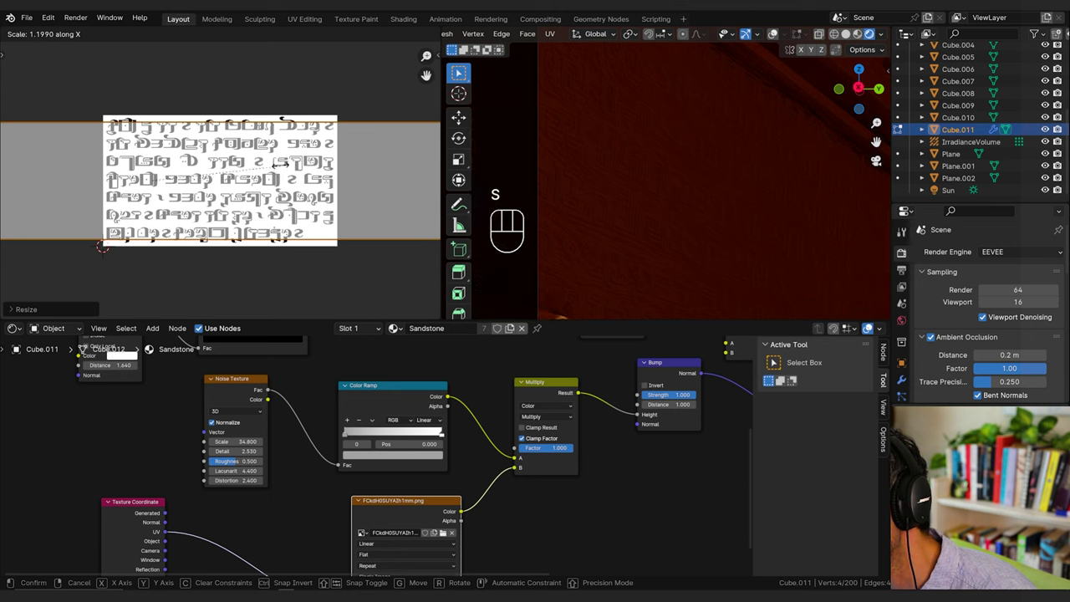
{"action": "key", "text": "s"}
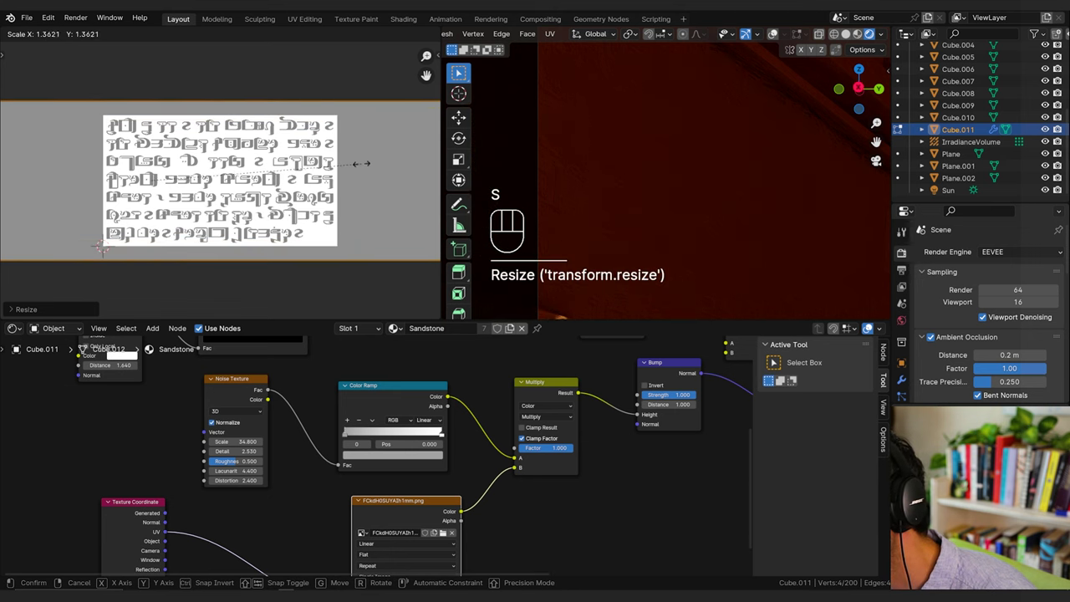
{"action": "left_click", "coordinate": [112, 143]}
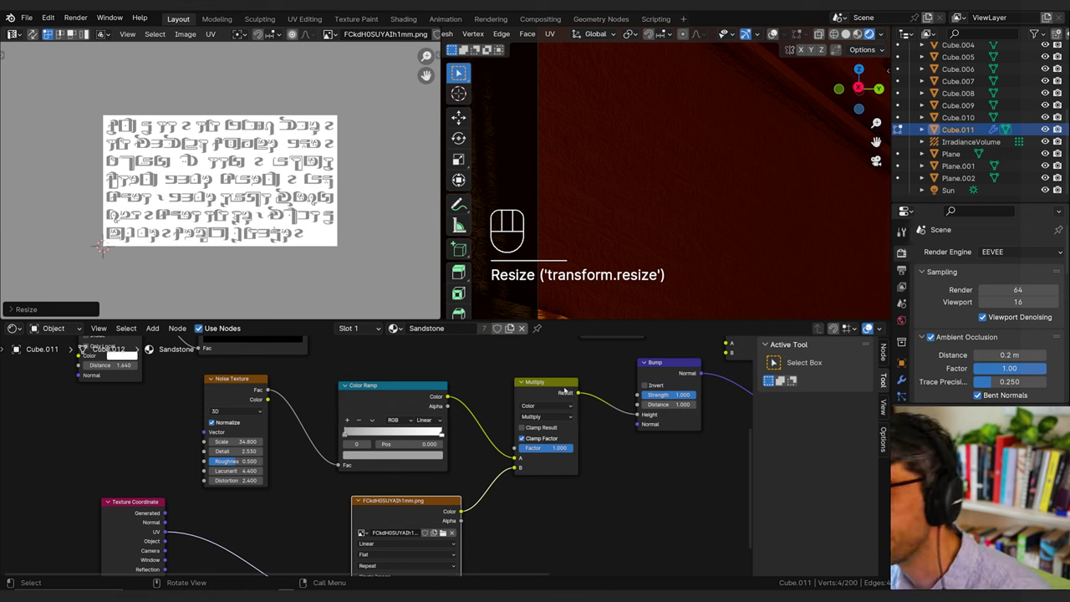
Step: Raise the Bump node's distance to 10 and its strength to 5
{"action": "left_click", "coordinate": [693, 404]}
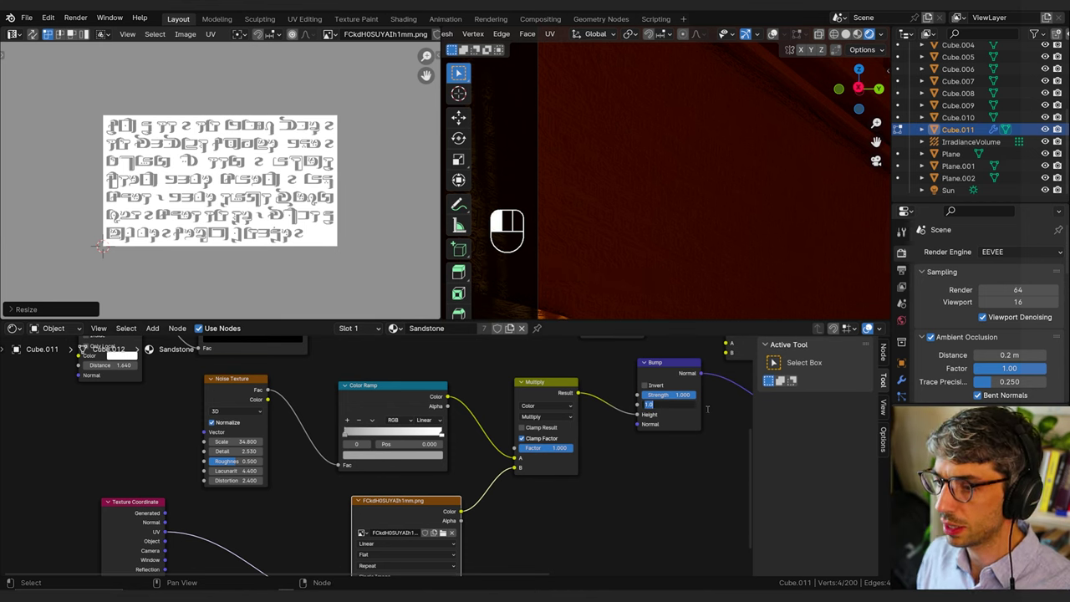
{"action": "type", "text": "10"}
{"action": "key", "text": "Return"}
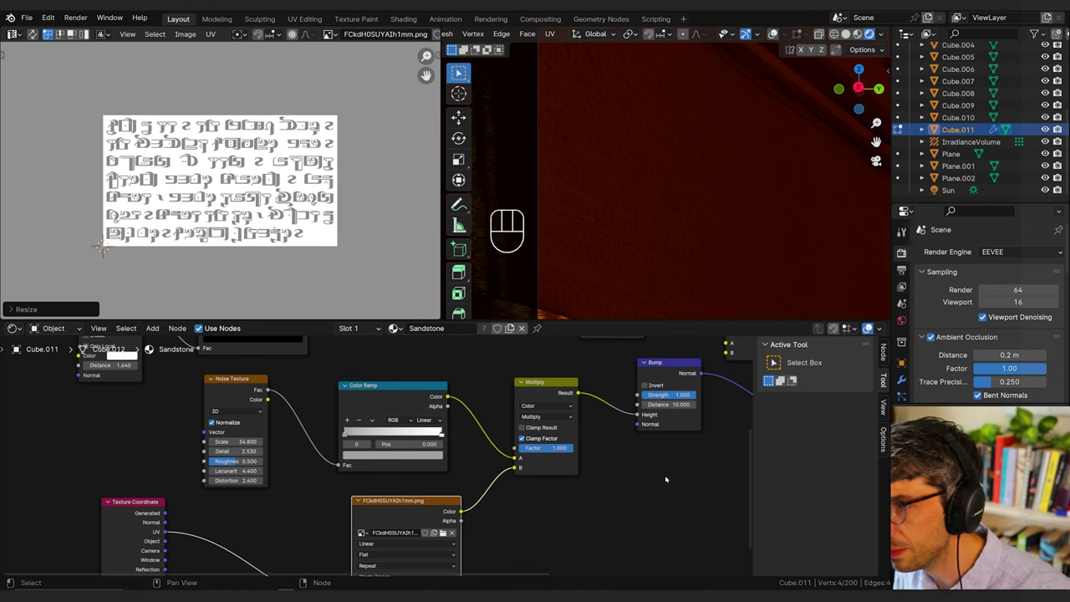
{"action": "left_click", "coordinate": [670, 396]}
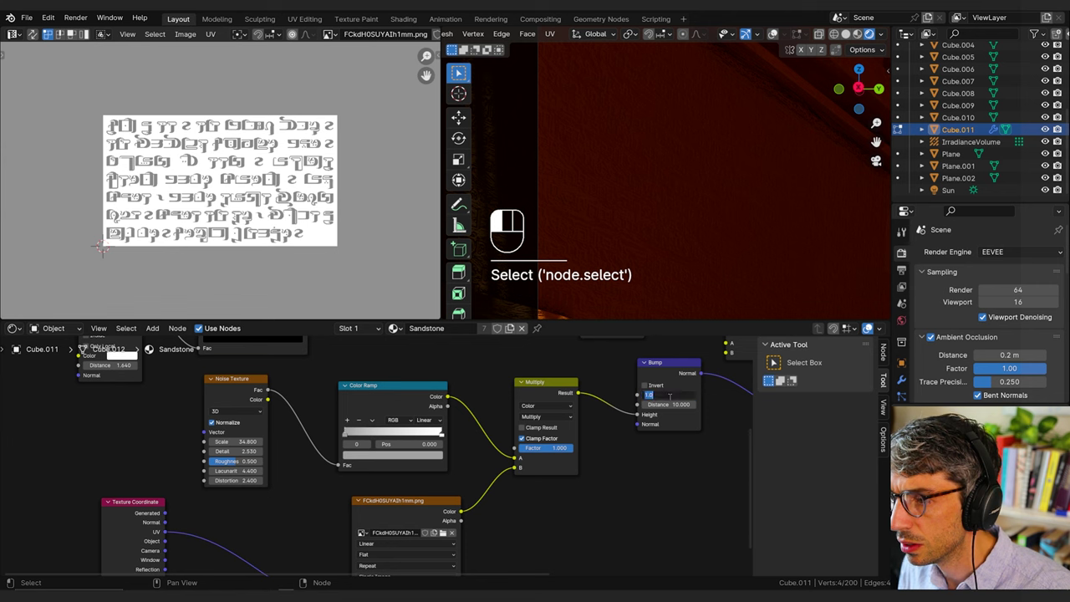
{"action": "type", "text": "5"}
{"action": "key", "text": "Return"}
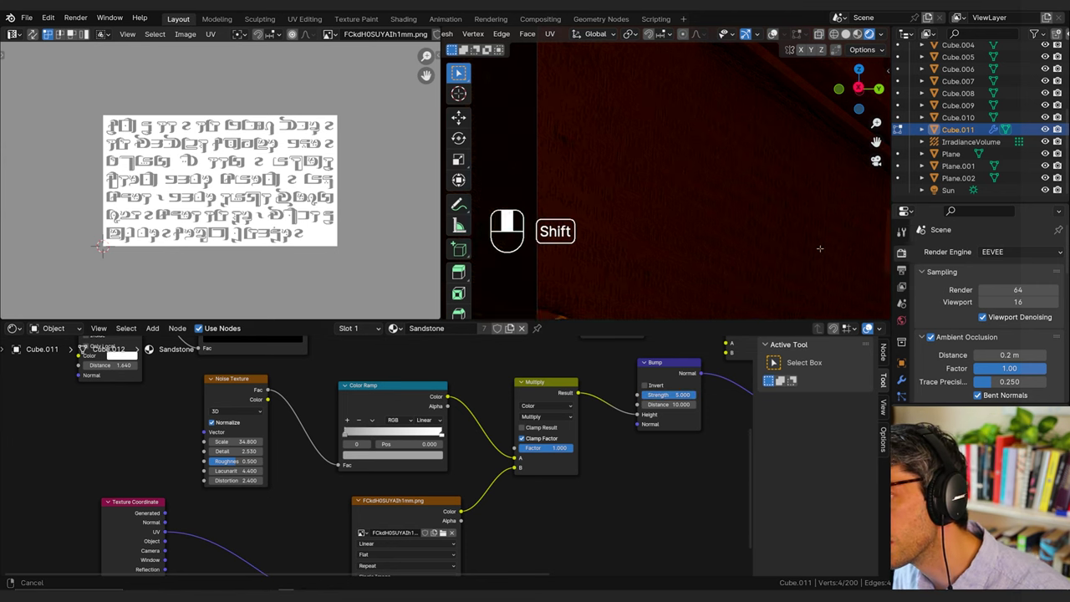
{"action": "middle_click_drag", "start_coordinate": [819, 248], "coordinate": [597, 250], "text": "shift"}
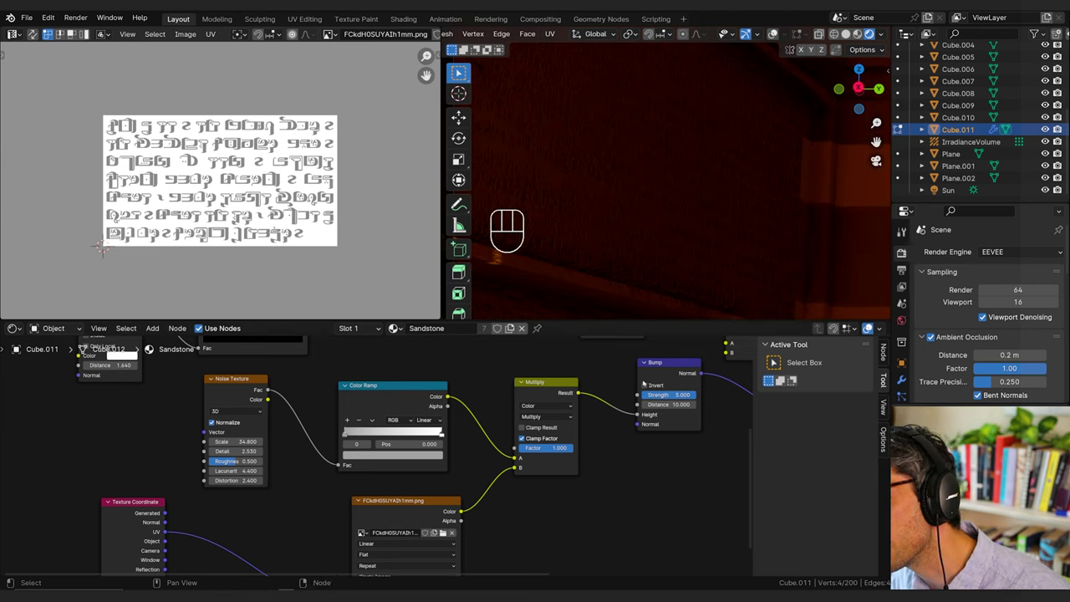
Step: Set the Bump node's strength to 1 and try its Invert option, switching it back off
{"action": "left_click", "coordinate": [666, 394]}
{"action": "type", "text": "1"}
{"action": "key", "text": "Return"}
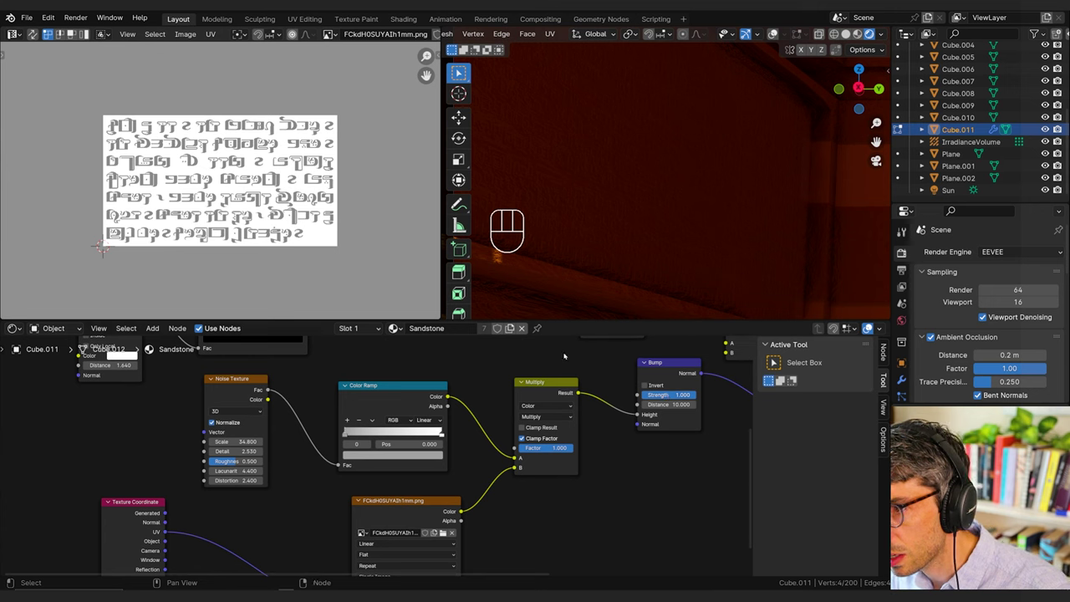
{"action": "middle_click_drag", "start_coordinate": [585, 480], "coordinate": [594, 480]}
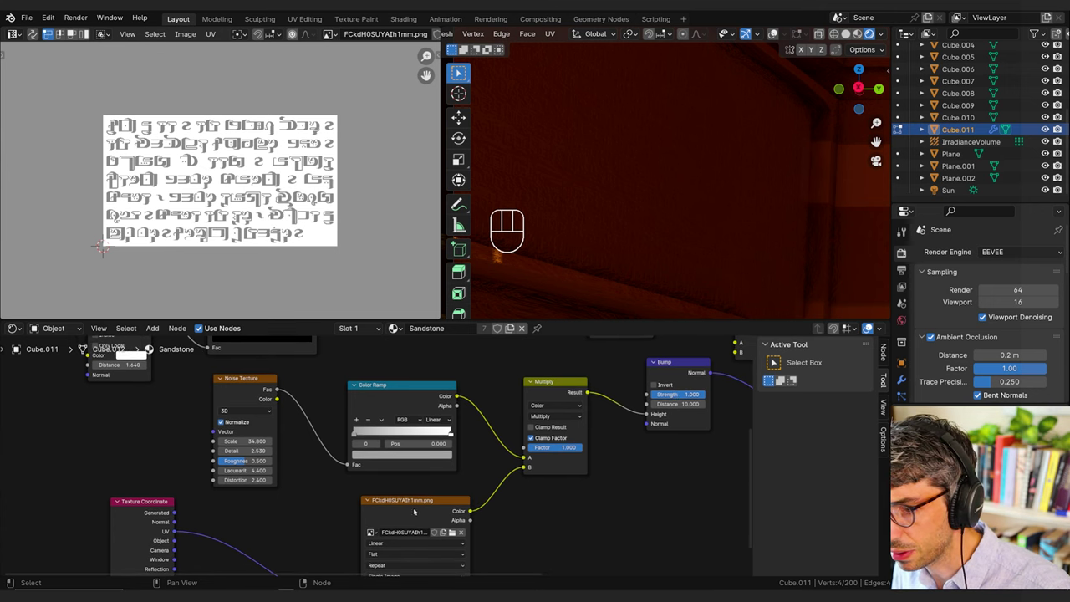
{"action": "left_click", "coordinate": [654, 386]}
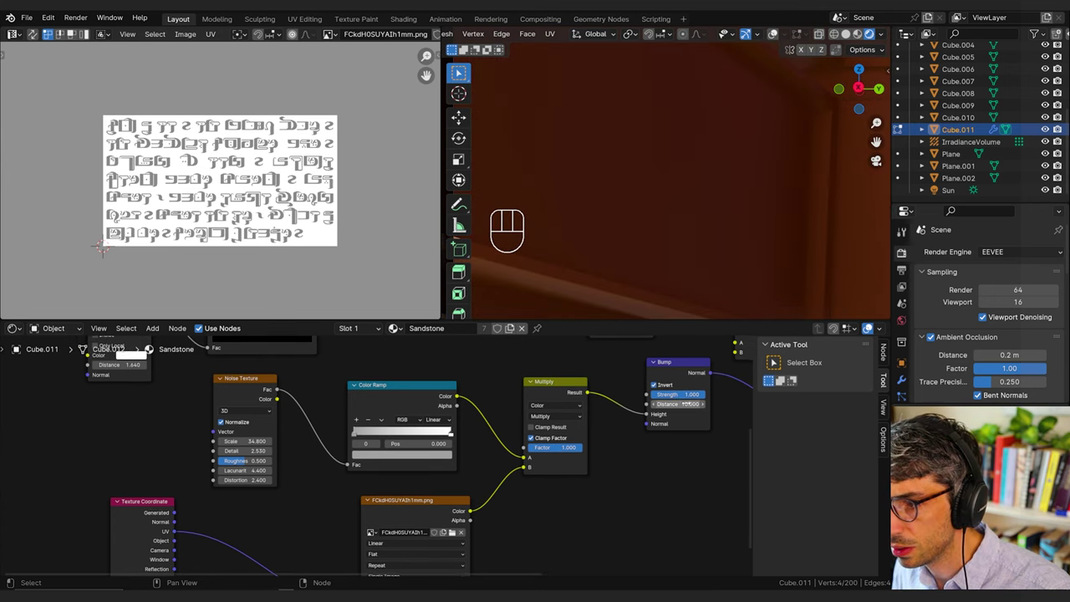
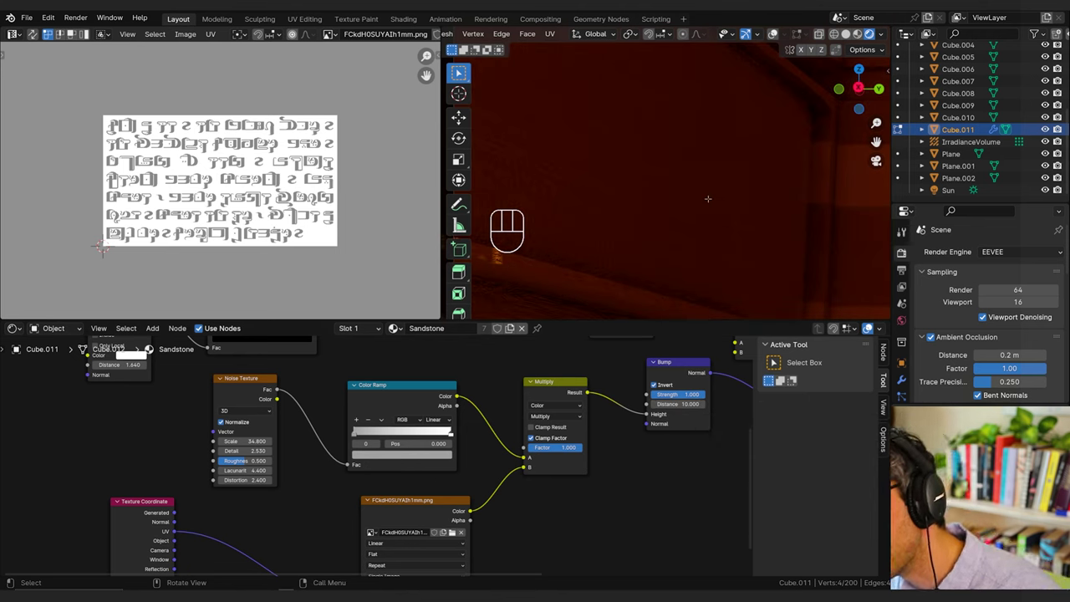
{"action": "left_click", "coordinate": [655, 385]}
{"action": "middle_click_drag", "start_coordinate": [672, 457], "coordinate": [516, 435]}
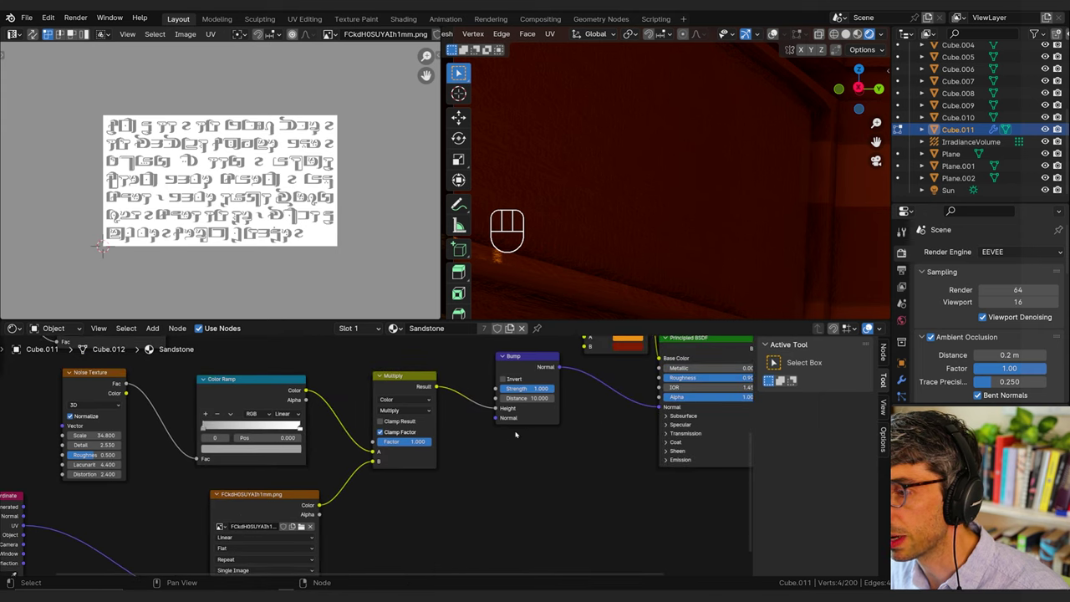
Step: Try a distance of 50 on the Bump node
{"action": "left_click", "coordinate": [525, 397]}
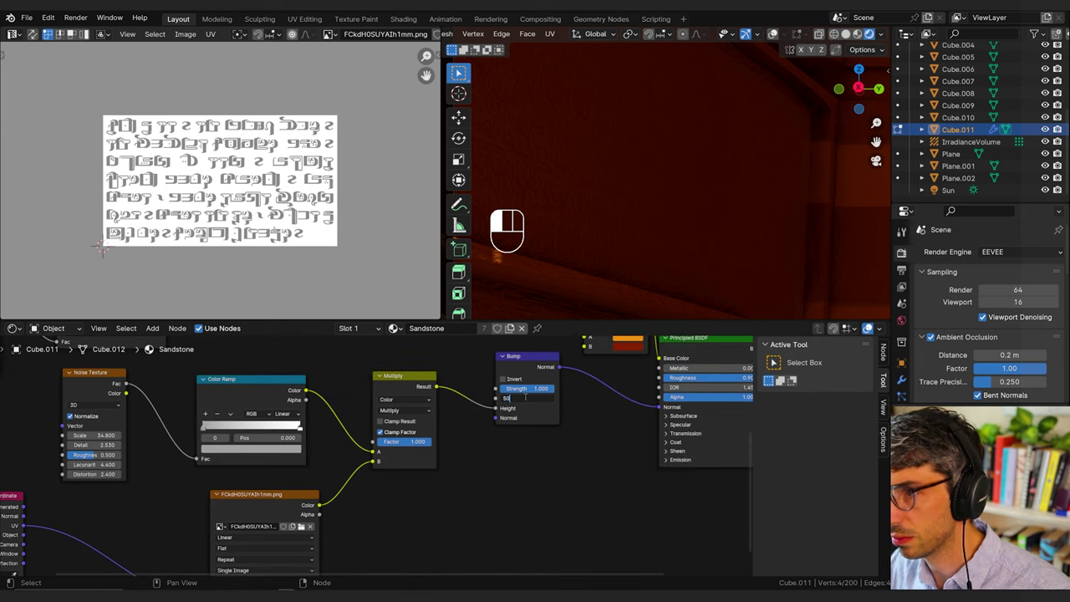
{"action": "key", "text": "Return"}
{"action": "left_click", "coordinate": [546, 466]}
Step: Set the Bump node's distance to 1 and its strength to 10
{"action": "left_click", "coordinate": [539, 399]}
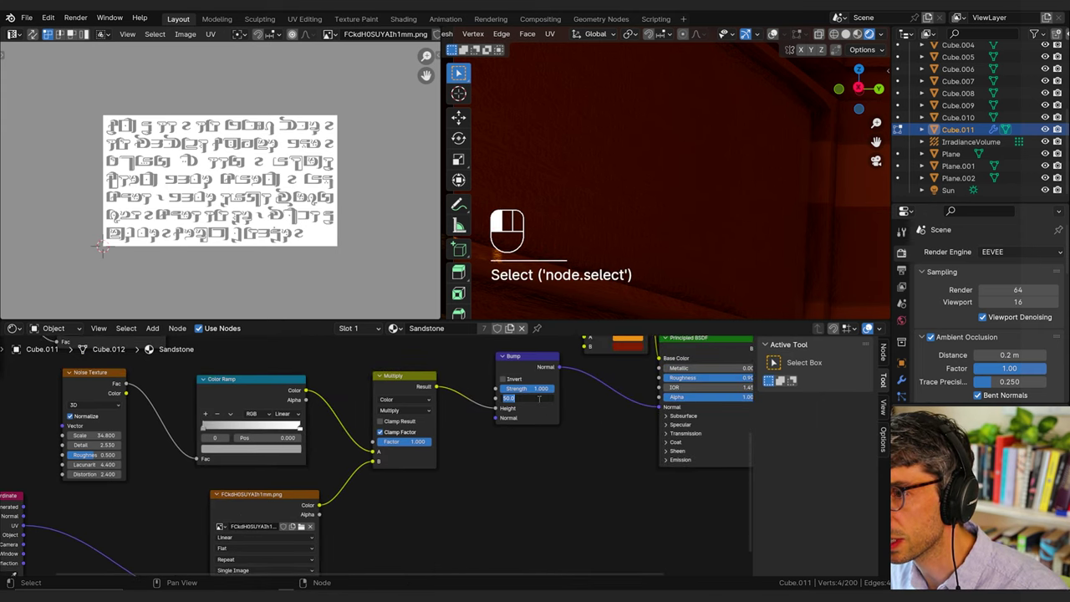
{"action": "type", "text": "1"}
{"action": "key", "text": "Return"}
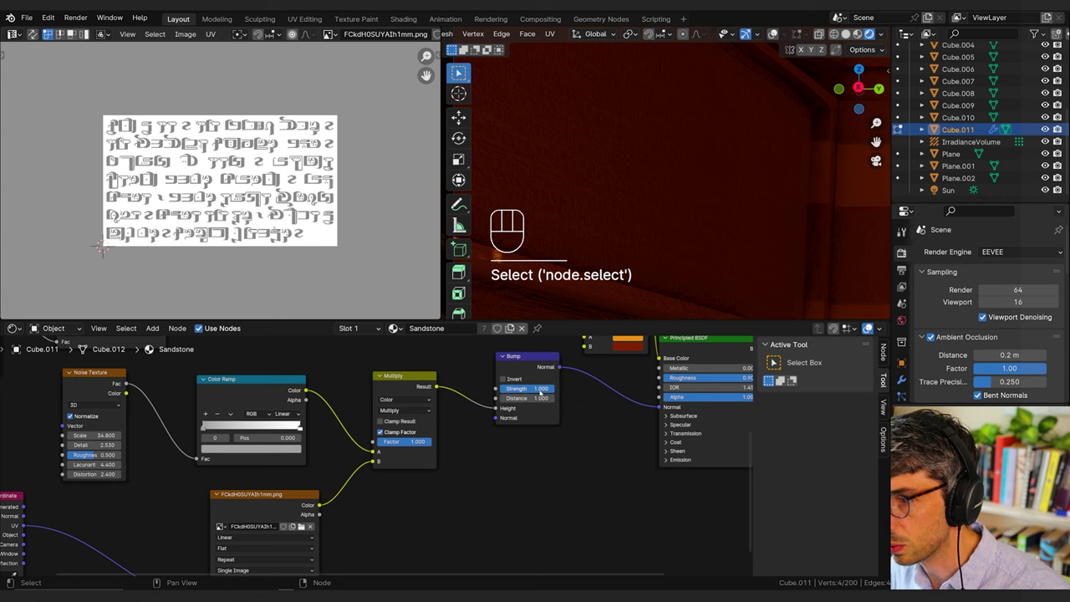
{"action": "left_click", "coordinate": [531, 390]}
{"action": "type", "text": "10"}
{"action": "key", "text": "Return"}
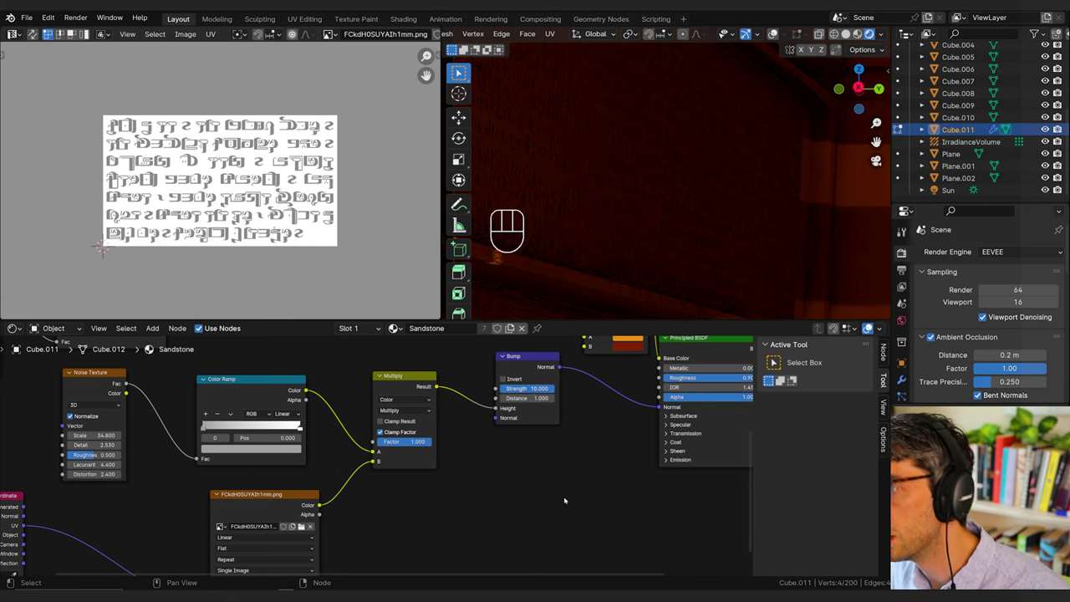
Step: Change the first colour stop of the noise Color Ramp feeding the bump's Multiply node to white
{"action": "middle_click_drag", "start_coordinate": [511, 470], "coordinate": [673, 478]}
{"action": "middle_click_drag", "start_coordinate": [502, 381], "coordinate": [583, 398]}
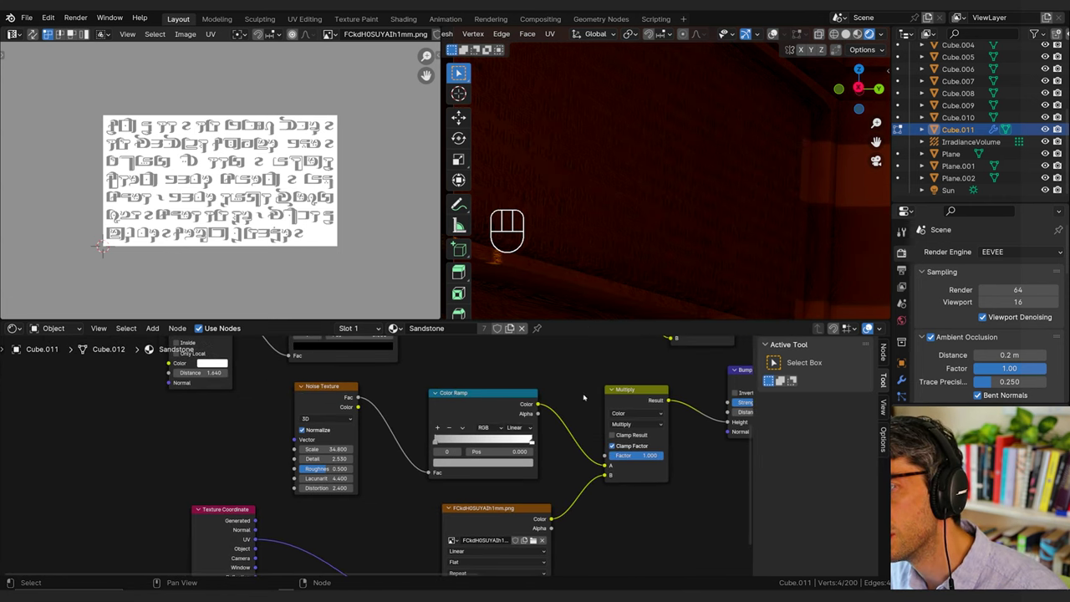
{"action": "left_click", "coordinate": [433, 444]}
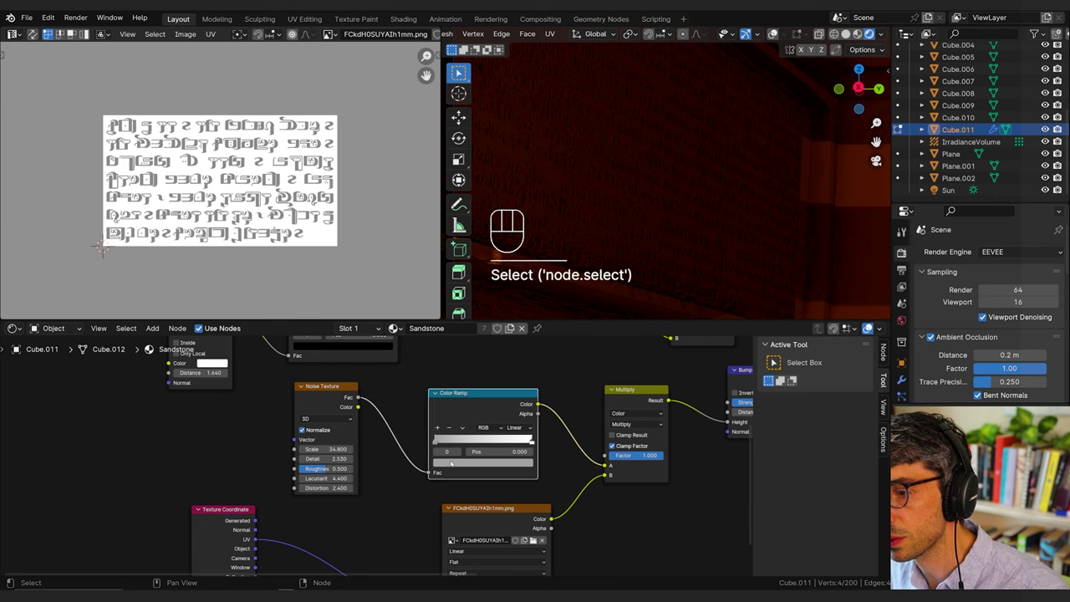
{"action": "left_click", "coordinate": [458, 462]}
{"action": "left_click_drag", "start_coordinate": [465, 441], "coordinate": [517, 441]}
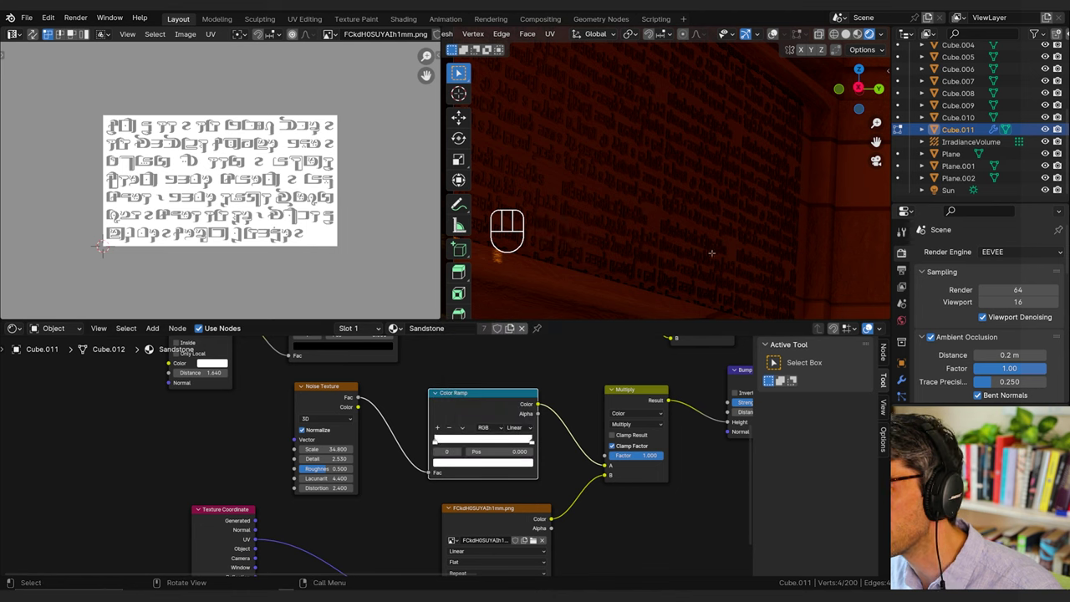
Step: Try a strength of about 2.9 on the Bump node while checking the glyph wall
{"action": "middle_click_drag", "start_coordinate": [698, 466], "coordinate": [509, 428]}
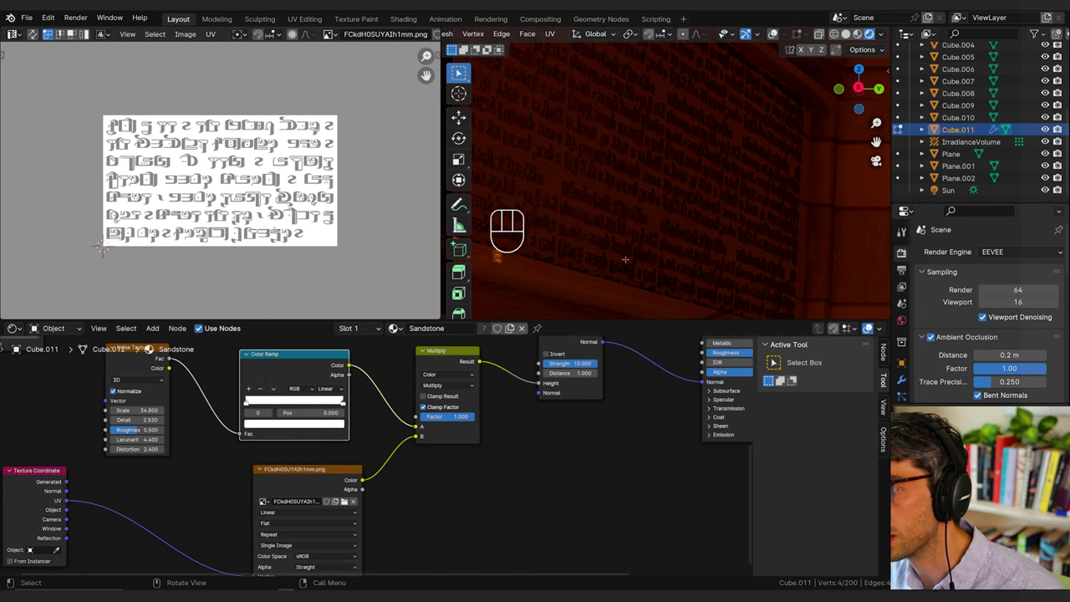
{"action": "scroll", "coordinate": [693, 272], "scroll_direction": "down", "scroll_amount": 6}
{"action": "middle_click_drag", "start_coordinate": [699, 272], "coordinate": [568, 281], "text": "shift"}
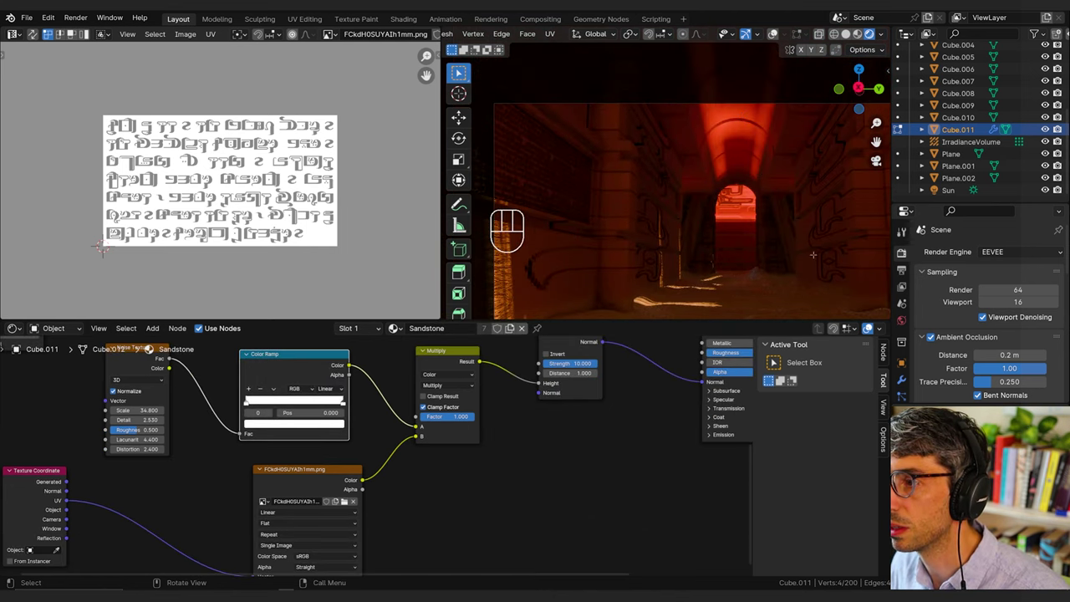
{"action": "scroll", "coordinate": [556, 207], "scroll_direction": "up", "scroll_amount": 5}
{"action": "middle_click_drag", "start_coordinate": [528, 157], "coordinate": [648, 231], "text": "shift"}
{"action": "scroll", "coordinate": [648, 231], "scroll_direction": "up", "scroll_amount": 3}
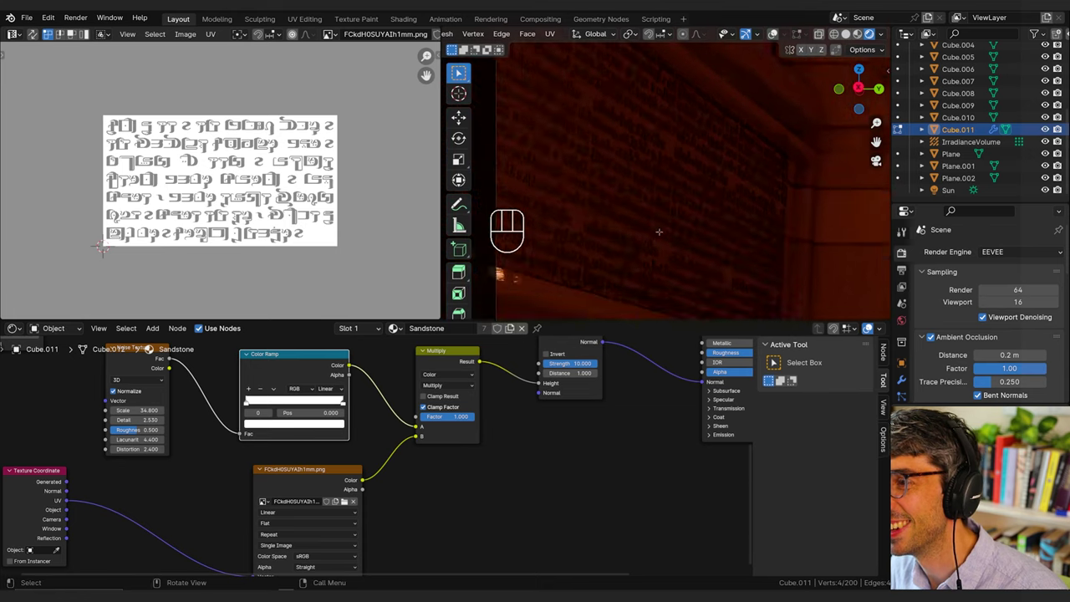
{"action": "middle_click_drag", "start_coordinate": [560, 438], "coordinate": [651, 488]}
{"action": "left_click", "coordinate": [657, 413]}
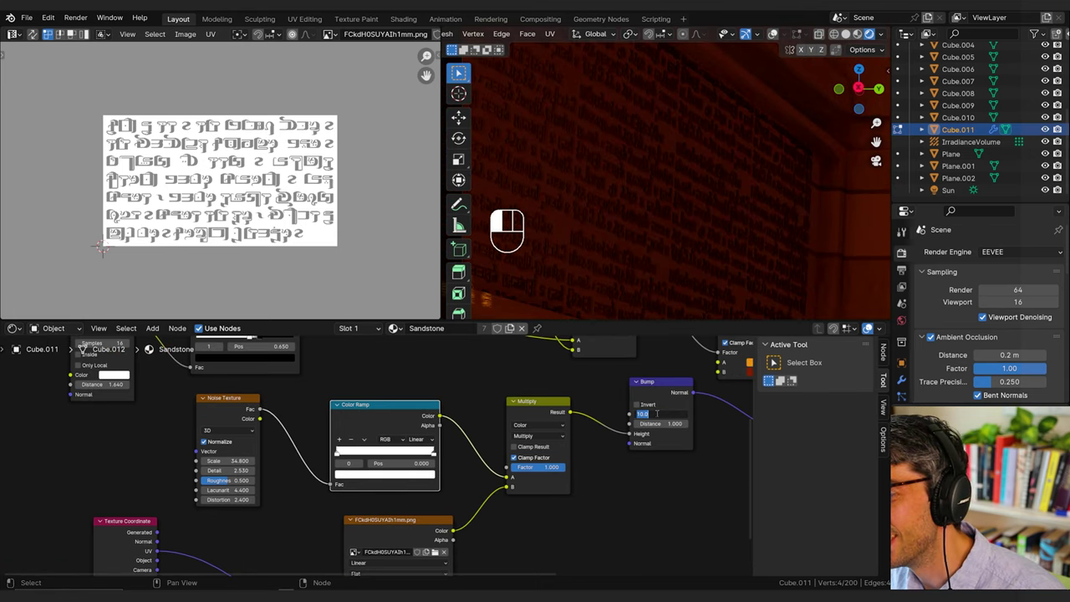
{"action": "key", "text": "Return"}
{"action": "mouse_move", "coordinate": [673, 415]}
{"action": "left_mouse_down"}
{"action": "mouse_move", "coordinate": [639, 416]}
{"action": "mouse_move", "coordinate": [669, 414]}
{"action": "left_mouse_up"}
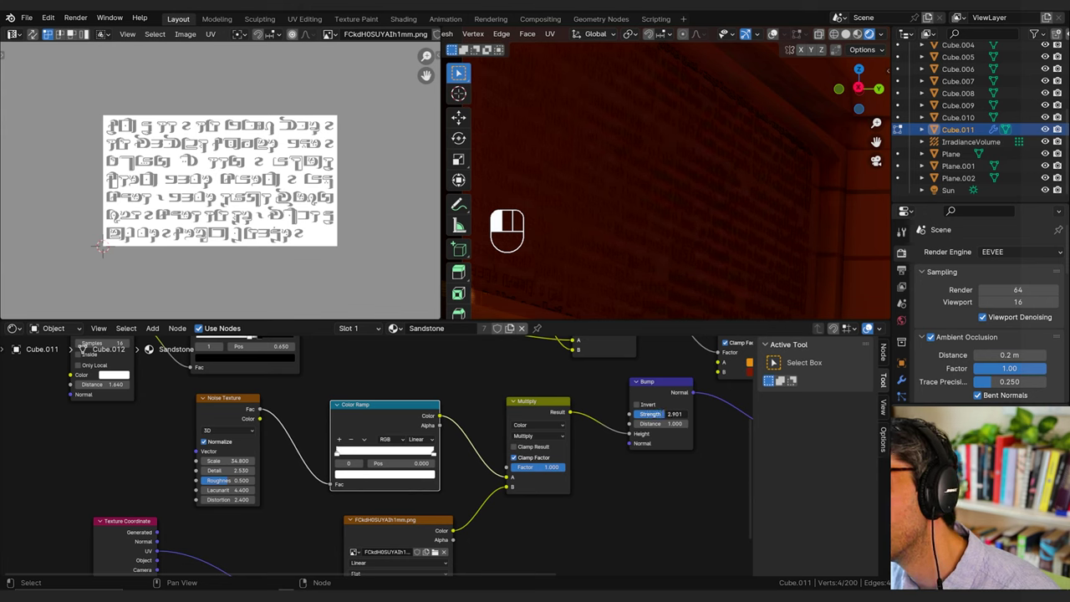
Step: Examine the carved glyph wall and the corridor both up close and from the full camera framing
{"action": "scroll", "coordinate": [688, 205], "scroll_direction": "down", "scroll_amount": 2}
{"action": "middle_click_drag", "start_coordinate": [688, 206], "coordinate": [602, 167], "text": "shift"}
{"action": "scroll", "coordinate": [635, 209], "scroll_direction": "down", "scroll_amount": 3}
{"action": "middle_click_drag", "start_coordinate": [616, 231], "coordinate": [728, 246], "text": "shift"}
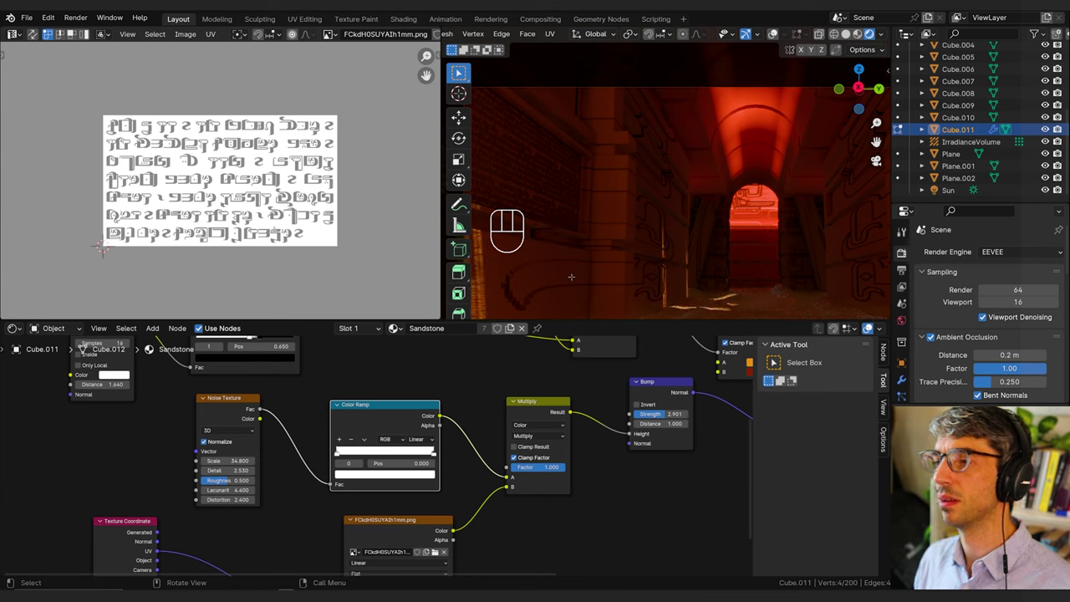
{"action": "scroll", "coordinate": [728, 246], "scroll_direction": "up", "scroll_amount": 5}
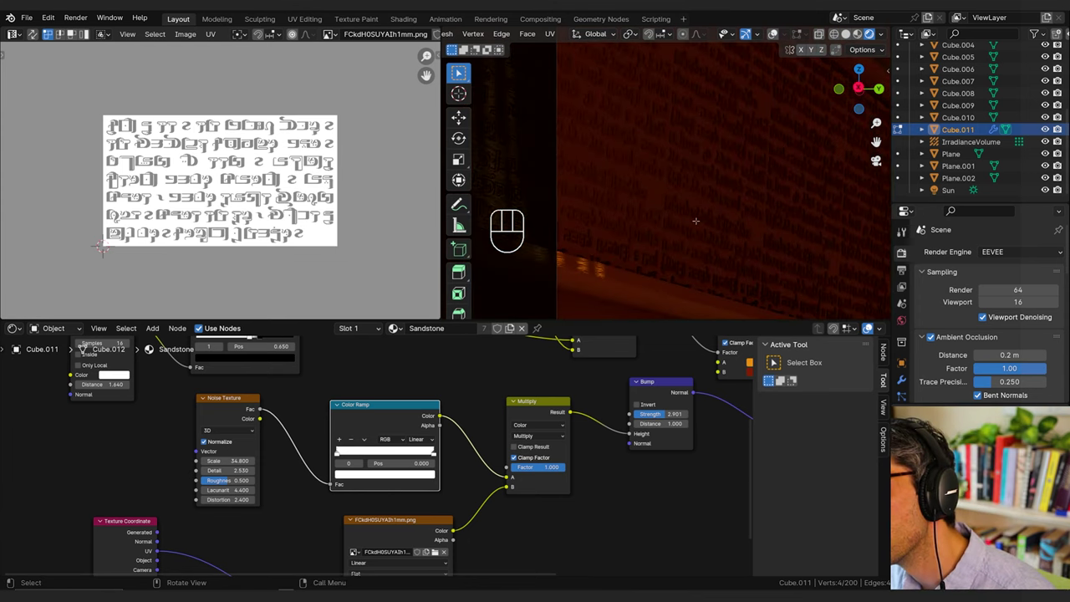
{"action": "scroll", "coordinate": [680, 229], "scroll_direction": "down", "scroll_amount": 2}
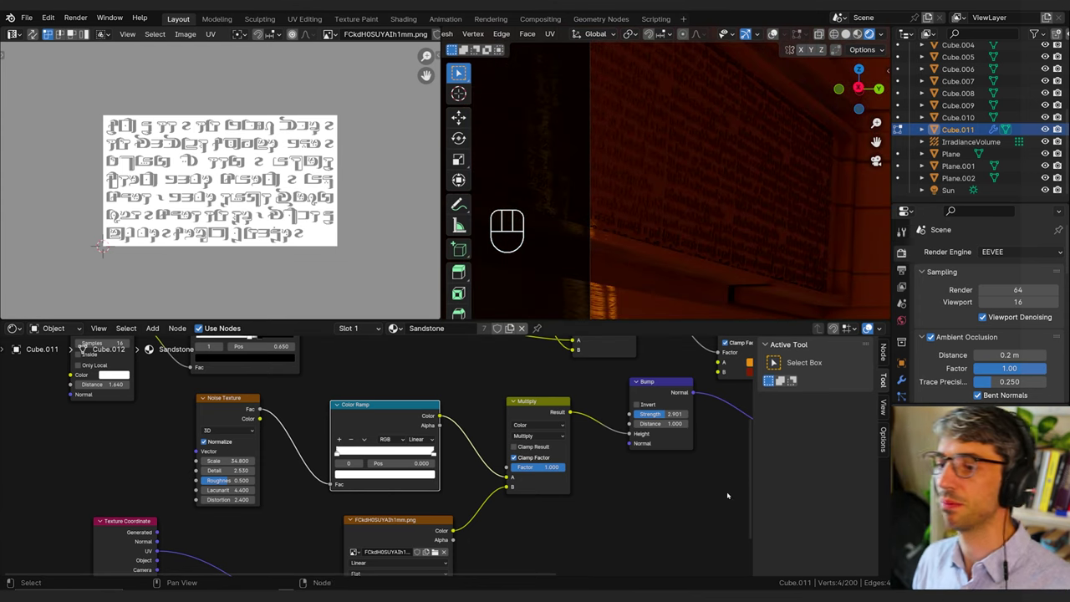
{"action": "scroll", "coordinate": [629, 474], "scroll_direction": "down", "scroll_amount": 4}
{"action": "middle_click_drag", "start_coordinate": [630, 474], "coordinate": [454, 509], "text": "shift"}
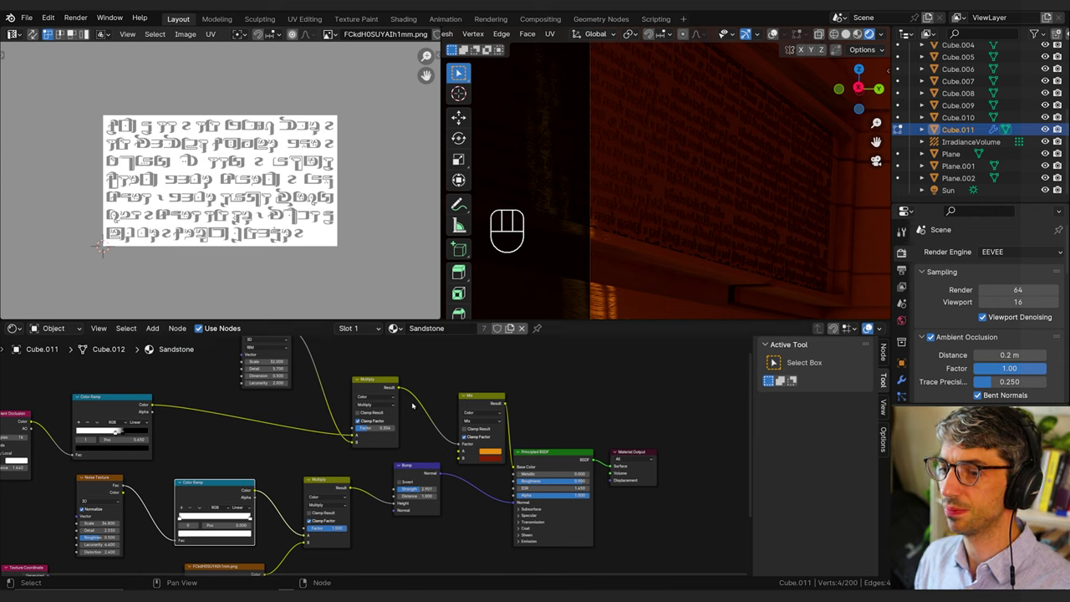
{"action": "scroll", "coordinate": [752, 238], "scroll_direction": "down", "scroll_amount": 5}
{"action": "middle_click_drag", "start_coordinate": [802, 243], "coordinate": [718, 242], "text": "shift"}
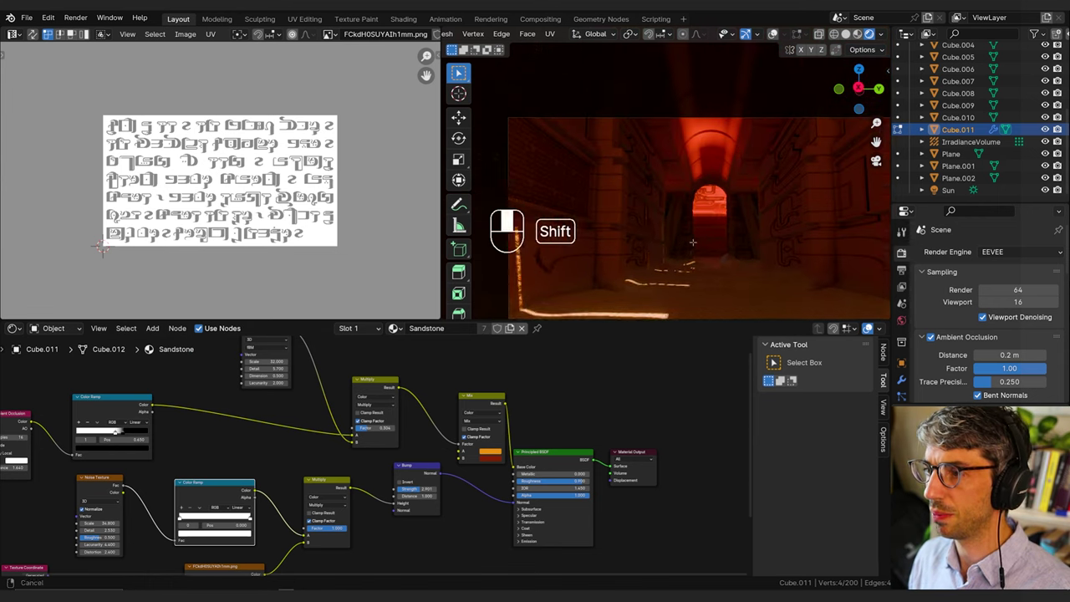
{"action": "scroll", "coordinate": [700, 244], "scroll_direction": "down", "scroll_amount": 1}
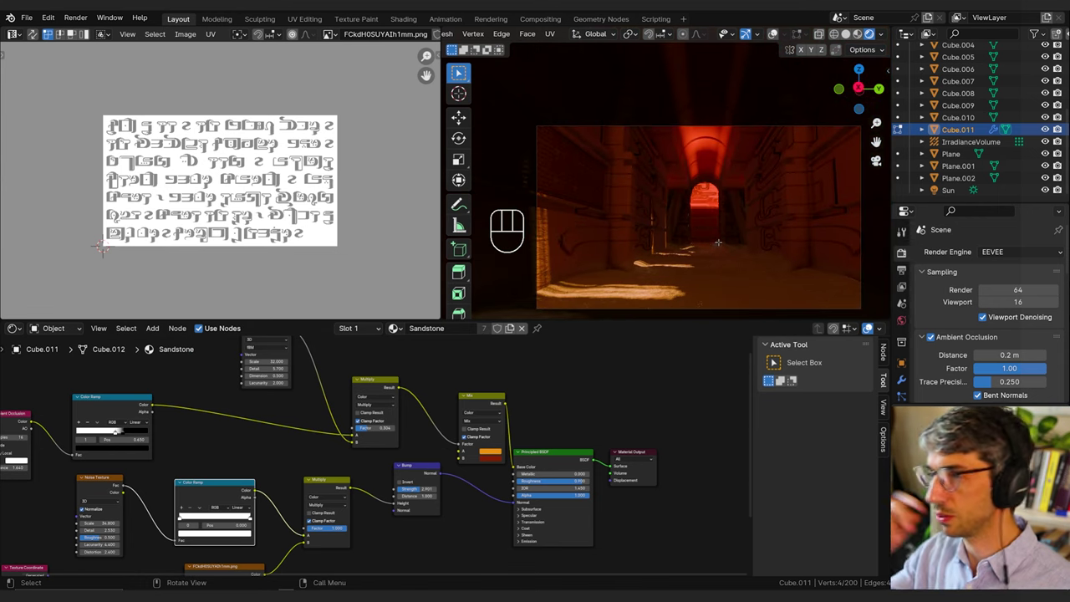
{"action": "scroll", "coordinate": [717, 242], "scroll_direction": "up", "scroll_amount": 5}
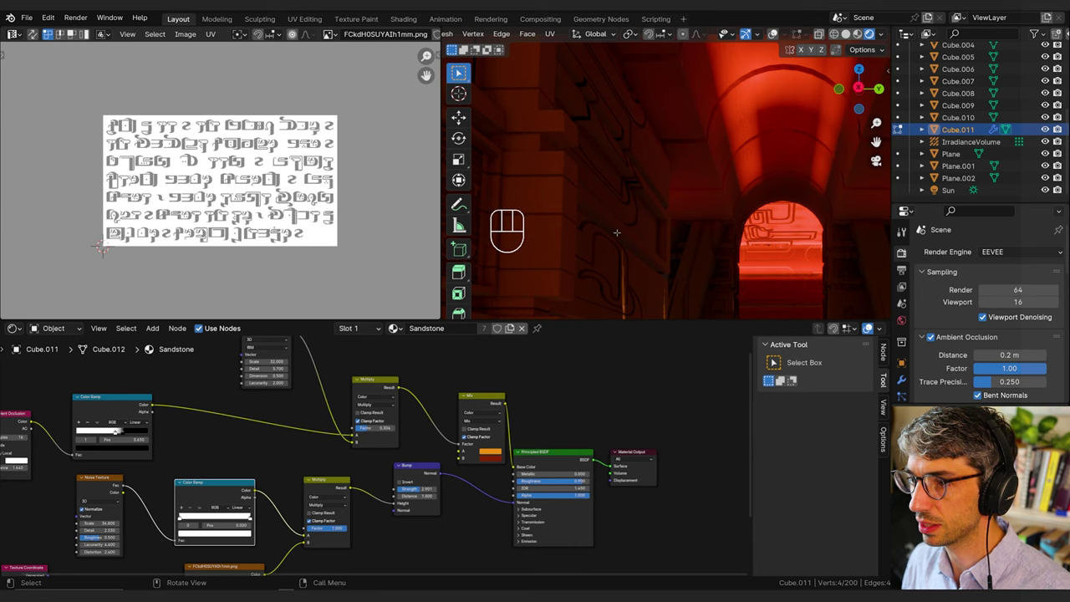
{"action": "scroll", "coordinate": [699, 228], "scroll_direction": "down", "scroll_amount": 3}
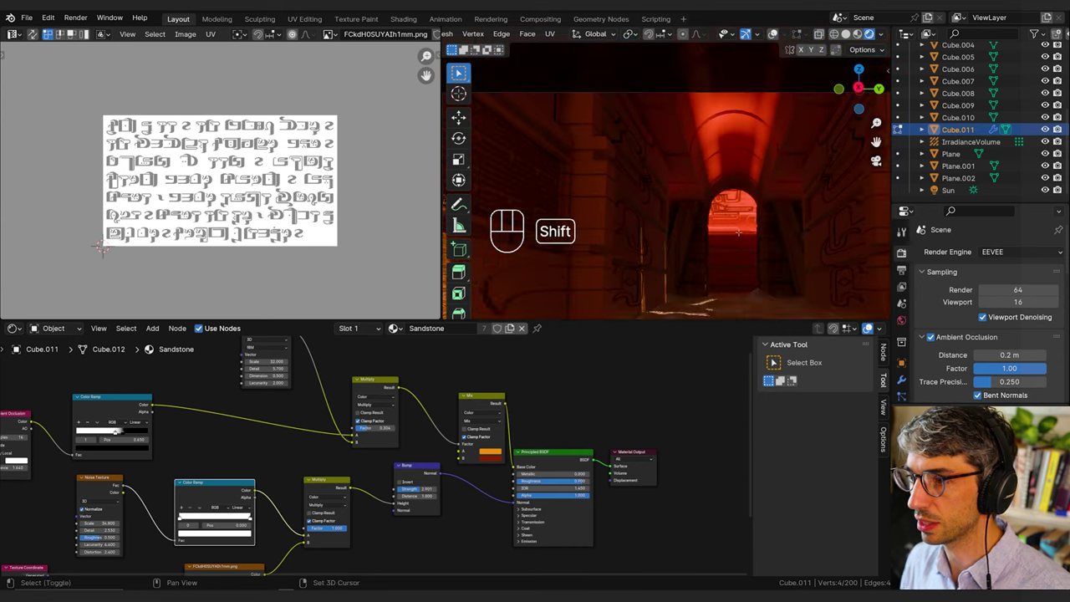
{"action": "middle_click_drag", "start_coordinate": [698, 228], "coordinate": [729, 204], "text": "shift"}
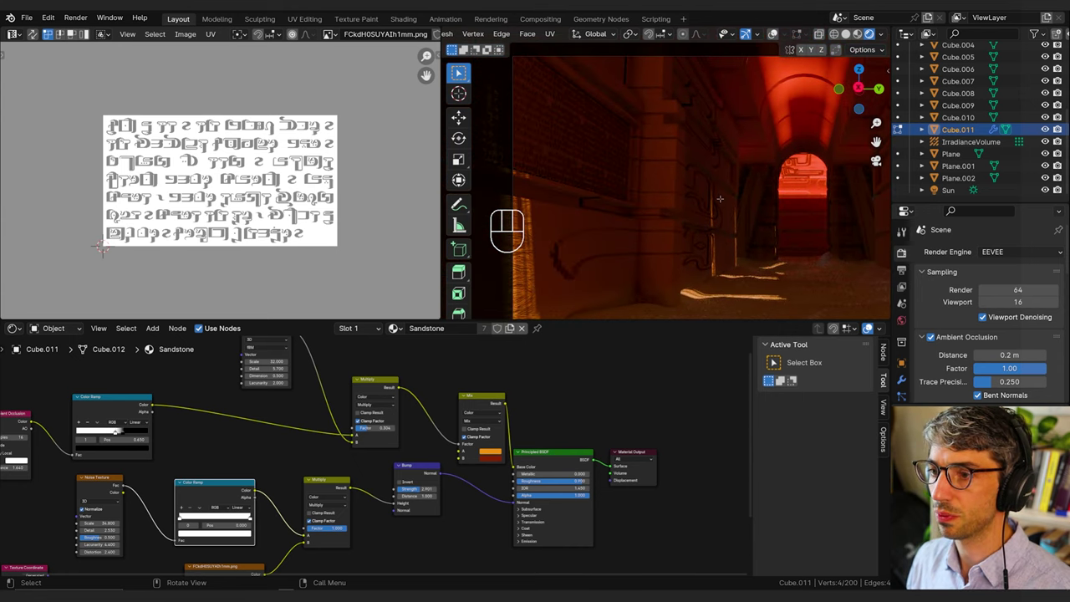
Step: Select all of the wall mesh's UVs except the wide rectangle that carries the repeating glyph text
{"action": "key", "text": "a"}
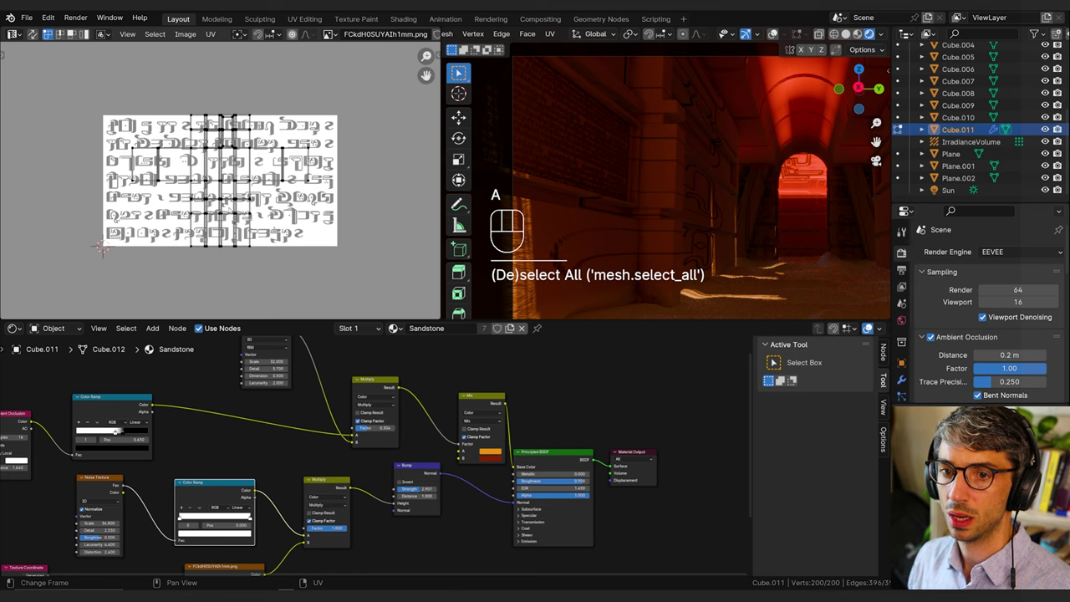
{"action": "key", "text": "a"}
{"action": "scroll", "coordinate": [229, 138], "scroll_direction": "down", "scroll_amount": 6}
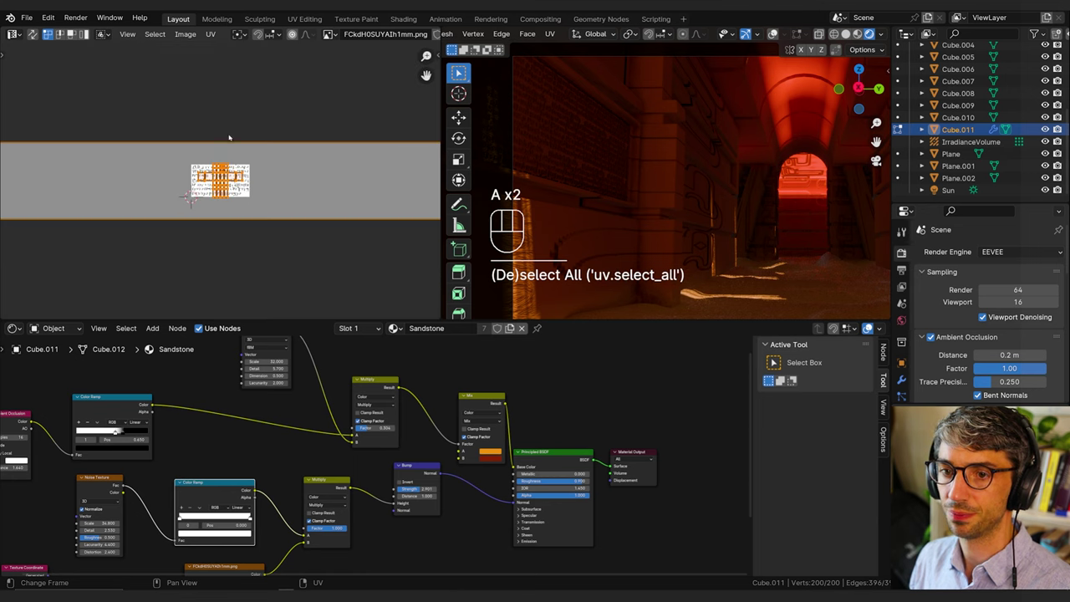
{"action": "key", "text": "b"}
{"action": "scroll", "coordinate": [292, 121], "scroll_direction": "down", "scroll_amount": 3}
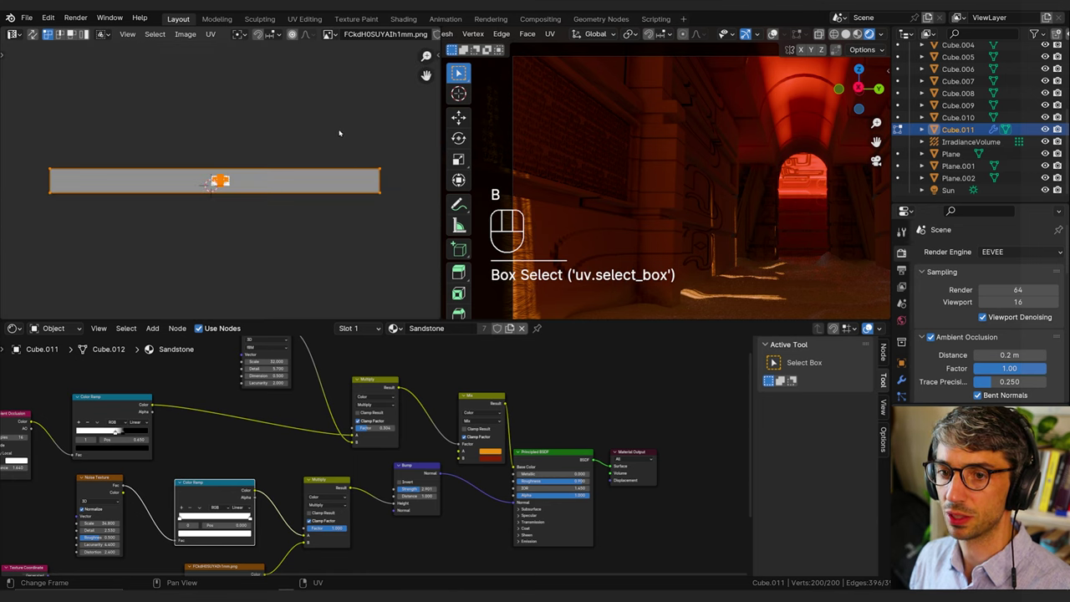
{"action": "key", "text": "b"}
{"action": "left_click_drag", "start_coordinate": [394, 147], "coordinate": [349, 230], "text": "shift"}
{"action": "key", "text": "b"}
{"action": "left_click_drag", "start_coordinate": [72, 115], "coordinate": [33, 244], "text": "shift"}
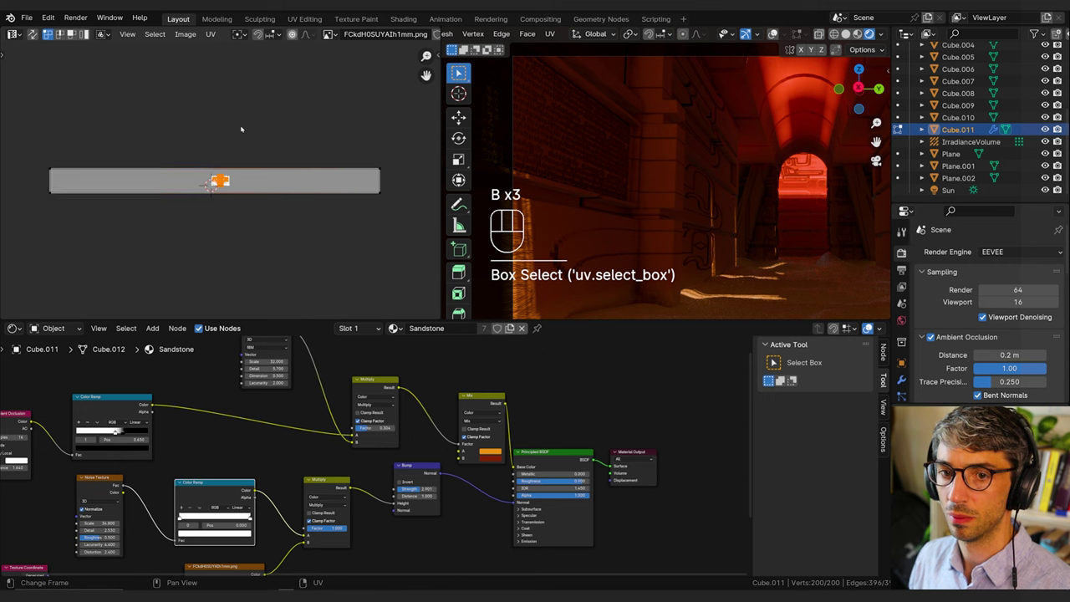
Step: Move the selected UV islands clear of the text image and scale them down to a single point
{"action": "scroll", "coordinate": [244, 152], "scroll_direction": "up", "scroll_amount": 4}
{"action": "key", "text": "g"}
{"action": "left_click", "coordinate": [252, 107]}
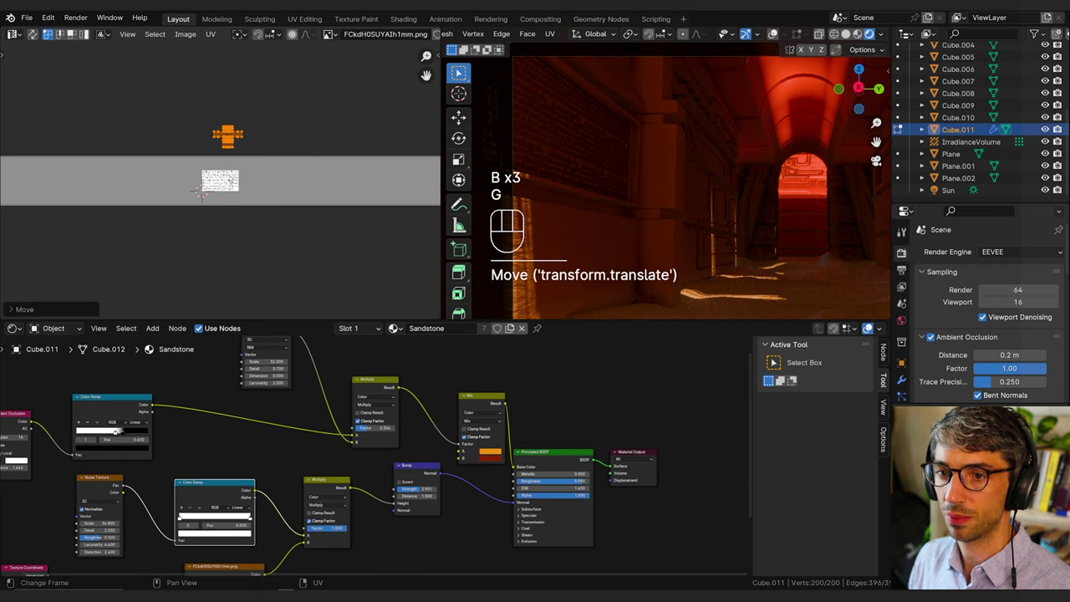
{"action": "key", "text": "s"}
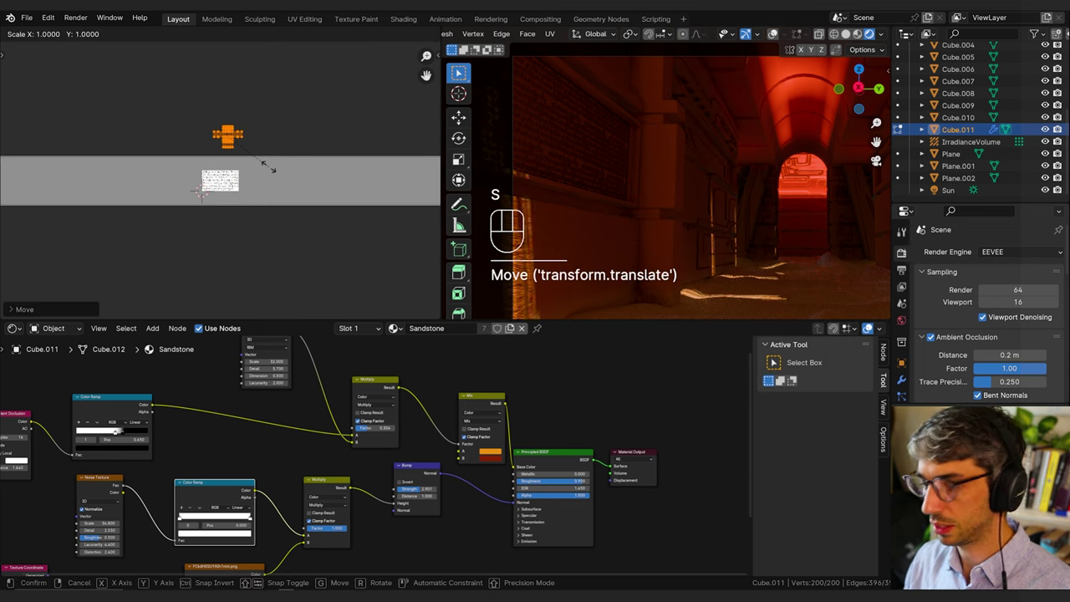
{"action": "left_click", "coordinate": [268, 171]}
Step: Place the collapsed UVs on a blank white spot between the glyphs of the text image
{"action": "scroll", "coordinate": [264, 160], "scroll_direction": "up", "scroll_amount": 10}
{"action": "key", "text": "g"}
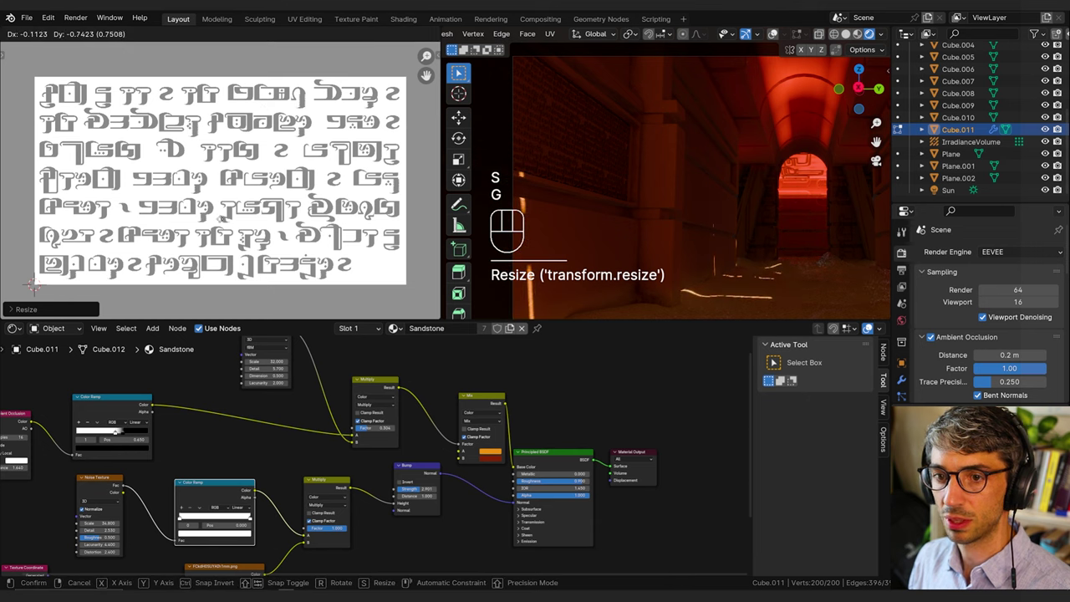
{"action": "left_click", "coordinate": [216, 189]}
{"action": "scroll", "coordinate": [216, 188], "scroll_direction": "down", "scroll_amount": 8}
{"action": "key", "text": "g"}
{"action": "left_click", "coordinate": [216, 188]}
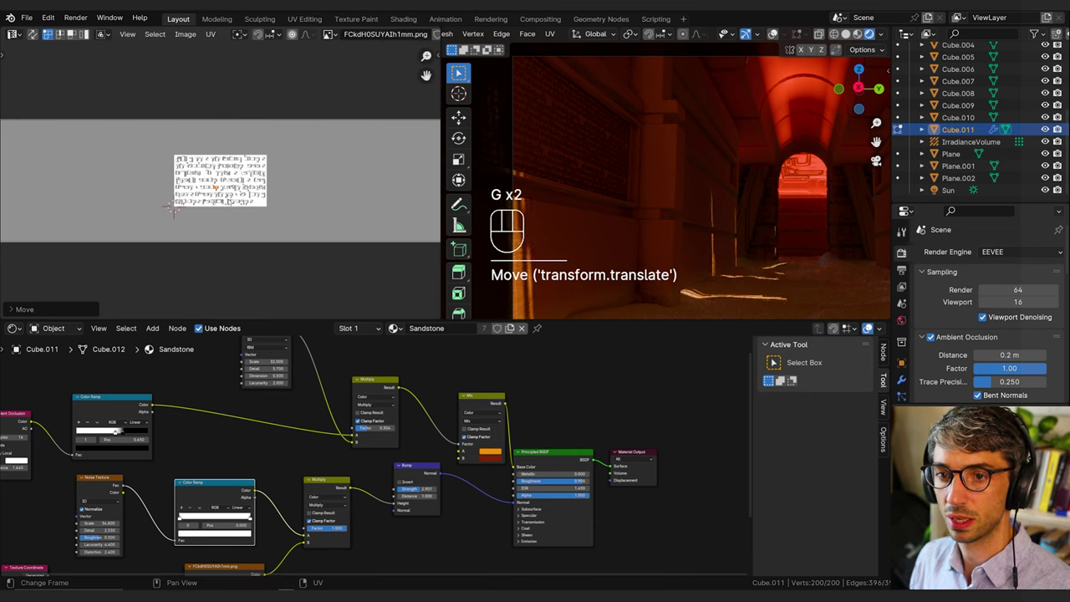
{"action": "scroll", "coordinate": [216, 188], "scroll_direction": "up", "scroll_amount": 11}
{"action": "key", "text": "g"}
{"action": "left_click", "coordinate": [224, 192]}
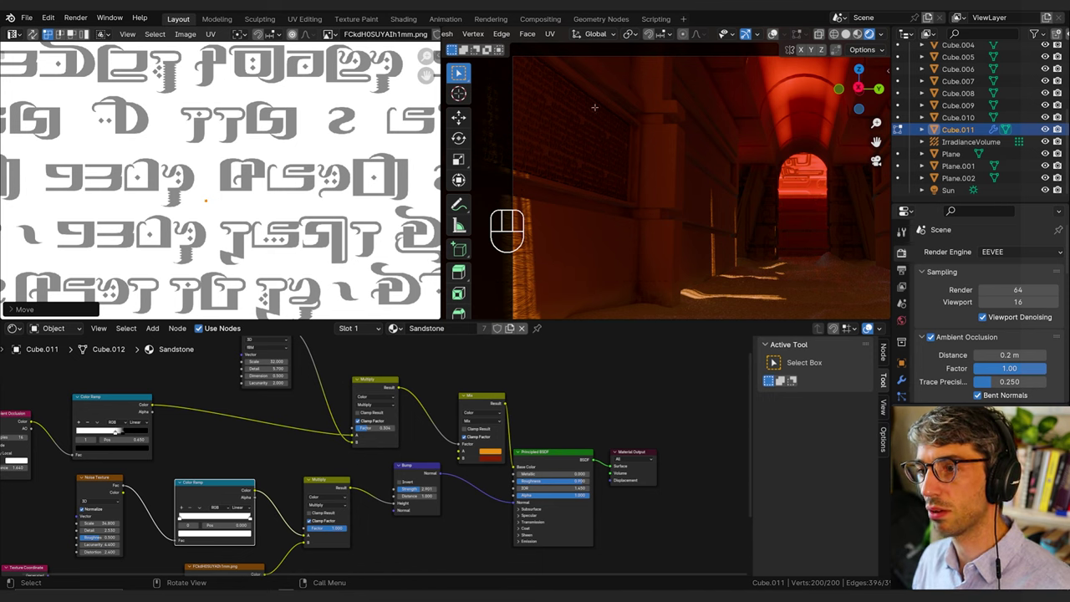
Step: Return the wall to Object Mode and set the Sandstone Bump node's strength to 1
{"action": "key", "text": "Tab"}
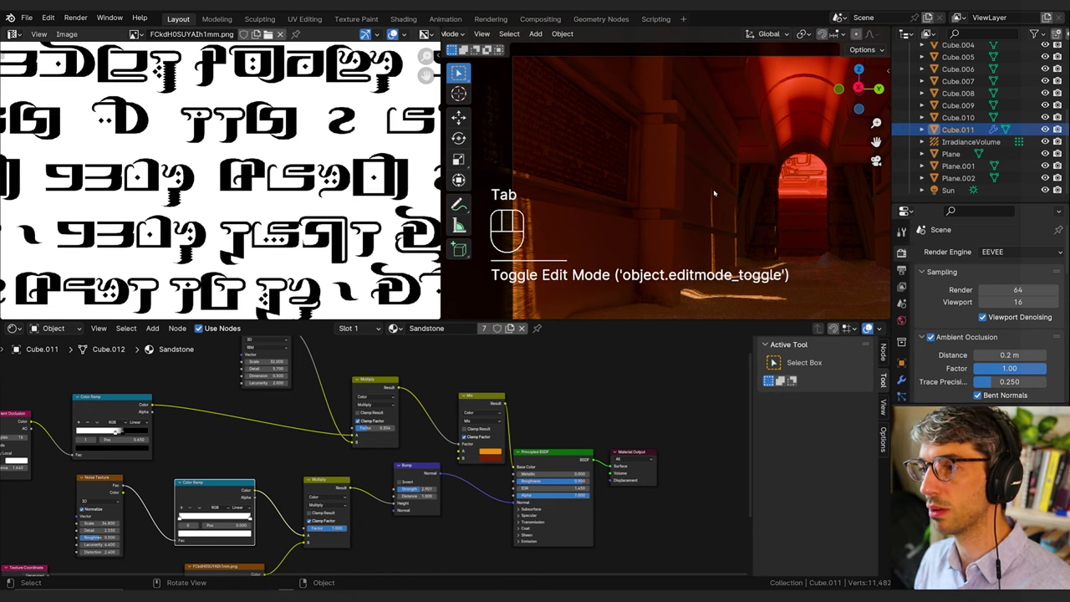
{"action": "left_click", "coordinate": [704, 197]}
{"action": "key", "text": "Tab"}
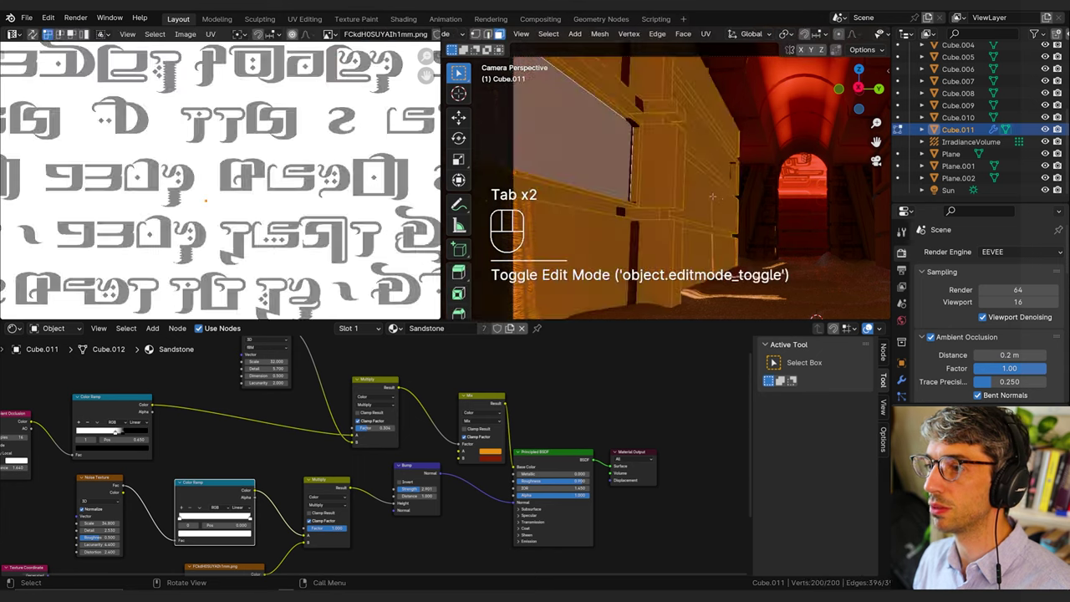
{"action": "left_click", "coordinate": [669, 197]}
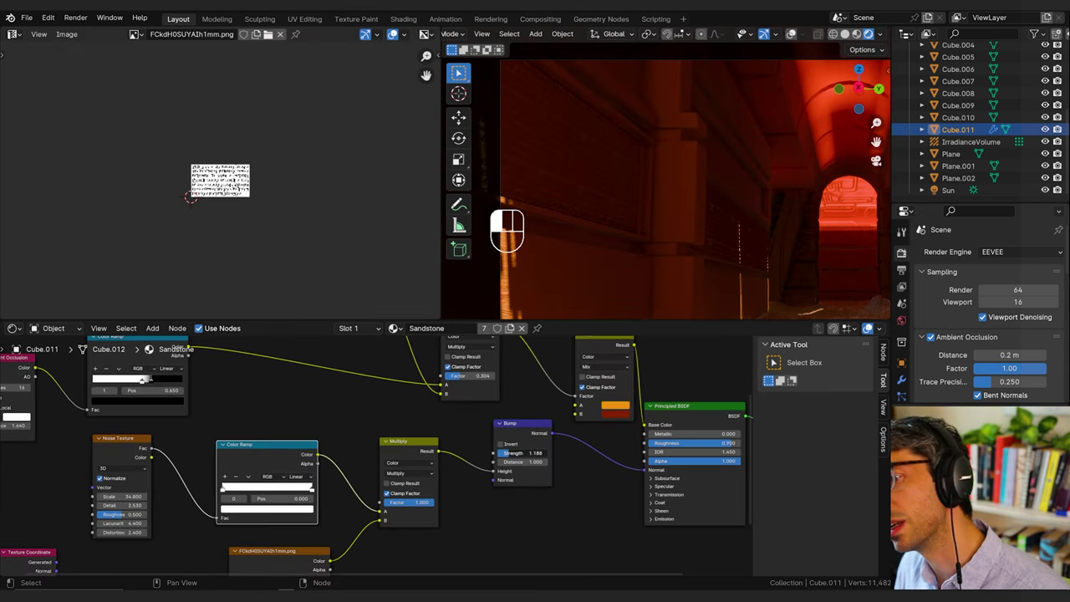
{"action": "mouse_move", "coordinate": [519, 453]}
{"action": "left_mouse_down"}
{"action": "mouse_move", "coordinate": [506, 453]}
{"action": "mouse_move", "coordinate": [549, 456]}
{"action": "left_mouse_up"}
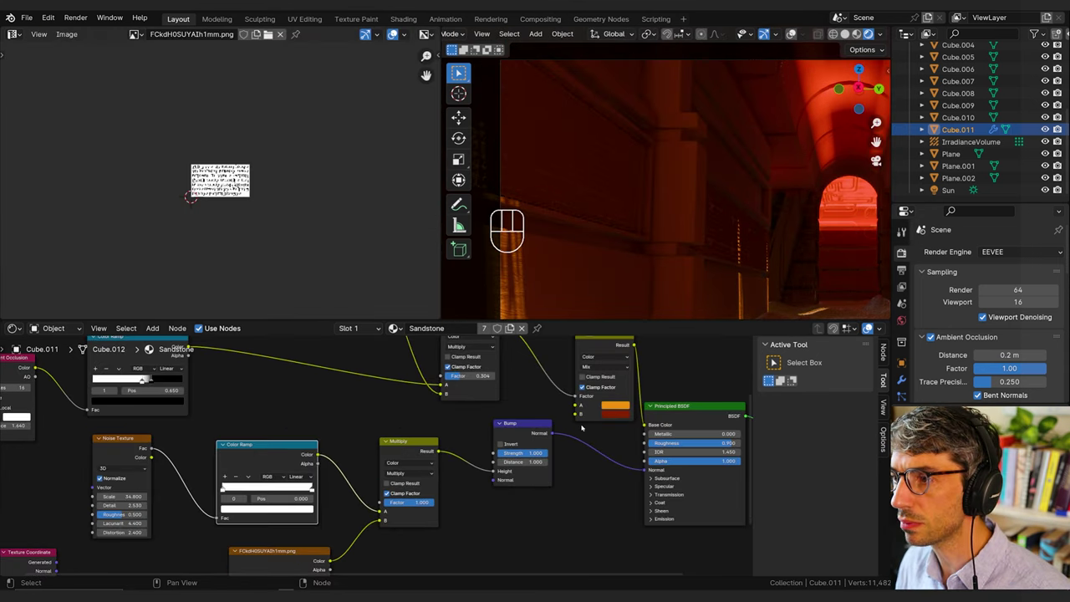
Step: Move the Principled BSDF and Material Output nodes farther from the other nodes to make room in the Sandstone graph
{"action": "scroll", "coordinate": [492, 444], "scroll_direction": "down", "scroll_amount": 4}
{"action": "middle_click_drag", "start_coordinate": [513, 445], "coordinate": [584, 373]}
{"action": "scroll", "coordinate": [518, 425], "scroll_direction": "down", "scroll_amount": 2}
{"action": "middle_click_drag", "start_coordinate": [518, 425], "coordinate": [332, 505]}
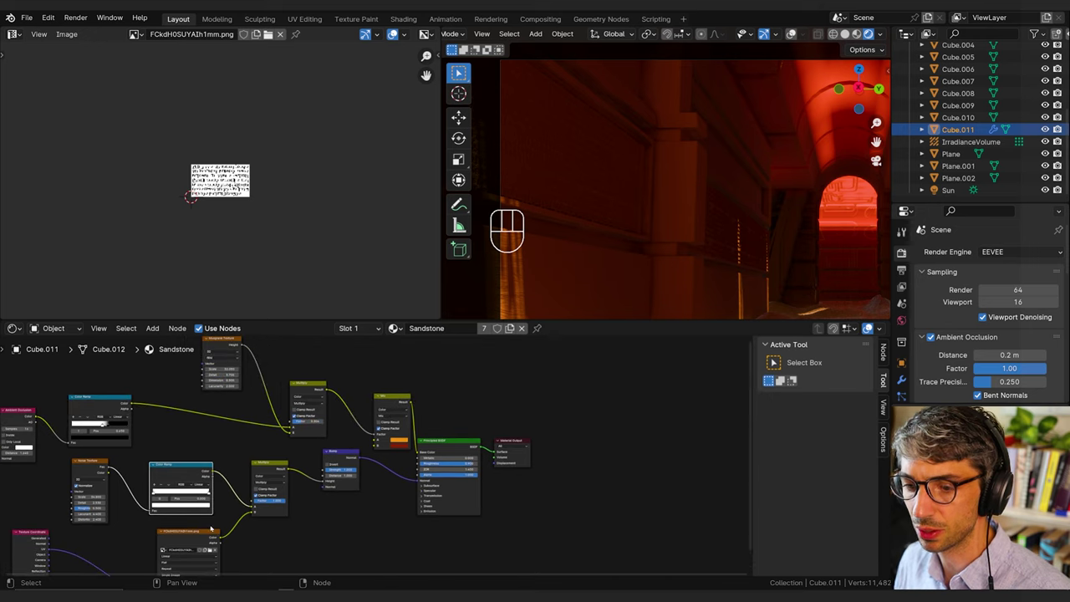
{"action": "left_click", "coordinate": [451, 443]}
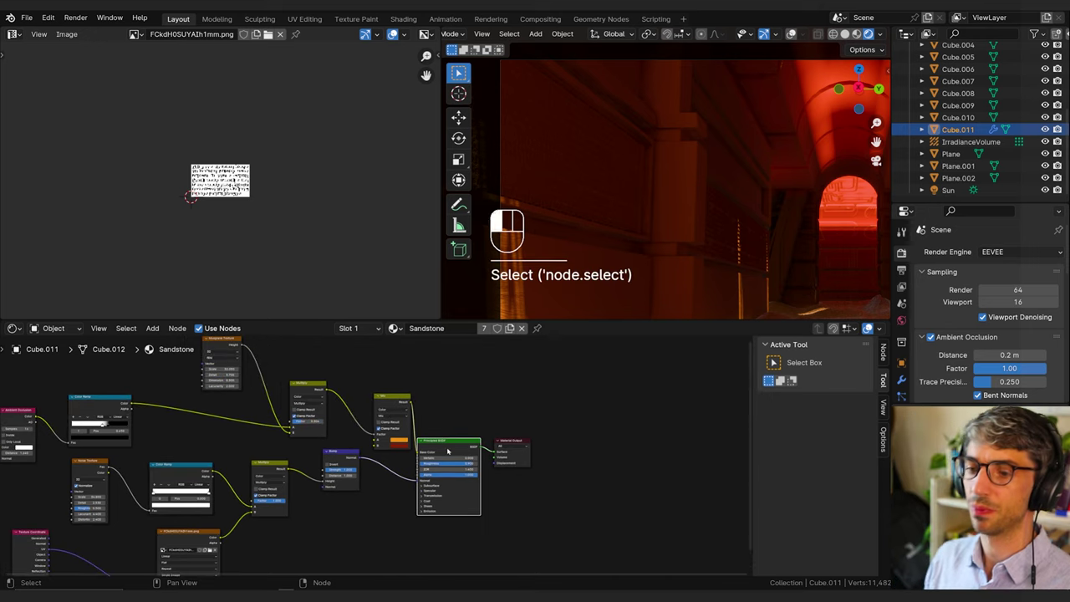
{"action": "left_click", "coordinate": [516, 443], "text": "shift"}
{"action": "key", "text": "g"}
{"action": "left_click", "coordinate": [446, 506]}
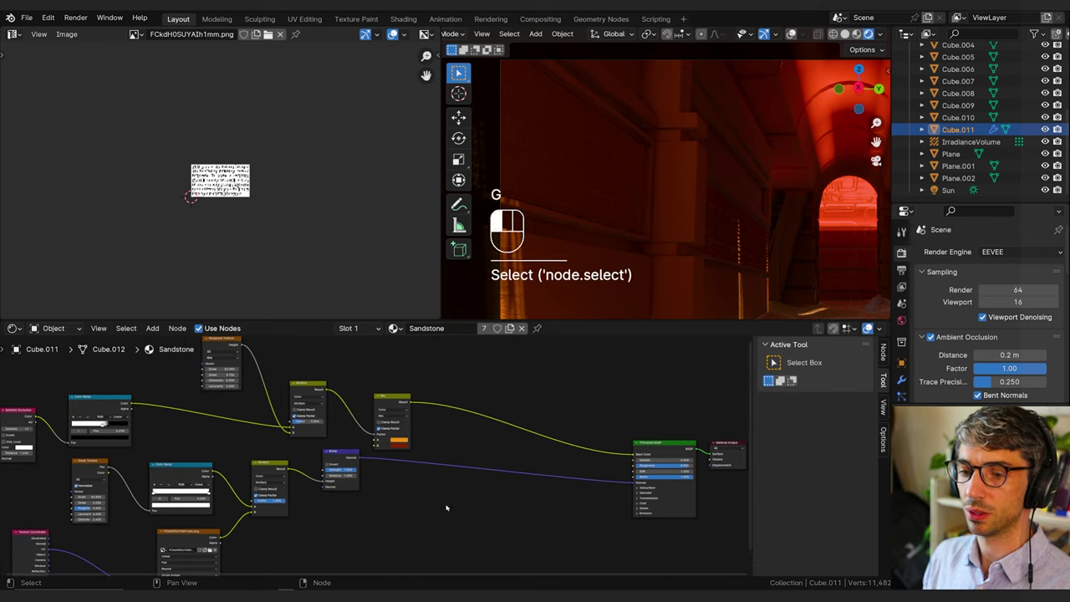
Step: Insert a Mix Color node between the orange-red Mix node and the Principled BSDF's Base Color
{"action": "key", "text": "shift+a"}
{"action": "left_click", "coordinate": [487, 373]}
{"action": "type", "text": "mix"}
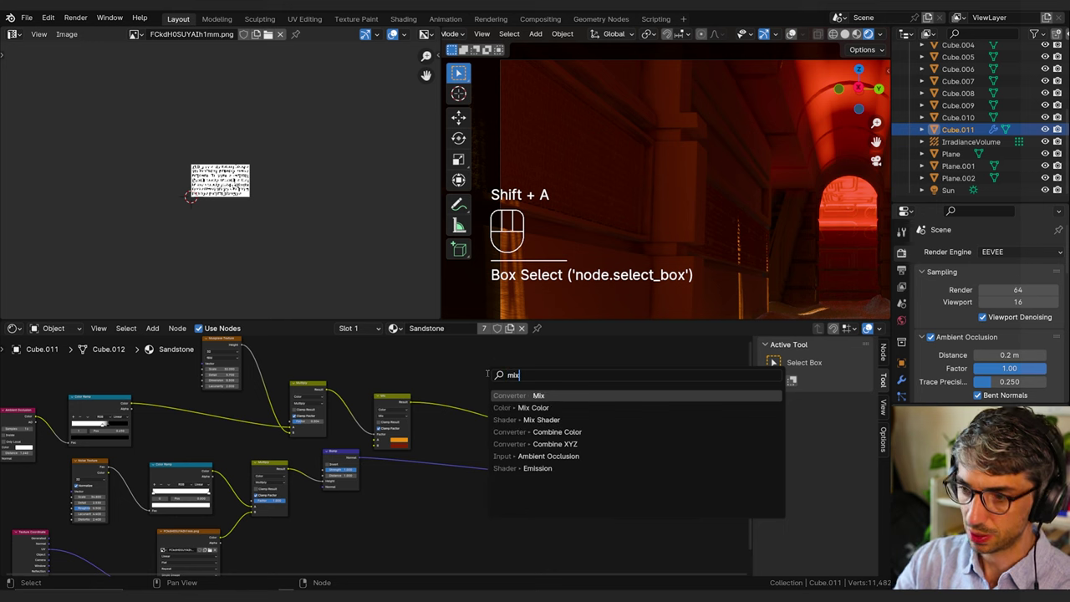
{"action": "key", "text": "Down"}
{"action": "key", "text": "Return"}
{"action": "left_click", "coordinate": [488, 373]}
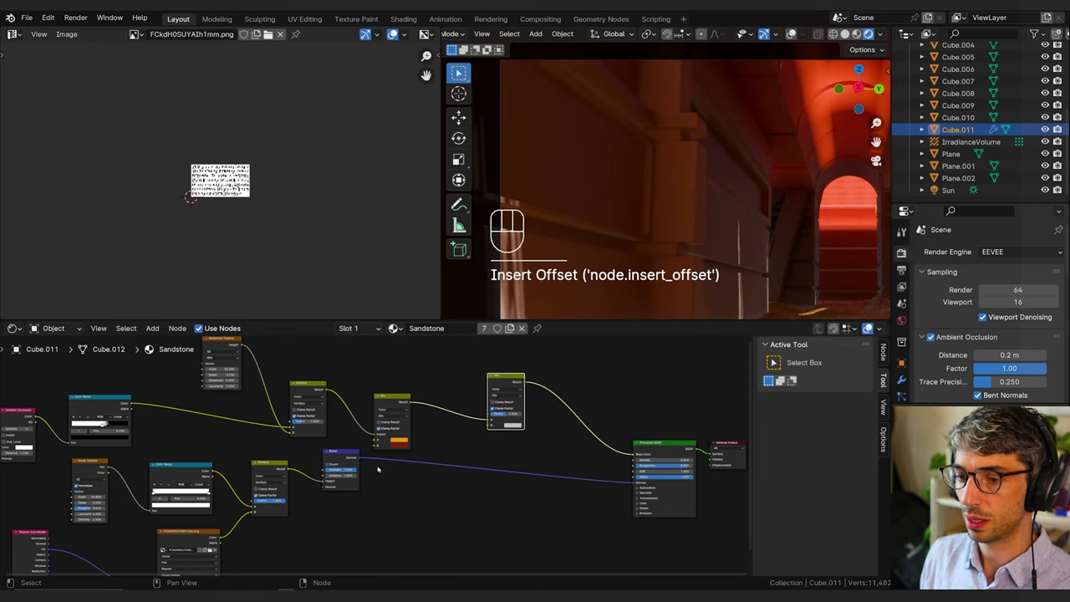
Step: Drive the new Mix node's Factor with the glyph image's Color and move the orange-red Mix result to its B input
{"action": "left_click_drag", "start_coordinate": [219, 537], "coordinate": [500, 412]}
{"action": "left_click", "coordinate": [515, 426]}
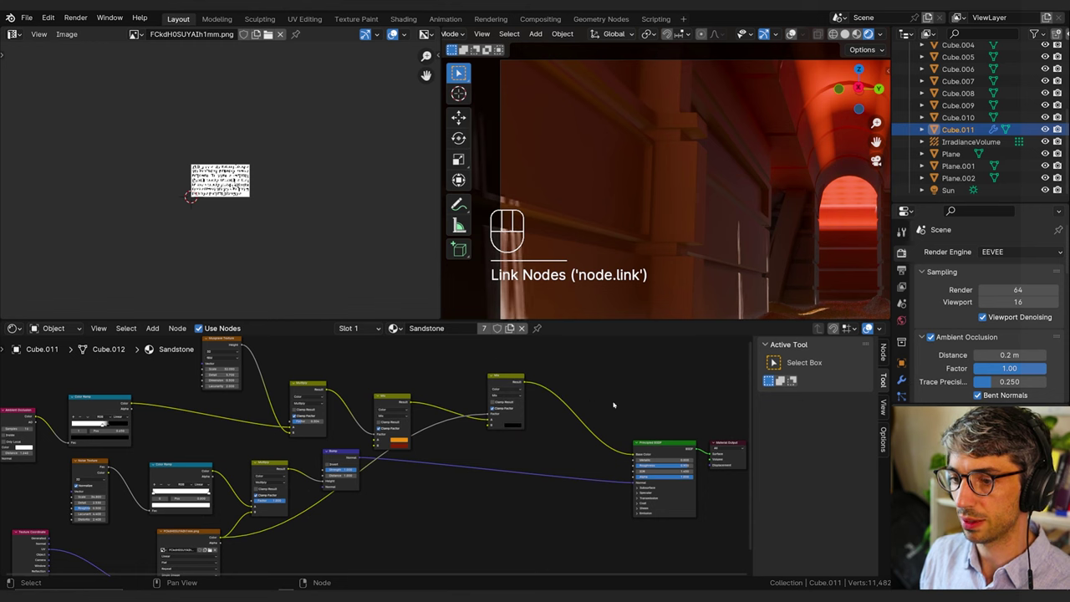
{"action": "left_click", "coordinate": [489, 424]}
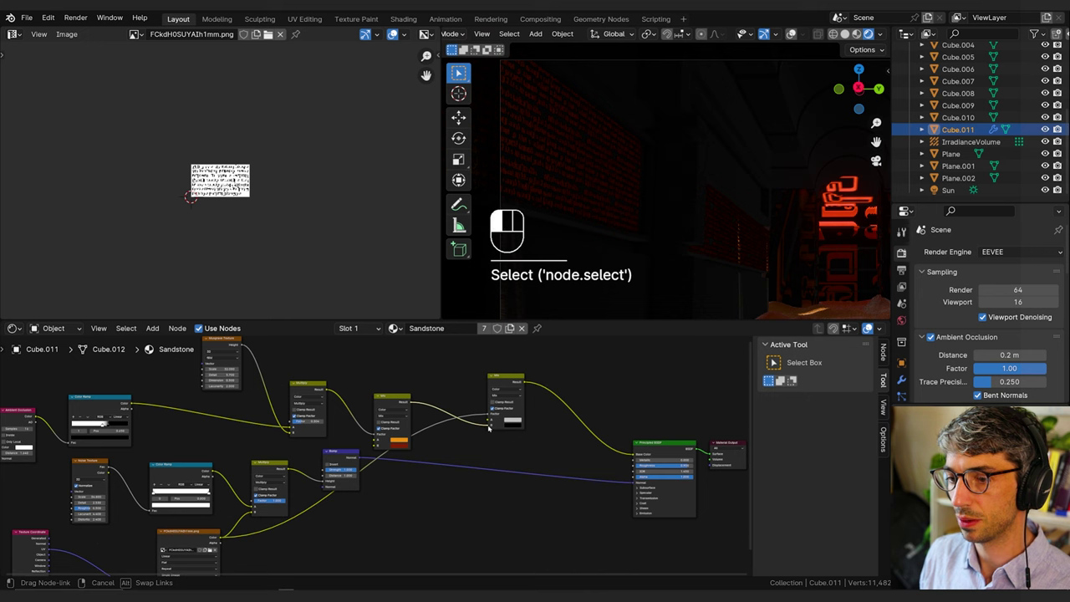
{"action": "left_click_drag", "start_coordinate": [491, 424], "coordinate": [568, 425]}
Step: Darken the new Mix node's A colour to tint the glyph strokes
{"action": "left_click", "coordinate": [512, 420]}
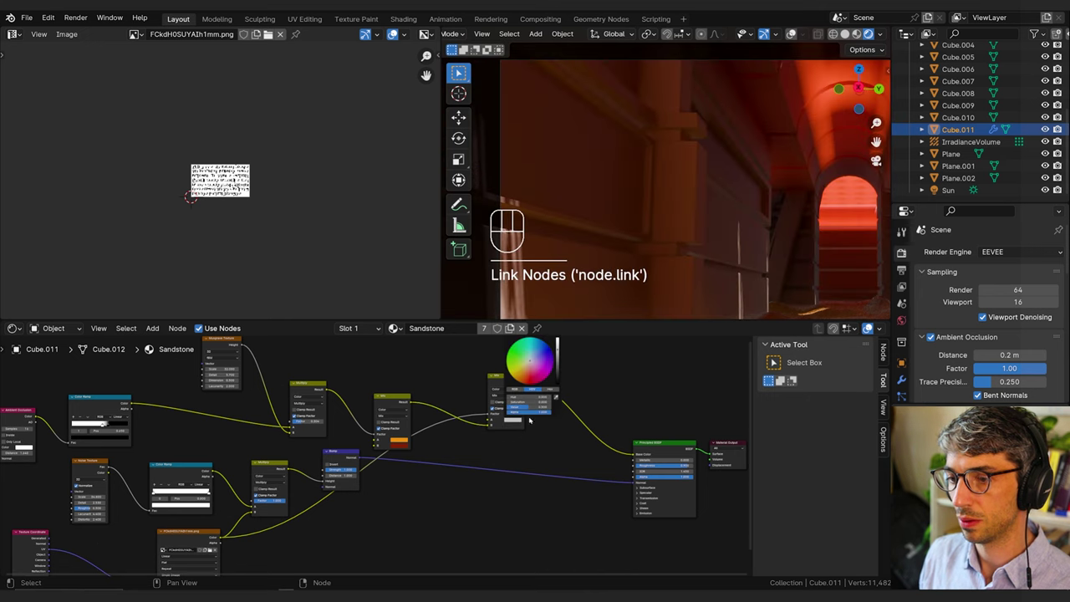
{"action": "left_click_drag", "start_coordinate": [559, 368], "coordinate": [558, 391]}
{"action": "left_click", "coordinate": [645, 403]}
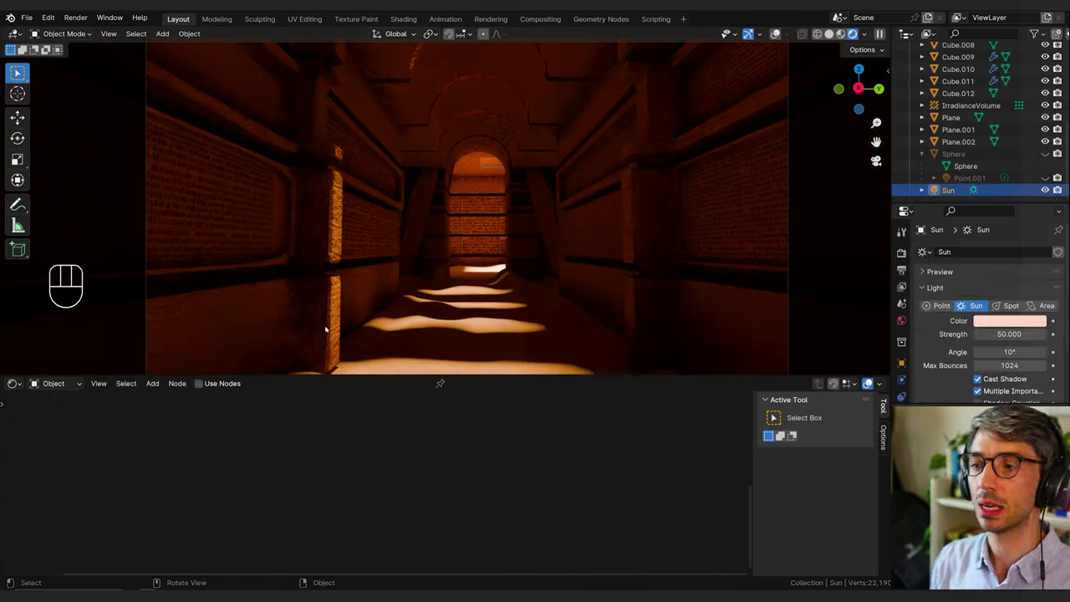
Step: Multiply the noise-and-glyph result with the Brick Texture's Fac in a second Multiply node and feed that into the Sandstone Bump node's Height
{"action": "left_click", "coordinate": [452, 295]}
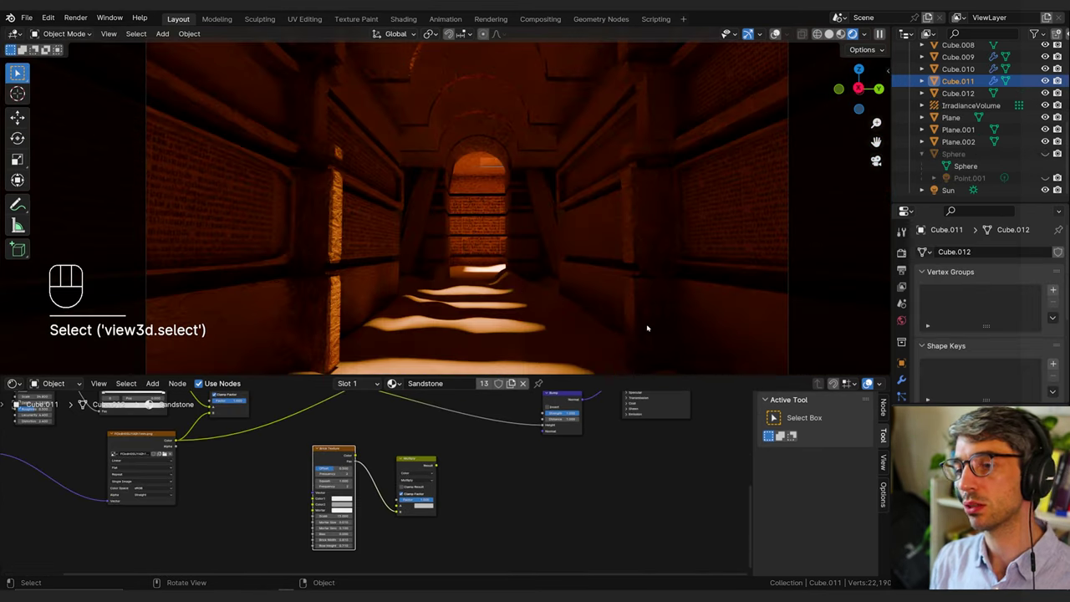
{"action": "middle_click_drag", "start_coordinate": [334, 450], "coordinate": [344, 507]}
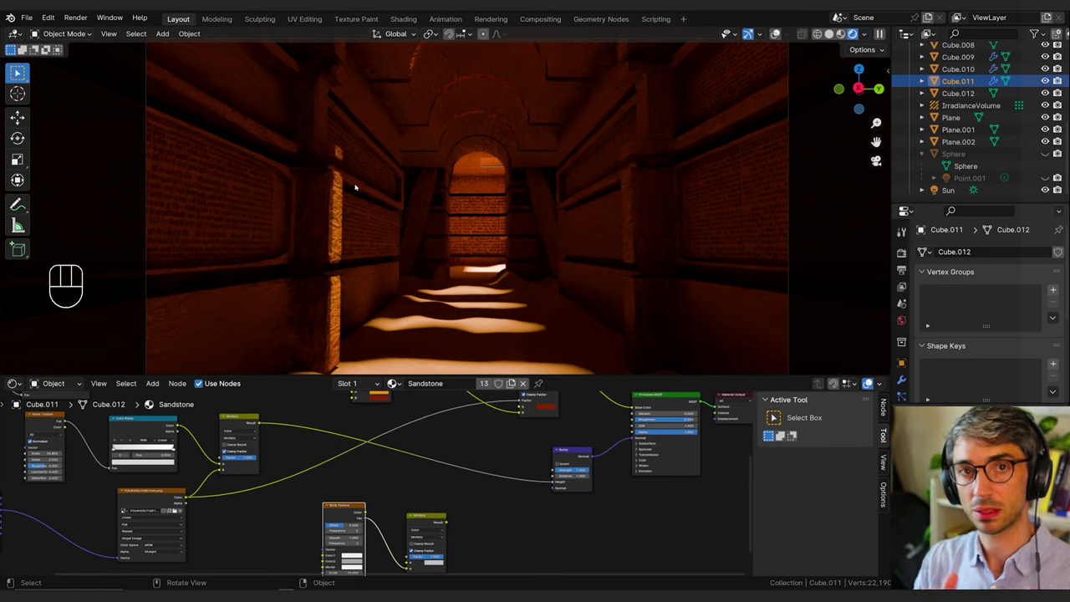
{"action": "middle_click_drag", "start_coordinate": [397, 484], "coordinate": [447, 434]}
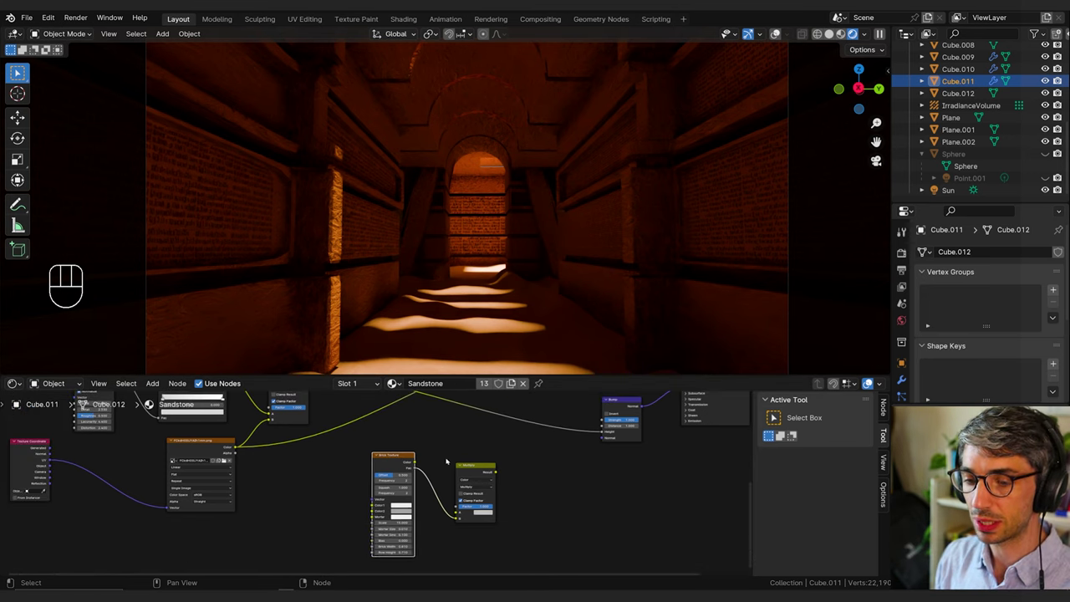
{"action": "left_click", "coordinate": [457, 523]}
{"action": "left_click_drag", "start_coordinate": [451, 520], "coordinate": [457, 519]}
{"action": "middle_click_drag", "start_coordinate": [522, 483], "coordinate": [524, 516]}
{"action": "mouse_move", "coordinate": [483, 500]}
{"action": "left_mouse_down"}
{"action": "mouse_move", "coordinate": [501, 491]}
{"action": "mouse_move", "coordinate": [497, 502]}
{"action": "mouse_move", "coordinate": [511, 440]}
{"action": "mouse_move", "coordinate": [488, 482]}
{"action": "left_mouse_up"}
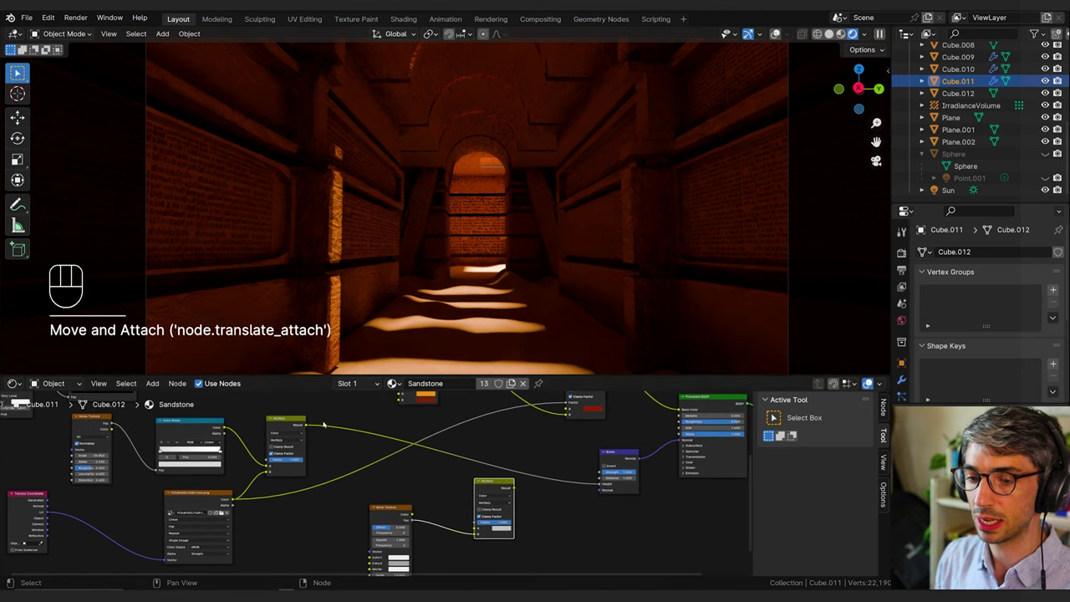
{"action": "left_click_drag", "start_coordinate": [304, 425], "coordinate": [477, 525]}
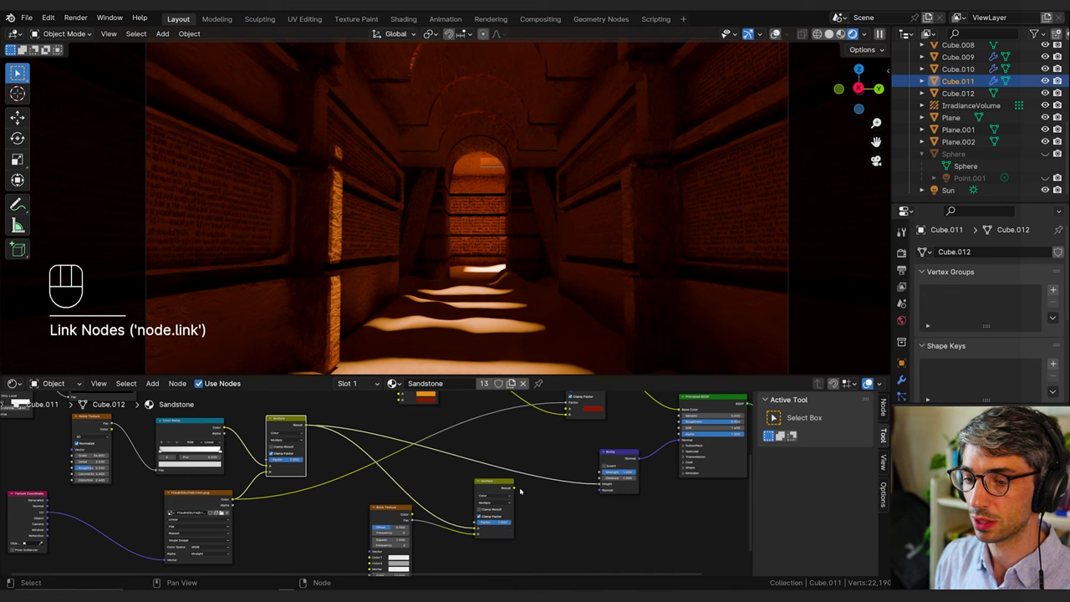
{"action": "left_click_drag", "start_coordinate": [514, 489], "coordinate": [599, 484]}
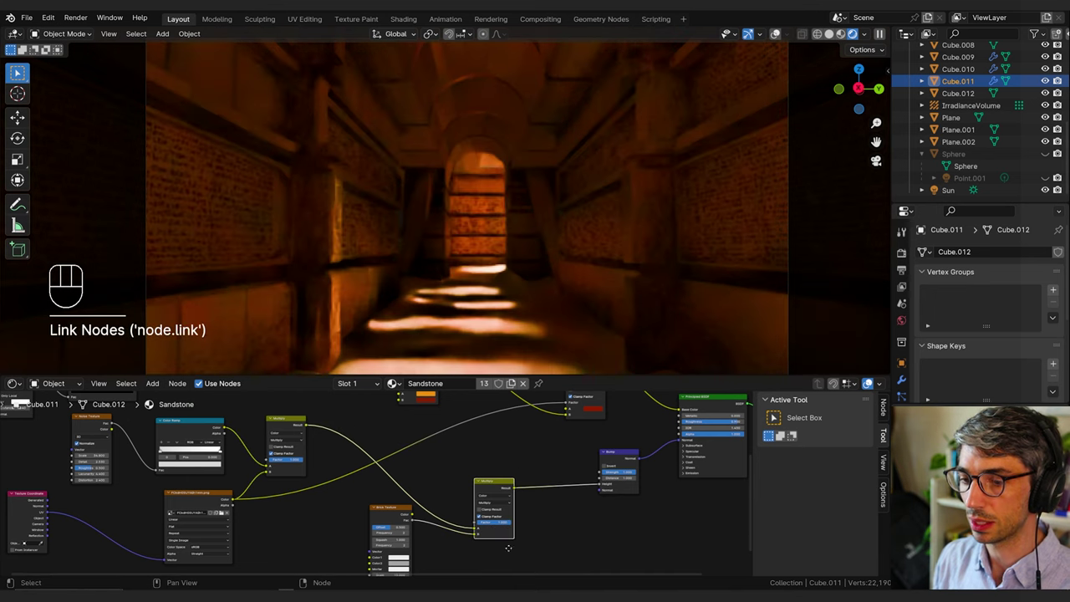
Step: Examine the Brick Texture's scale, mortar and brick size settings and its path through the Multiply node to the Bump node
{"action": "scroll", "coordinate": [508, 546], "scroll_direction": "up", "scroll_amount": 2}
{"action": "middle_click_drag", "start_coordinate": [468, 569], "coordinate": [602, 501]}
{"action": "scroll", "coordinate": [669, 523], "scroll_direction": "up", "scroll_amount": 7}
{"action": "middle_click_drag", "start_coordinate": [694, 527], "coordinate": [561, 518]}
{"action": "scroll", "coordinate": [560, 519], "scroll_direction": "down", "scroll_amount": 5}
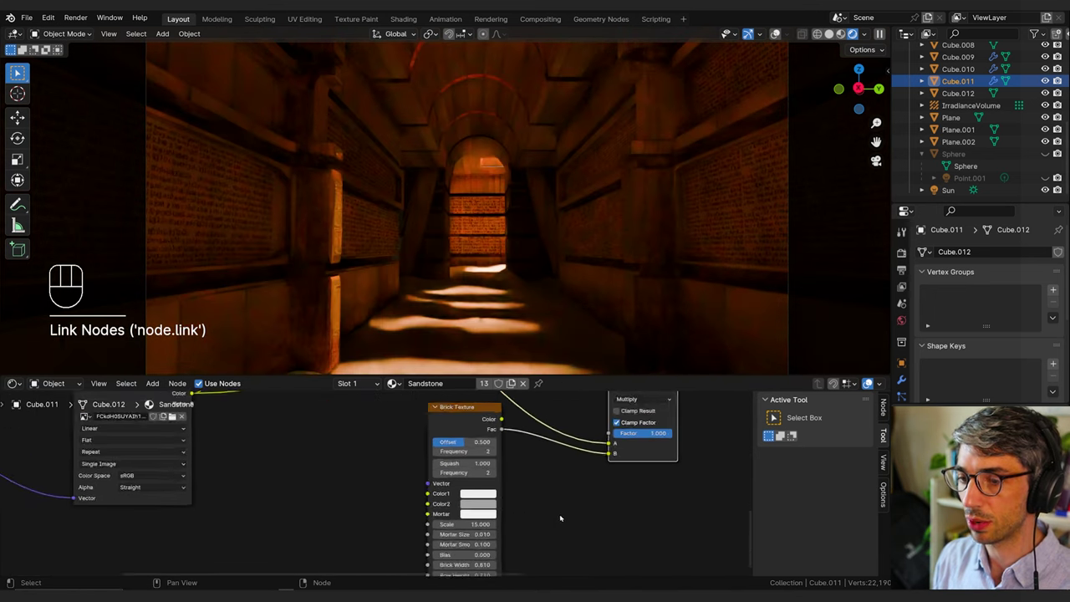
{"action": "scroll", "coordinate": [559, 522], "scroll_direction": "up", "scroll_amount": 2}
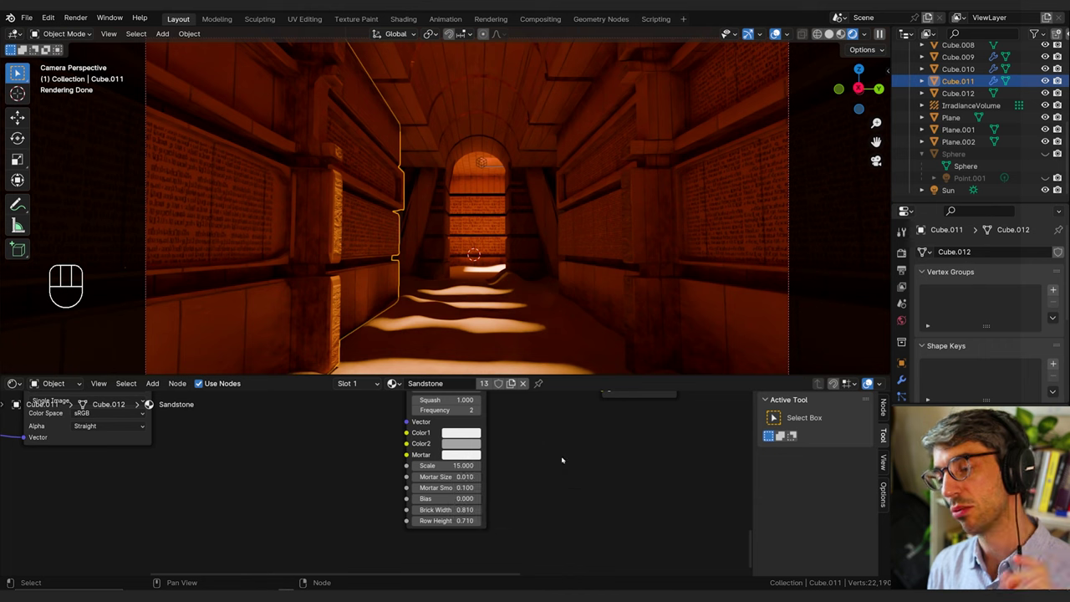
{"action": "middle_click_drag", "start_coordinate": [597, 426], "coordinate": [686, 512]}
{"action": "scroll", "coordinate": [518, 442], "scroll_direction": "down", "scroll_amount": 2}
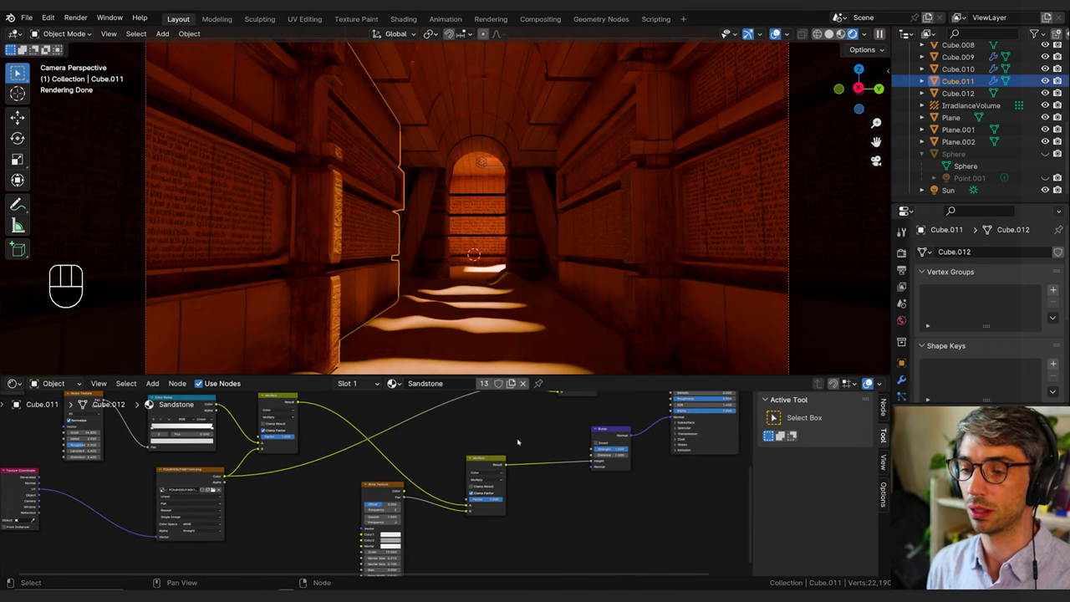
{"action": "scroll", "coordinate": [501, 477], "scroll_direction": "up", "scroll_amount": 3}
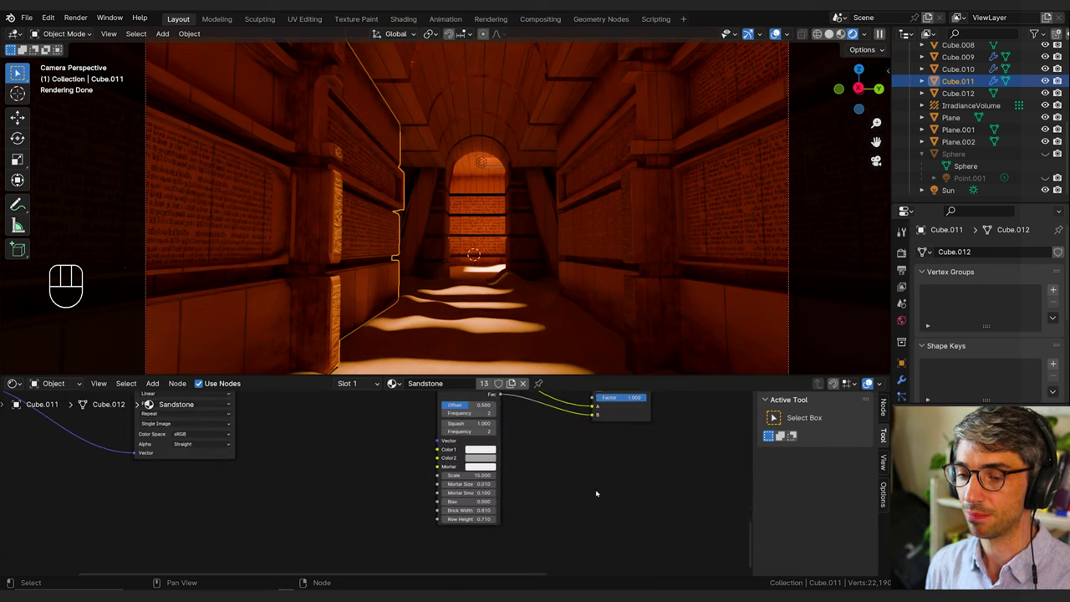
{"action": "middle_click_drag", "start_coordinate": [510, 483], "coordinate": [504, 500]}
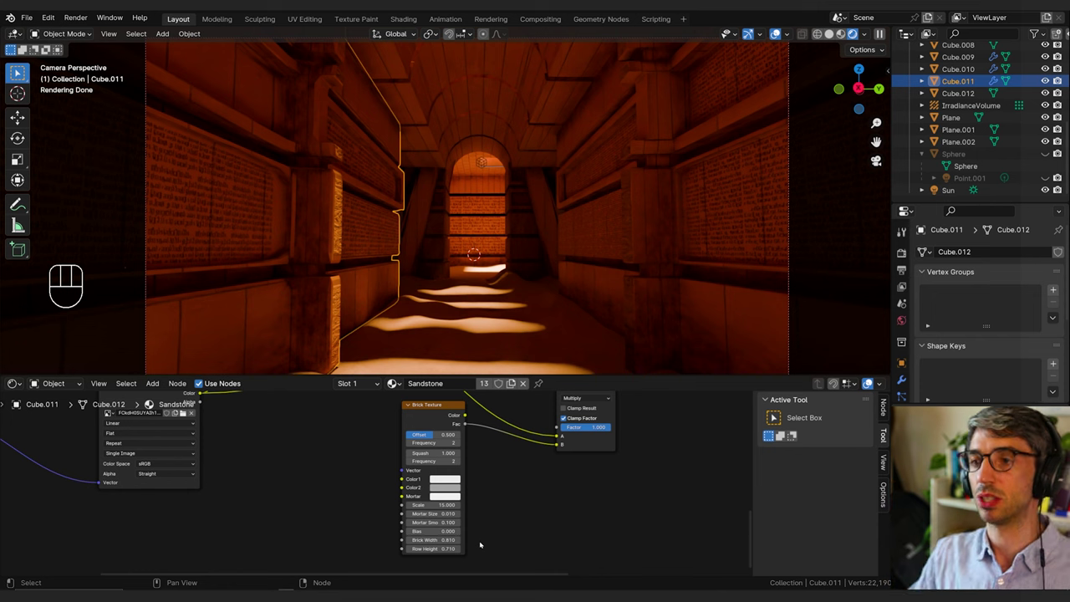
{"action": "middle_click_drag", "start_coordinate": [621, 458], "coordinate": [345, 496]}
{"action": "middle_click_drag", "start_coordinate": [572, 513], "coordinate": [477, 547]}
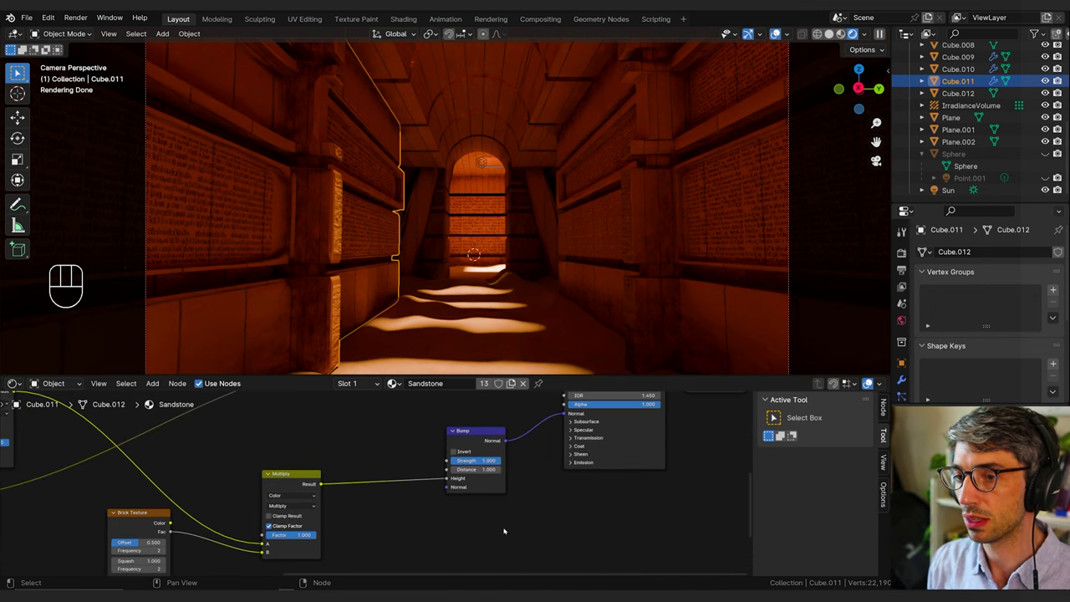
{"action": "middle_click_drag", "start_coordinate": [347, 518], "coordinate": [409, 489]}
{"action": "middle_click_drag", "start_coordinate": [507, 497], "coordinate": [511, 513]}
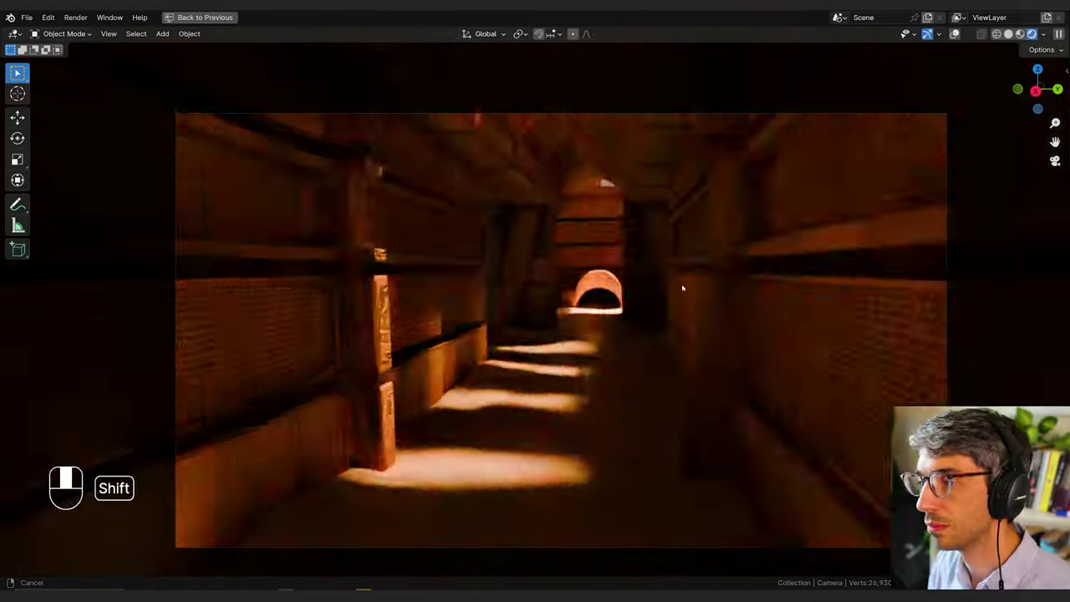
Step: Rotate the second sun lamp, Sun.001, to light the corridor and set its strength to 25
{"action": "key", "text": "r"}
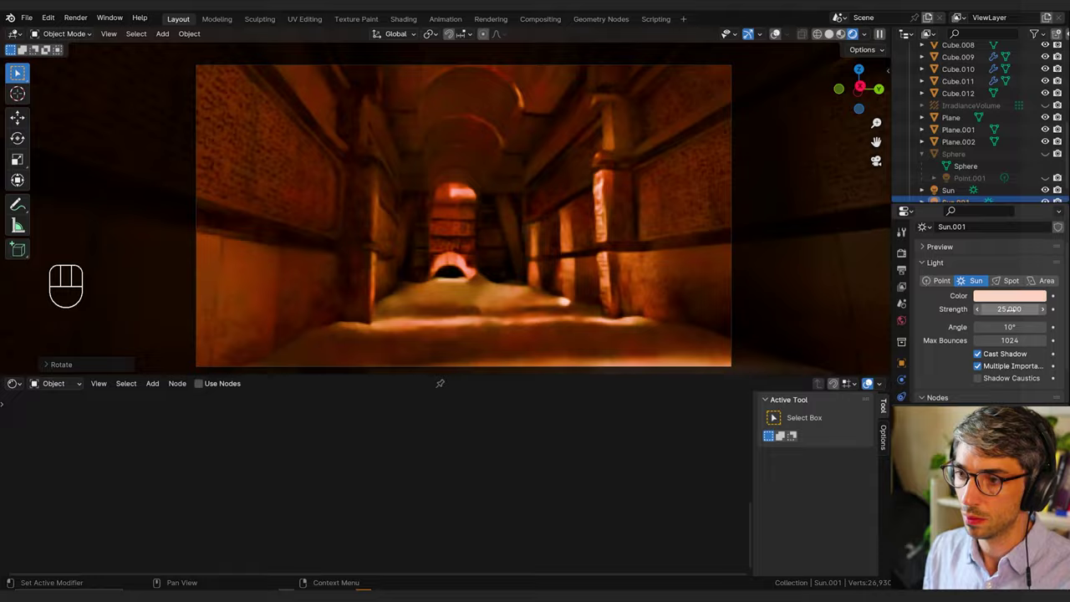
{"action": "key", "text": "q"}
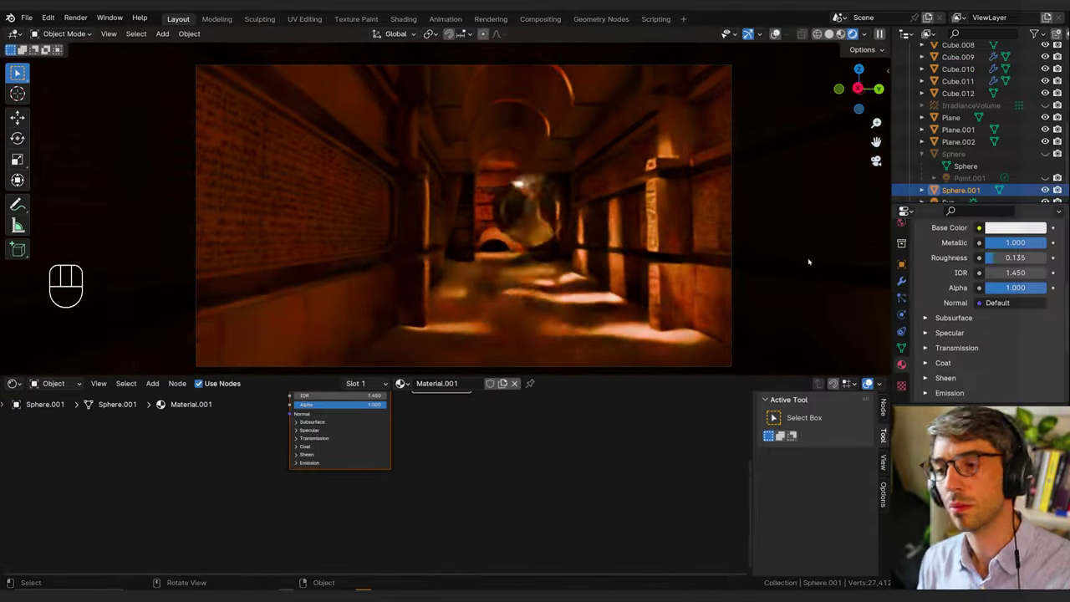
Step: Move the metallic sphere vertically along Z and lower the sandstone arch Circle.002 along Z into the sand
{"action": "key", "text": "g"}
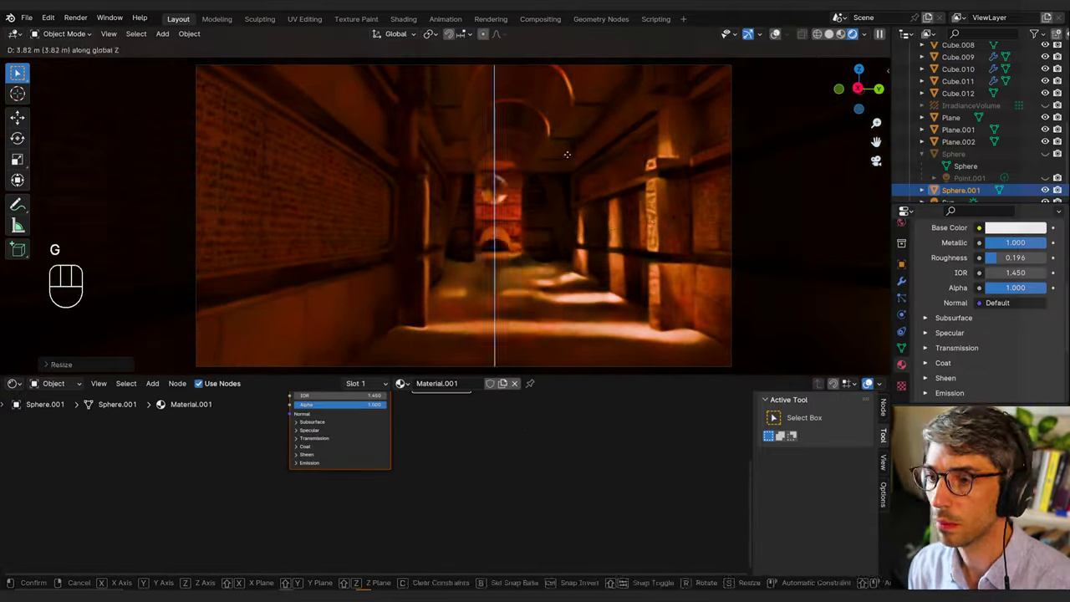
{"action": "key", "text": "r"}
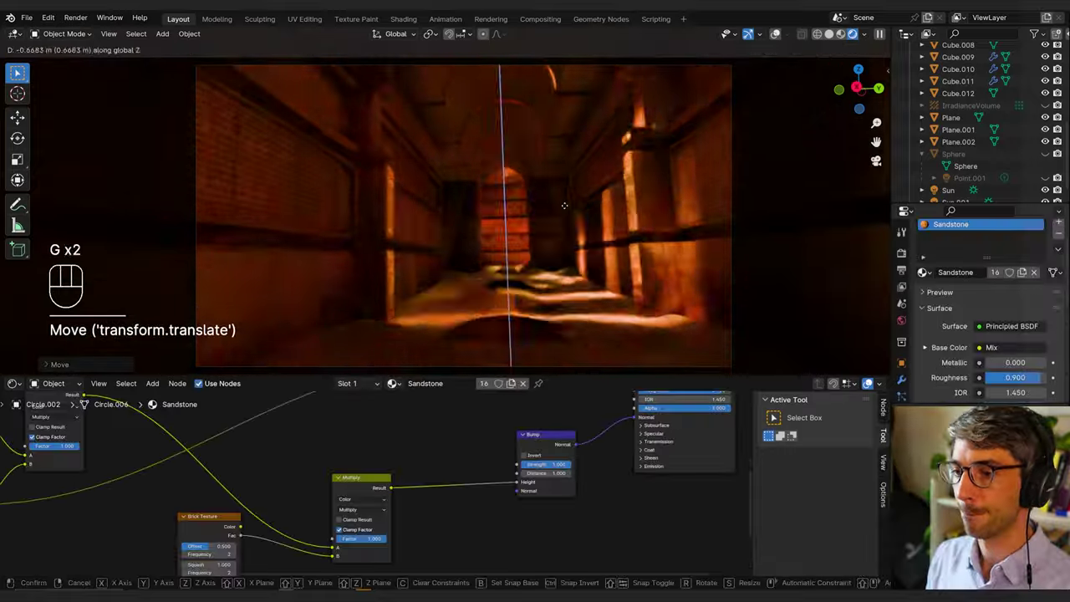
{"action": "key", "text": "g"}
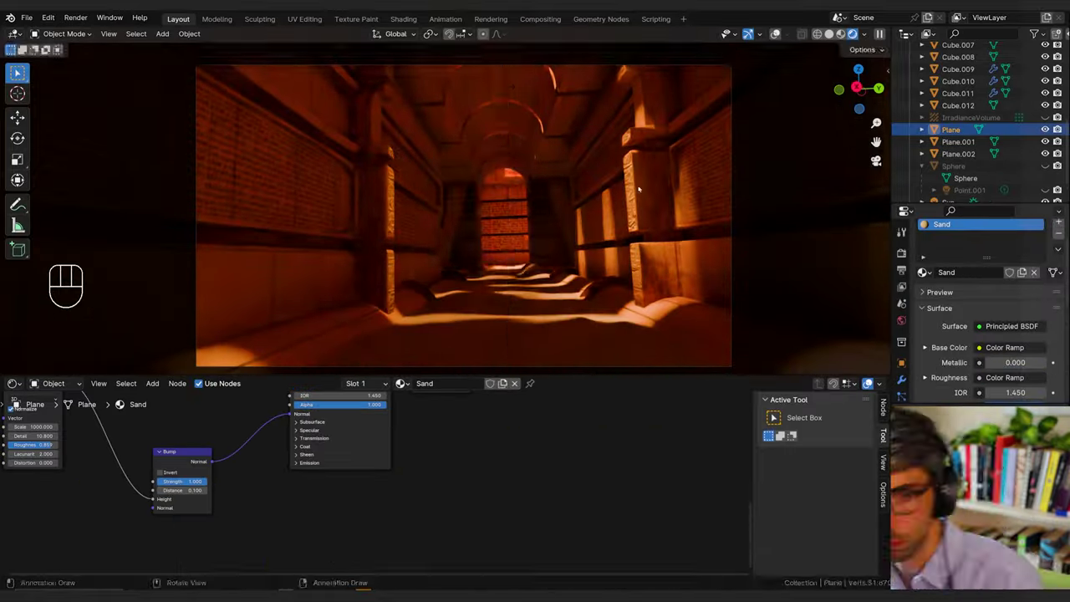
Step: Duplicate the sandstone wall blocks and move the copies along the X axis to extend the corridor
{"action": "key", "text": "shift+d"}
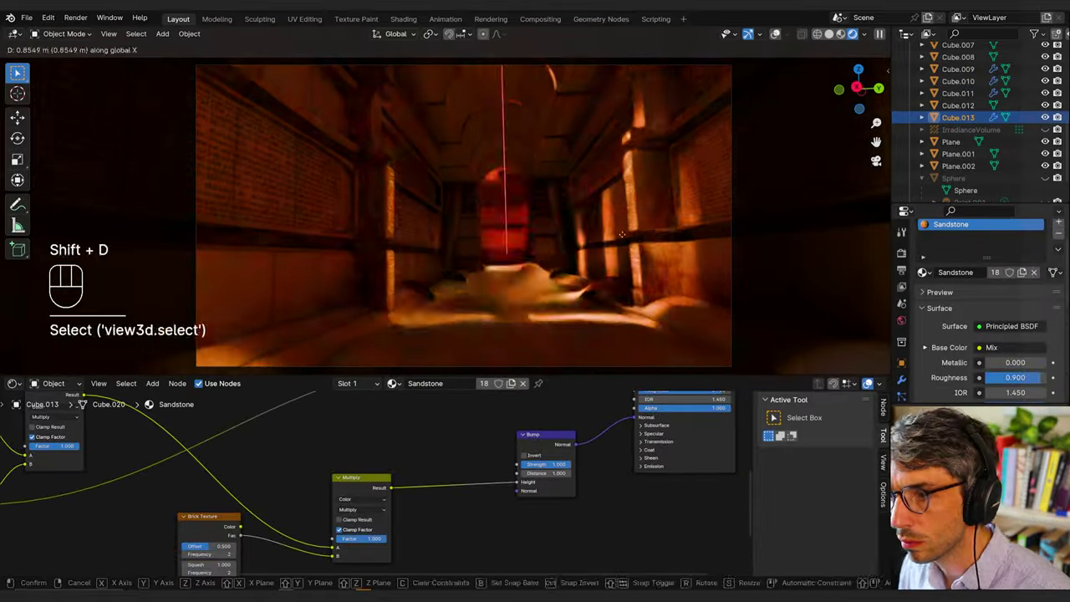
{"action": "left_click", "coordinate": [622, 234]}
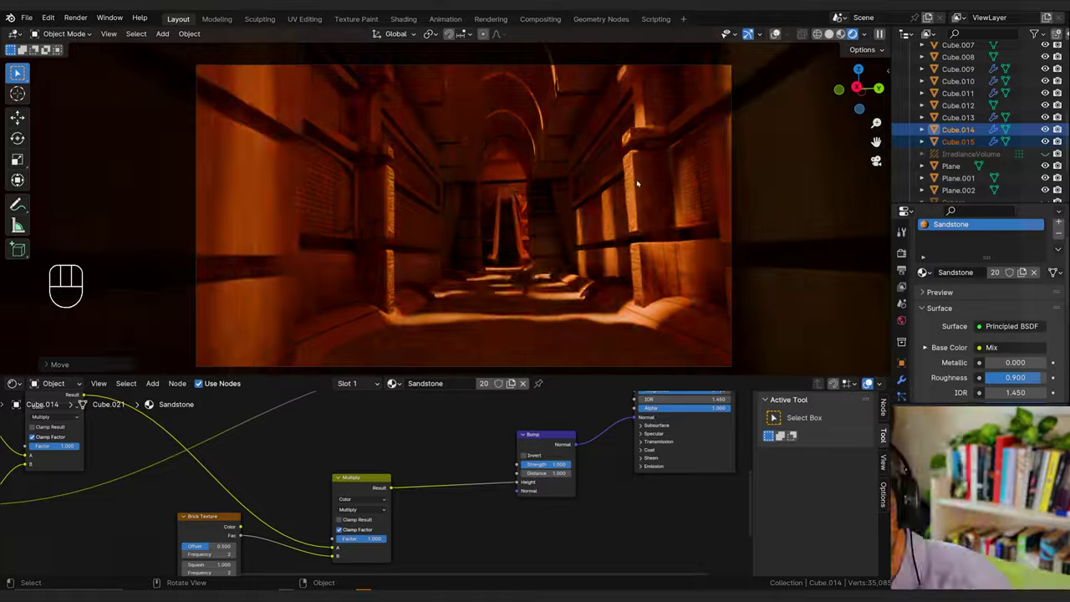
{"action": "key", "text": "g"}
{"action": "key", "text": "g"}
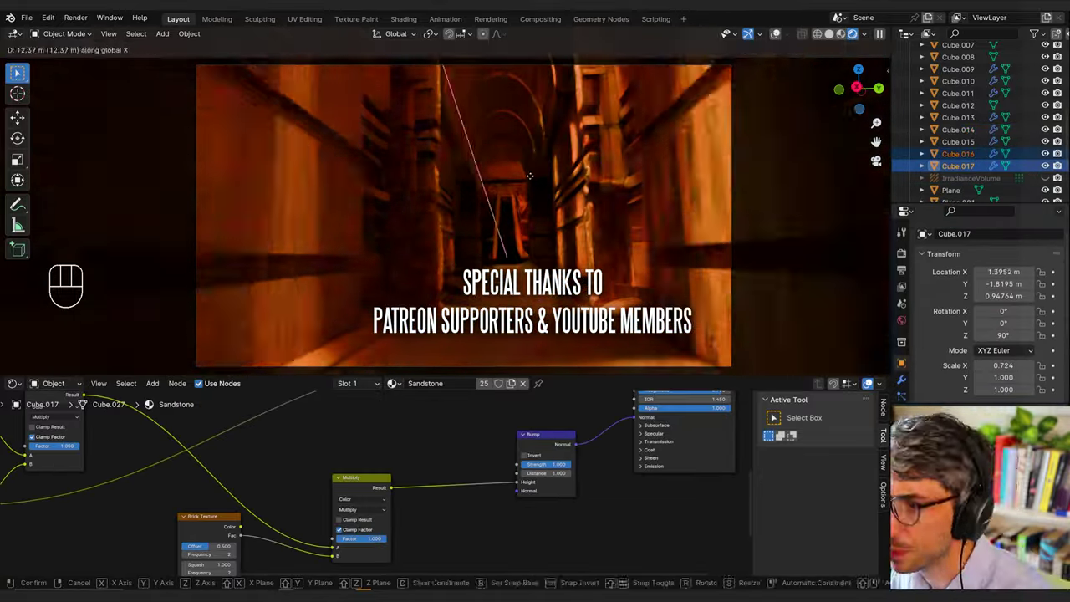
Step: Rotate the camera to reframe the corridor and stretch the sandstone vault Circle along the X axis
{"action": "key", "text": "s"}
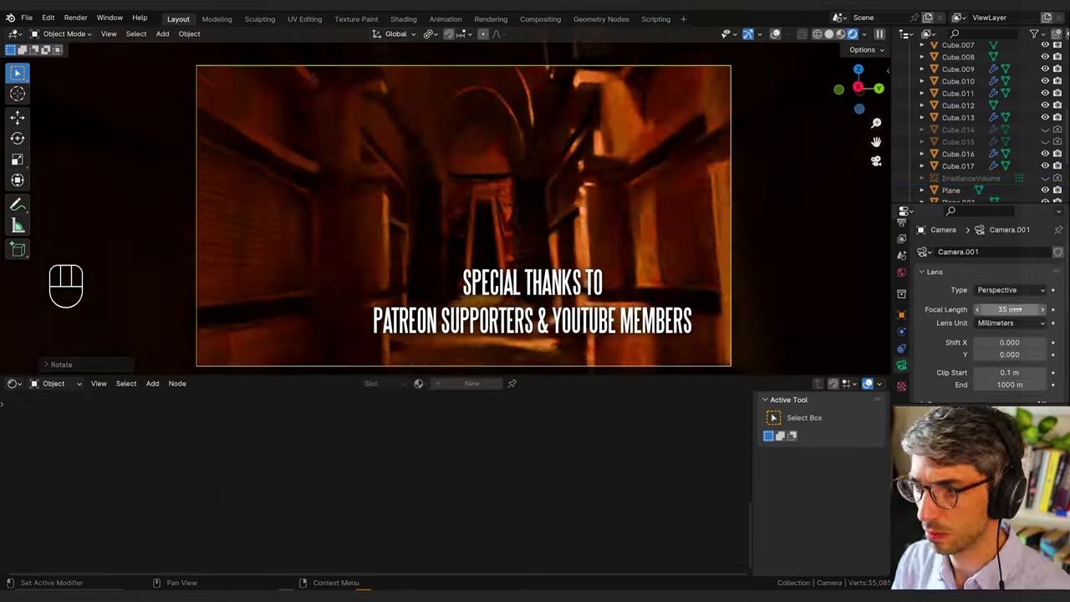
{"action": "key", "text": "r"}
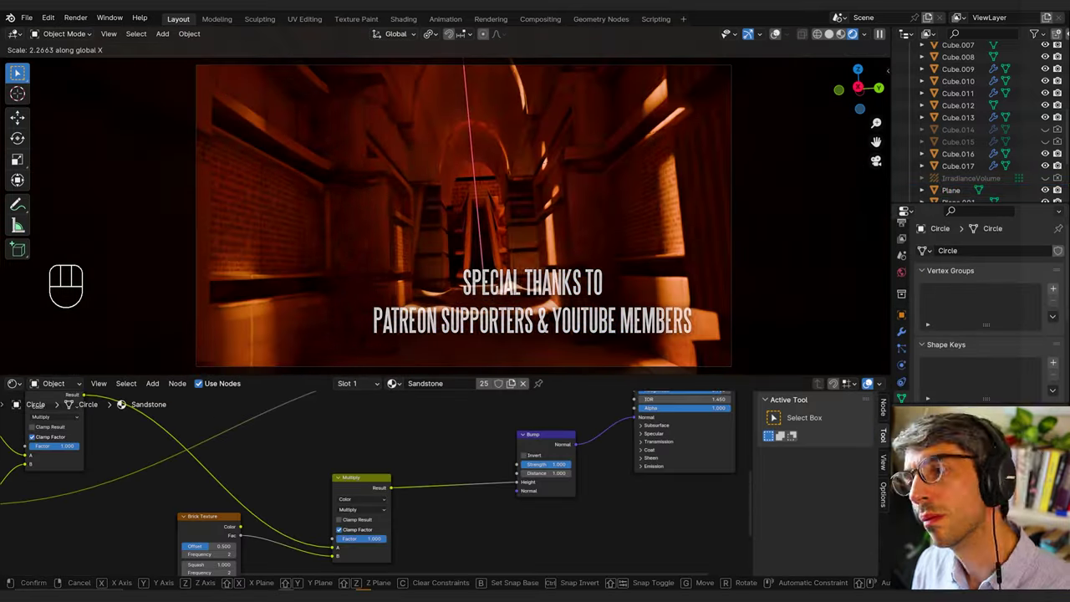